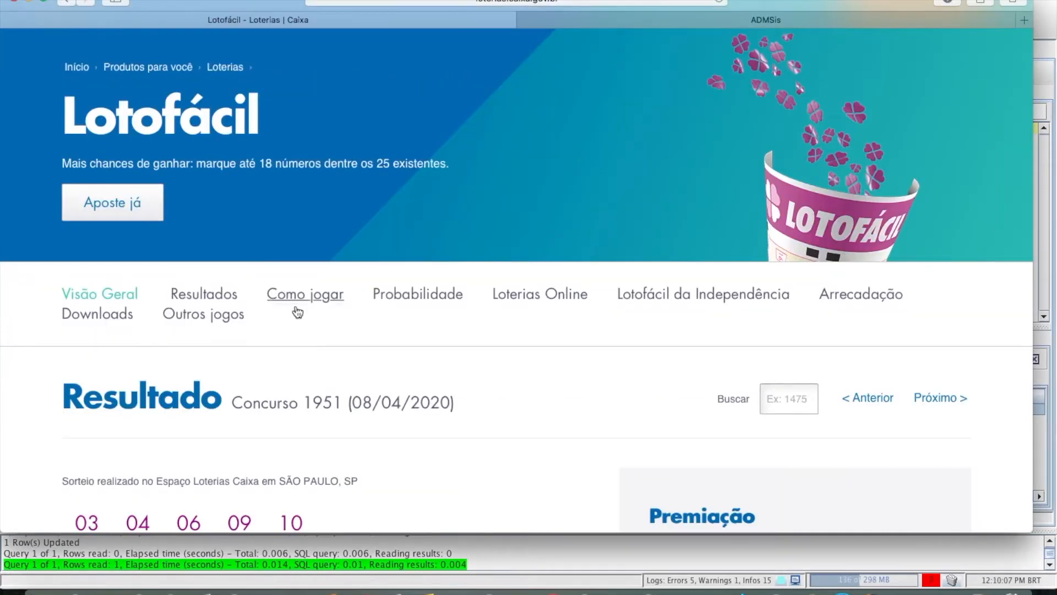
# - Examine the Downloads section of the Lotofácil page for the file of results by draw order
pyautogui.scroll(-1, 116, 324)
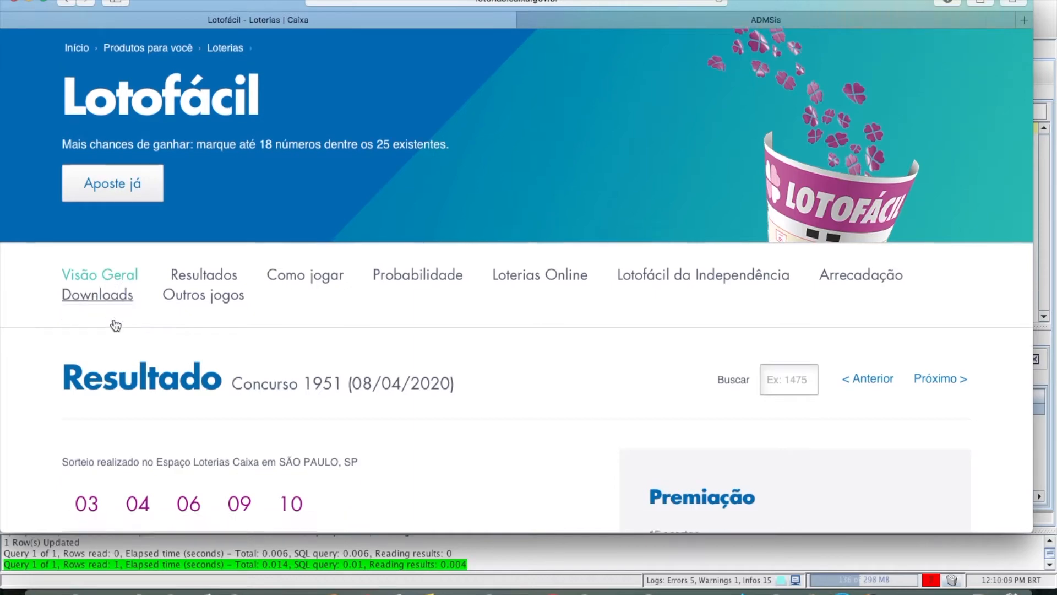
pyautogui.click(115, 325)
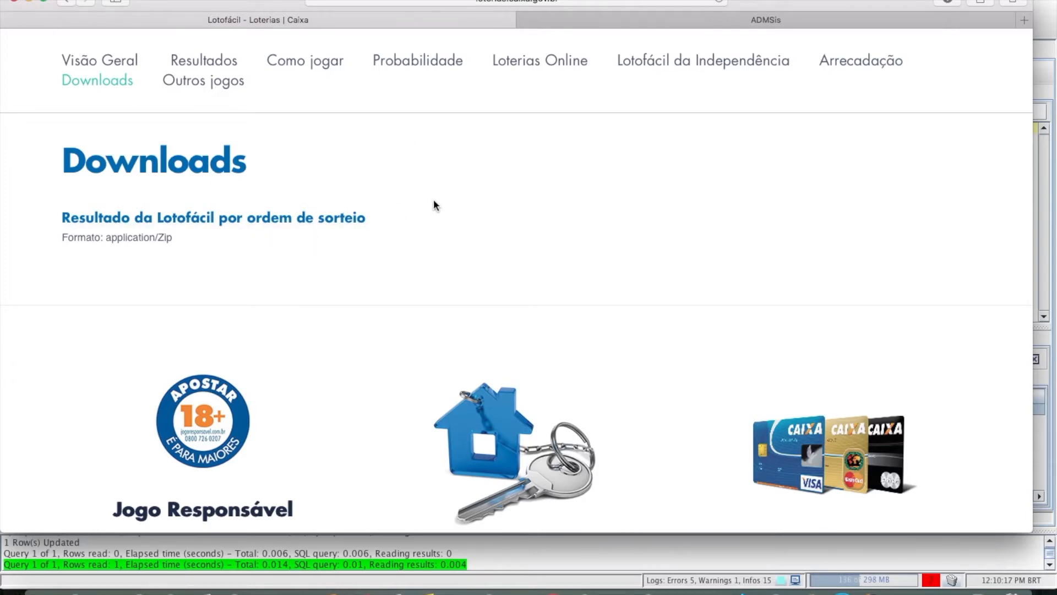
pyautogui.scroll(3, 394, 215)
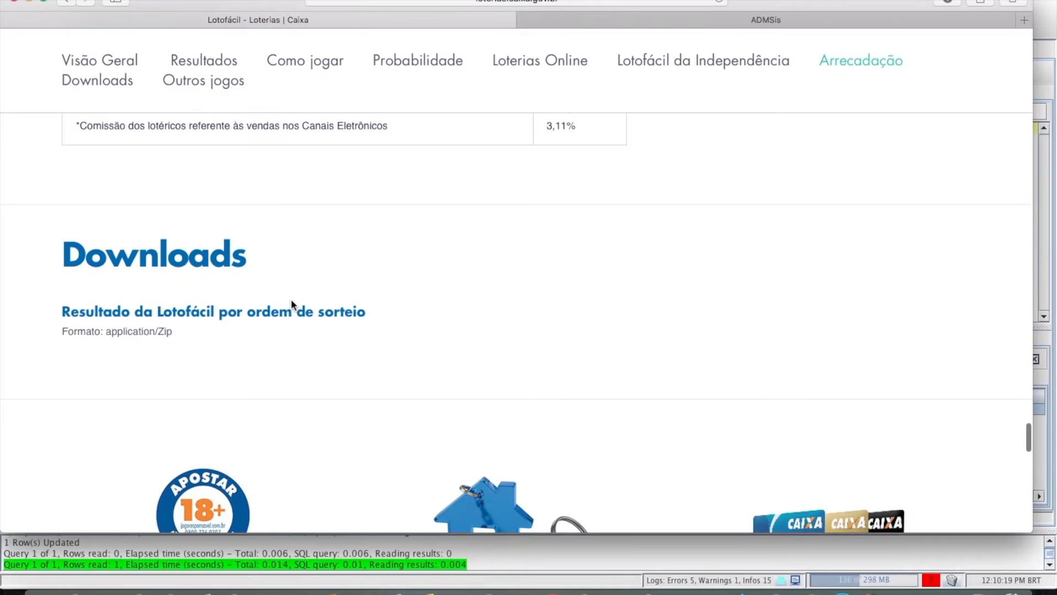
pyautogui.scroll(-2, 292, 302)
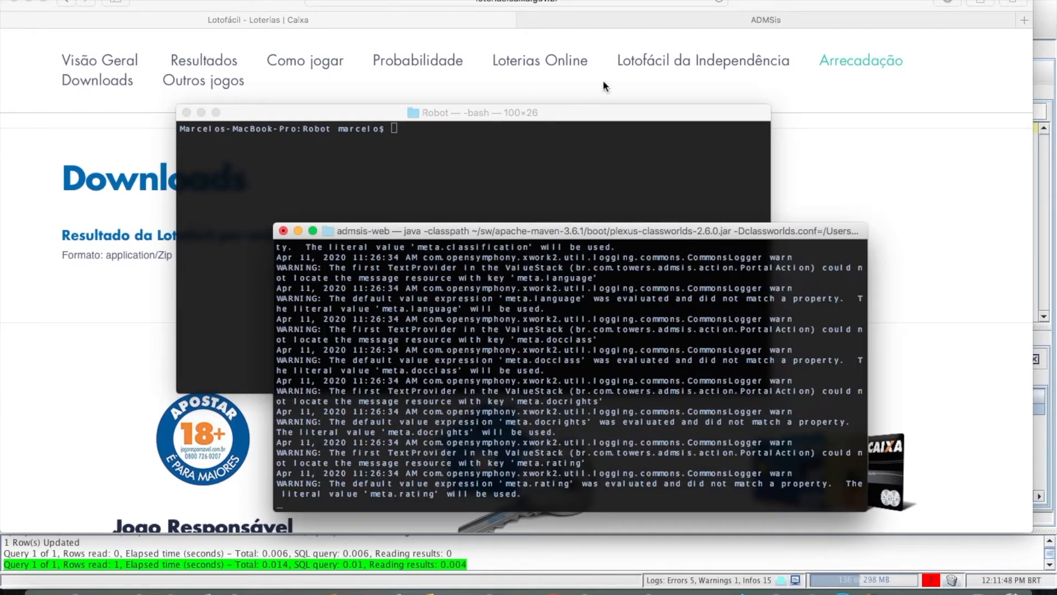
# - Switch to ADMSis and list all of the robot's tasks without any filter
pyautogui.click(696, 20)
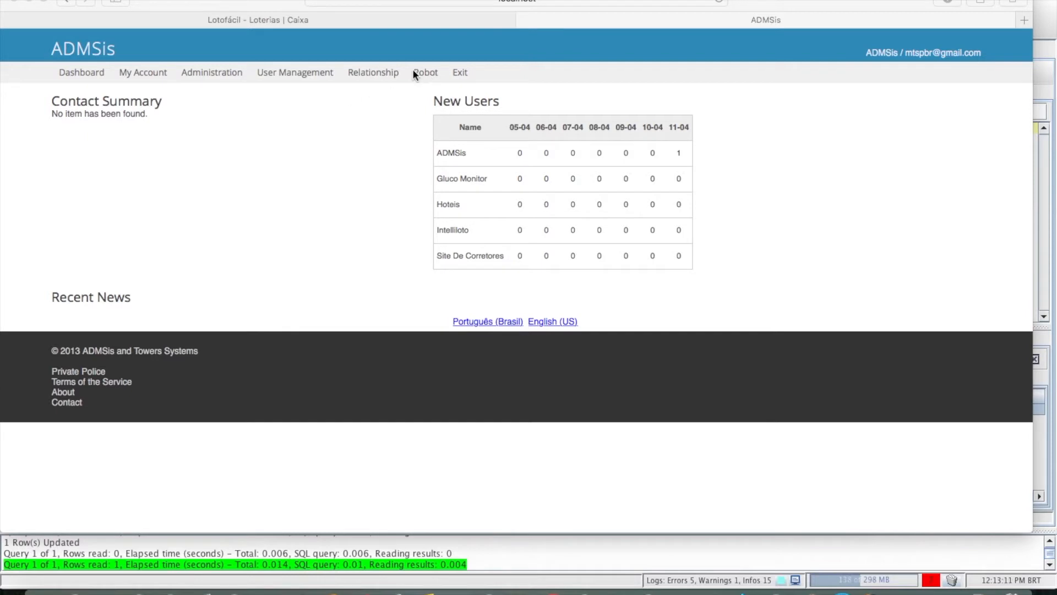
pyautogui.moveTo(418, 73)
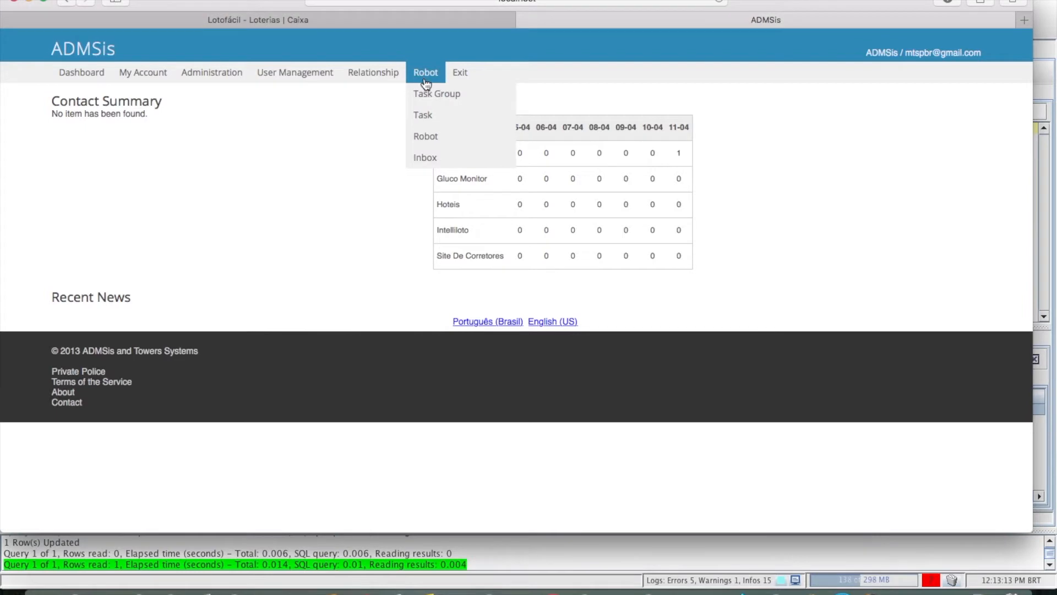
pyautogui.click(440, 116)
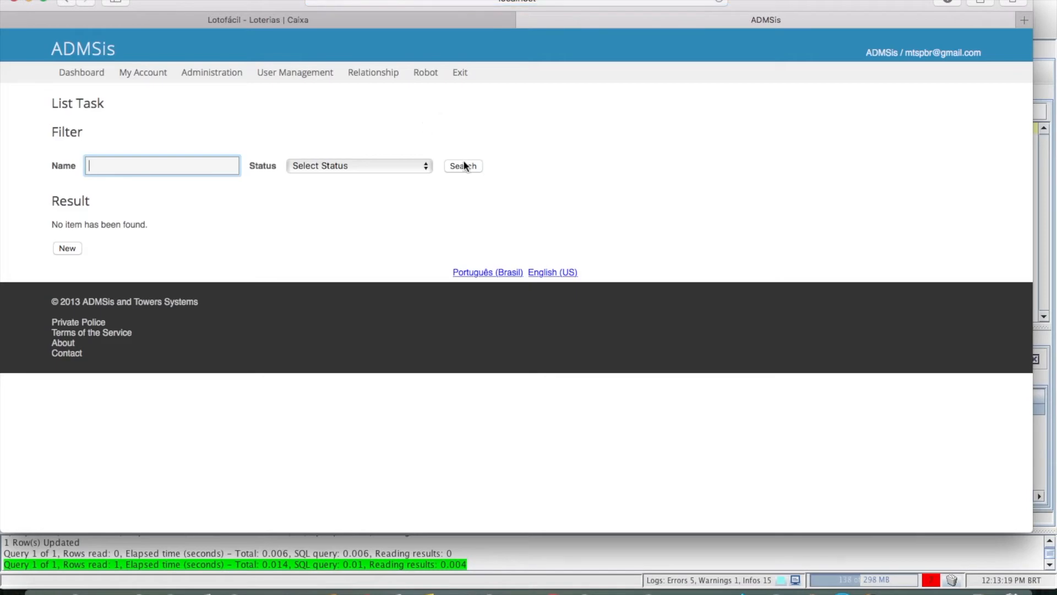
pyautogui.click(464, 166)
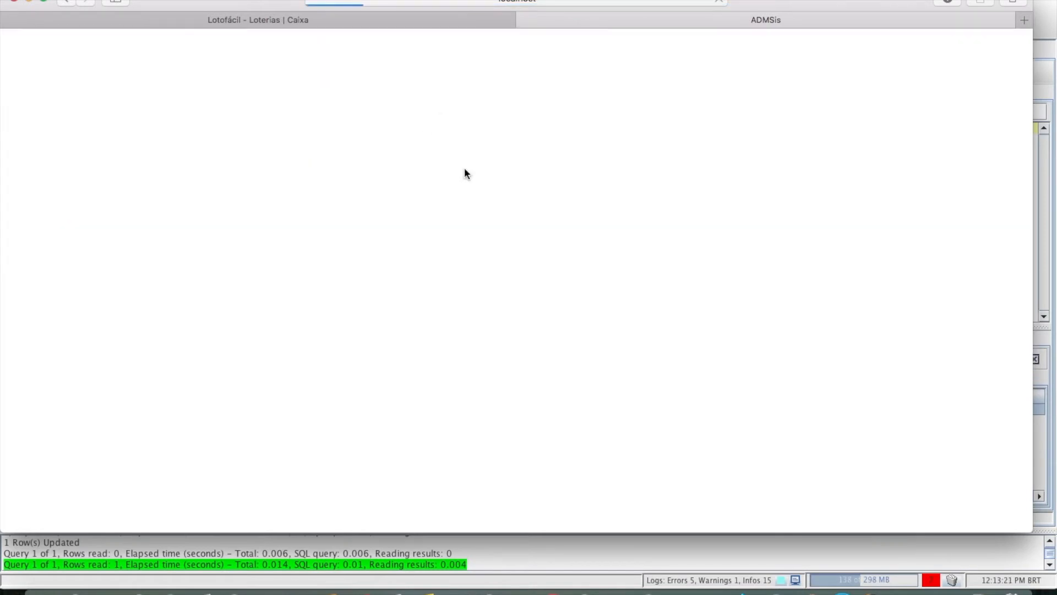
pyautogui.scroll(-5, 482, 240)
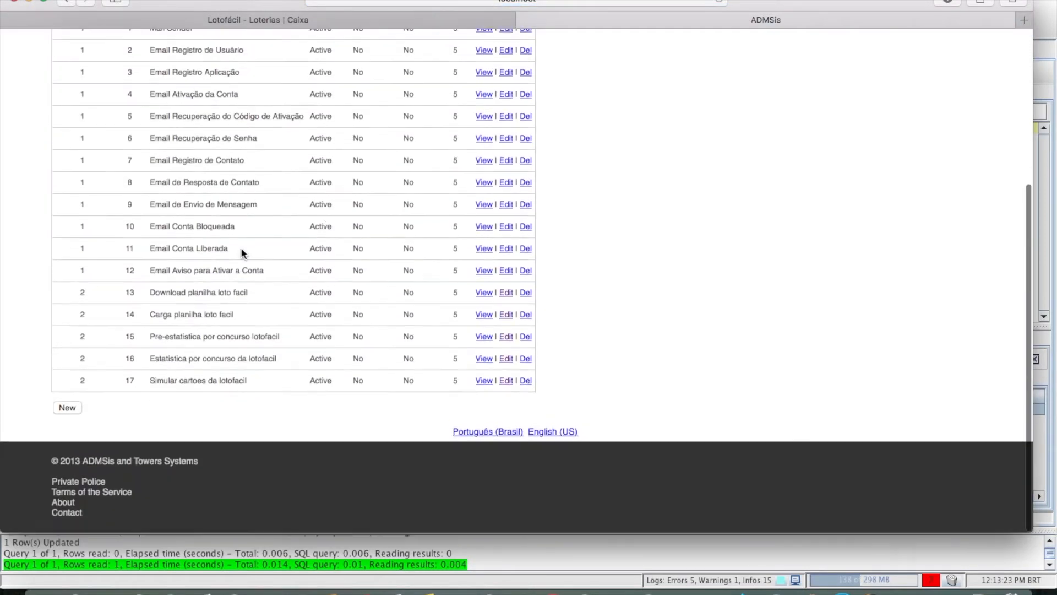
pyautogui.scroll(6, 286, 256)
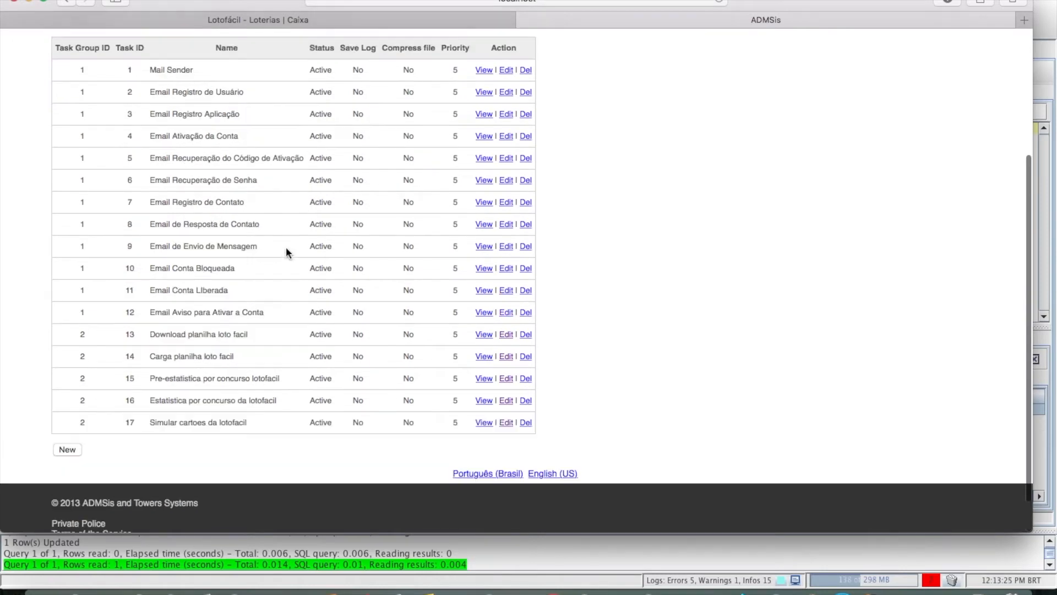
# - Open the task "Download planilha loto facil" for editing from the task list
pyautogui.click(426, 51)
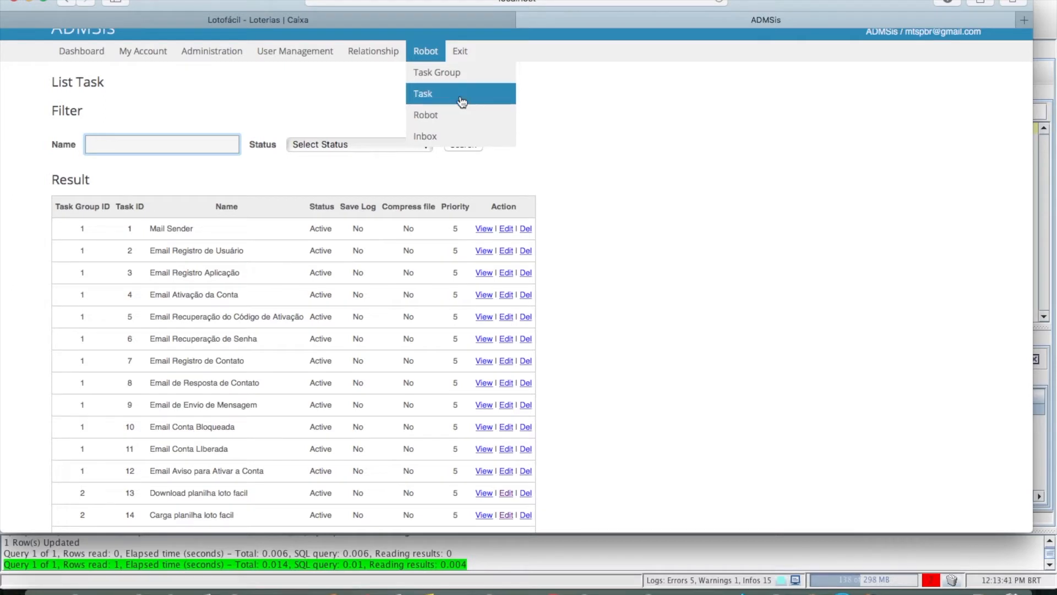
pyautogui.scroll(-5, 457, 225)
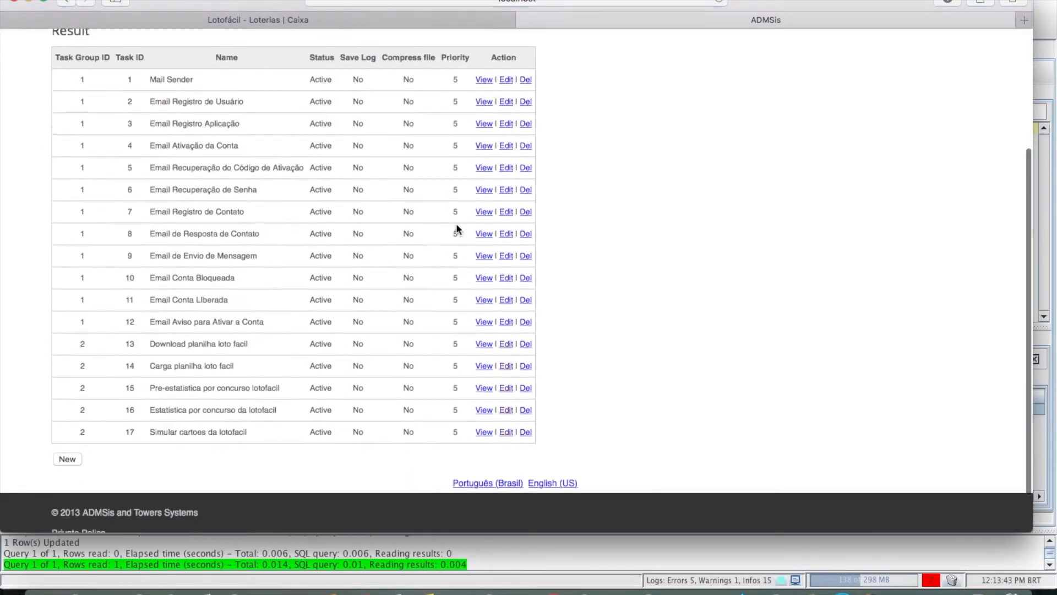
pyautogui.click(152, 341)
pyautogui.moveTo(152, 341); pyautogui.dragTo(227, 344)
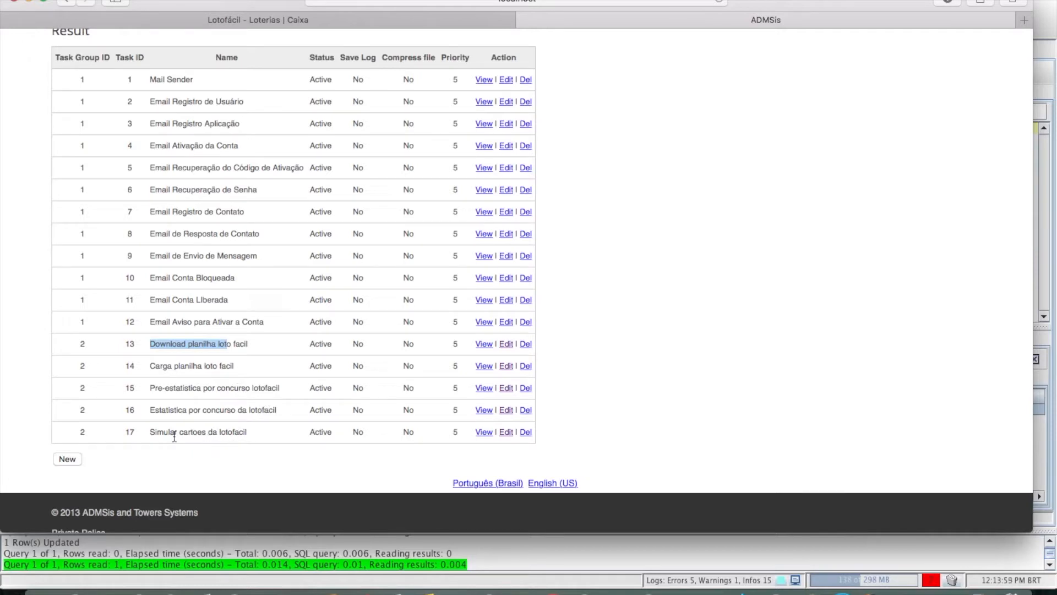
pyautogui.click(506, 344)
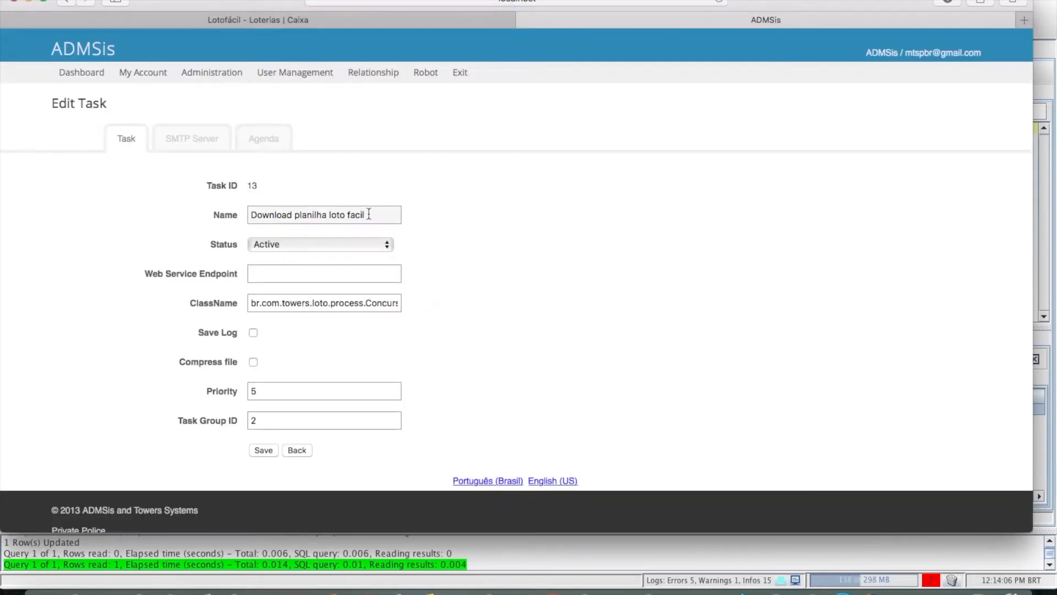
# - Search the task's agendas without a filter and start a new agenda entry
pyautogui.click(271, 139)
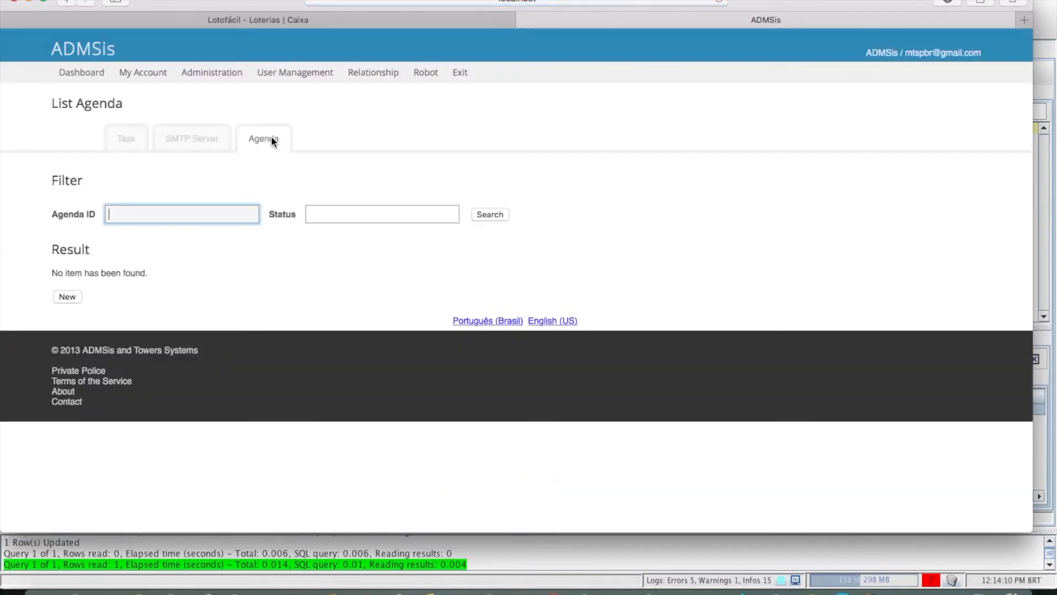
pyautogui.click(484, 215)
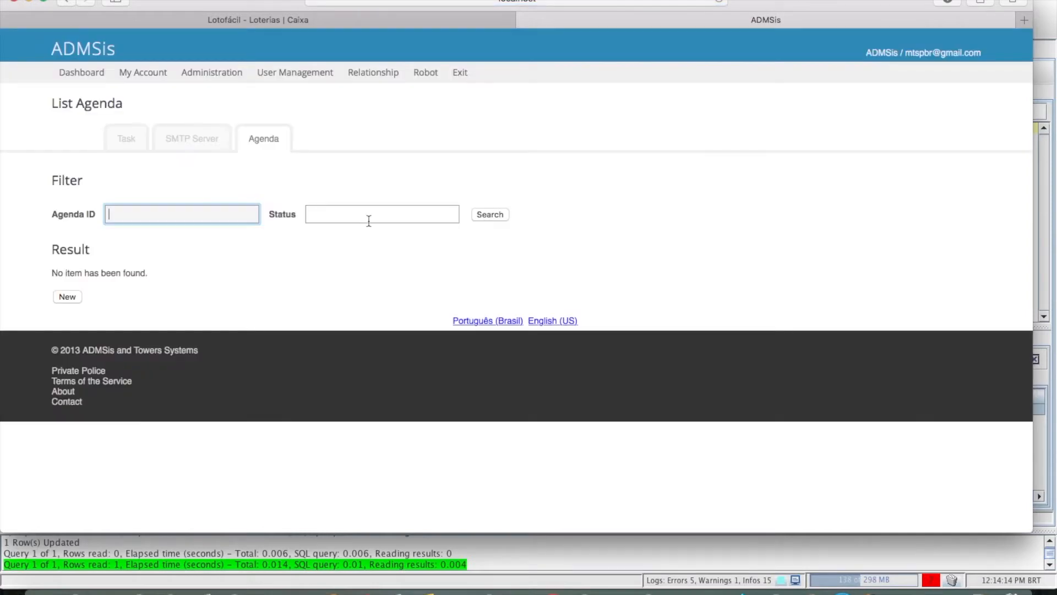
pyautogui.click(71, 295)
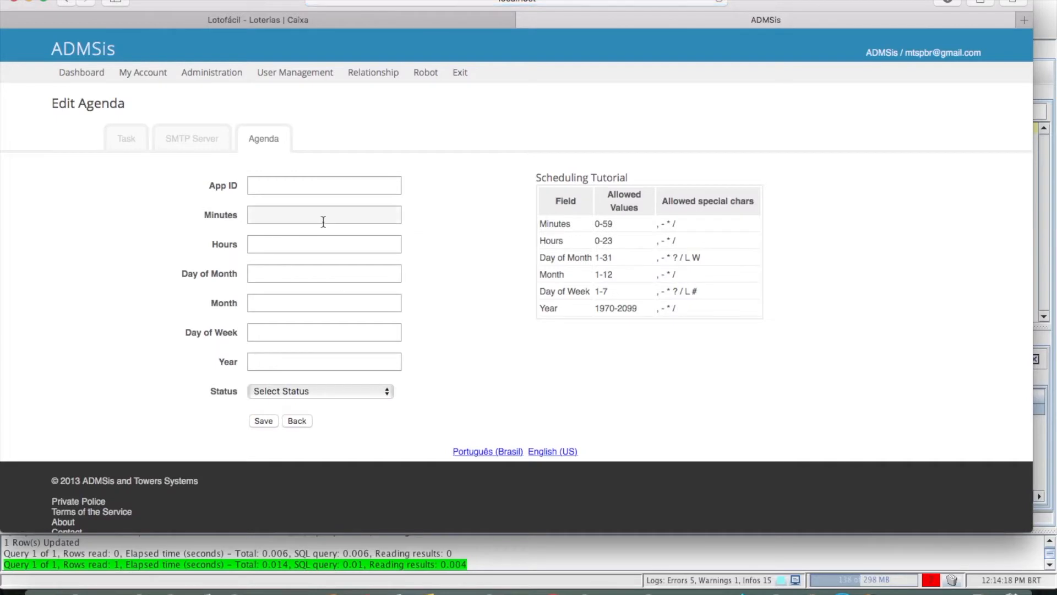
# - Set the agenda's minutes to 21 and save the schedule
pyautogui.click(297, 284)
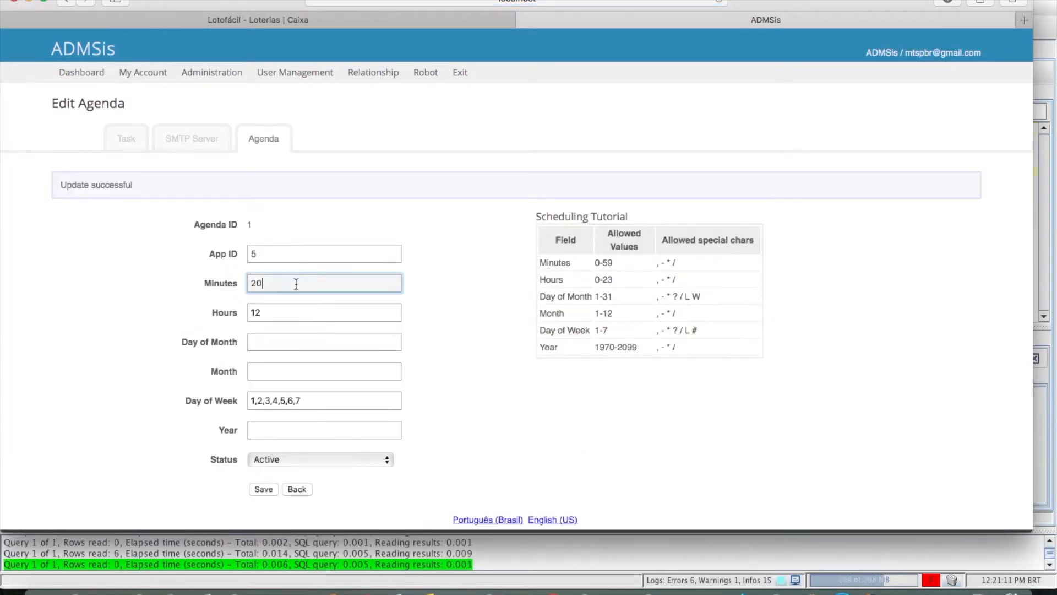
pyautogui.press('BackSpace')
pyautogui.write('1')
pyautogui.scroll(-1, 311, 377)
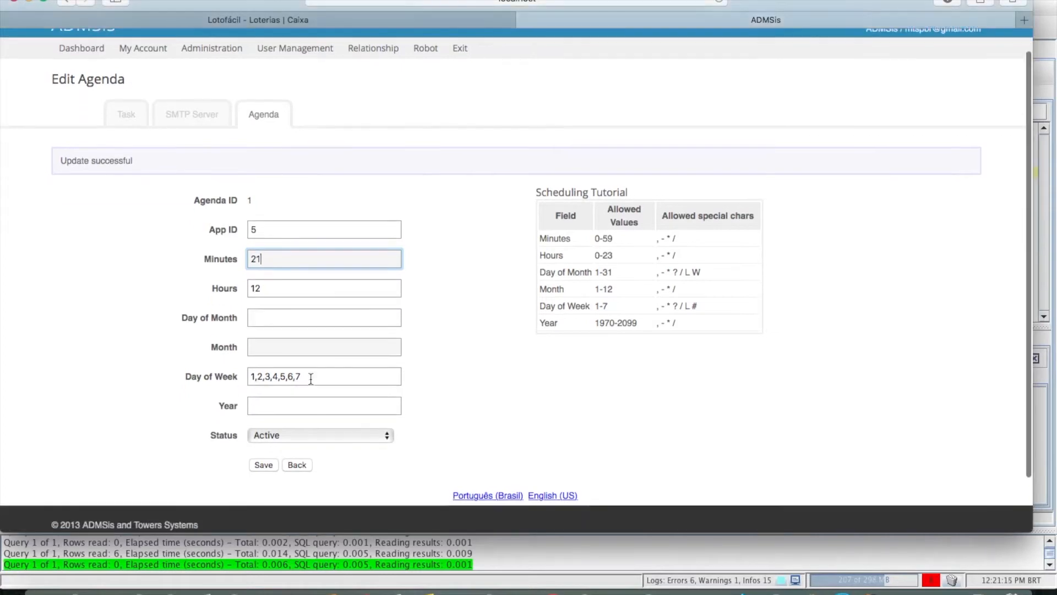
pyautogui.click(269, 465)
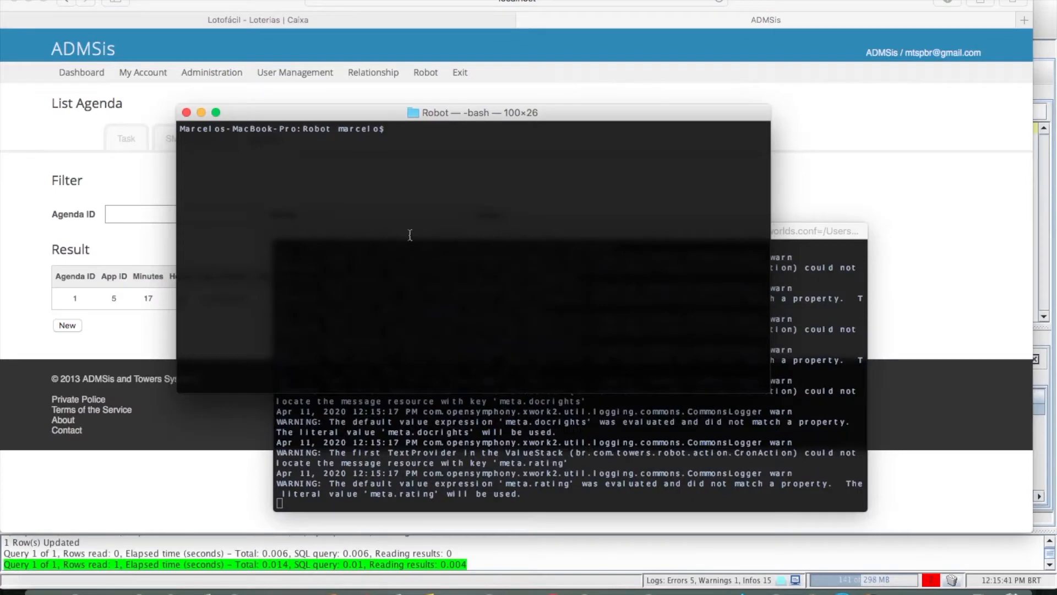
# - Start the robot from the Robot folder in the terminal with the command sh run.sh MASTER_TS
pyautogui.write('ru')
pyautogui.press('BackSpace')
pyautogui.press('BackSpace')
pyautogui.write('sh run.sh MASTER_TS')
pyautogui.press('Return')
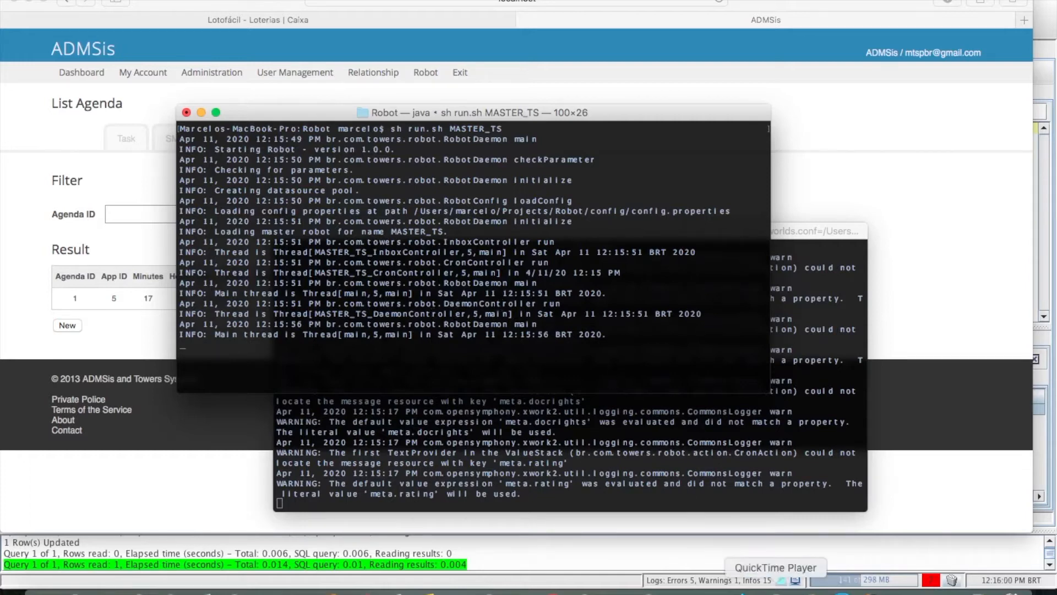
# - Switch to the SQL client and run the query on "loto"."tb_loteria"
pyautogui.click(148, 250)
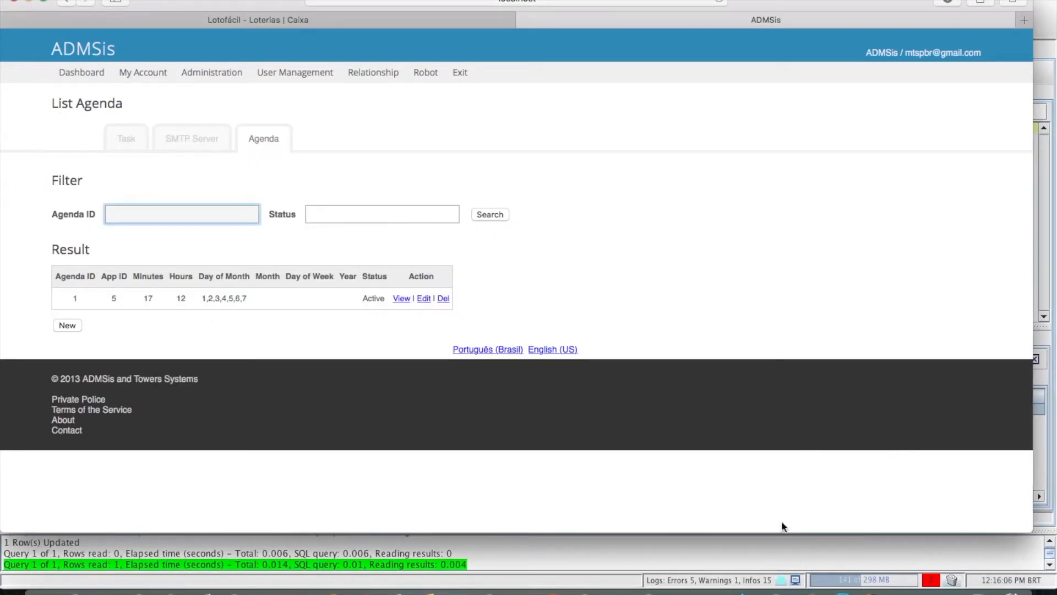
pyautogui.click(807, 591)
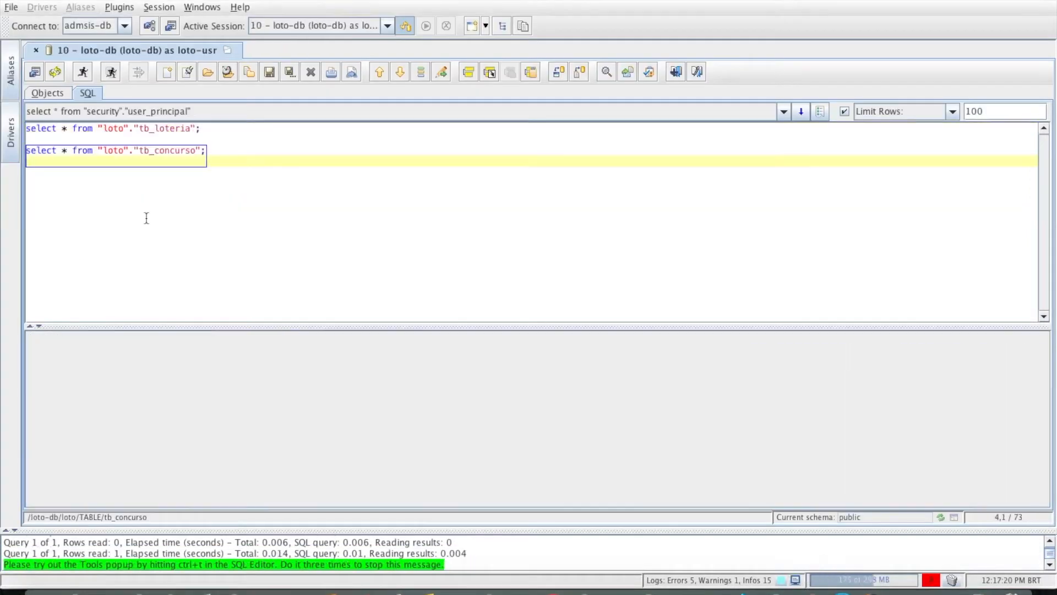
pyautogui.press('Up')
pyautogui.press('Up')
pyautogui.hotkey('ctrl', 'Return')
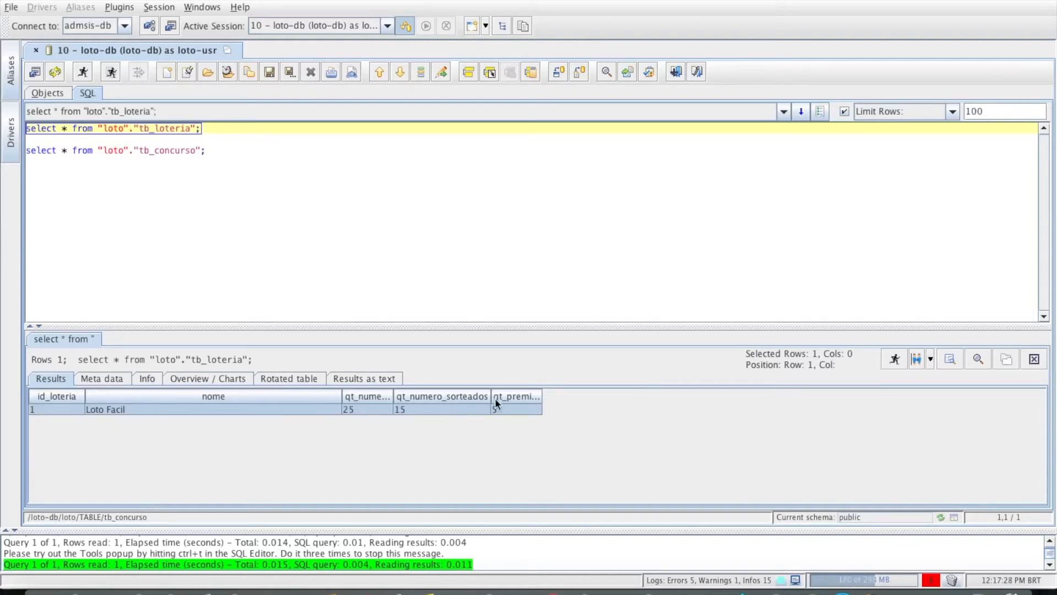
# - Run the query that selects everything from "loto"."tb_concurso"
pyautogui.click(151, 151)
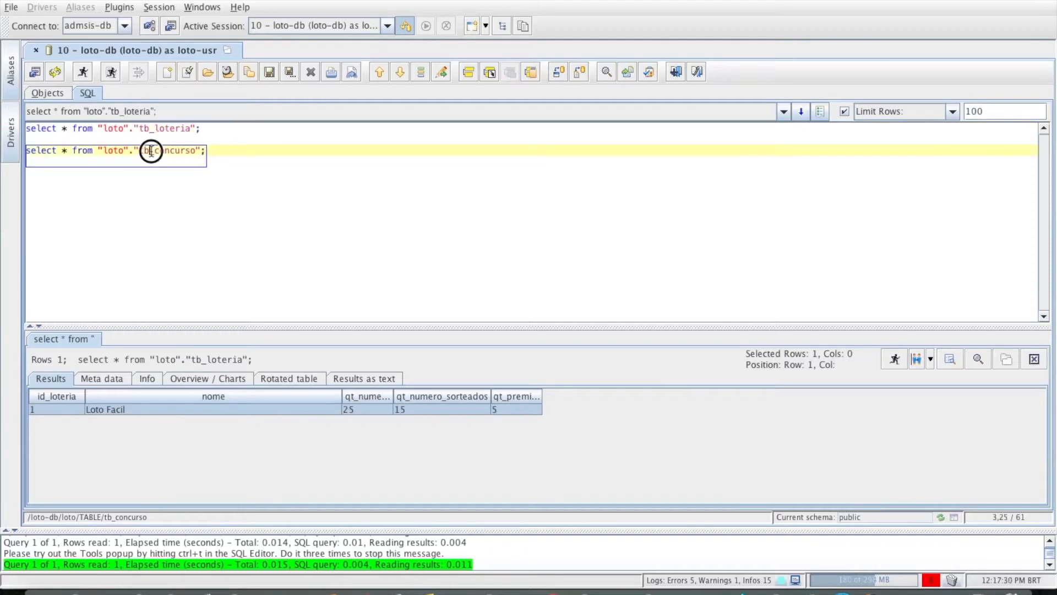
pyautogui.hotkey('ctrl', 'Return')
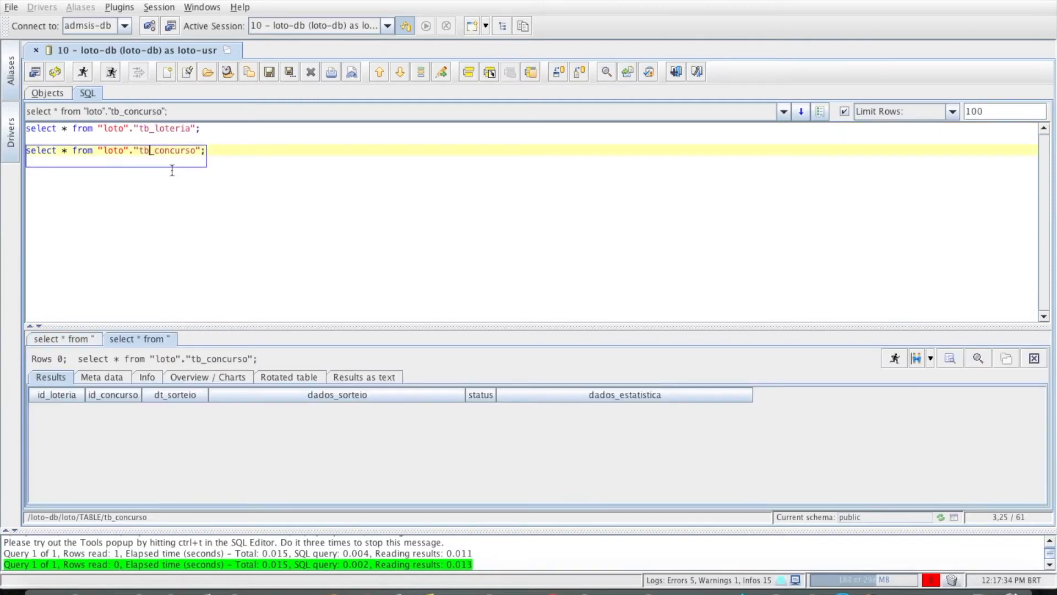
pyautogui.click(130, 128)
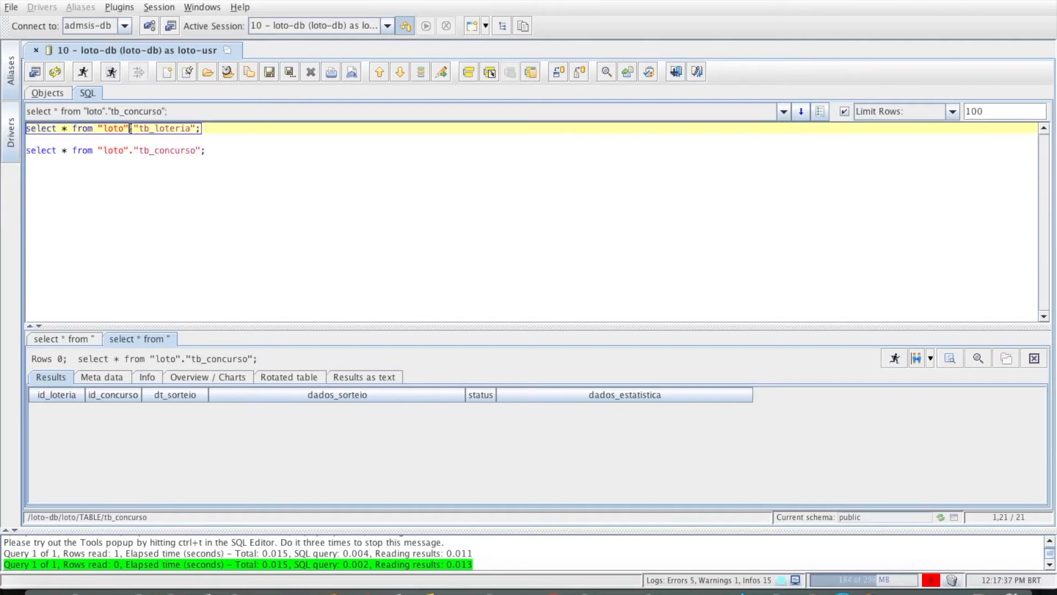
# - Look up the qualified name of the tb_tecnica table in the loto schema
pyautogui.click(52, 93)
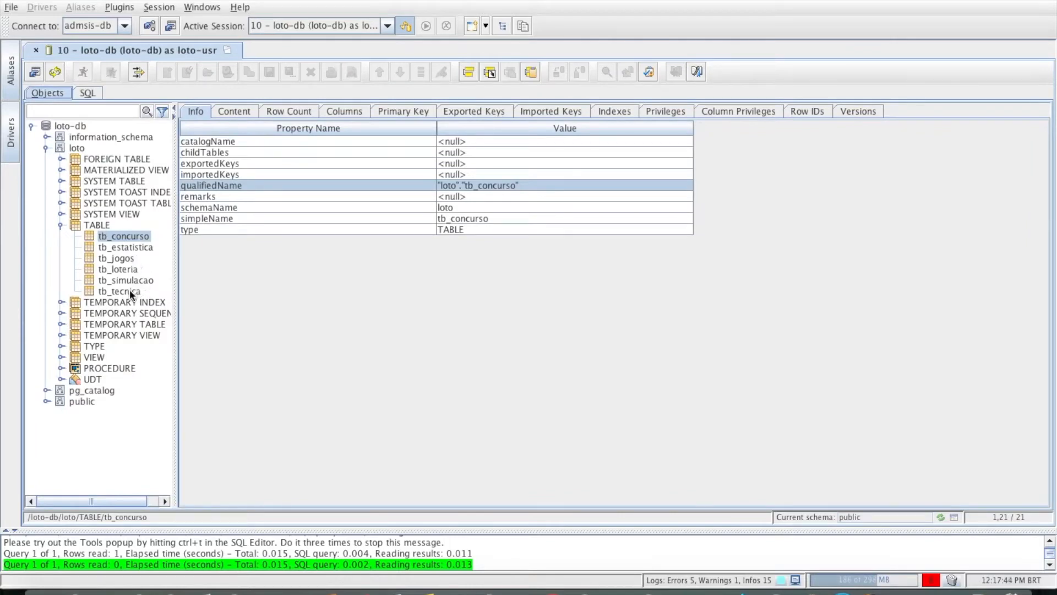
pyautogui.click(130, 289)
pyautogui.click(485, 186)
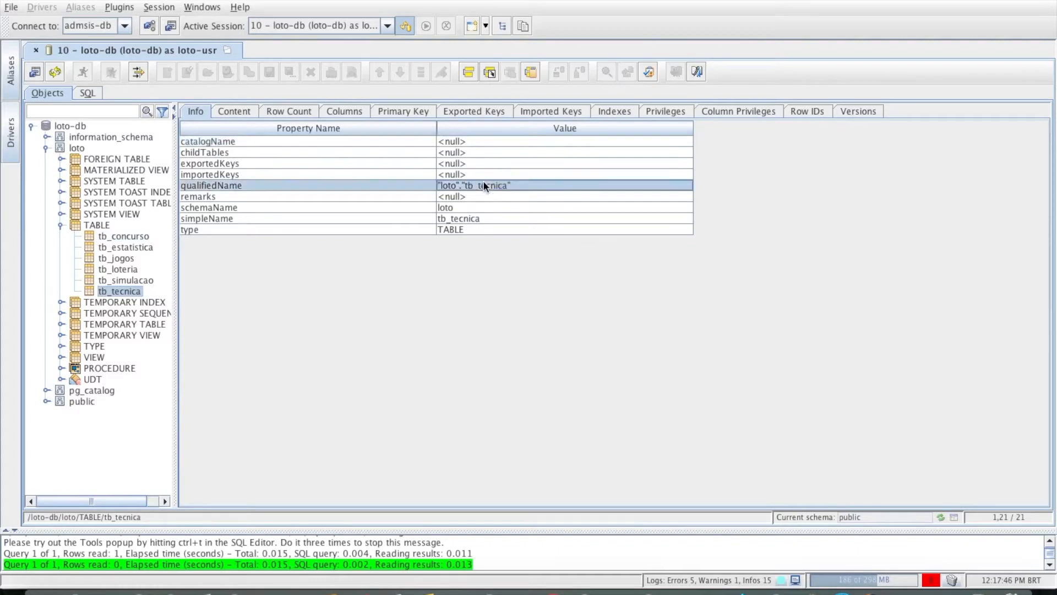
# - Return to the SQL editor and rerun the tb_concurso query
pyautogui.click(90, 88)
pyautogui.click(190, 150)
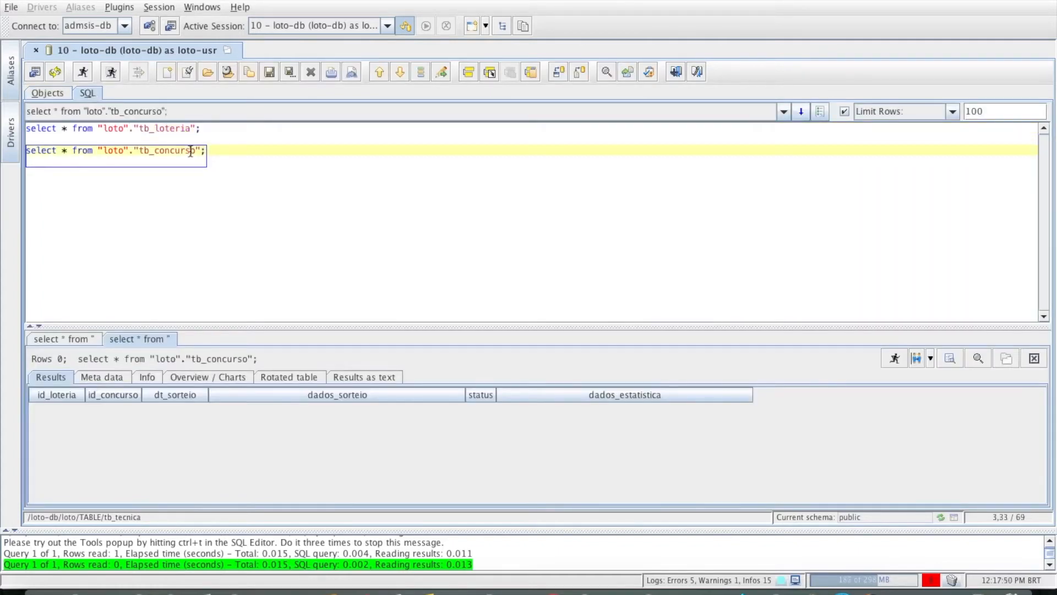
pyautogui.hotkey('ctrl', 'Return')
# - Add the query select * from "loto"."tb_tecnica" below the tb_concurso query
pyautogui.click(226, 169)
pyautogui.press('Return')
pyautogui.press('Return')
pyautogui.press('BackSpace')
pyautogui.write('sl')
pyautogui.press('BackSpace')
pyautogui.write('el')
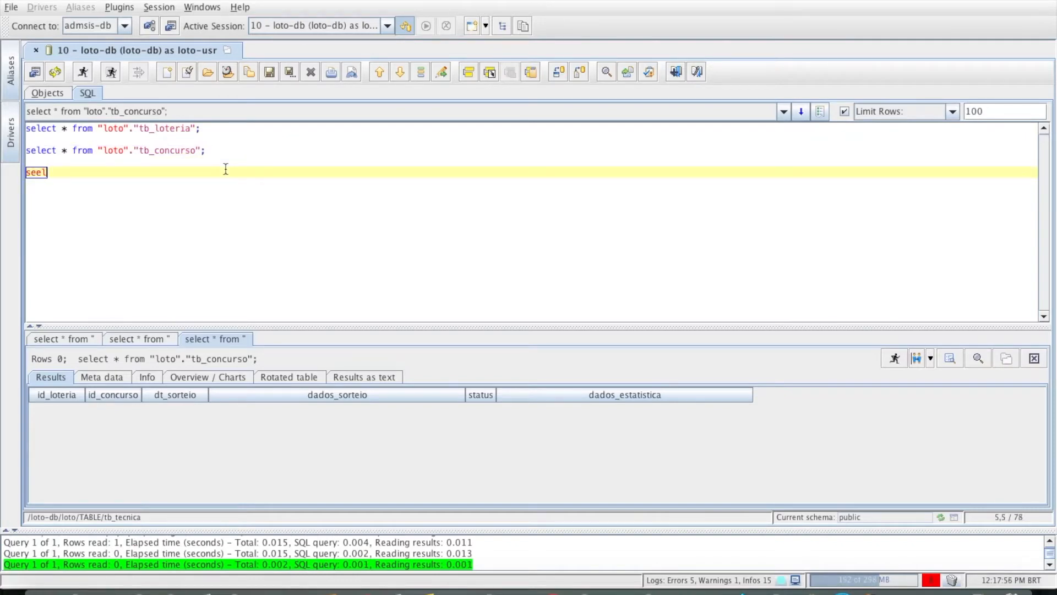
pyautogui.press('BackSpace')
pyautogui.press('BackSpace')
pyautogui.write('elect * from')
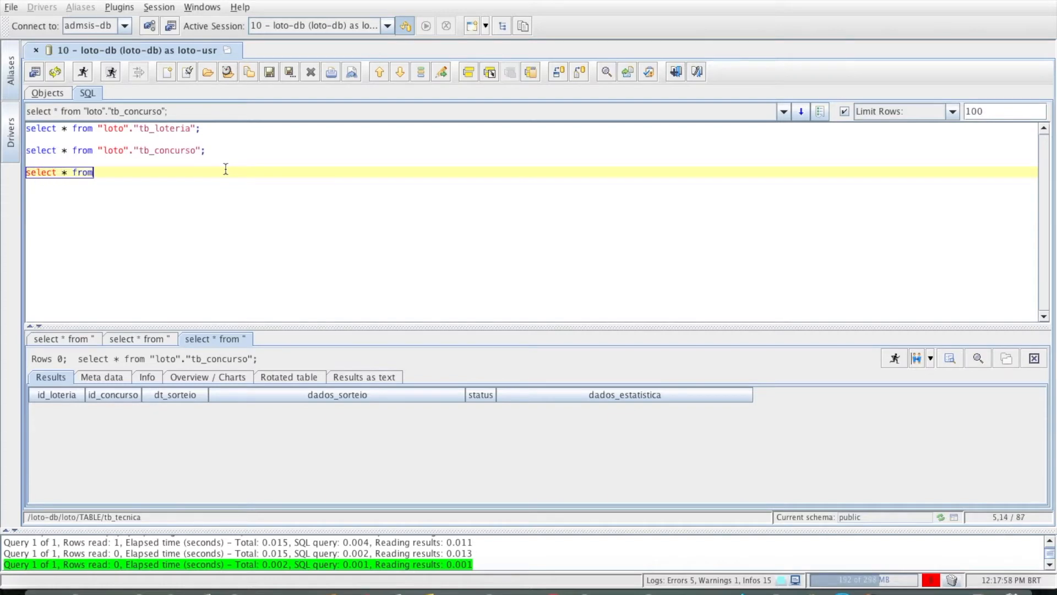
pyautogui.write('"loto"."tb_tecnica"')
# - End the tb_tecnica query with a semicolon on the same line and run it
pyautogui.write("'")
pyautogui.press('Return')
pyautogui.write("'")
pyautogui.press('BackSpace')
pyautogui.press('BackSpace')
pyautogui.press('Up')
pyautogui.press('Down')
pyautogui.press('BackSpace')
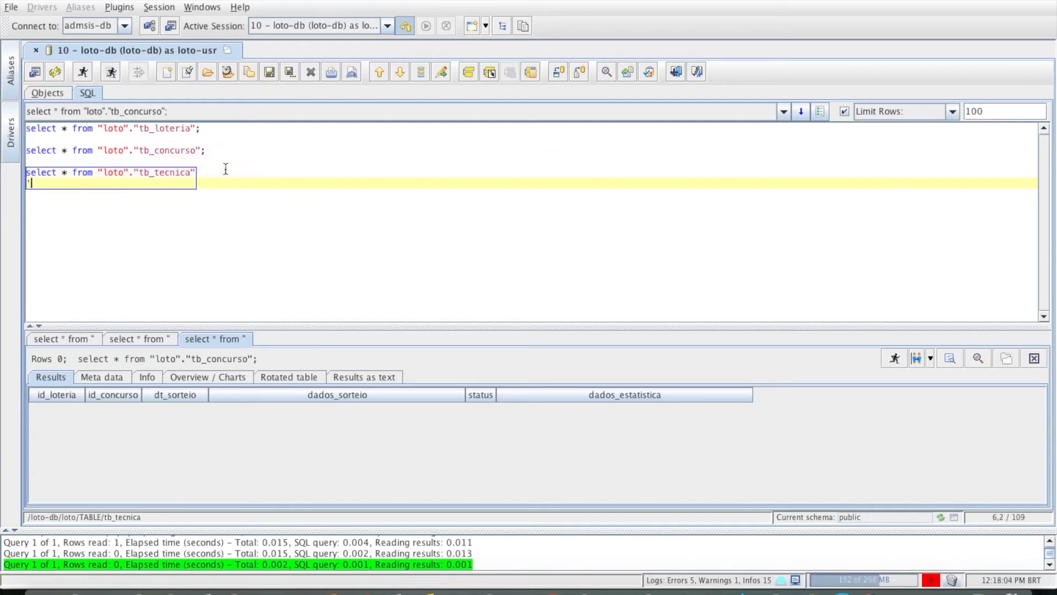
pyautogui.write(';')
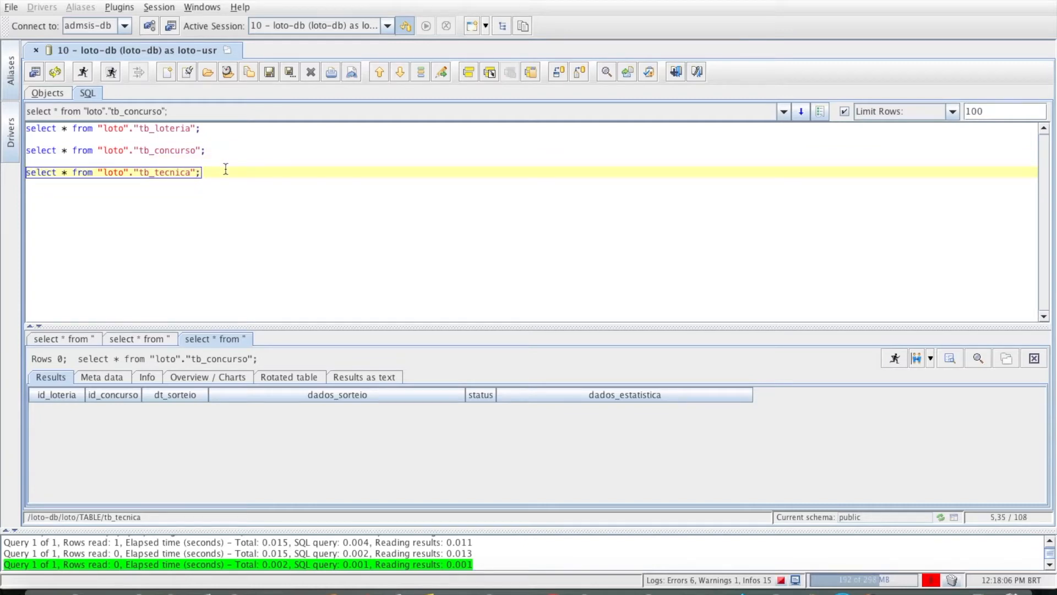
pyautogui.hotkey('ctrl', 'Return')
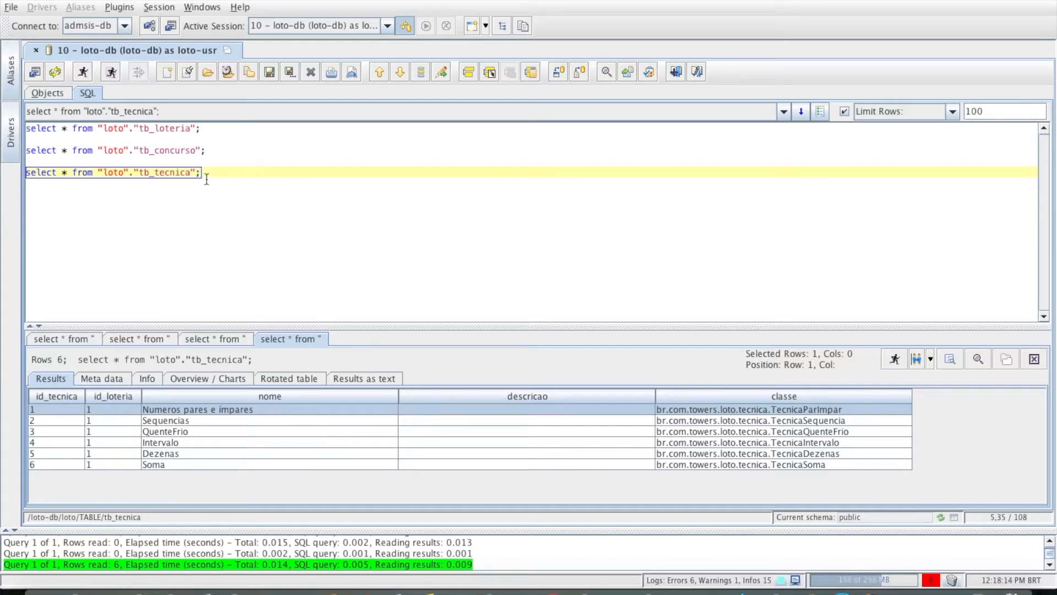
# - Rerun the tb_concurso query in the SQL client to check the table before the scheduled robot task loads it
pyautogui.click(181, 150)
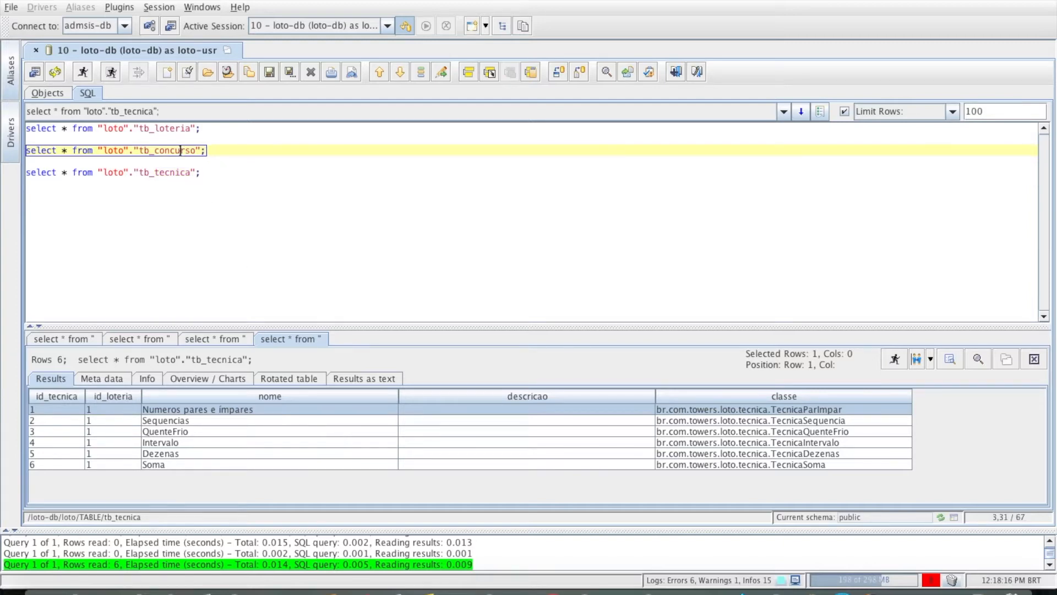
pyautogui.hotkey('ctrl', 'Return')
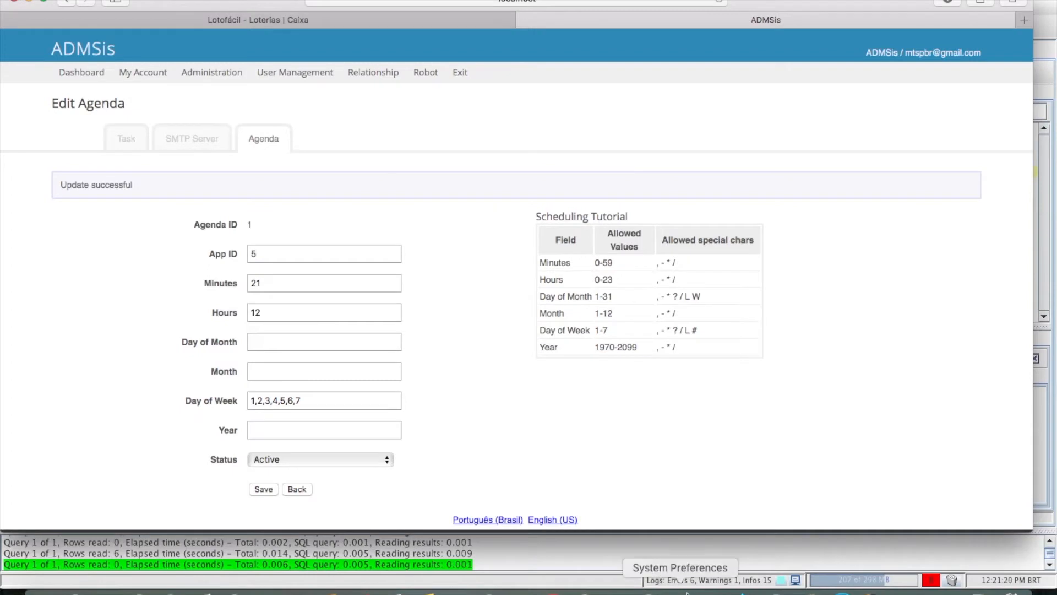
pyautogui.click(661, 555)
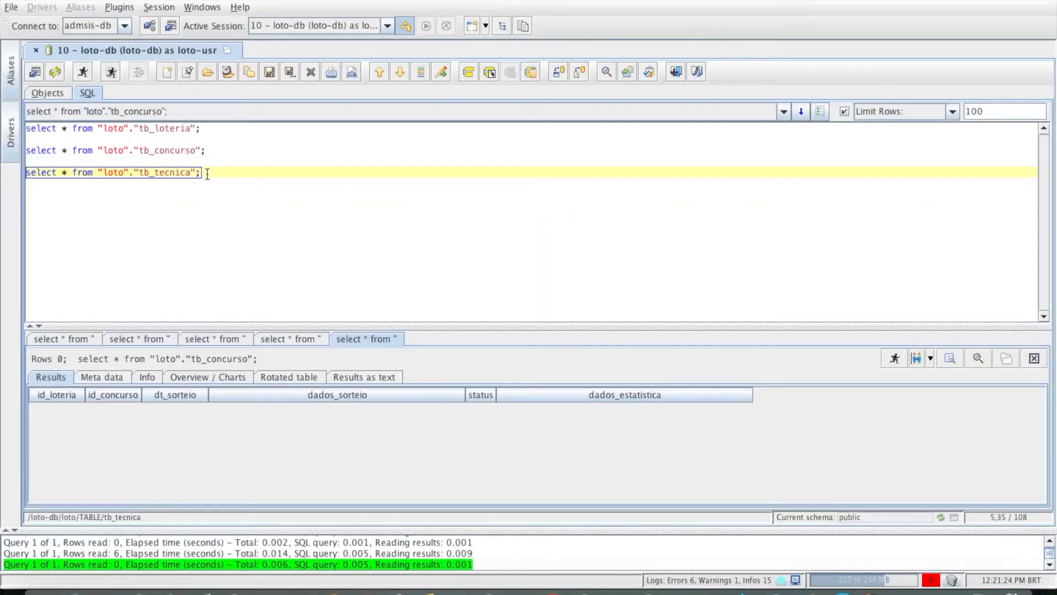
pyautogui.click(205, 151)
pyautogui.hotkey('ctrl', 'Return')
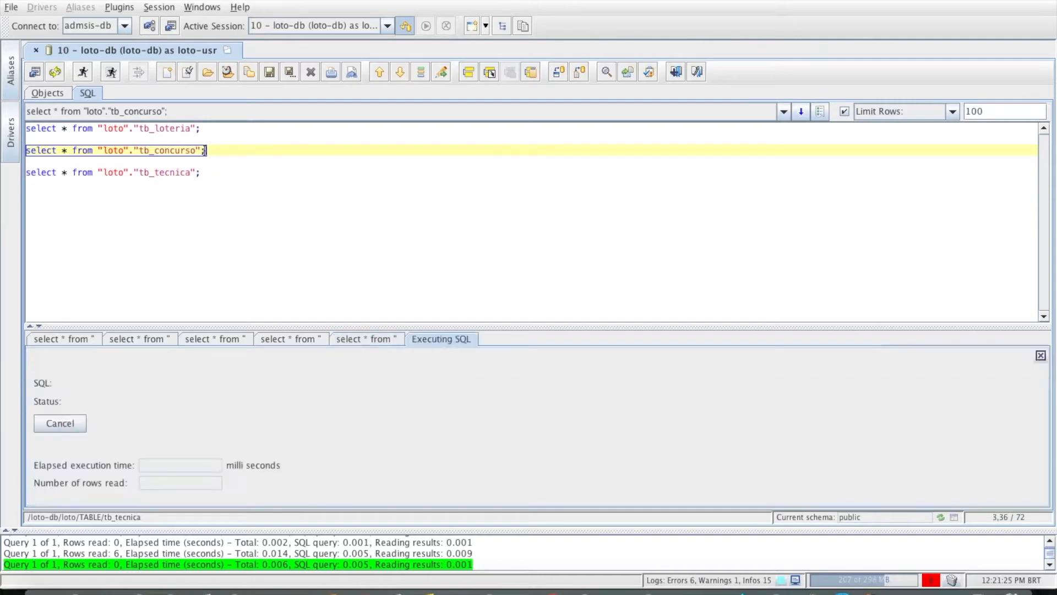
# - Check the robot's run log in the terminal and rerun the tb_concurso query in the SQL client
pyautogui.press('super+Tab')
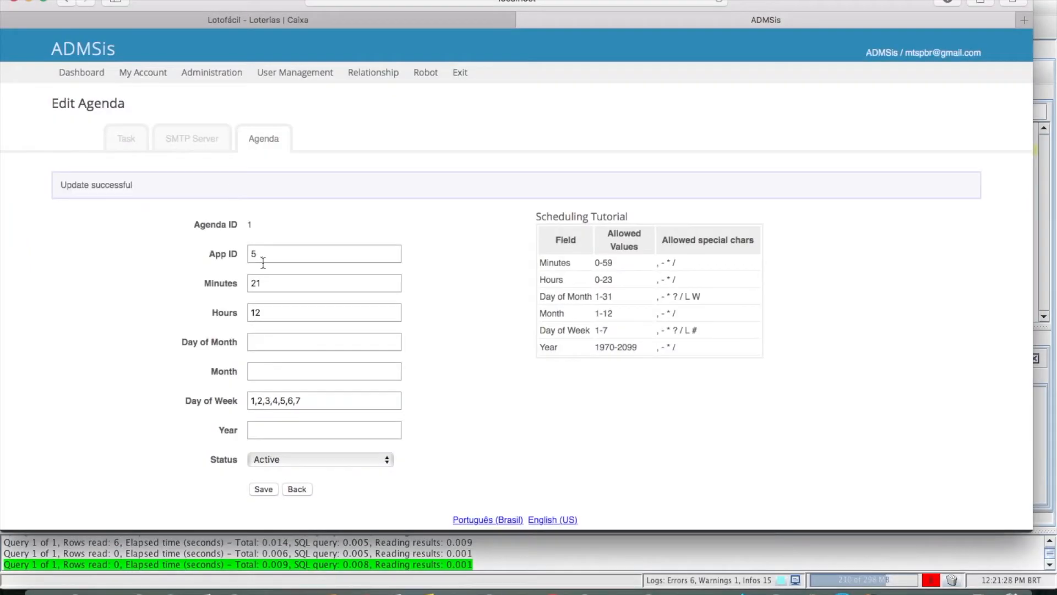
pyautogui.click(710, 591)
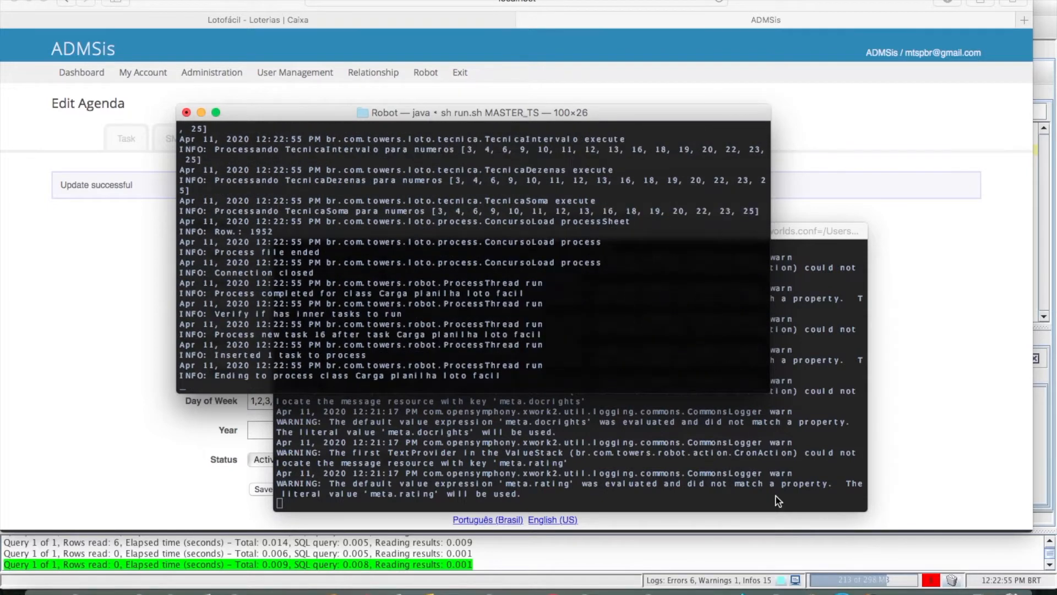
pyautogui.click(806, 591)
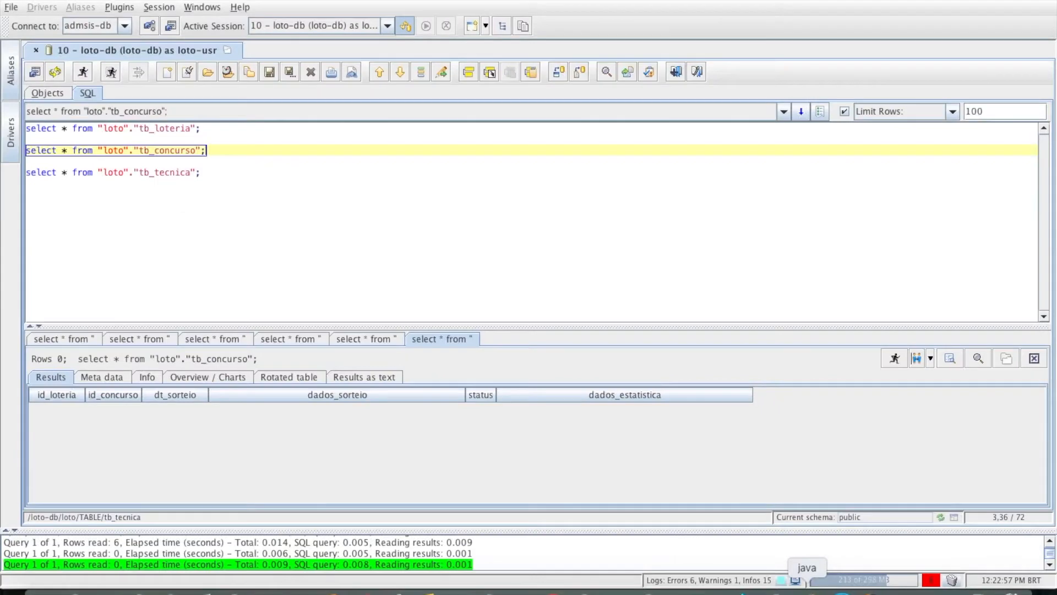
pyautogui.hotkey('ctrl', 'Return')
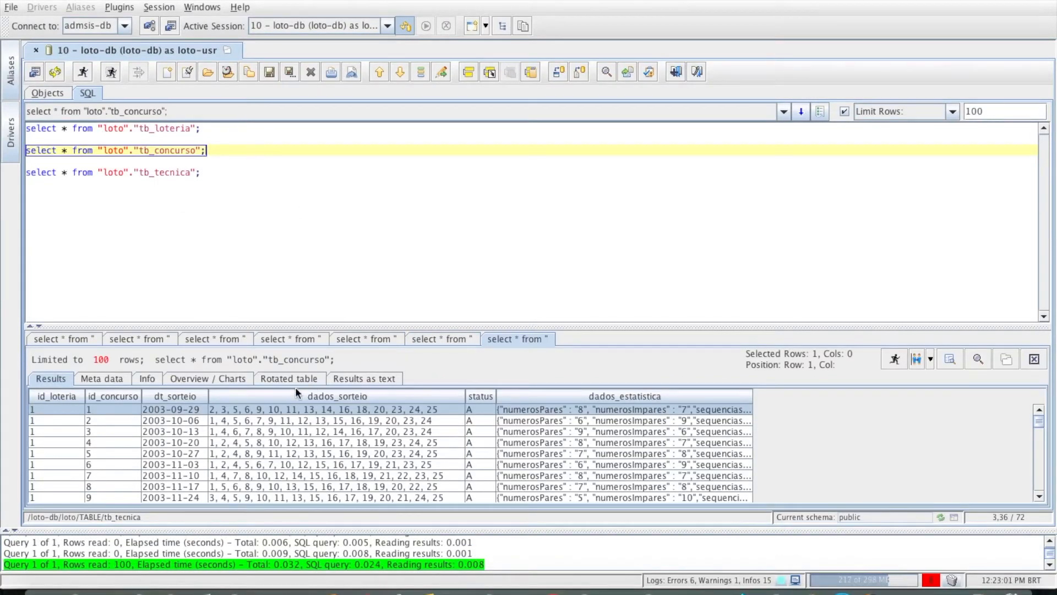
# - Turn off the row limit and rerun the tb_concurso query with order by id_concurso desc added before the semicolon
pyautogui.click(845, 111)
pyautogui.hotkey('ctrl', 'Return')
pyautogui.click(211, 153)
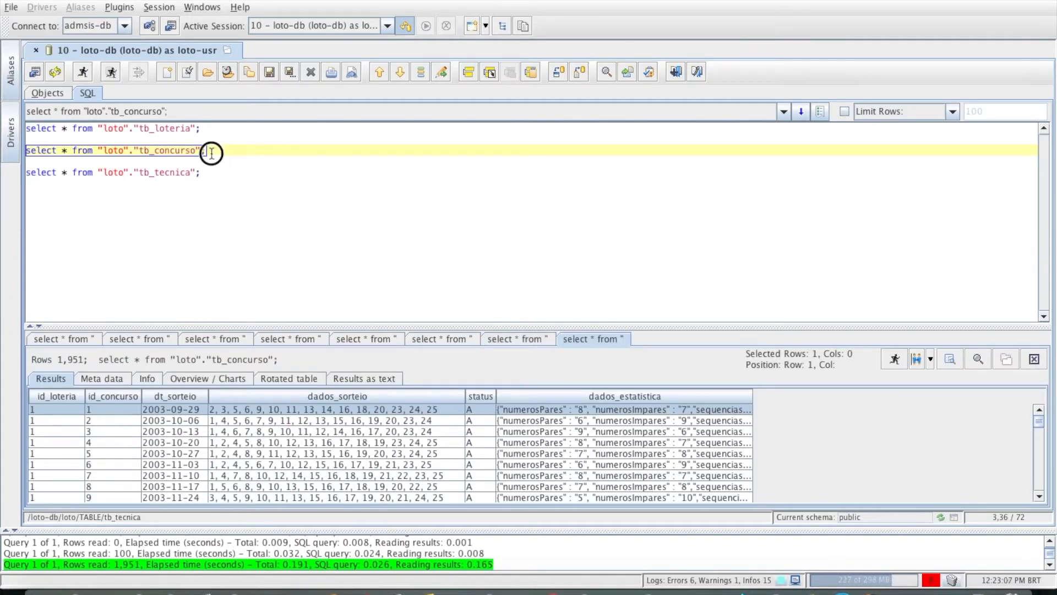
pyautogui.write('order by id_concurso des')
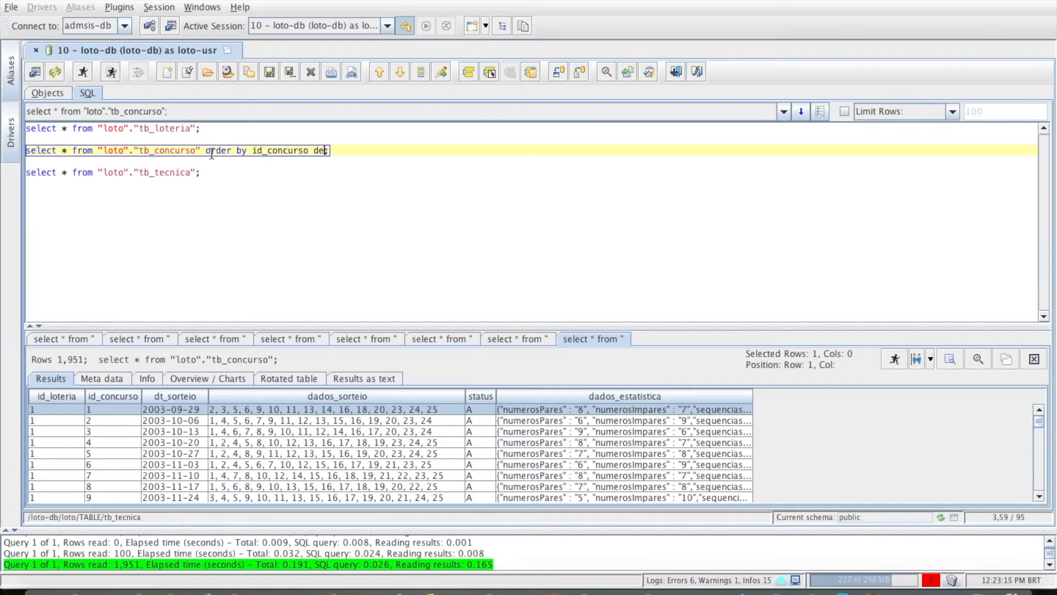
pyautogui.write('c;')
pyautogui.hotkey('ctrl', 'Return')
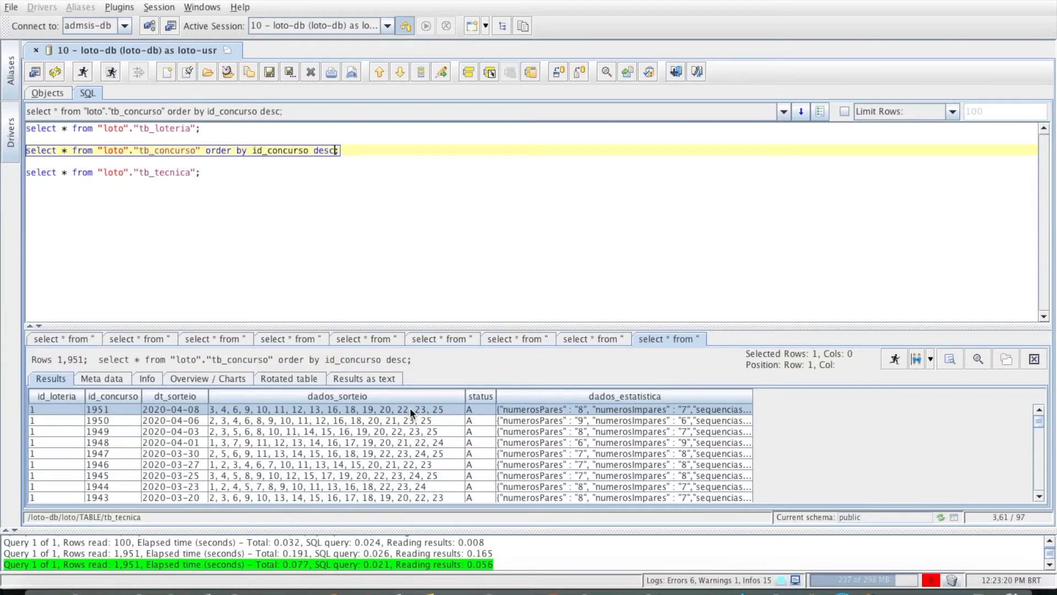
# - Look up the Resultado section with the latest Lotofácil draw on the Caixa page in Safari
pyautogui.click(329, 408)
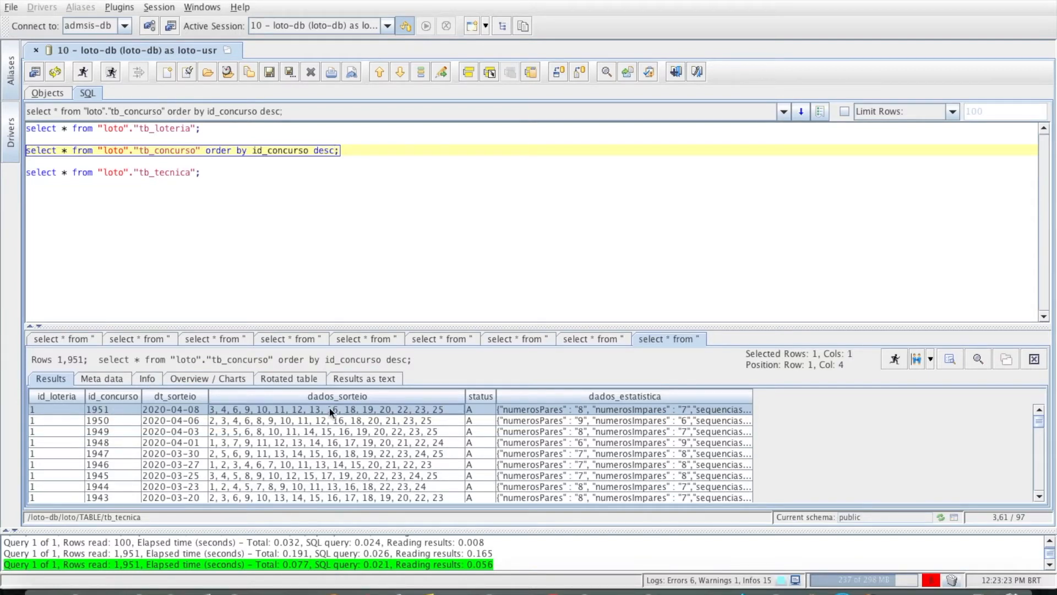
pyautogui.click(236, 591)
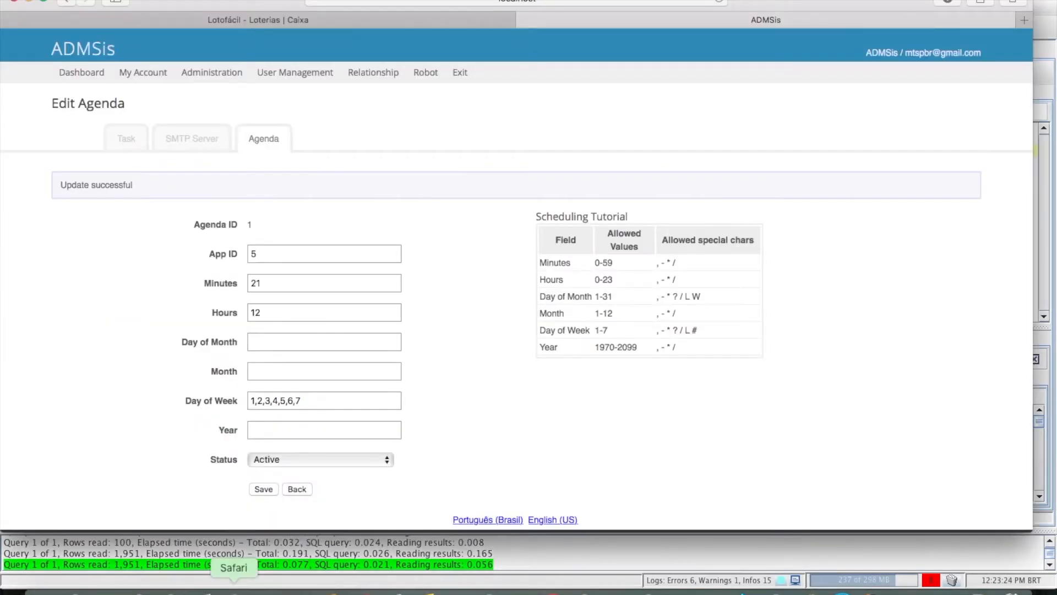
pyautogui.click(286, 20)
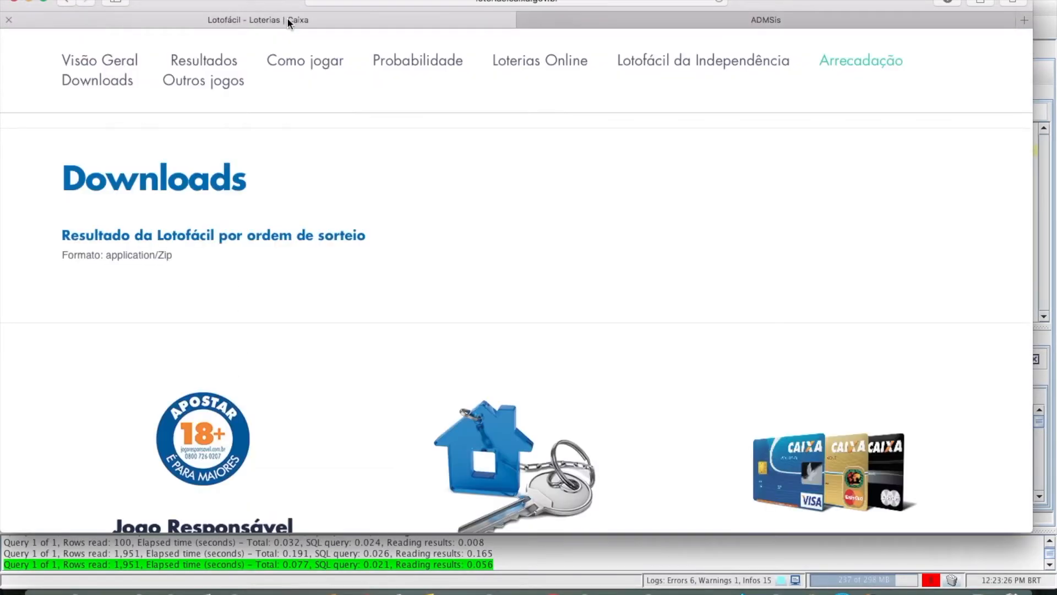
pyautogui.scroll(20, 334, 189)
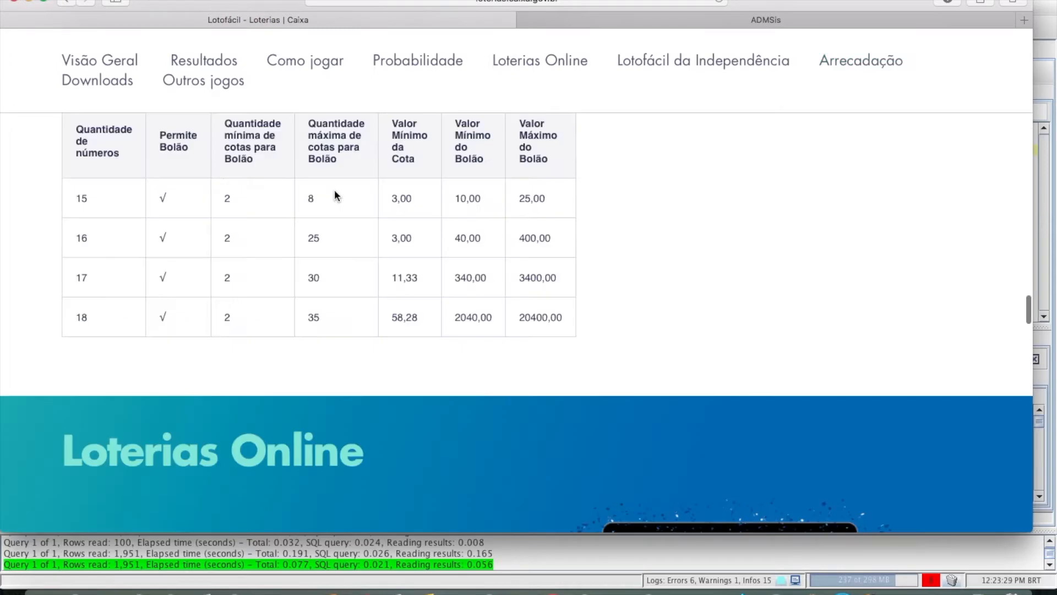
pyautogui.scroll(15, 335, 195)
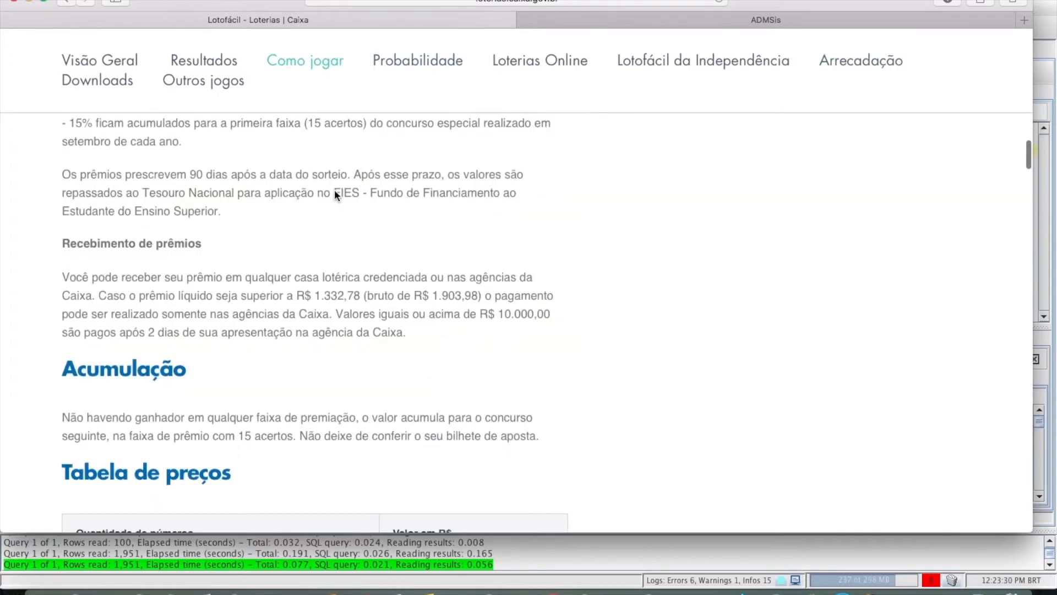
pyautogui.scroll(15, 335, 189)
pyautogui.scroll(-5, 280, 273)
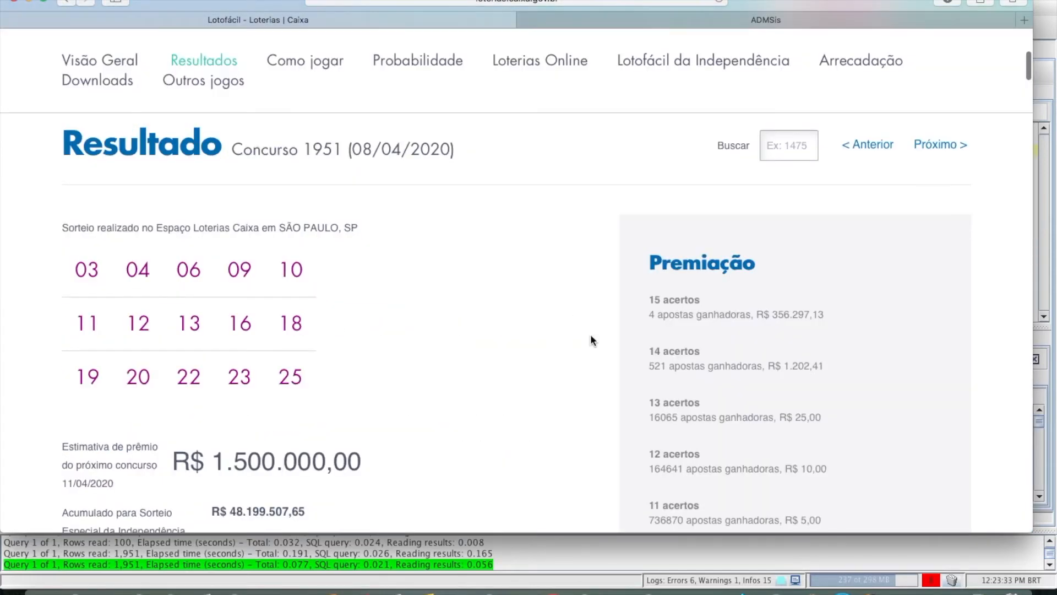
pyautogui.scroll(2, 590, 340)
pyautogui.scroll(-2, 295, 254)
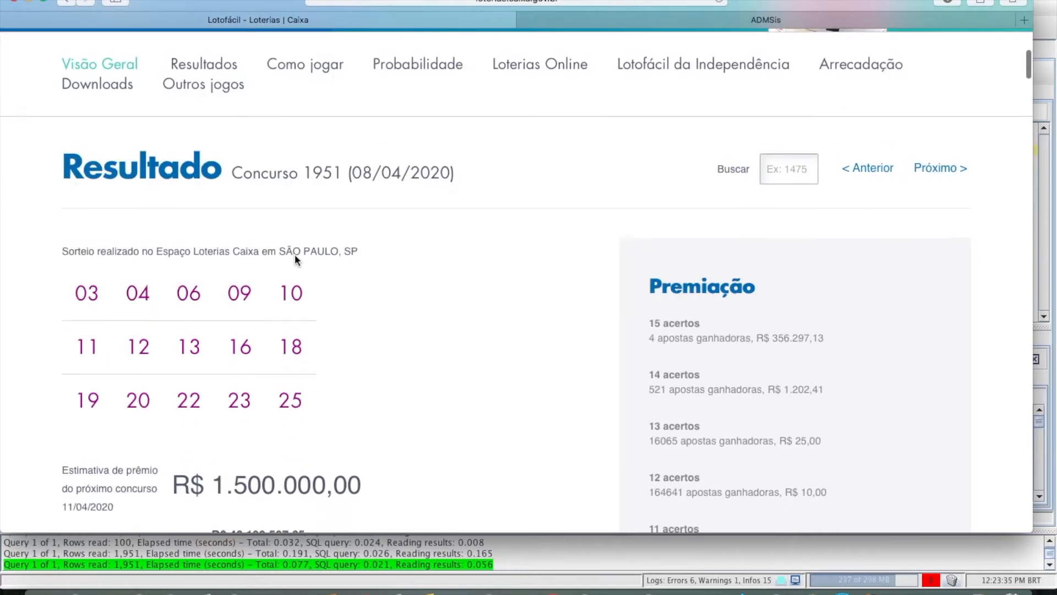
# - Compare the dados_sorteio numbers of contest 1951 in the query results with those on the Caixa page
pyautogui.press('super+Tab')
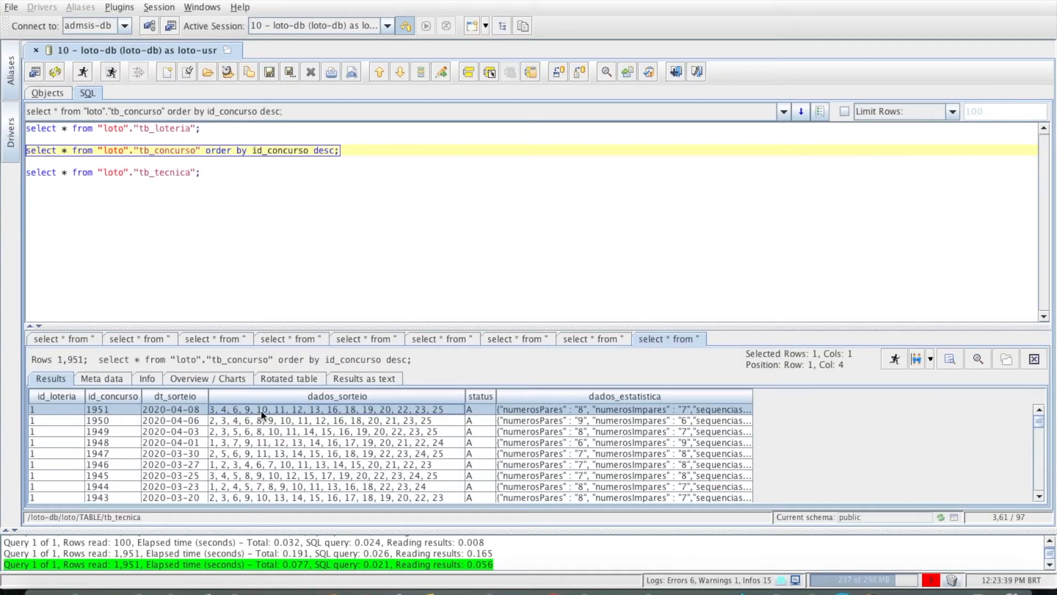
pyautogui.press('super+Tab')
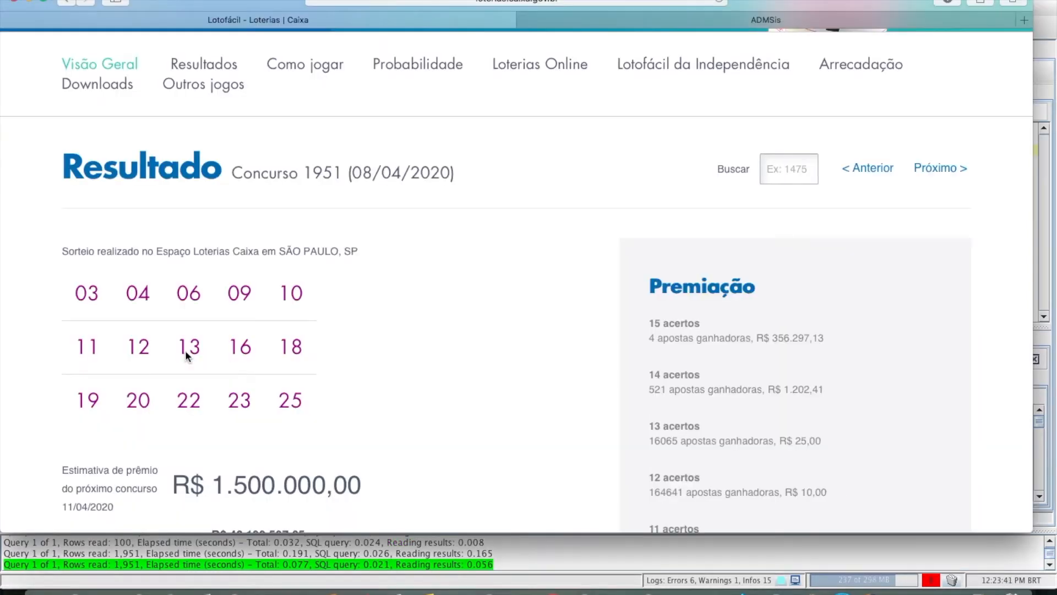
pyautogui.press('super+Tab')
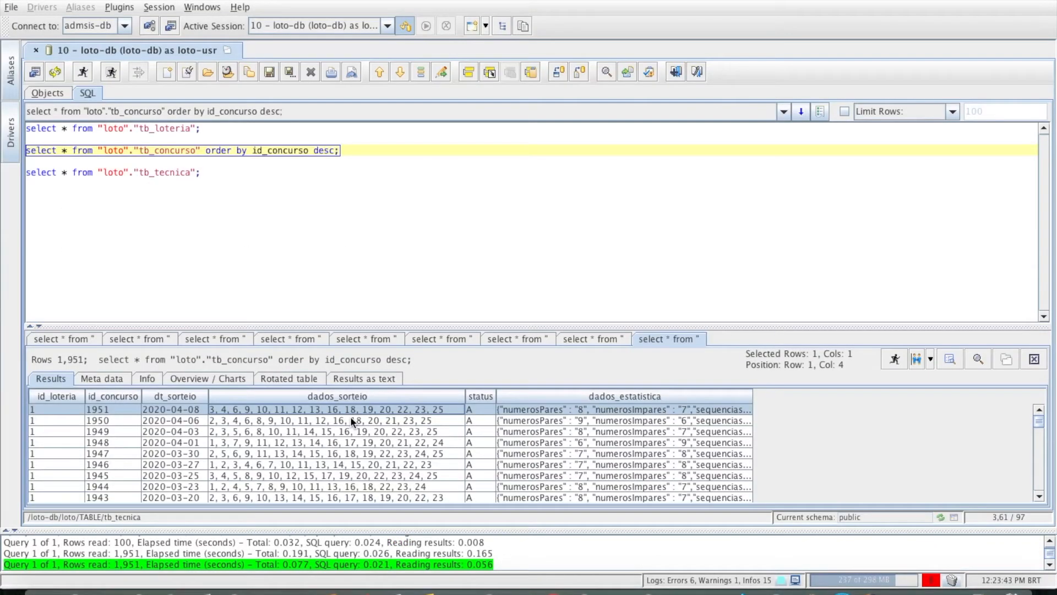
pyautogui.press('super+Tab')
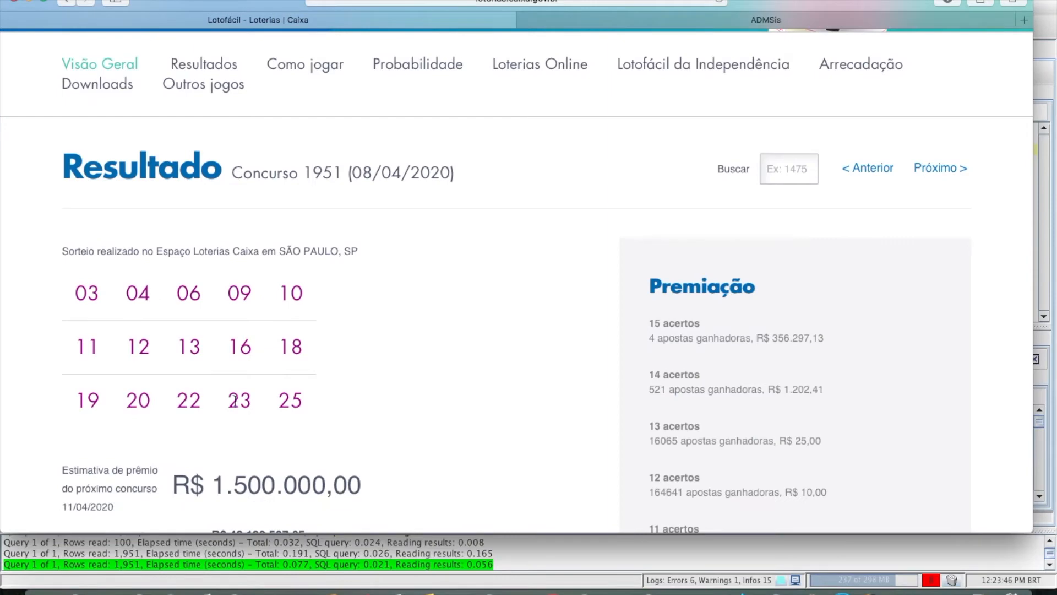
pyautogui.press('super+Tab')
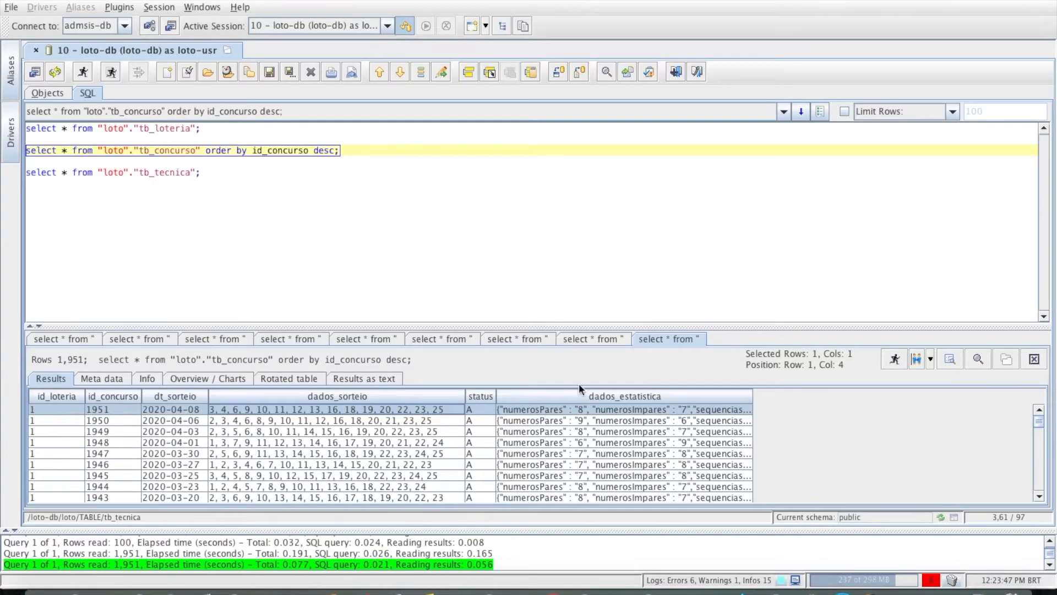
# - Copy the dados_estatistica JSON of contest 1951 by pasting it below the tb_tecnica query, and clear that line again
pyautogui.click(590, 410)
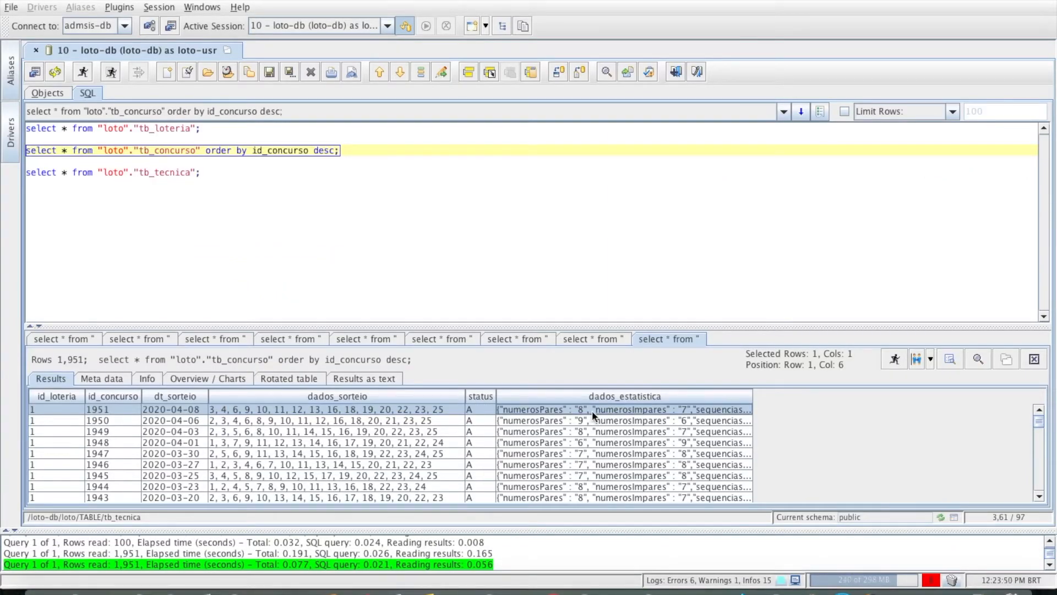
pyautogui.click(295, 172)
pyautogui.press('Return')
pyautogui.press('Return')
pyautogui.hotkey('ctrl', 'v')
pyautogui.press('Home')
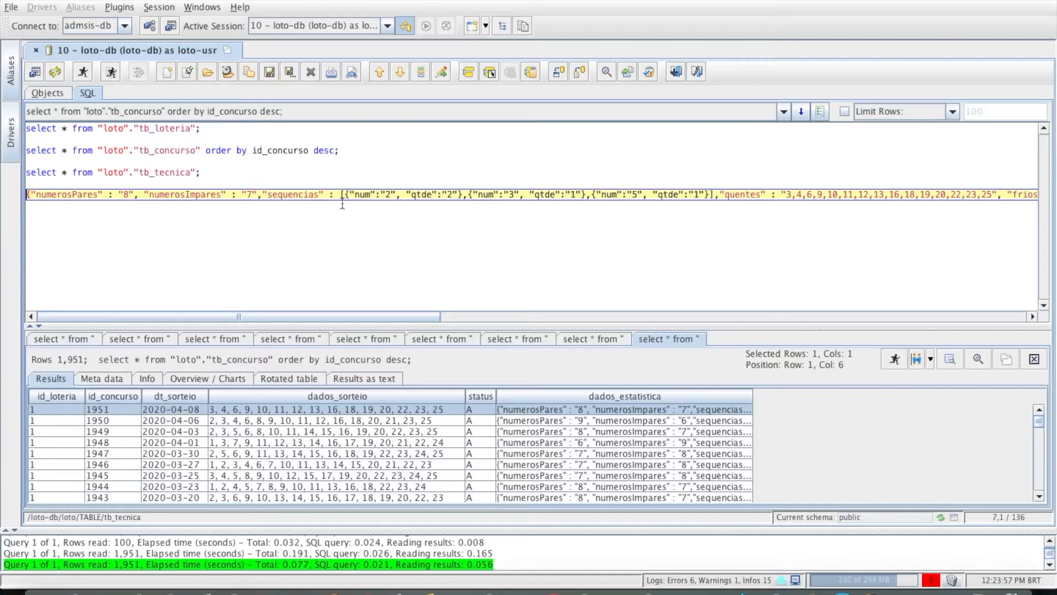
pyautogui.hotkey('shift', 'End')
pyautogui.press('super+c')
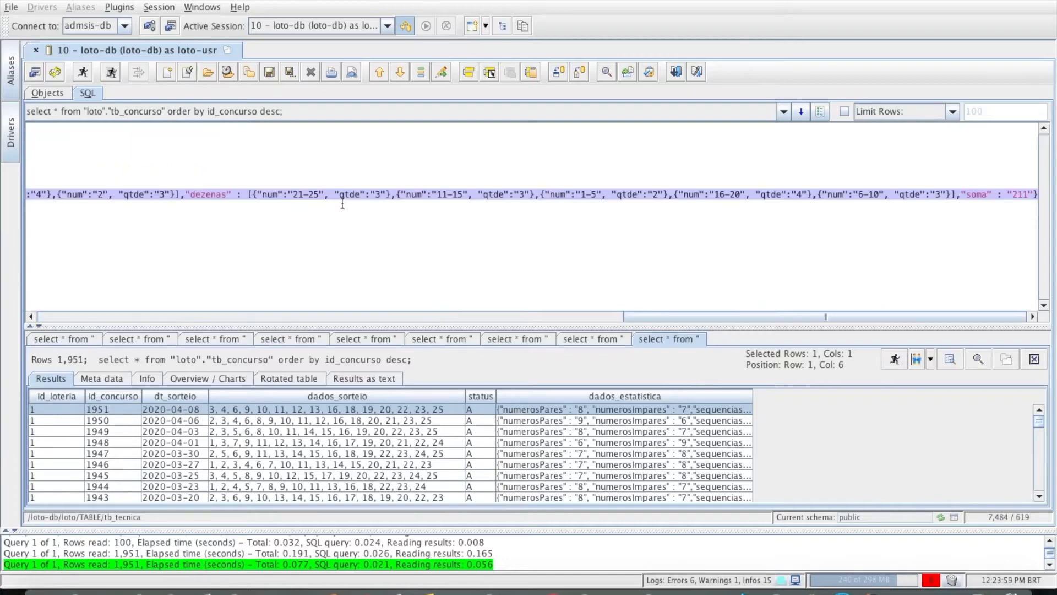
pyautogui.press('Delete')
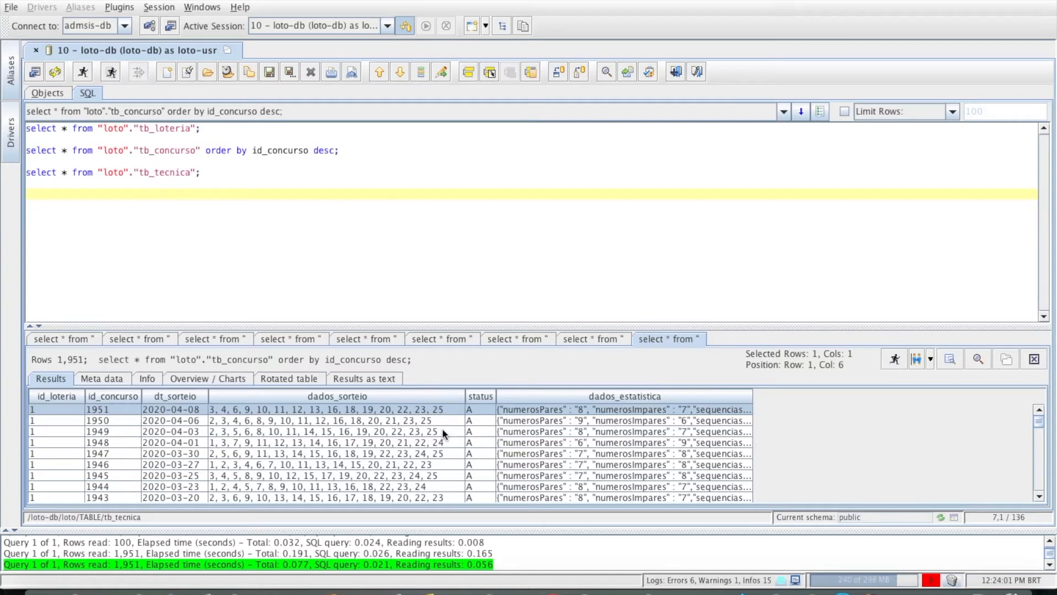
# - Open the JSON Formatter & Validator site in a new Safari tab
pyautogui.click(233, 589)
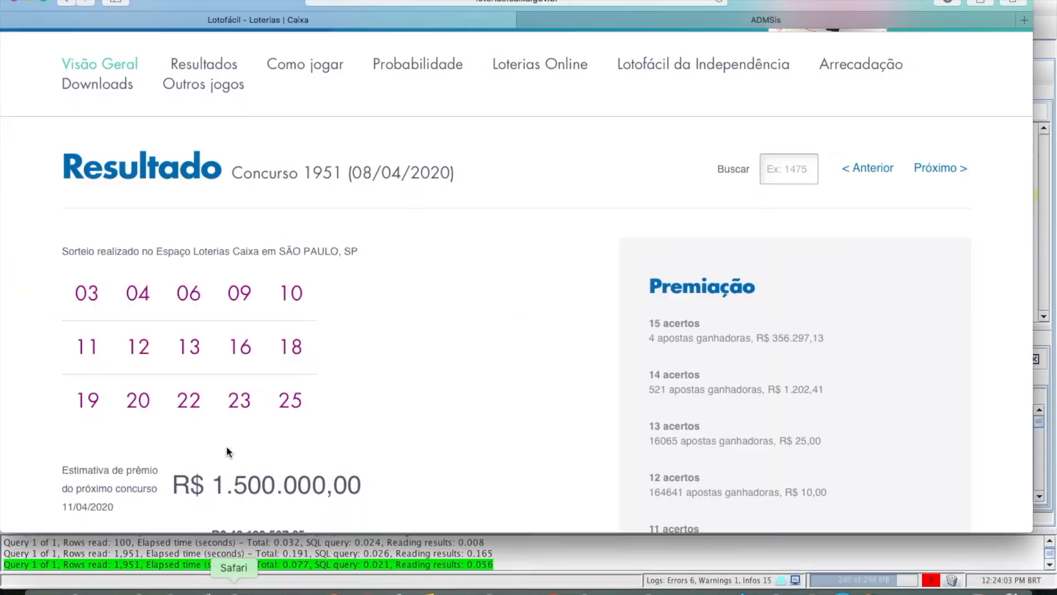
pyautogui.click(1023, 21)
pyautogui.write('j')
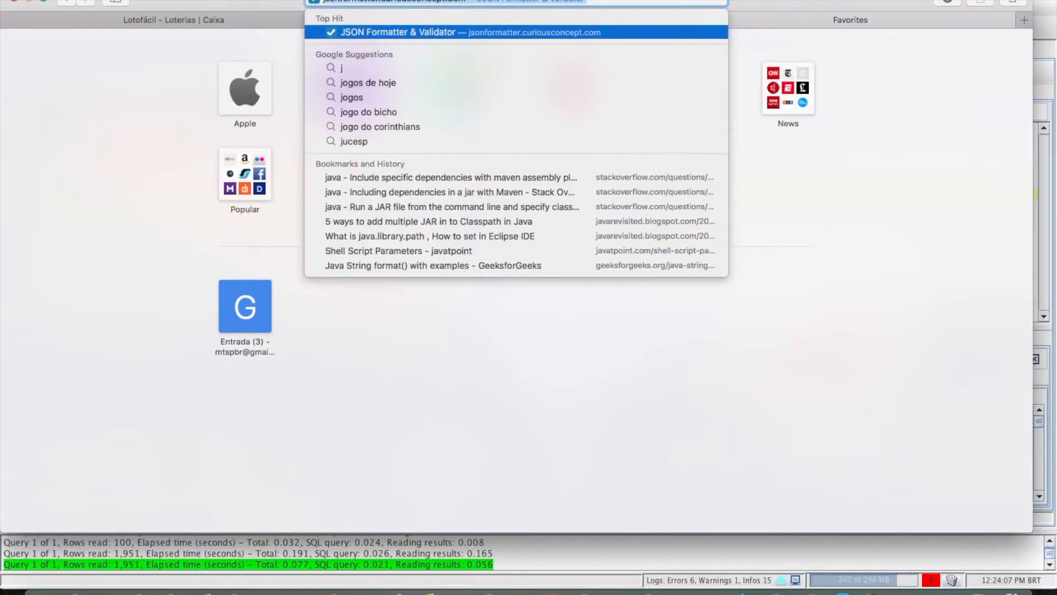
pyautogui.press('Return')
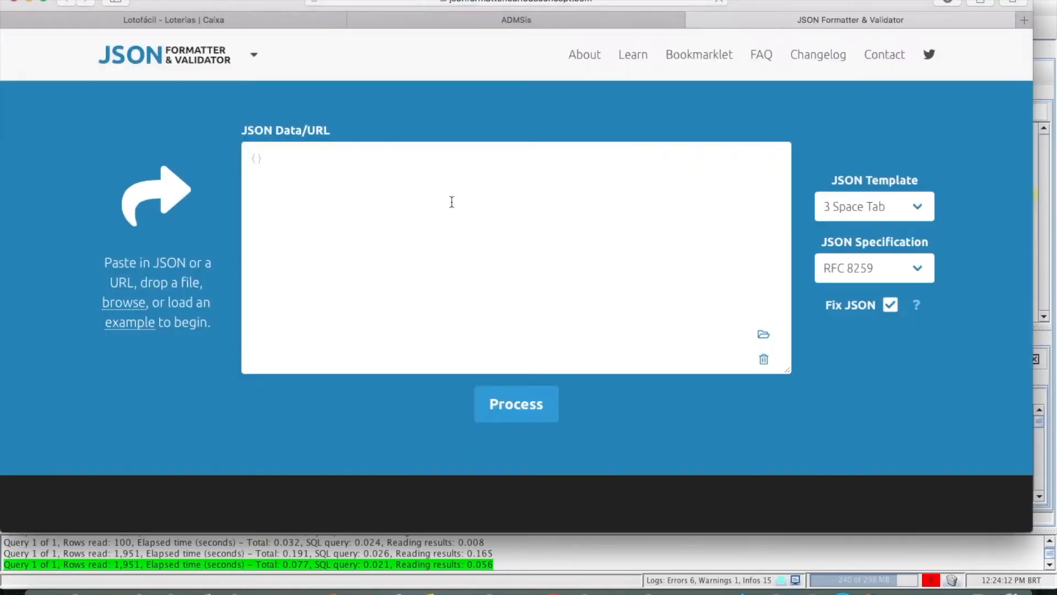
# - Format the copied dados_estatistica JSON with the 3 Space Tab template and copy the formatted result
pyautogui.click(400, 221)
pyautogui.press('super+v')
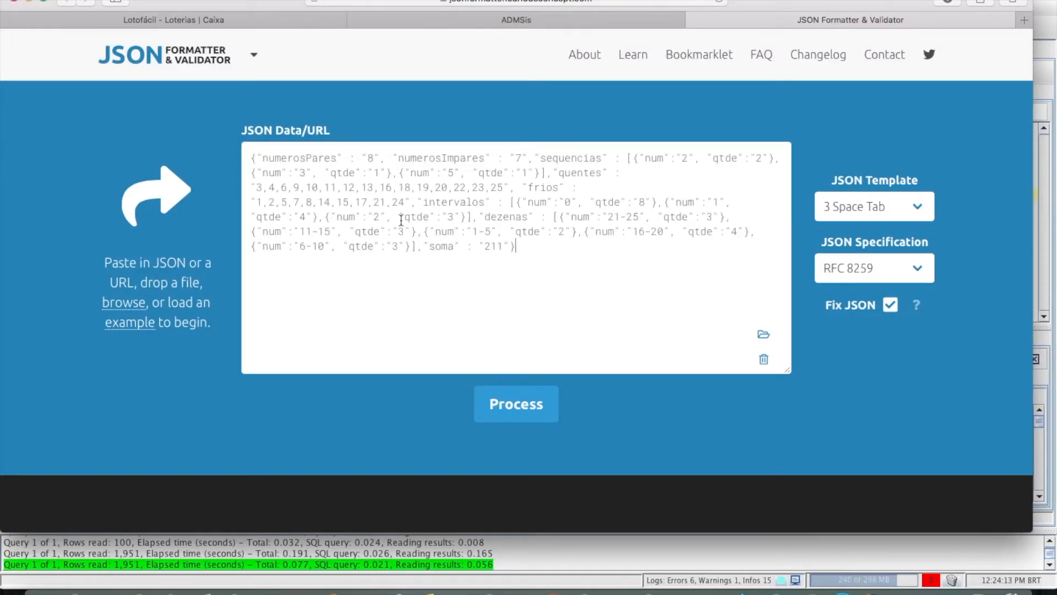
pyautogui.click(548, 392)
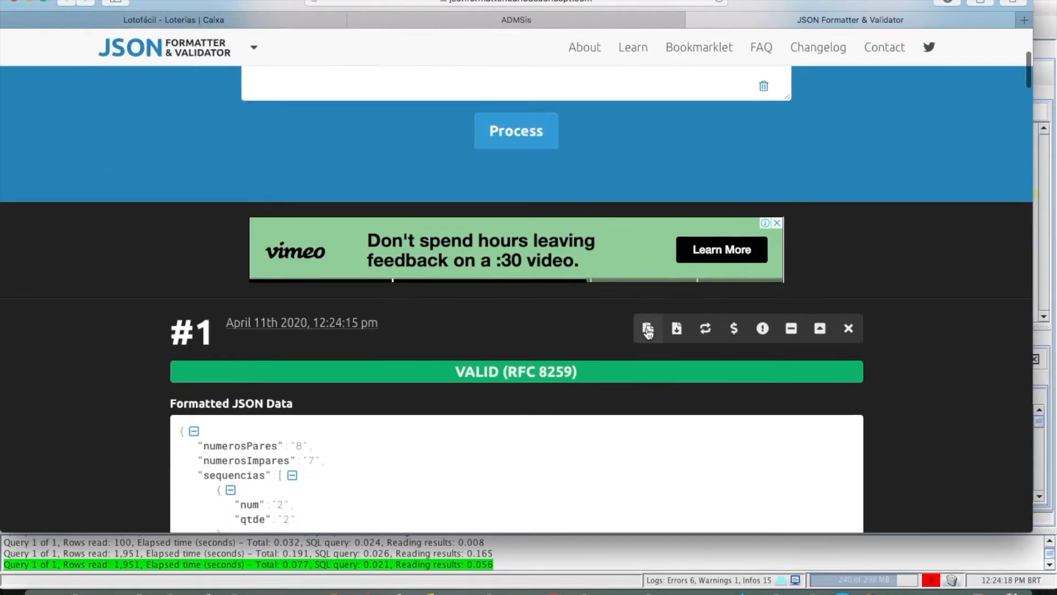
pyautogui.click(648, 329)
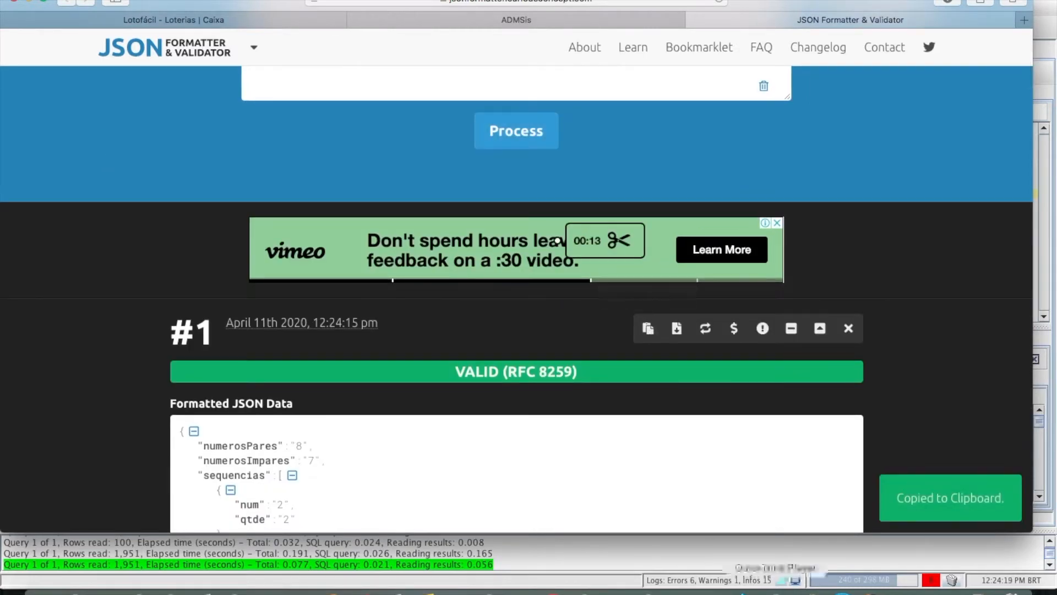
# - Paste the formatted JSON into the empty document untitled text 7 in the text editor and view its beginning
pyautogui.click(743, 589)
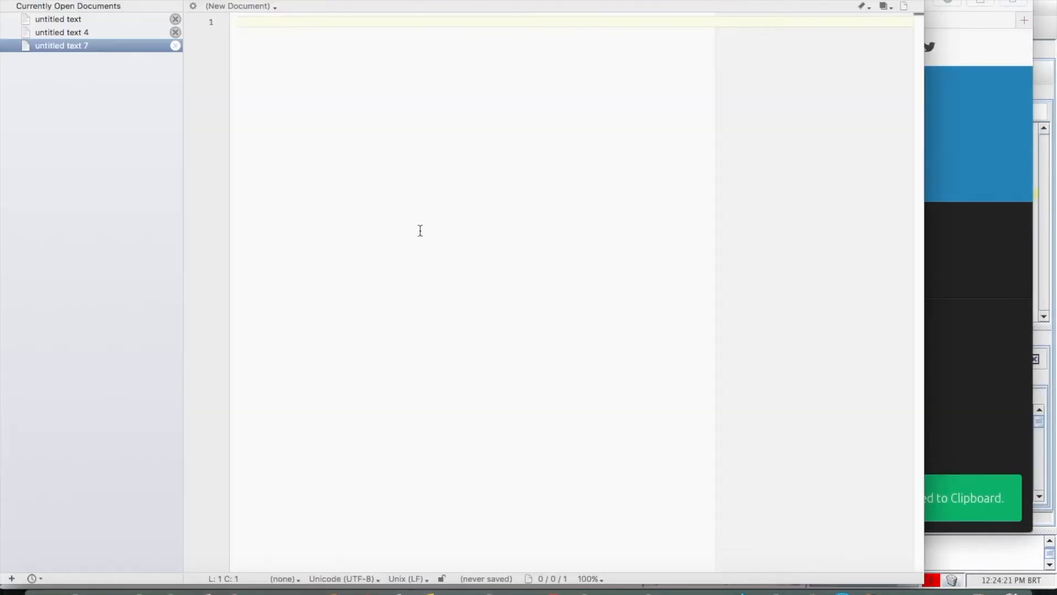
pyautogui.press('super+v')
pyautogui.scroll(3, 310, 128)
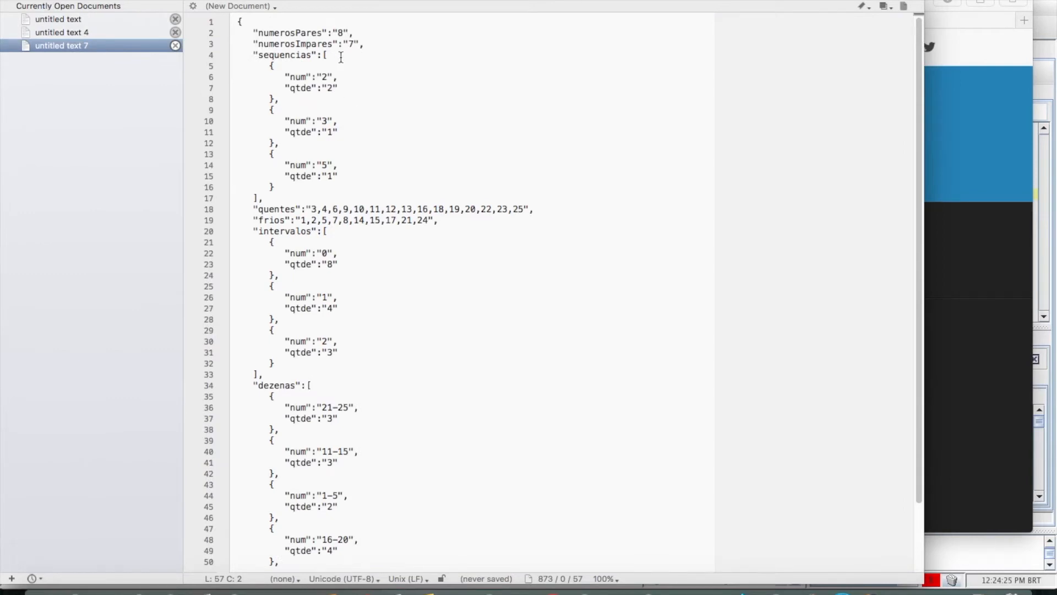
# - Examine the numerosPares, numerosImpares, sequencias, quentes and frios entries of the formatted statistics JSON
pyautogui.click(313, 33)
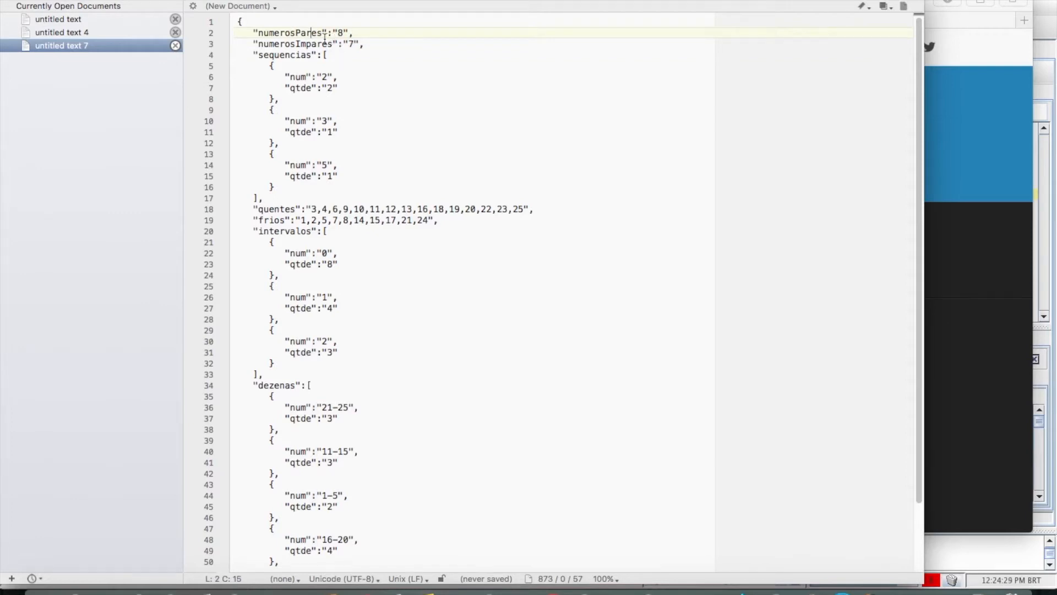
pyautogui.doubleClick(319, 44)
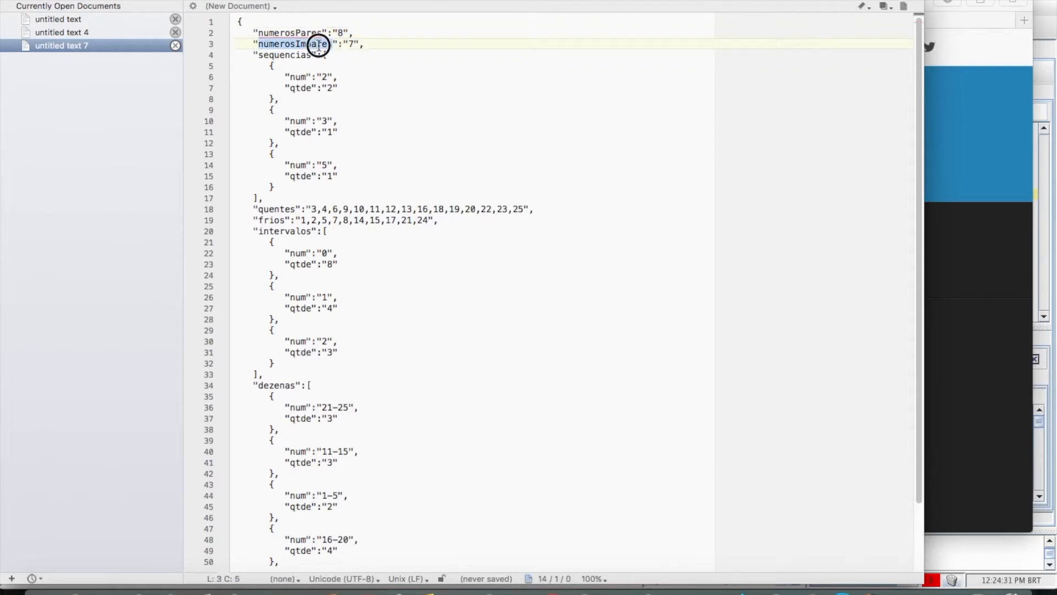
pyautogui.click(304, 55)
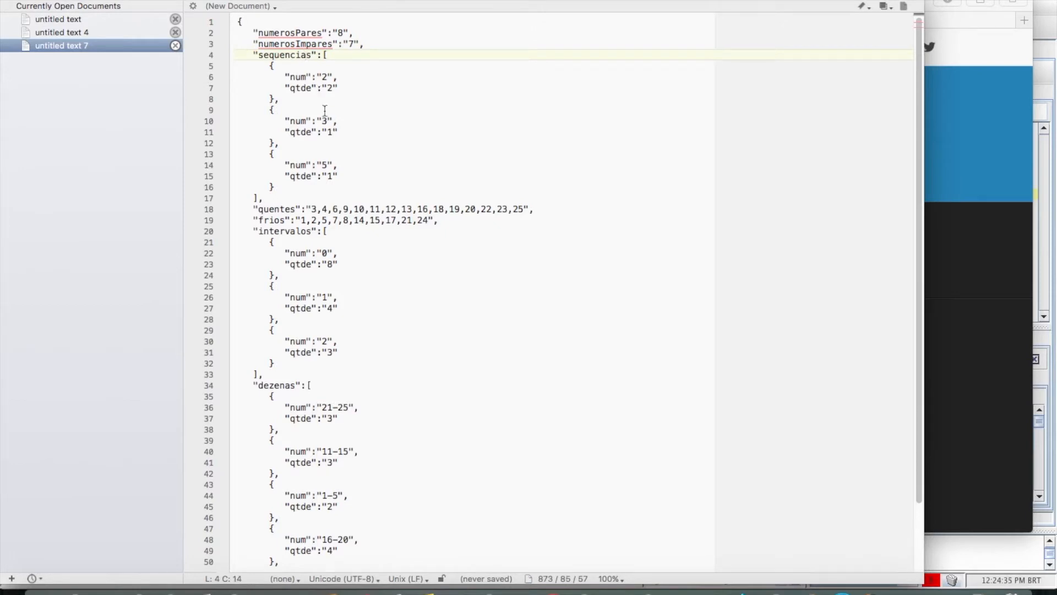
pyautogui.click(327, 72)
pyautogui.click(327, 120)
pyautogui.click(327, 165)
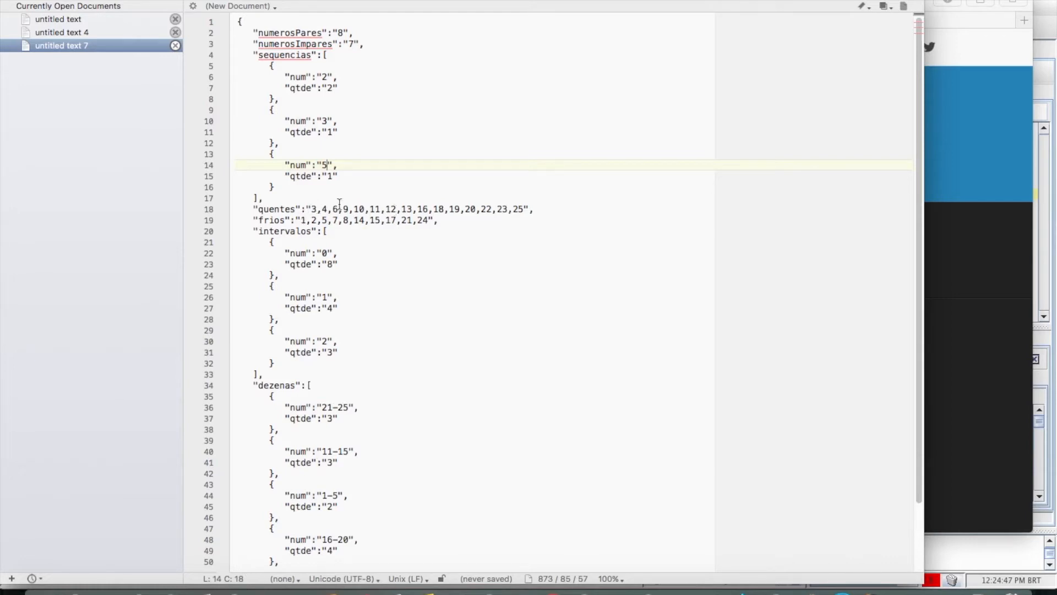
pyautogui.doubleClick(334, 221)
pyautogui.doubleClick(334, 221)
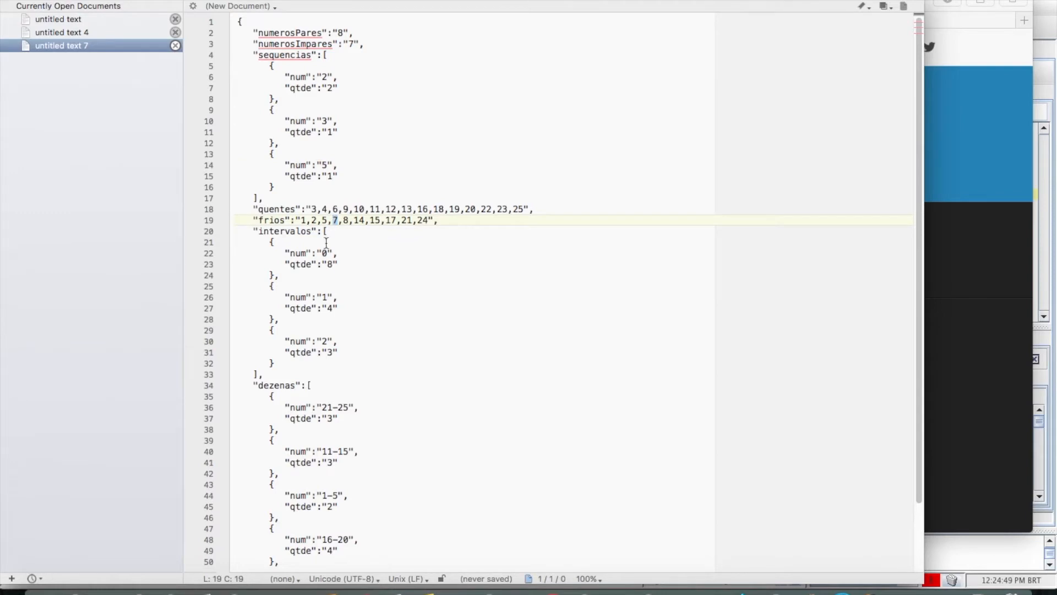
# - Examine the intervalos entries of the JSON, comparing each gap size with neighbouring numbers in the quentes list
pyautogui.scroll(-3, 330, 245)
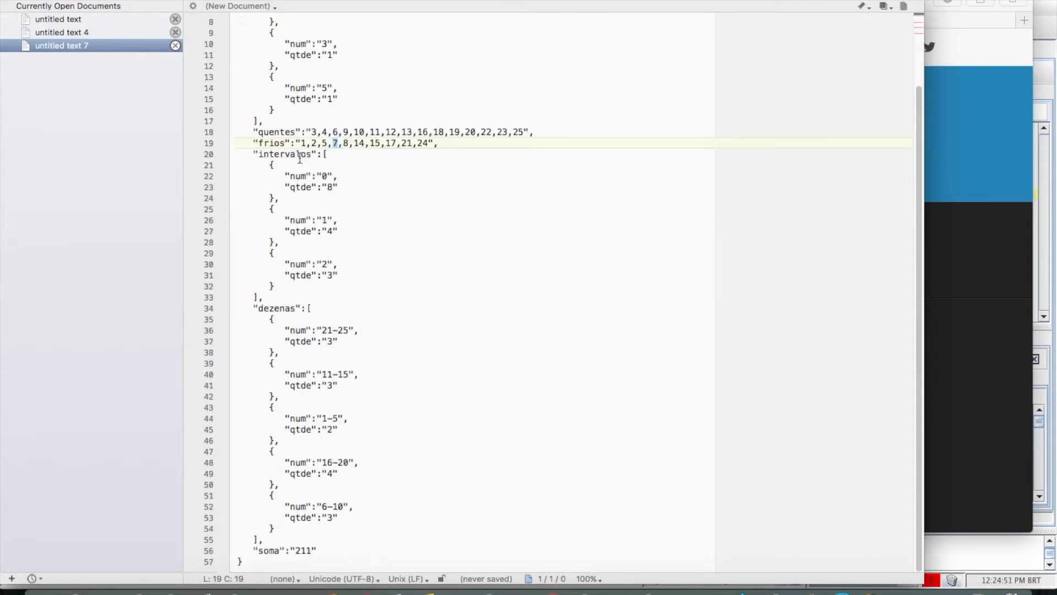
pyautogui.scroll(1, 309, 187)
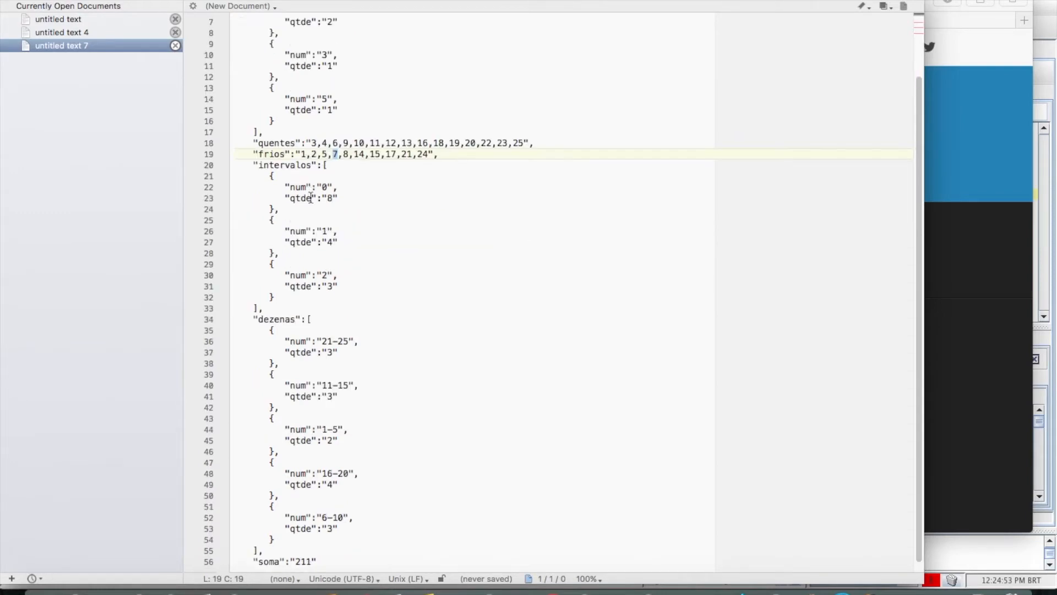
pyautogui.scroll(1, 310, 198)
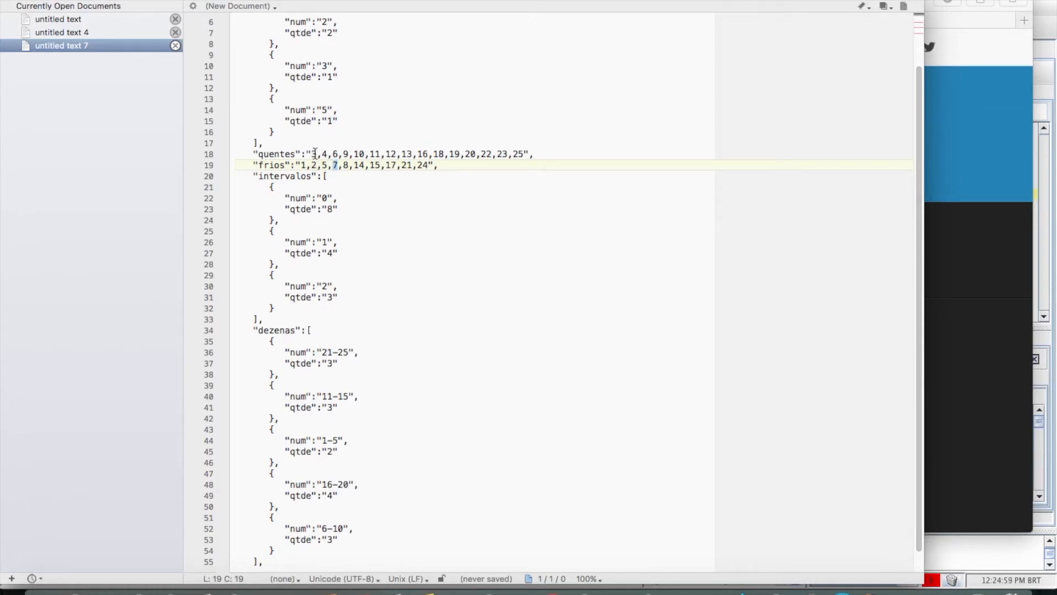
pyautogui.moveTo(324, 153); pyautogui.dragTo(314, 152)
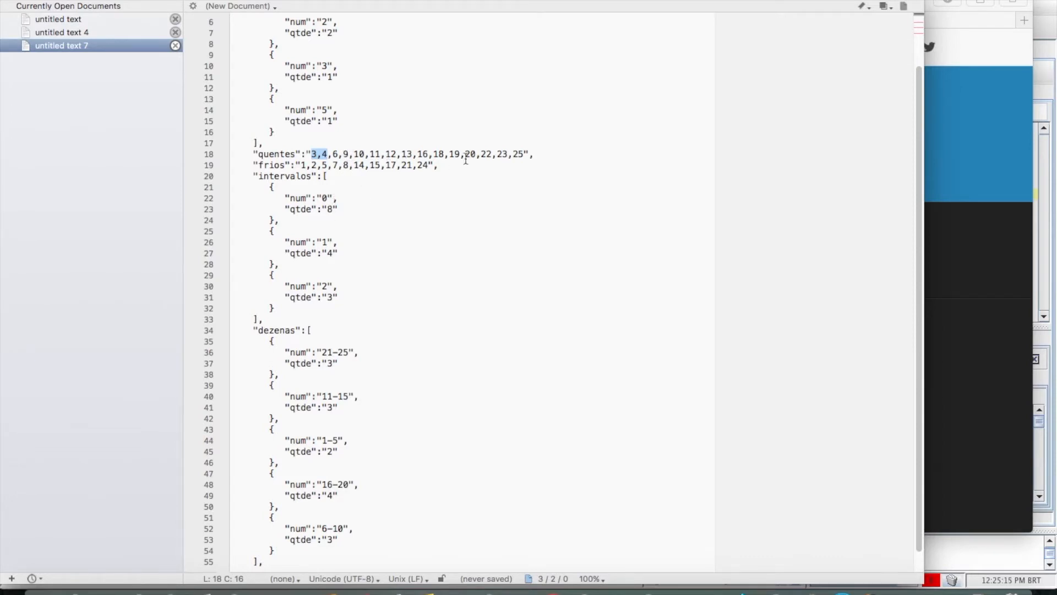
pyautogui.click(335, 209)
pyautogui.doubleClick(325, 198)
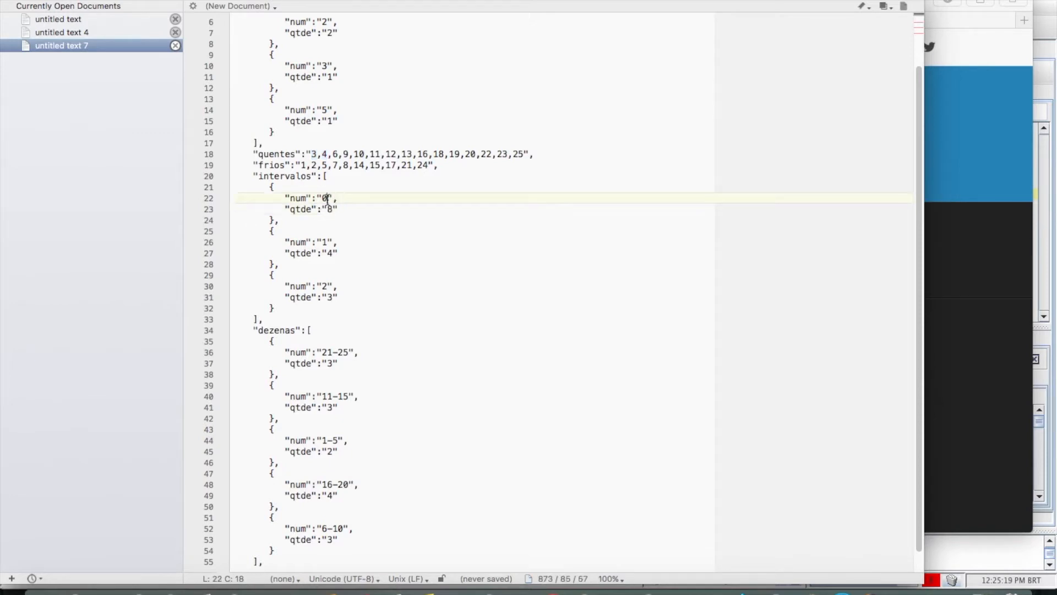
pyautogui.click(333, 251)
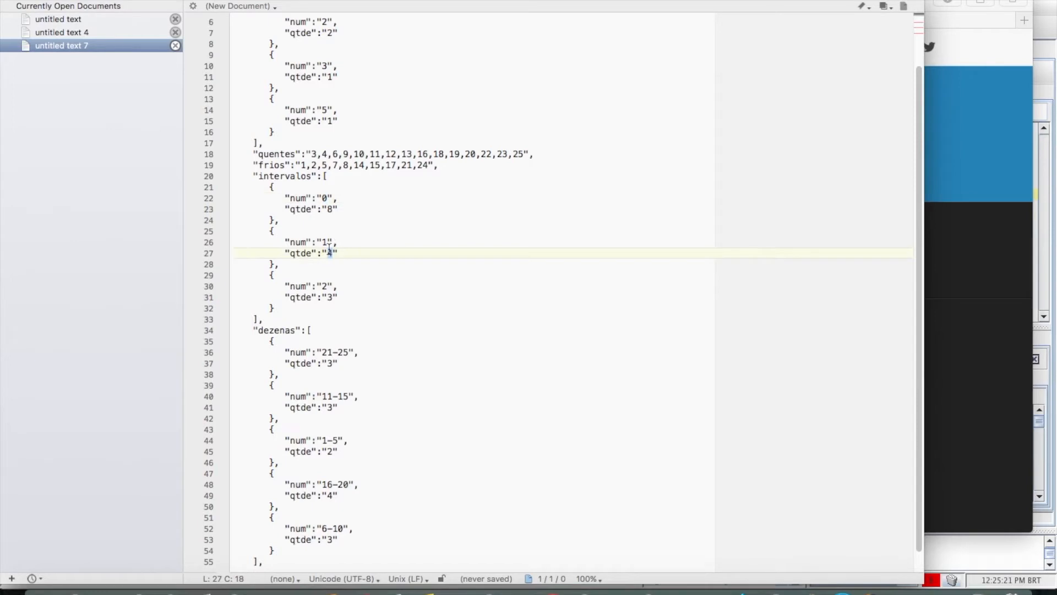
pyautogui.click(326, 243)
pyautogui.doubleClick(324, 243)
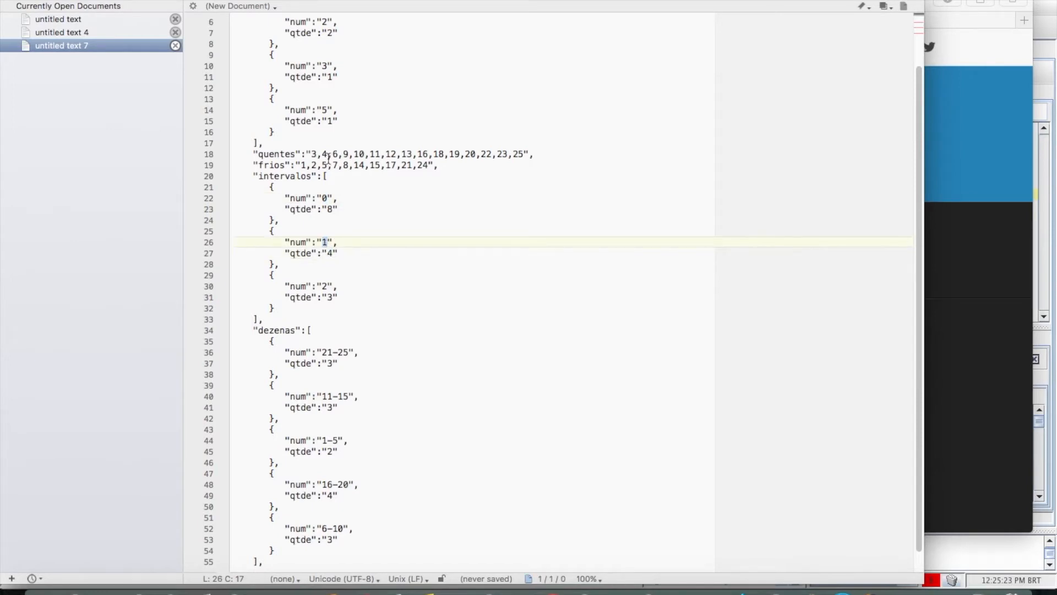
pyautogui.moveTo(323, 156); pyautogui.dragTo(334, 156)
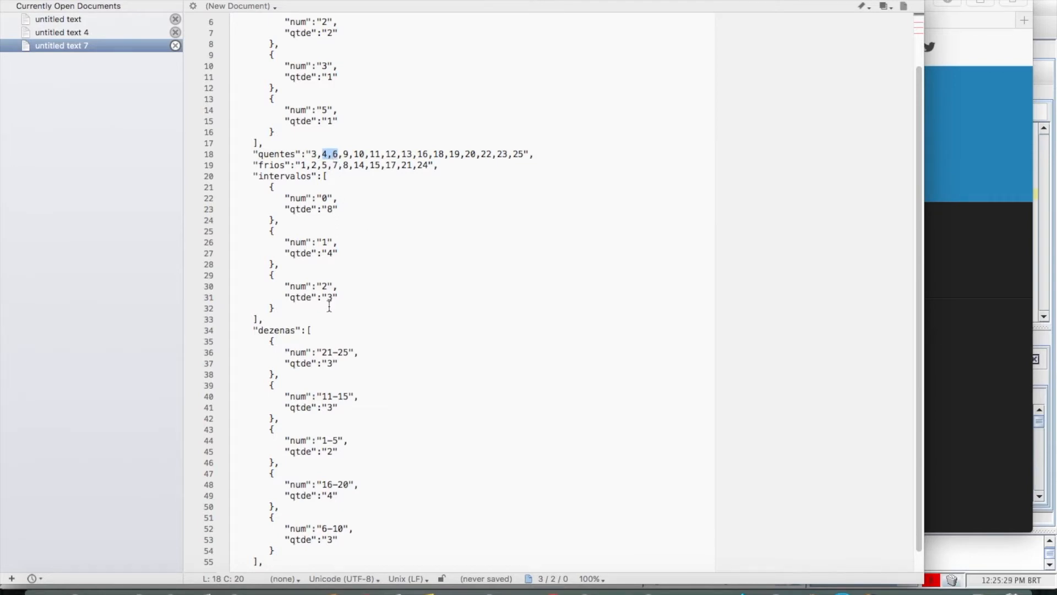
pyautogui.scroll(-2, 329, 306)
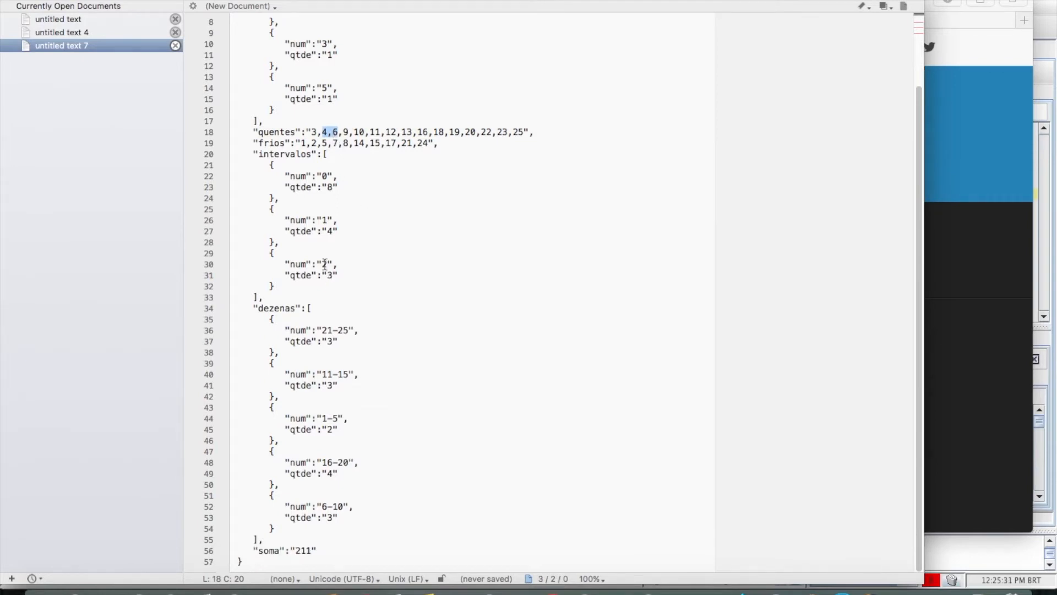
pyautogui.click(337, 130)
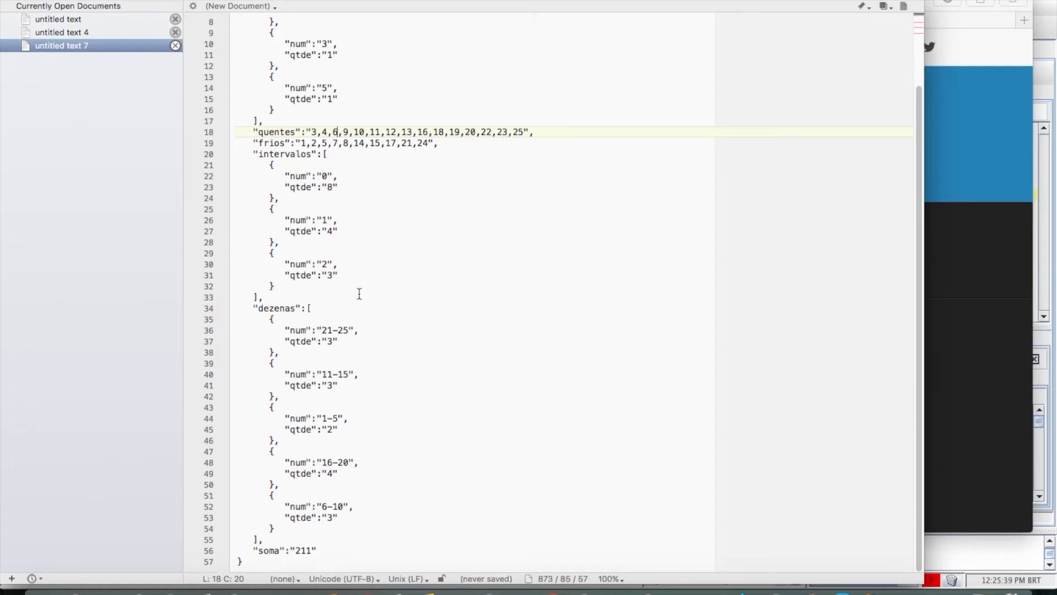
# - Examine the dezenas ranges and the soma value of the JSON against the numbers in the quentes list
pyautogui.click(328, 318)
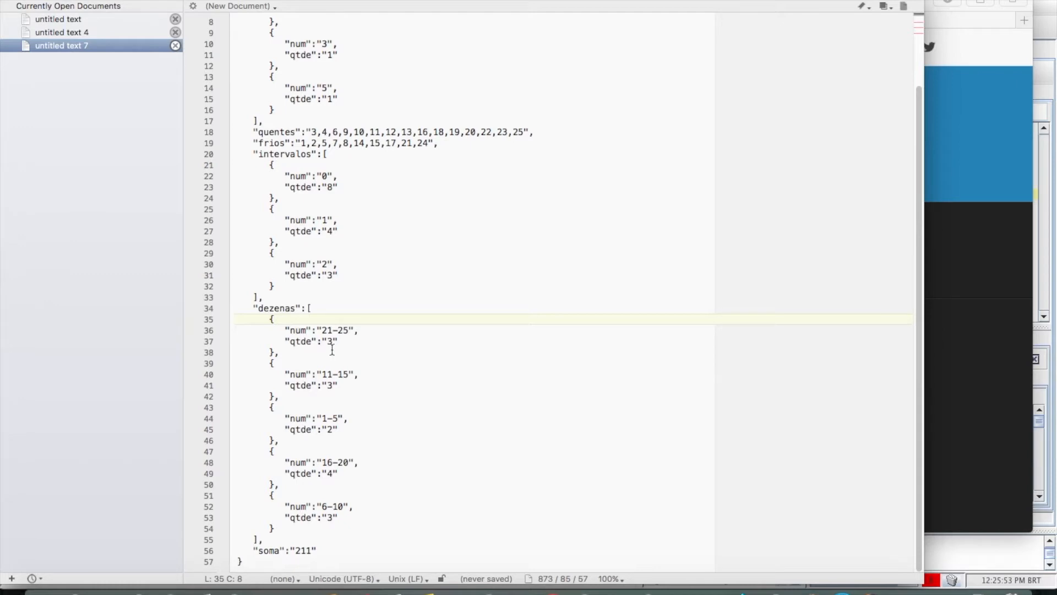
pyautogui.doubleClick(330, 430)
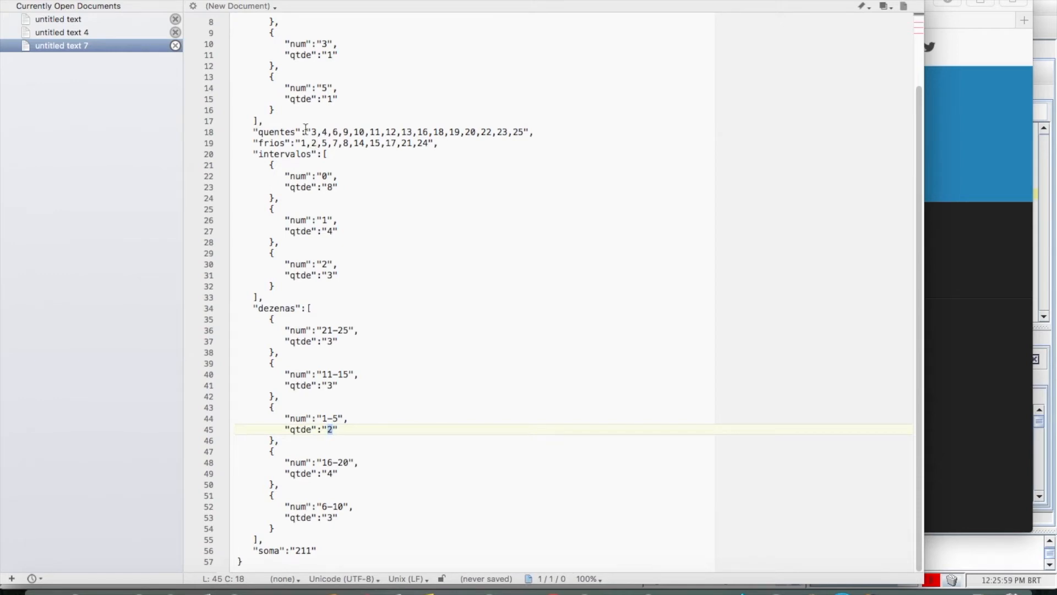
pyautogui.scroll(3, 307, 128)
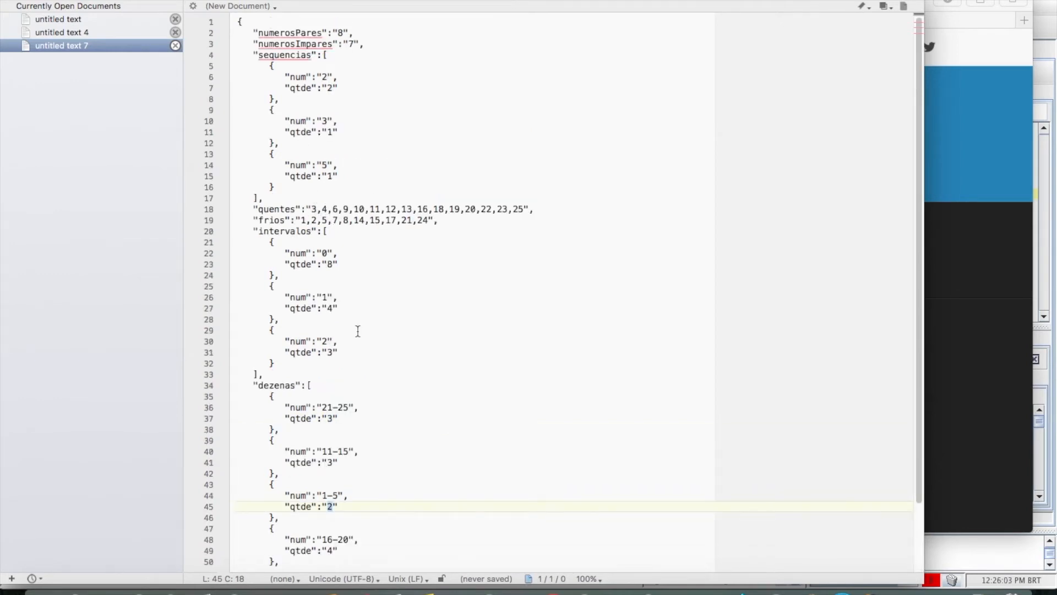
pyautogui.scroll(-3, 359, 331)
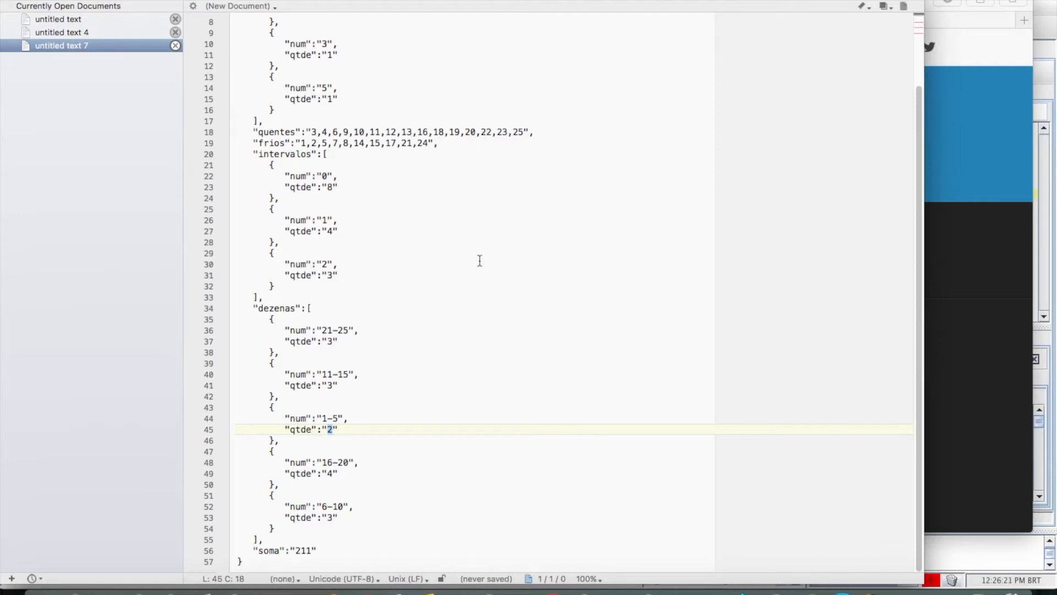
pyautogui.doubleClick(303, 550)
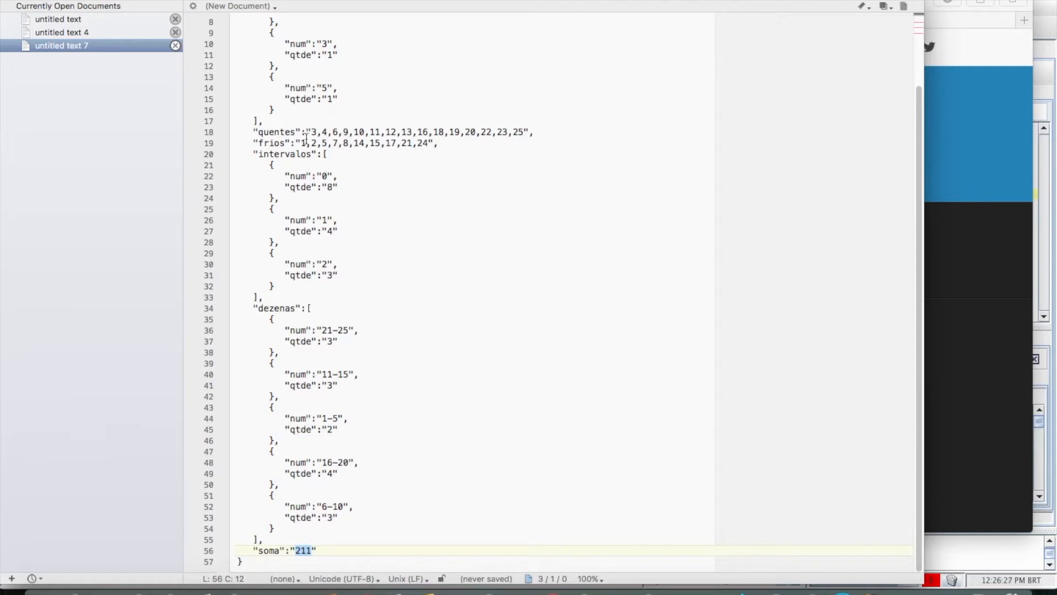
pyautogui.moveTo(310, 132); pyautogui.dragTo(522, 128)
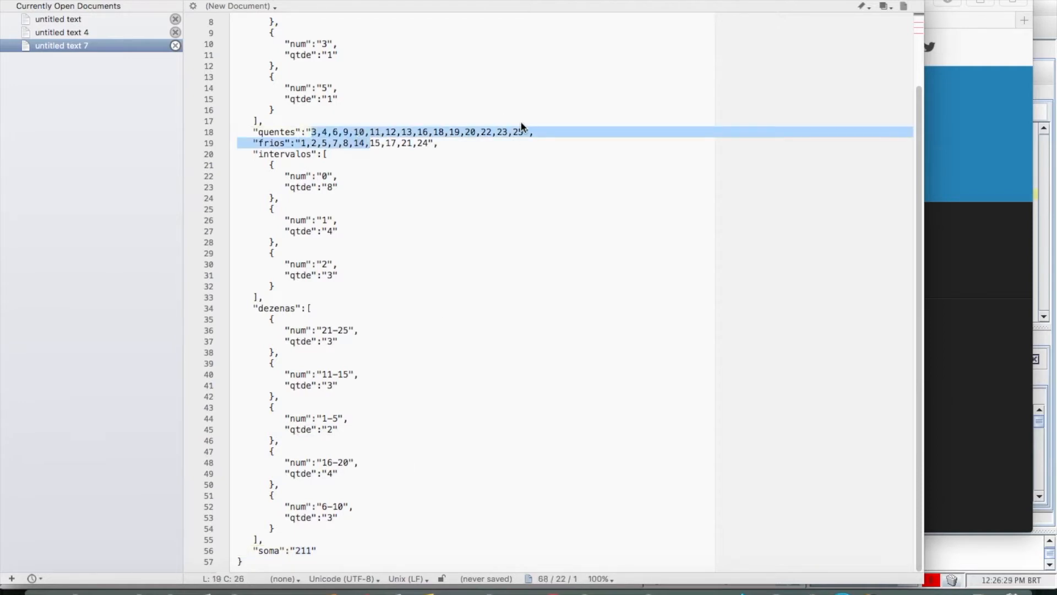
pyautogui.doubleClick(301, 549)
pyautogui.scroll(3, 391, 358)
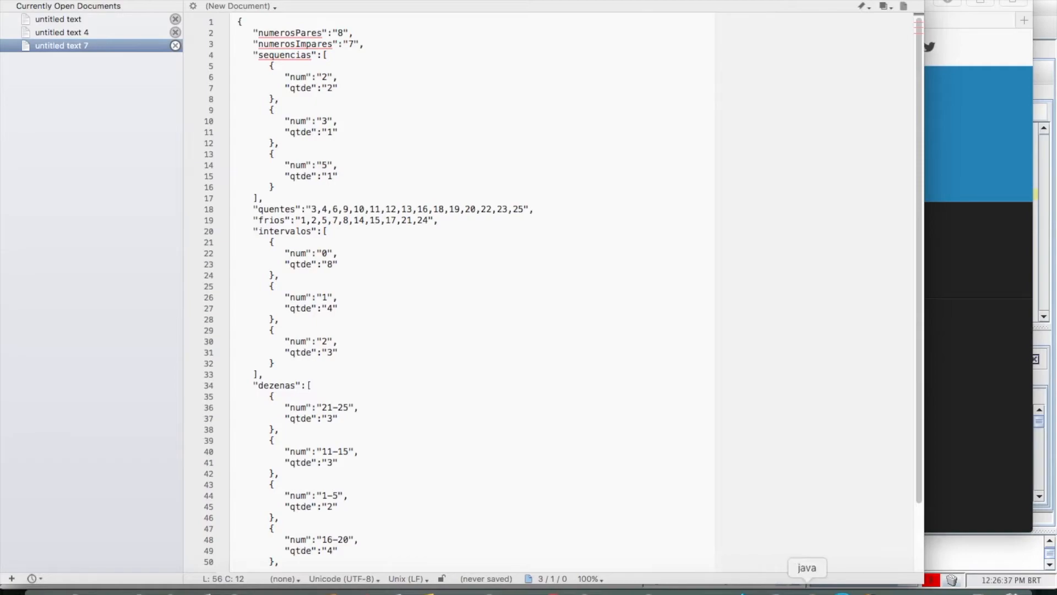
# - Switch to SQuirreL SQL Client and copy the qualified name of the tb_estatistica table in the loto schema
pyautogui.click(806, 591)
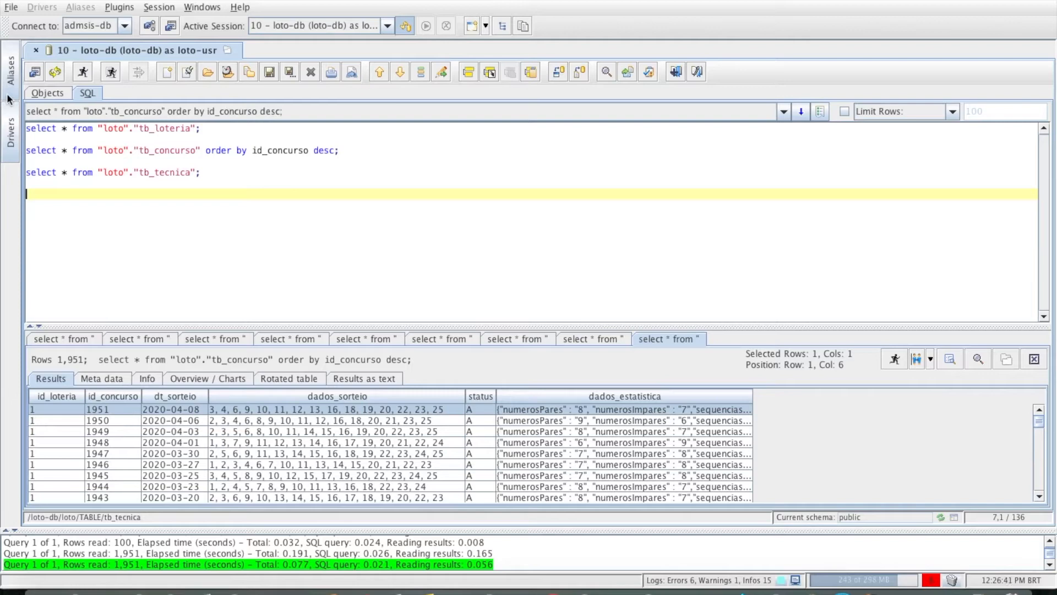
pyautogui.click(47, 92)
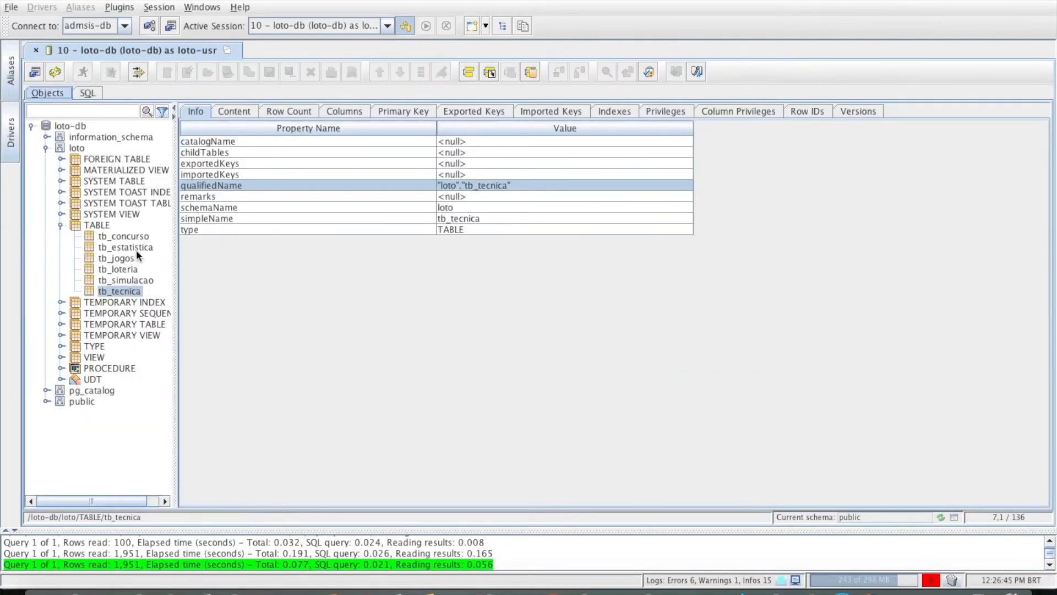
pyautogui.click(138, 247)
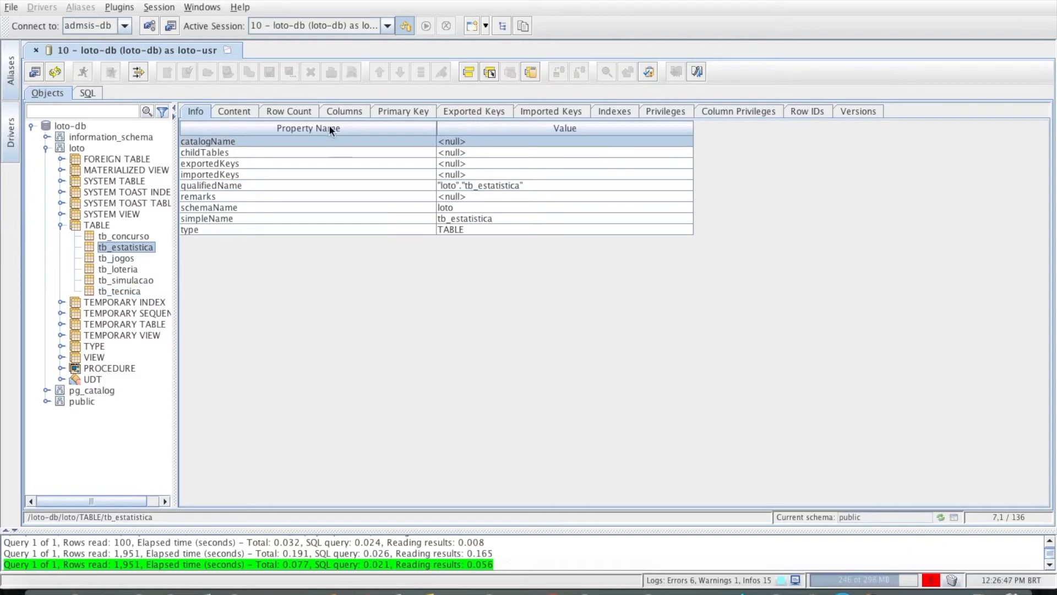
pyautogui.click(487, 188)
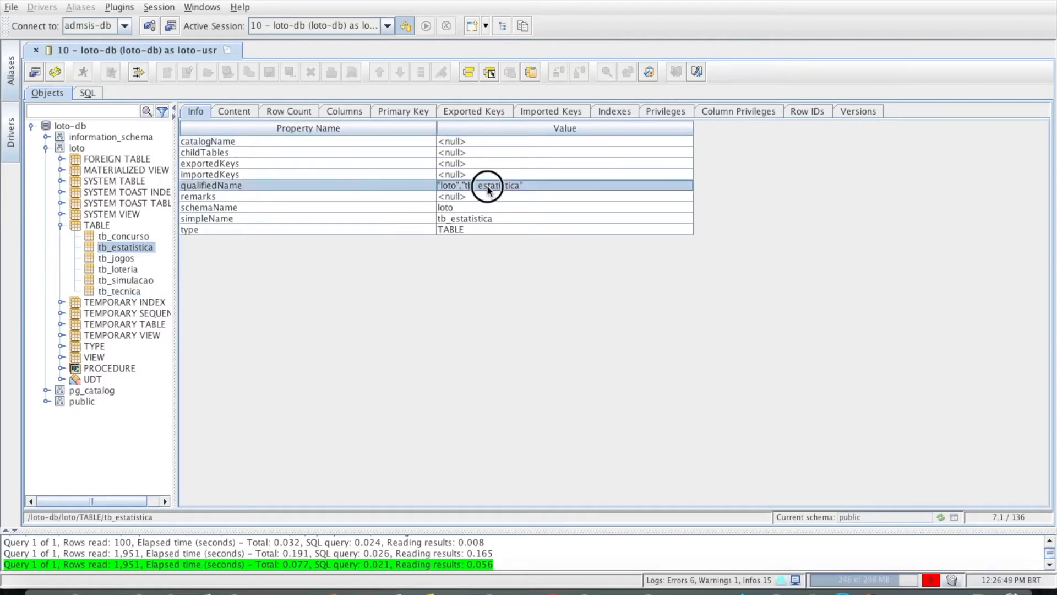
# - Write select * from "loto"."tb_estatistica"; below the tb_tecnica query and run it
pyautogui.click(90, 94)
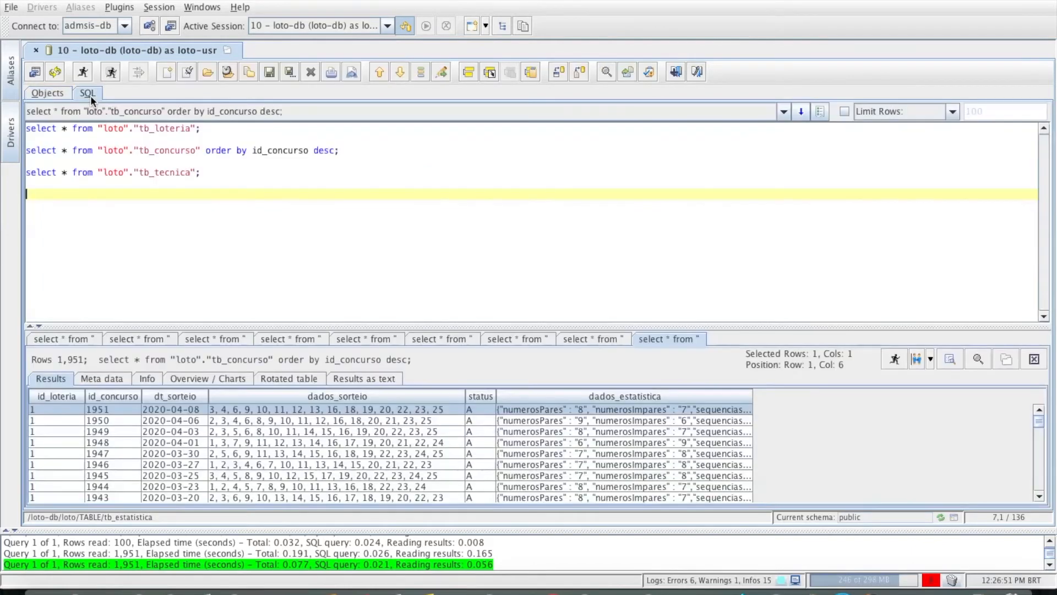
pyautogui.write('select')
pyautogui.press('BackSpace')
pyautogui.write('* from')
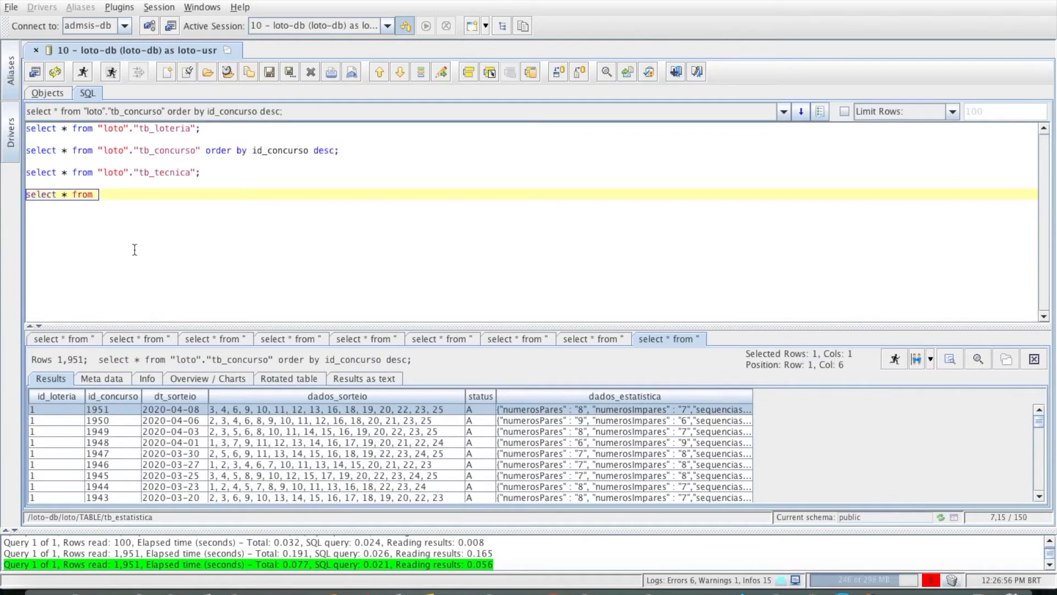
pyautogui.write('"loto"."tb_estatistica"')
pyautogui.write(';')
pyautogui.hotkey('ctrl', 'Return')
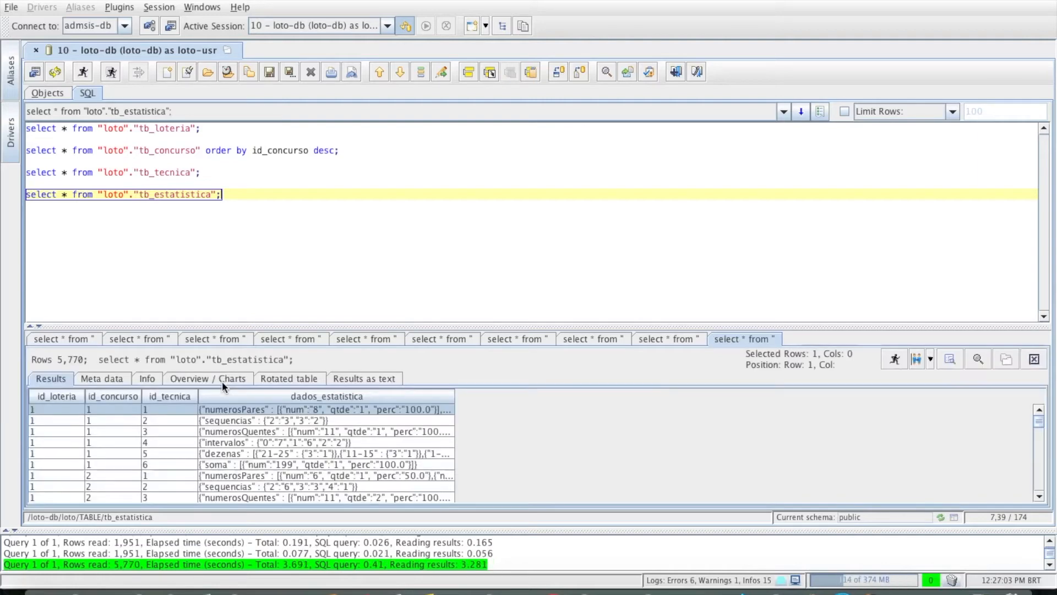
# - Add order by id_concurso desc to the tb_estatistica query and run it again
pyautogui.press('BackSpace')
pyautogui.write('order by ')
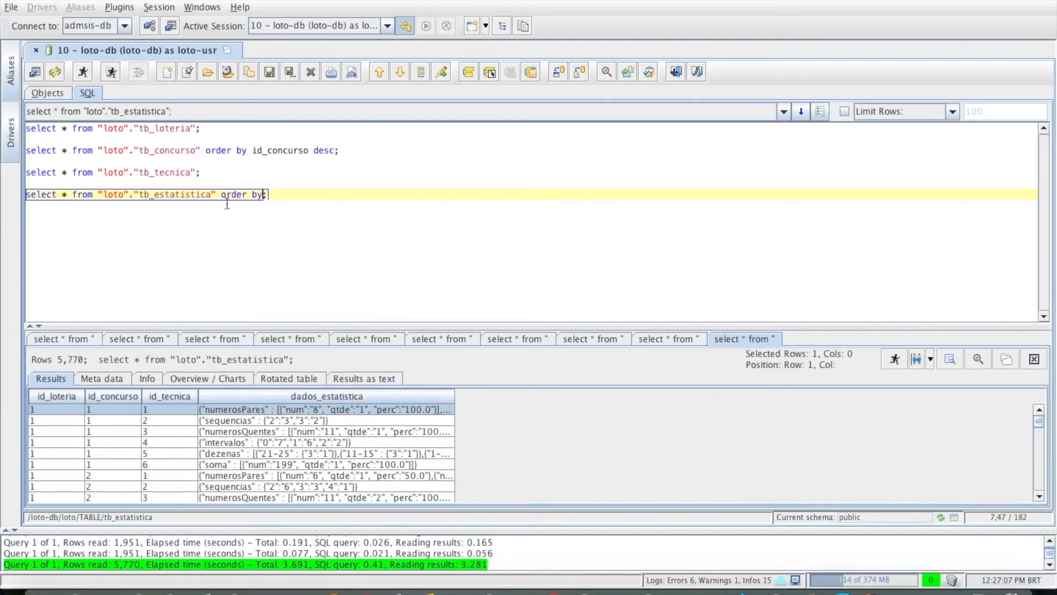
pyautogui.write('id_concurso desc;')
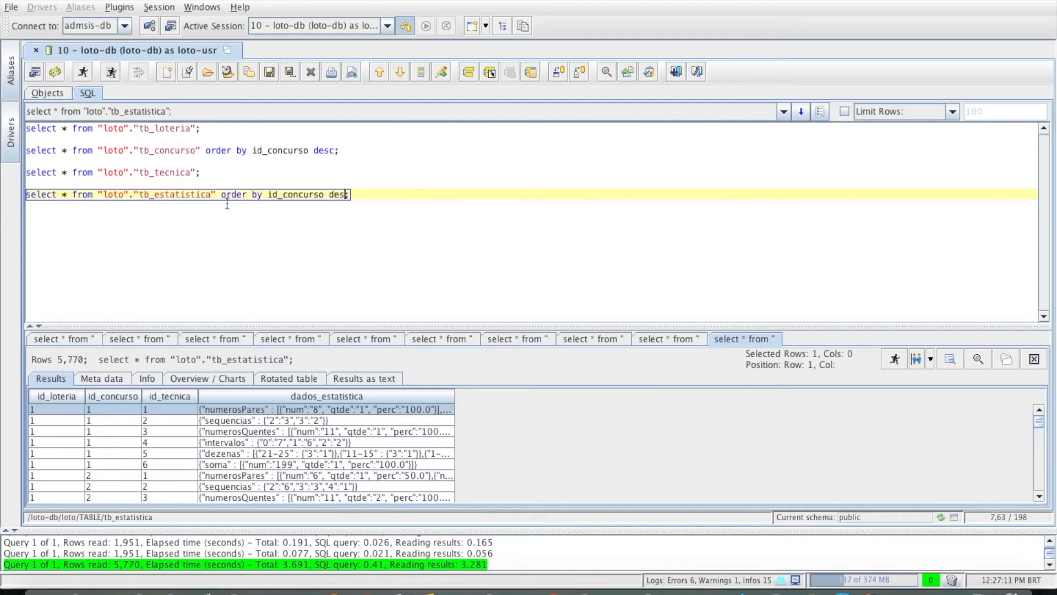
pyautogui.hotkey('ctrl', 'Return')
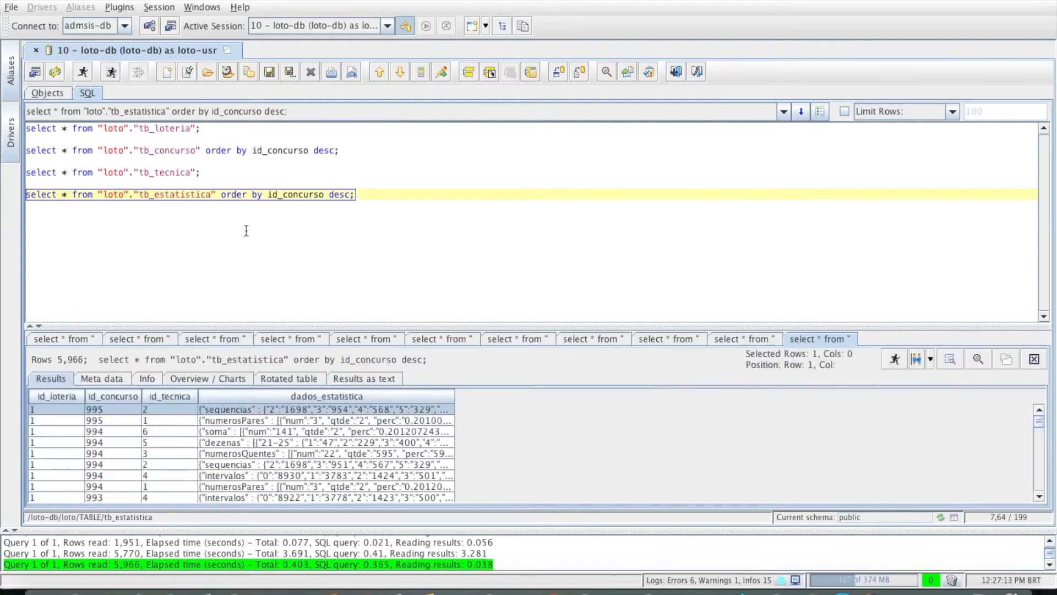
# - Rerun the sorted tb_estatistica query twice to check for newly stored contests and enlarge the results area
pyautogui.click(116, 413)
pyautogui.hotkey('ctrl', 'Return')
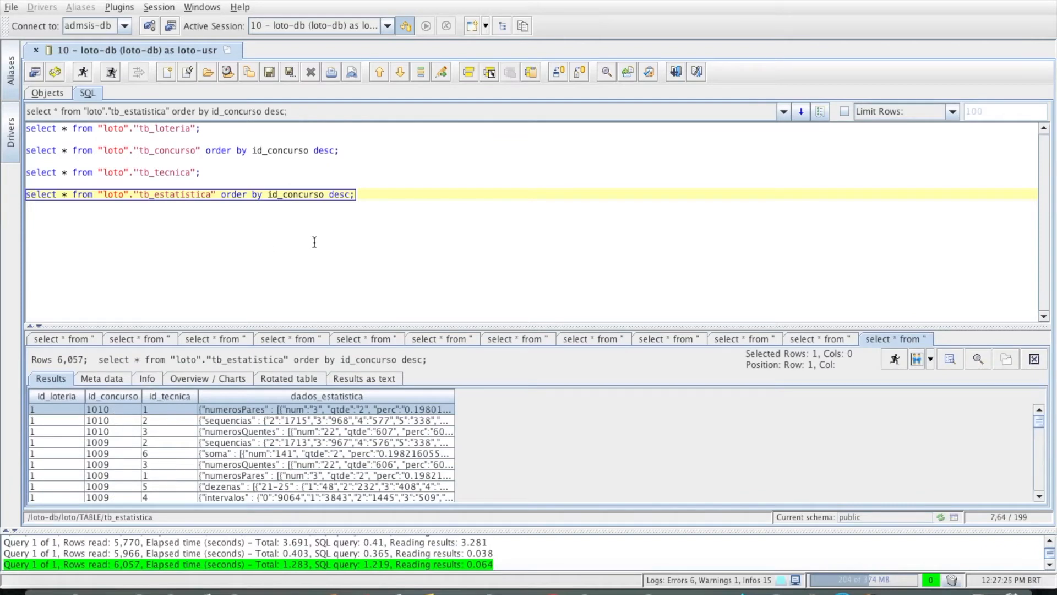
pyautogui.hotkey('ctrl', 'Return')
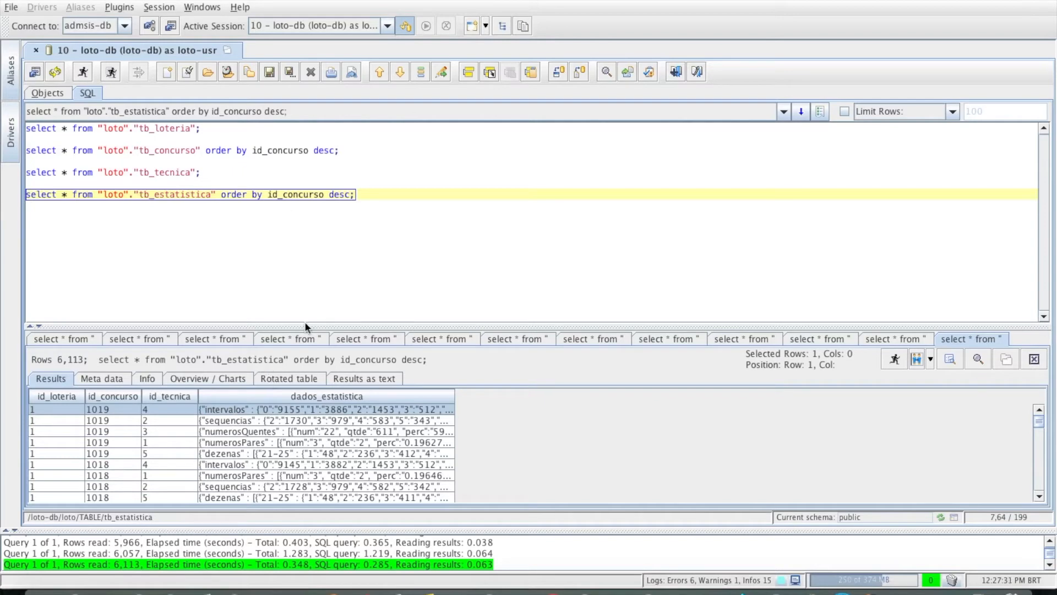
pyautogui.moveTo(304, 325); pyautogui.dragTo(330, 243)
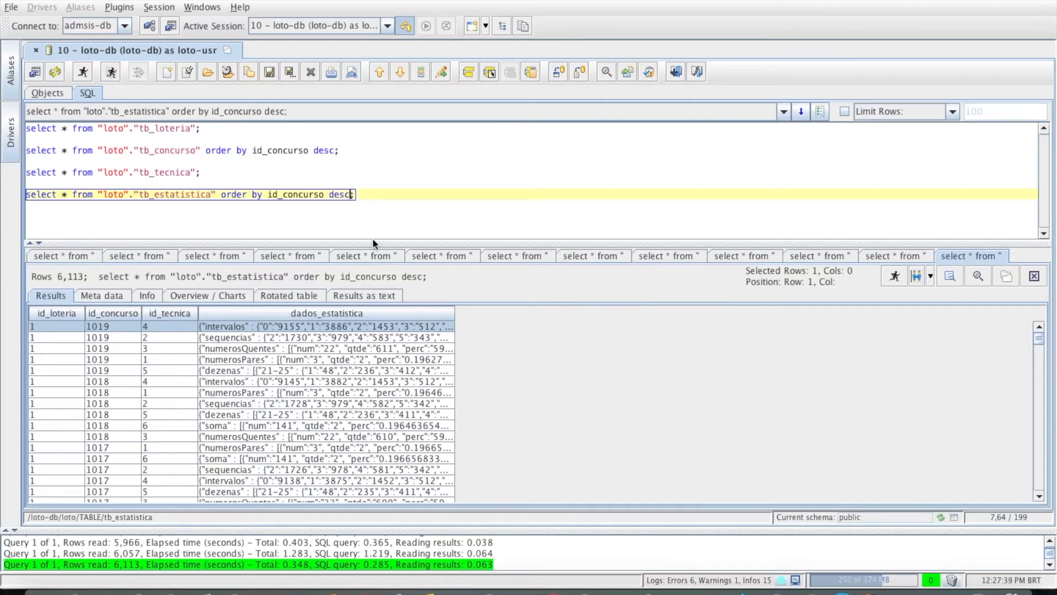
# - Add id_tecnica asc as the second sort key of the tb_estatistica query, run it and select the six rows of contest 1062
pyautogui.write(', id_tecnica asc')
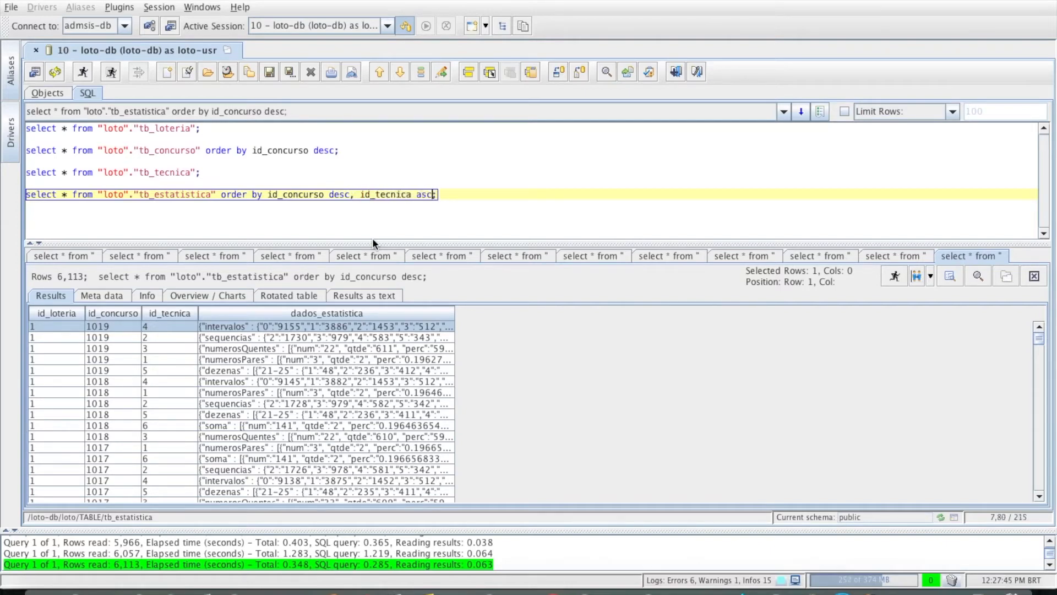
pyautogui.hotkey('ctrl', 'Return')
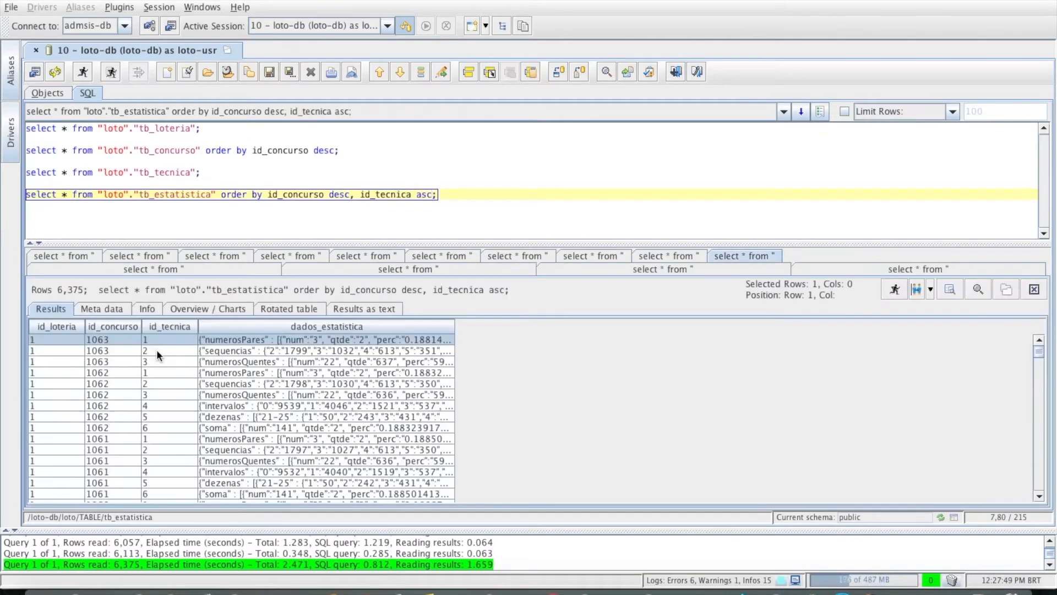
pyautogui.click(108, 373)
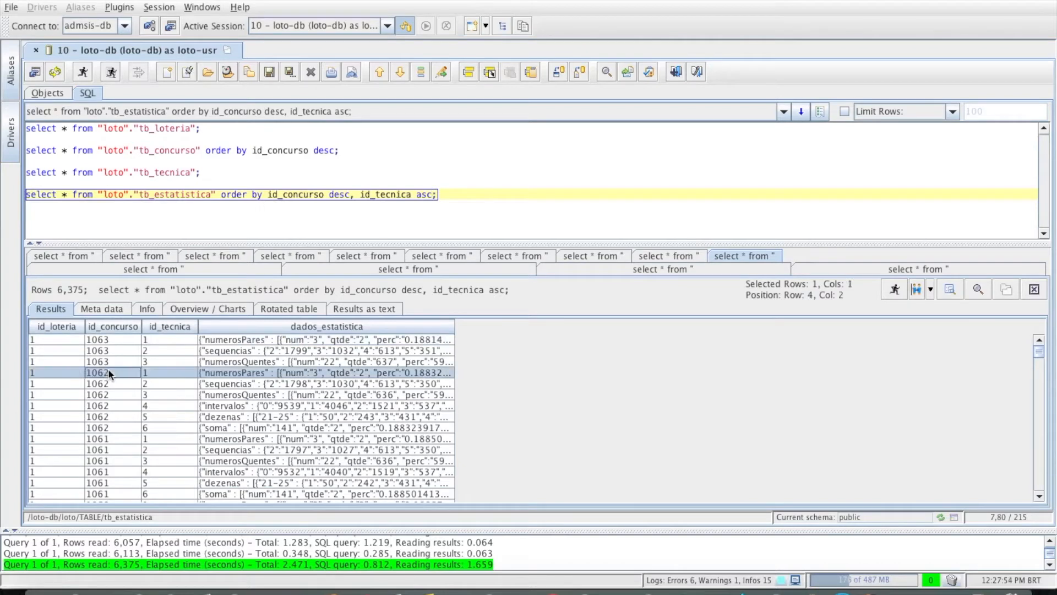
pyautogui.keyDown('shift'); pyautogui.click(166, 427); pyautogui.keyUp('shift')
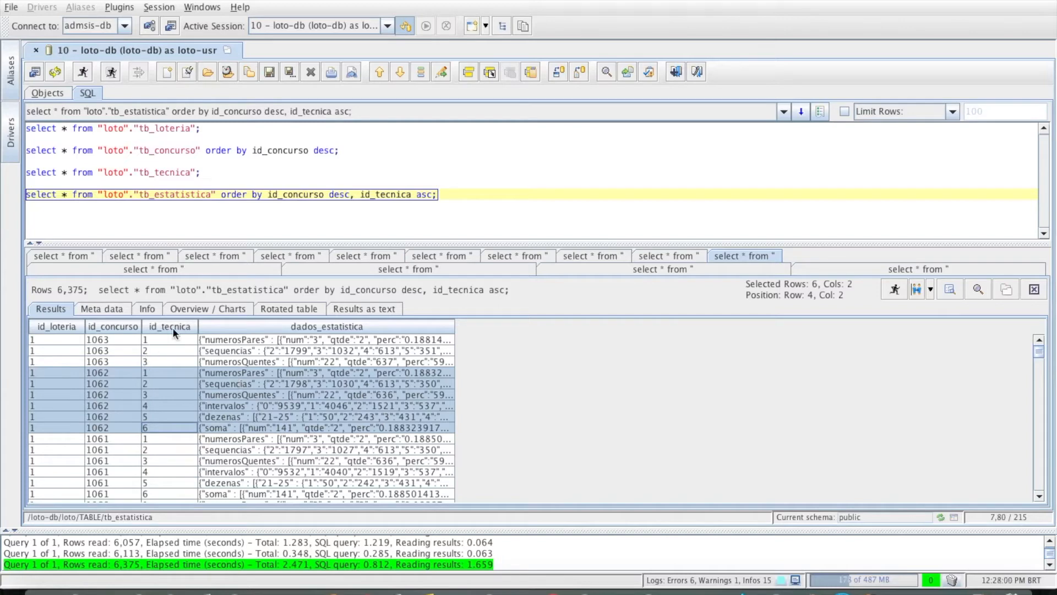
# - Look through the dados_estatistica values of contest 1062 for id_tecnica 1 to 6
pyautogui.click(254, 373)
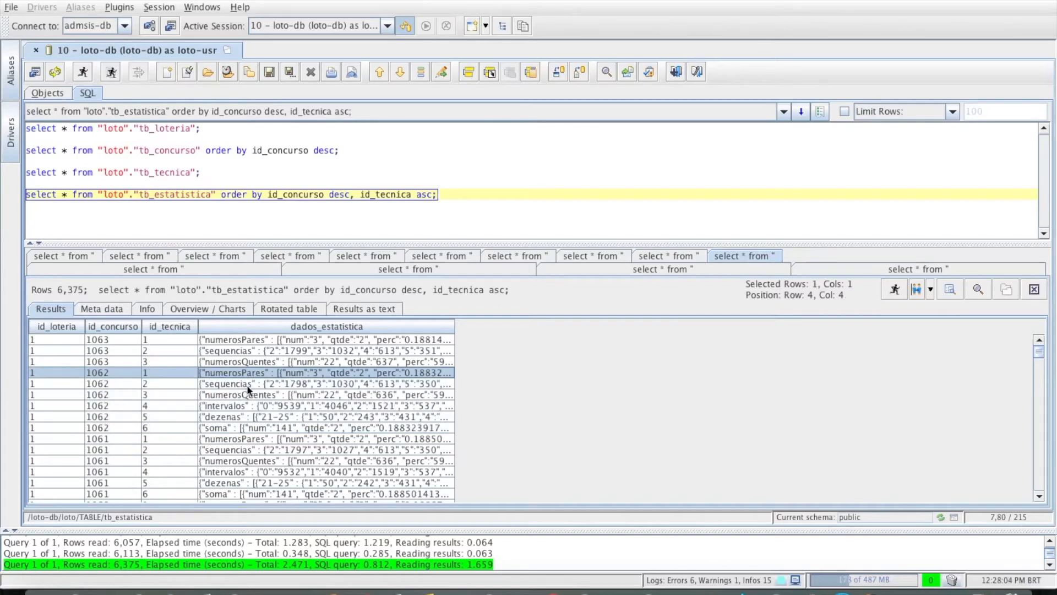
pyautogui.click(246, 384)
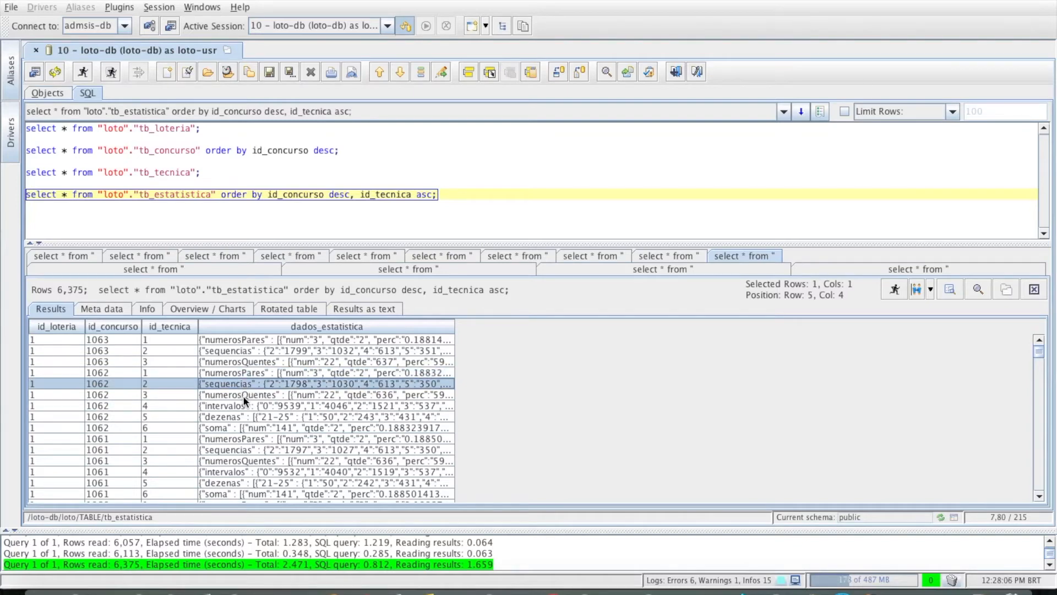
pyautogui.click(246, 395)
pyautogui.click(235, 408)
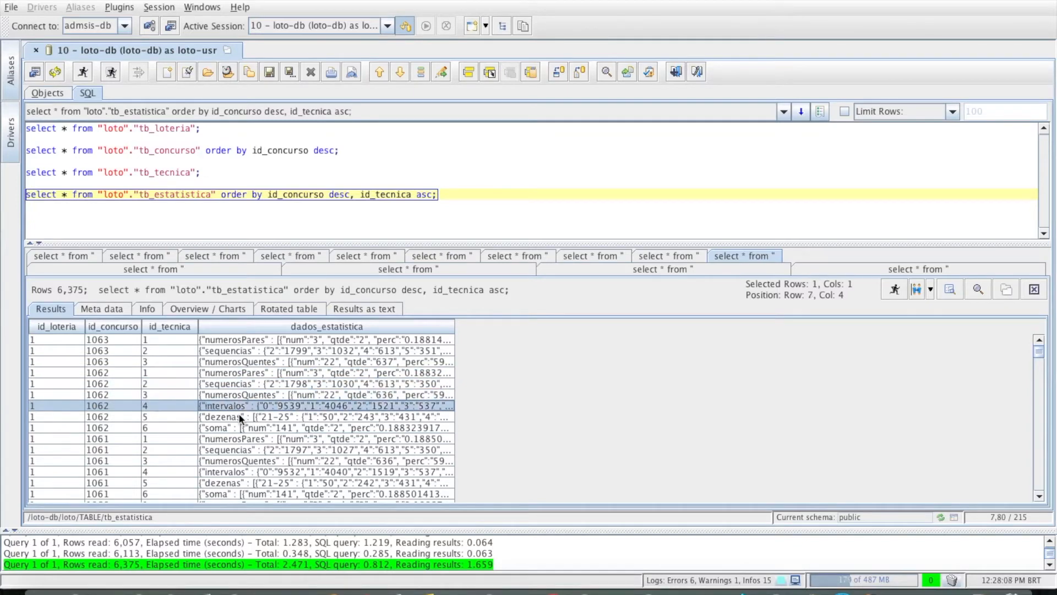
pyautogui.click(237, 417)
pyautogui.click(233, 428)
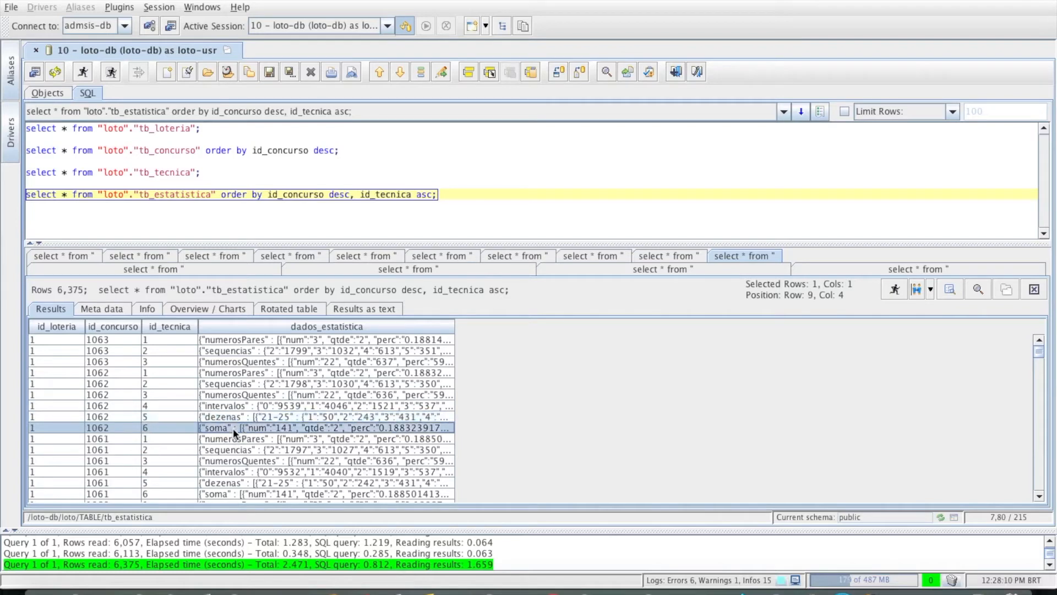
# - Copy the dados_estatistica value of contest 1062, id_tecnica 1, and process it in the JSON Formatter & Validator page in Safari, replacing the previous JSON
pyautogui.click(255, 373)
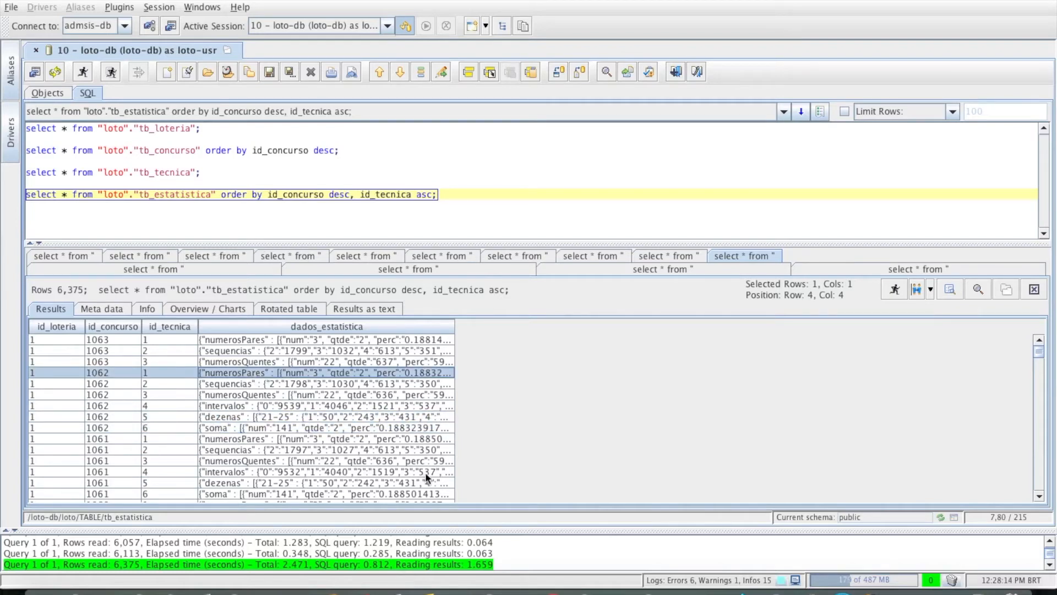
pyautogui.click(234, 589)
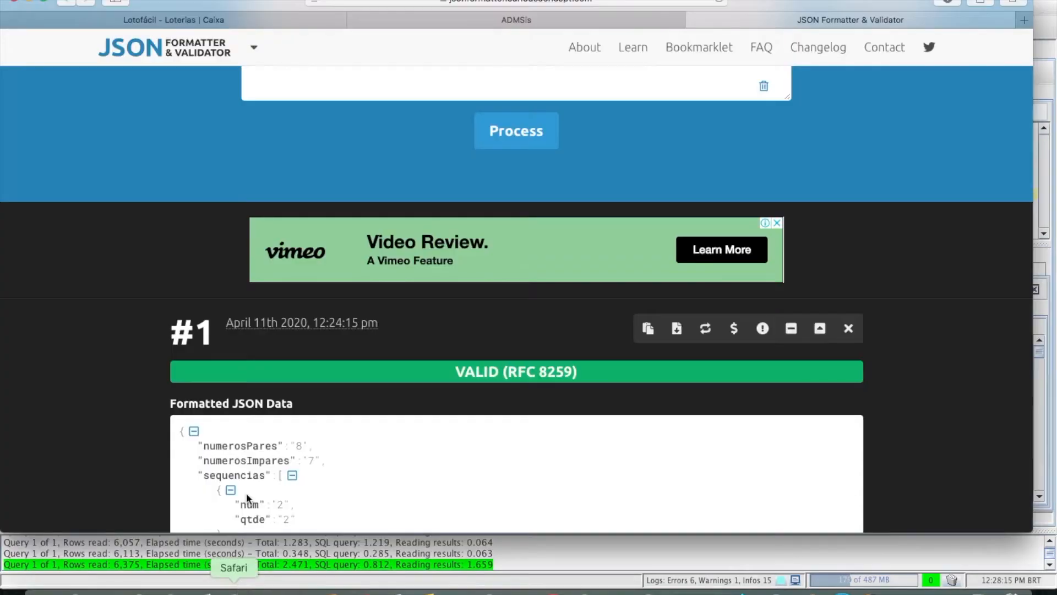
pyautogui.scroll(5, 454, 258)
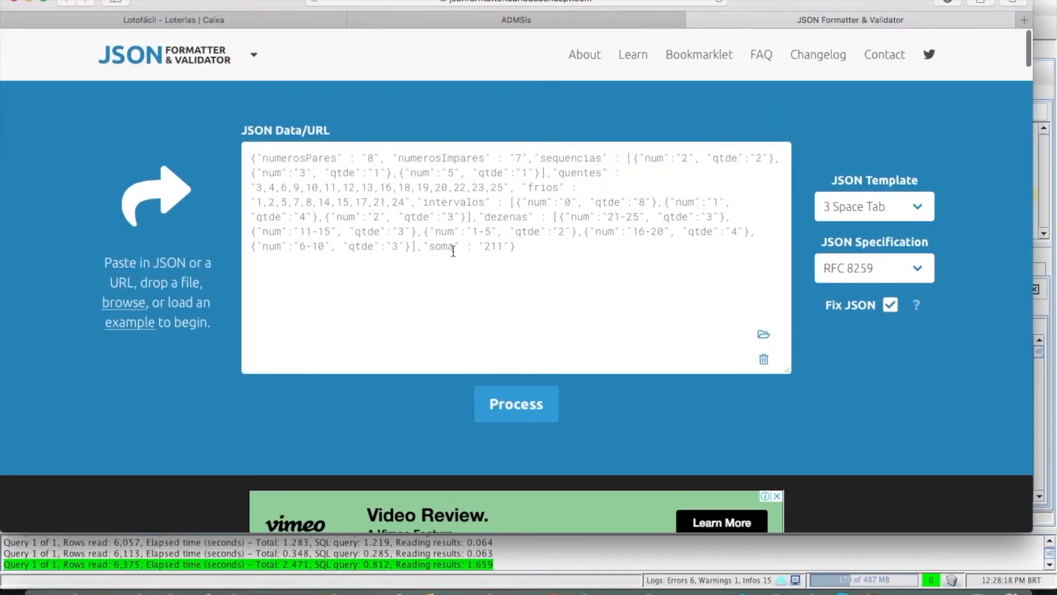
pyautogui.tripleClick(467, 232)
pyautogui.write('{"numerosPares" : [{"num":"3", "qtde":"2", "perc":"0.18832391713747645"},{"num":"4", "qtde":"13", "perc":"1.2241054613935969"},{"num":"5", "qtde":"72", "perc":"6.779661016949152"},{"num":"6", "qtde":"219", "perc":"20.62146892655367"},{"num":"7", "qtde":"341", "perc":"32.10922787193974"},{"num":"8", "qtde":"275", "perc":"25.89453860640301"},{"num":"9", "qtde":"112", "perc":"10.546139359698682"},{"num":"10", "qtde":"25", "perc":"2.354048964218456"},{"num":"11", "qtde":"3", "perc":"0.2824858757062147"}], "numerosImpares" : [{"num":"4", "qtde":"3", "perc":"0.2824858757062147"},{"num":"5", "qtde":"25", "perc":"2.354048964218456"},{"num":"6", "qtde":"112", "perc":"10.546139359698682"},{"num":"7", "qtde":"275", "perc":"25.89453860640301"},{"num":"8", "qtde":"341", "perc":"32.10922787193974"},{"num":"9", "qtde":"219", "perc":"20.62146892655367"},{"num":"10", "qtde":"72", "perc":"6.779661016949152"},{"num":"11", "qtde":"13", "perc":"1.2241054613935969"},{"num":"12", "qtde":"2", "perc":"0.18832391713747645"}]}')
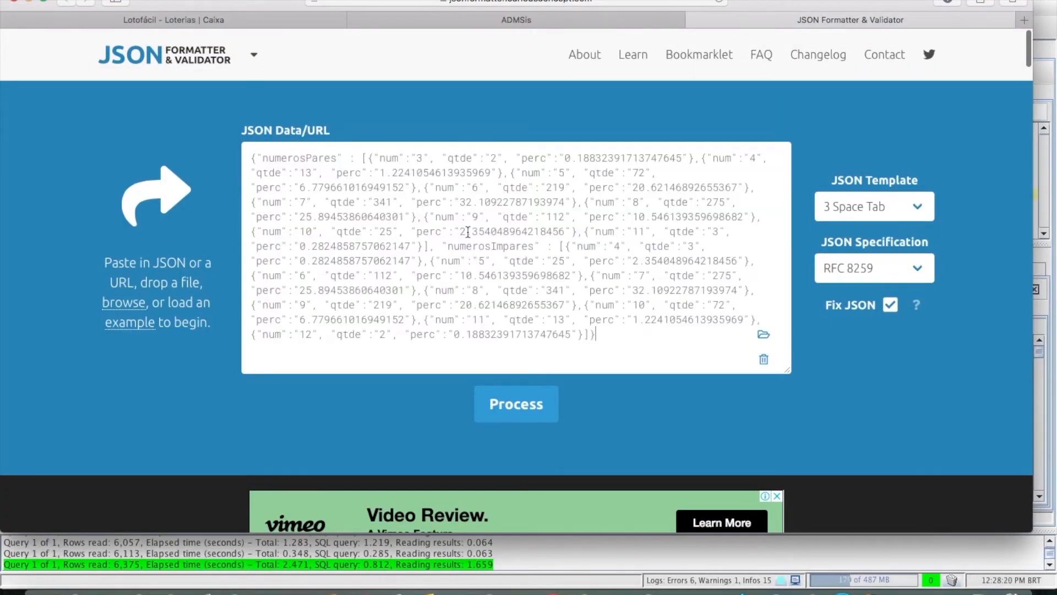
pyautogui.click(518, 404)
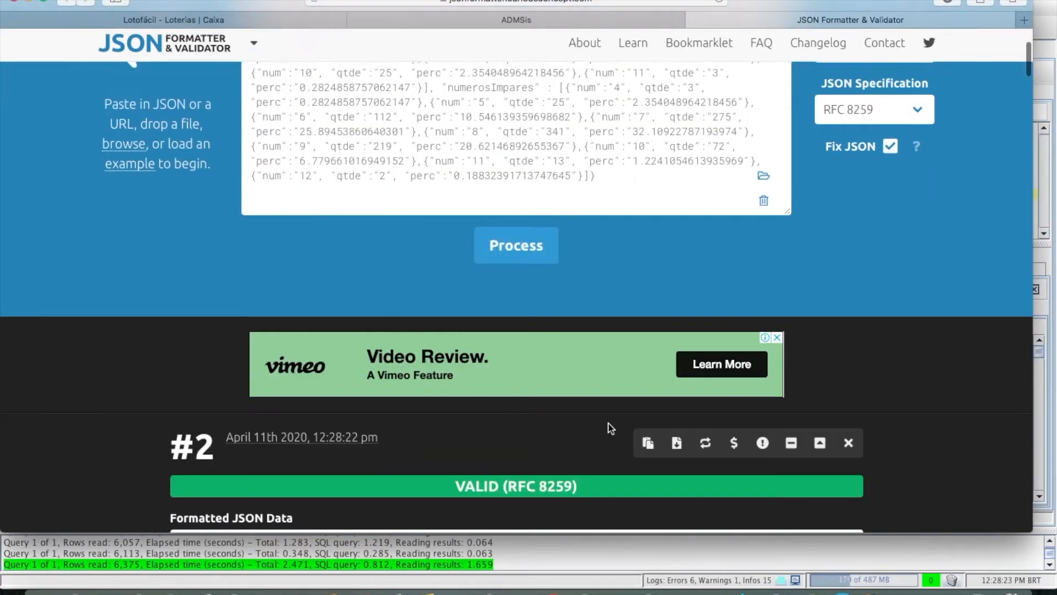
# - Copy the formatted JSON and paste it into a new TextWrangler document
pyautogui.click(648, 442)
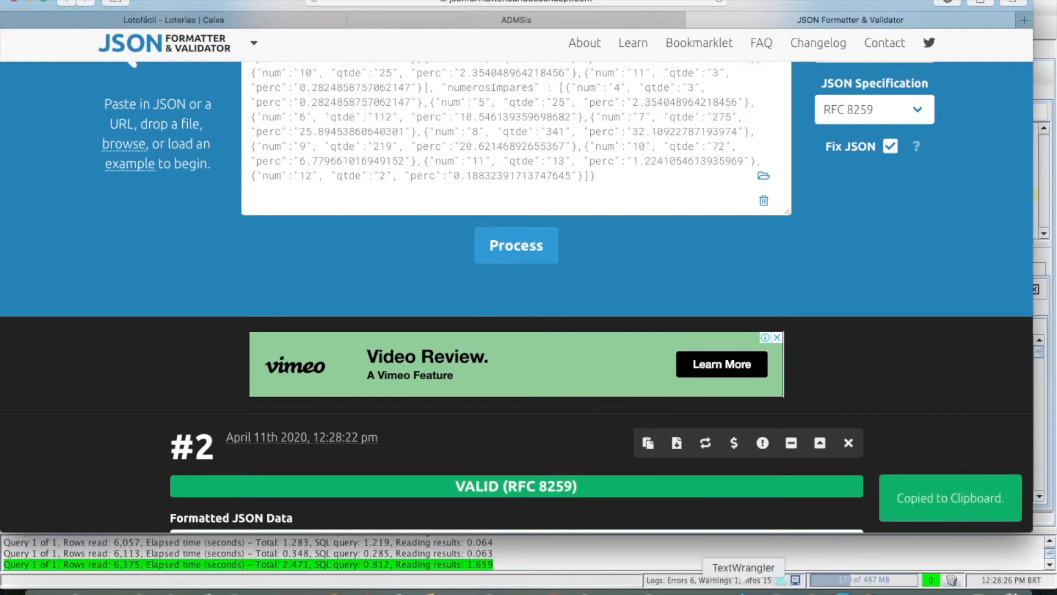
pyautogui.click(743, 590)
pyautogui.click(427, 309)
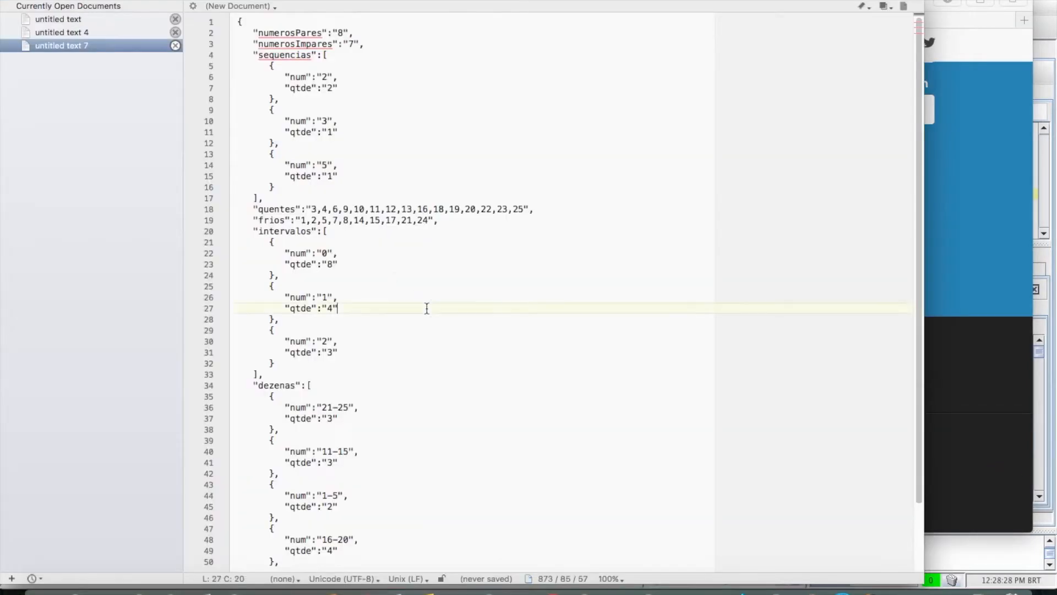
pyautogui.press('super+n')
pyautogui.press('super+v')
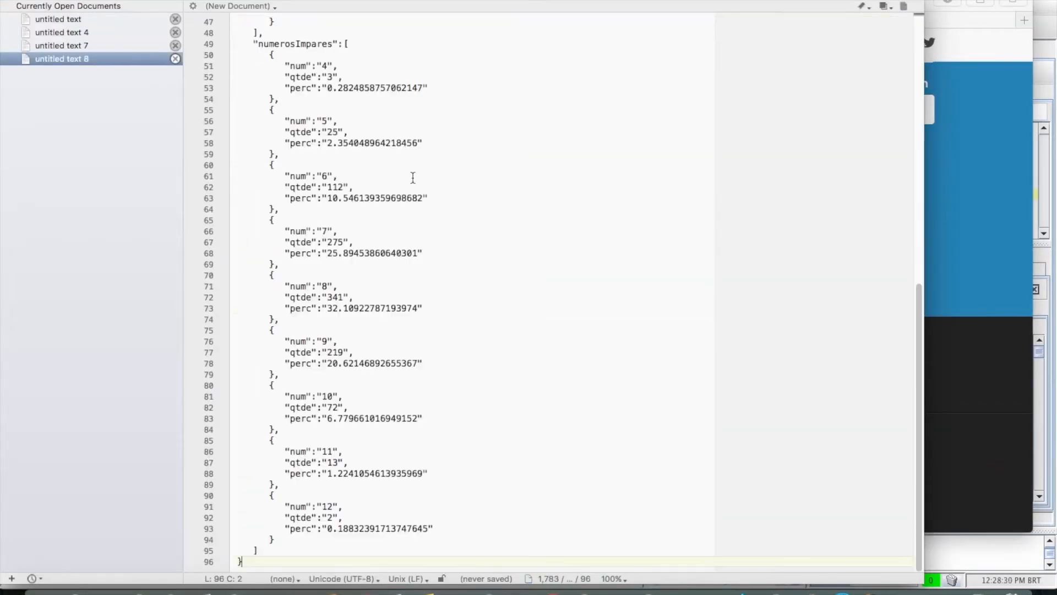
# - Read through the numerosPares and numerosImpares lists and check the qtde of the num 3 entry in numerosPares
pyautogui.scroll(15, 451, 179)
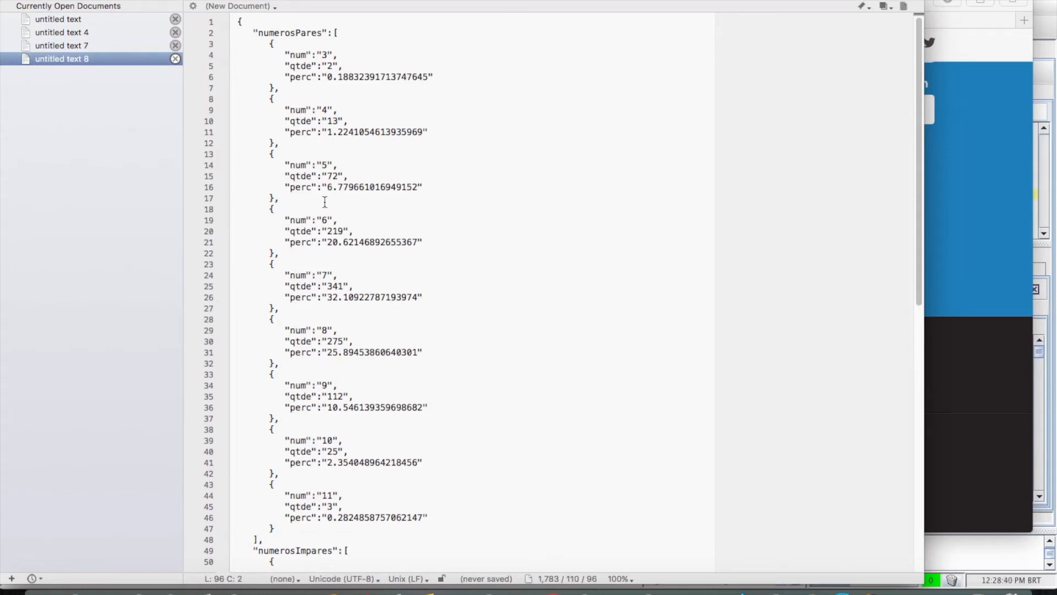
pyautogui.scroll(-9, 325, 202)
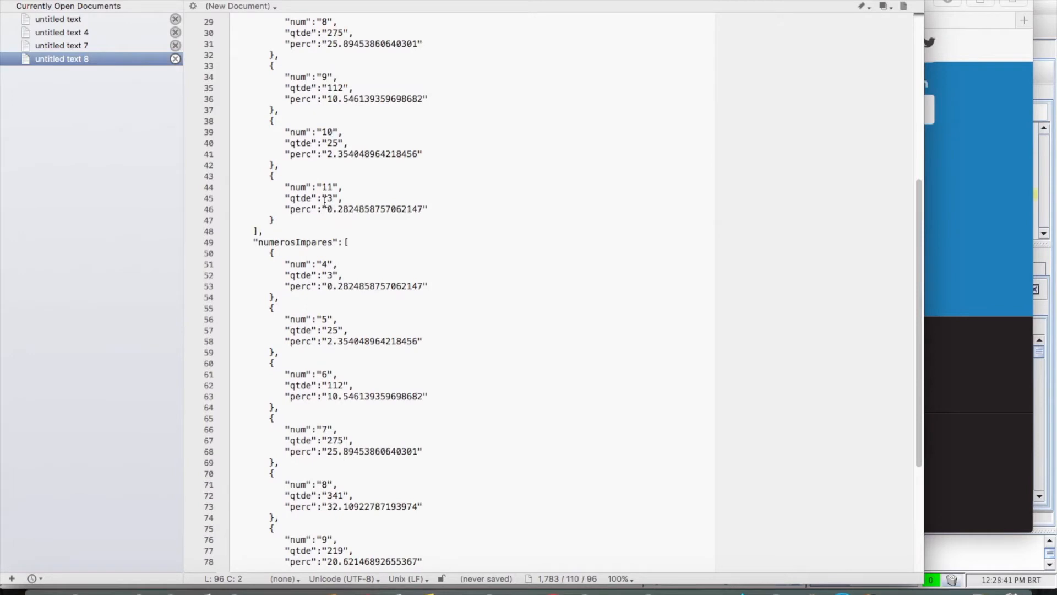
pyautogui.scroll(-6, 318, 274)
pyautogui.scroll(15, 317, 274)
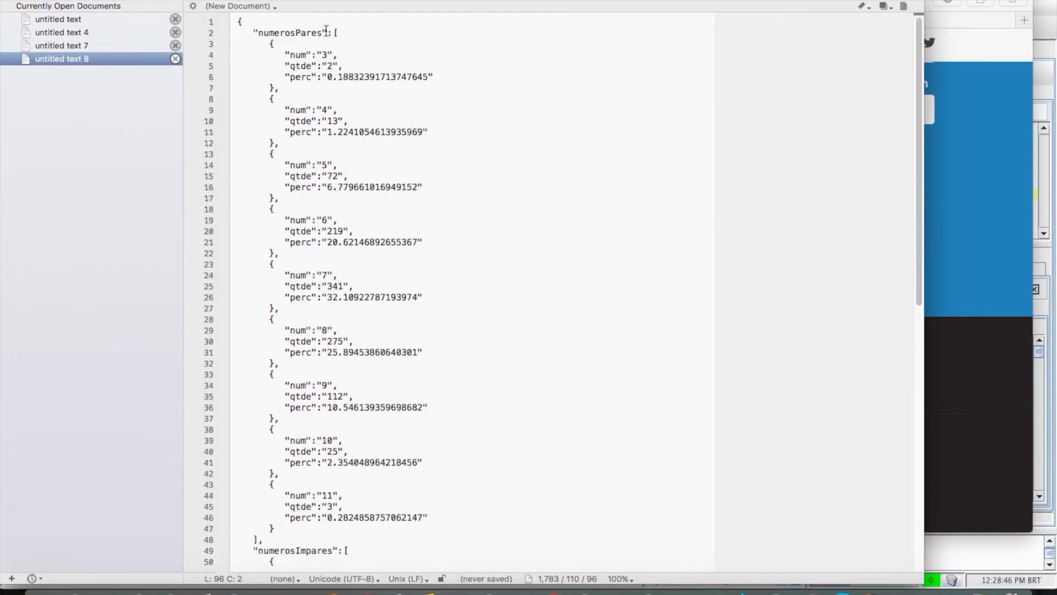
pyautogui.click(323, 55)
pyautogui.click(336, 66)
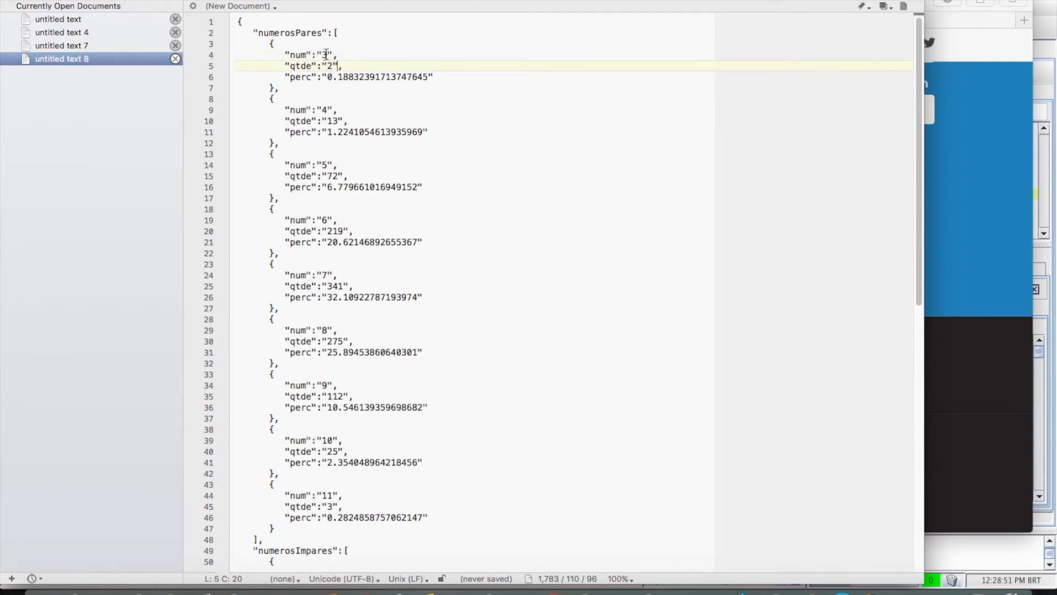
pyautogui.doubleClick(329, 66)
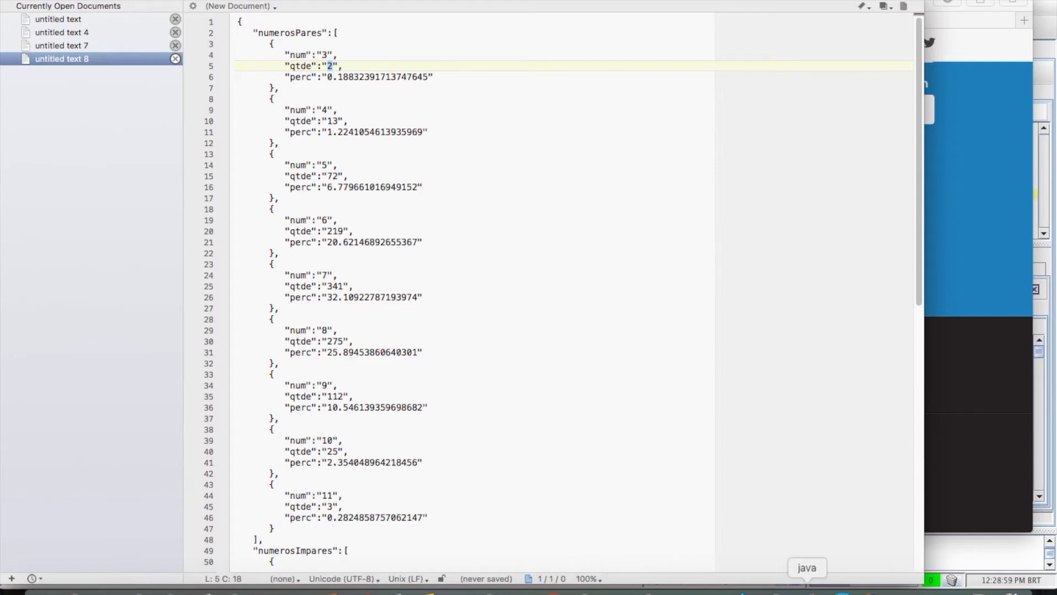
# - Check the selected row's contest in SQuirreL SQL Client, then return to TextWrangler and examine the numerosPares quantities for num 4 to 7
pyautogui.click(807, 592)
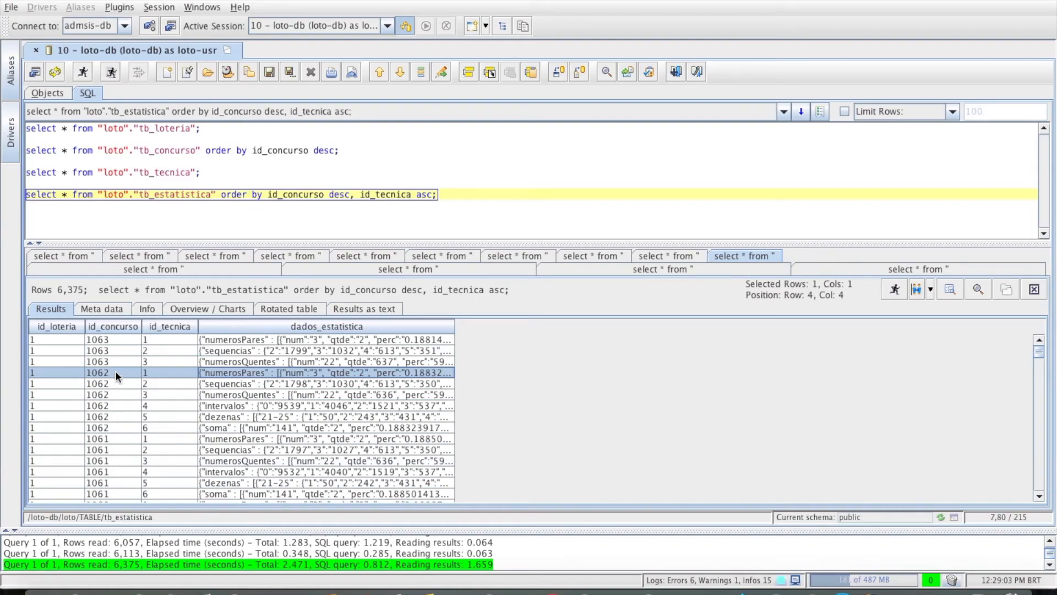
pyautogui.press('super+Tab')
pyautogui.click(352, 96)
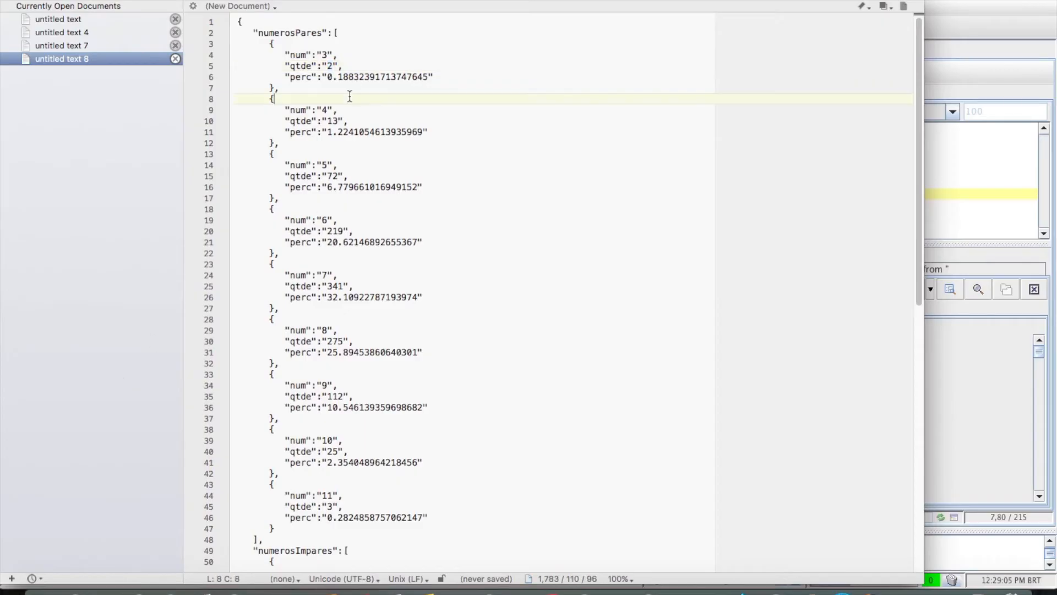
pyautogui.click(356, 120)
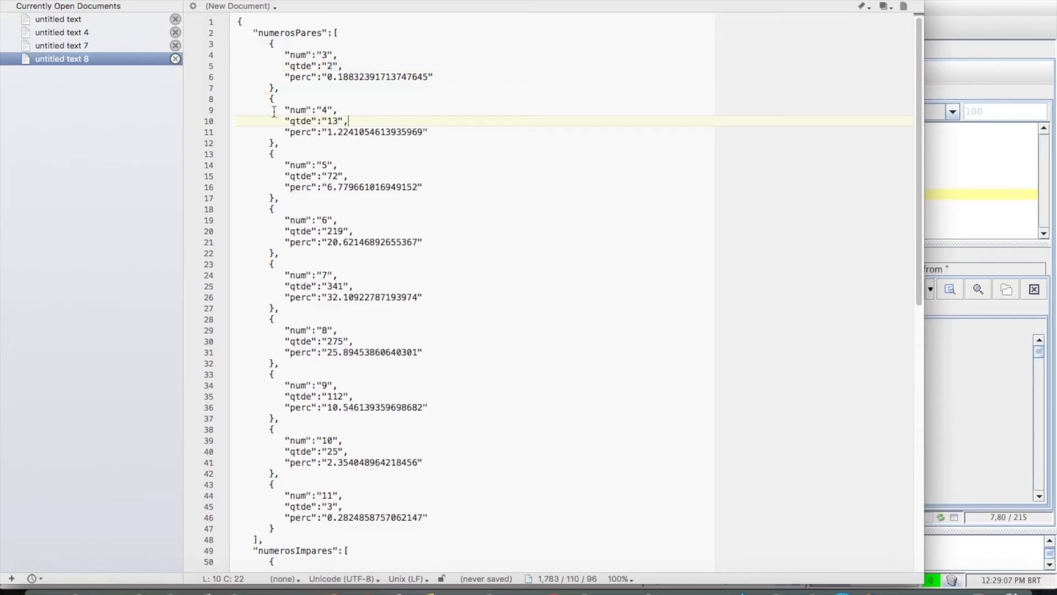
pyautogui.doubleClick(329, 176)
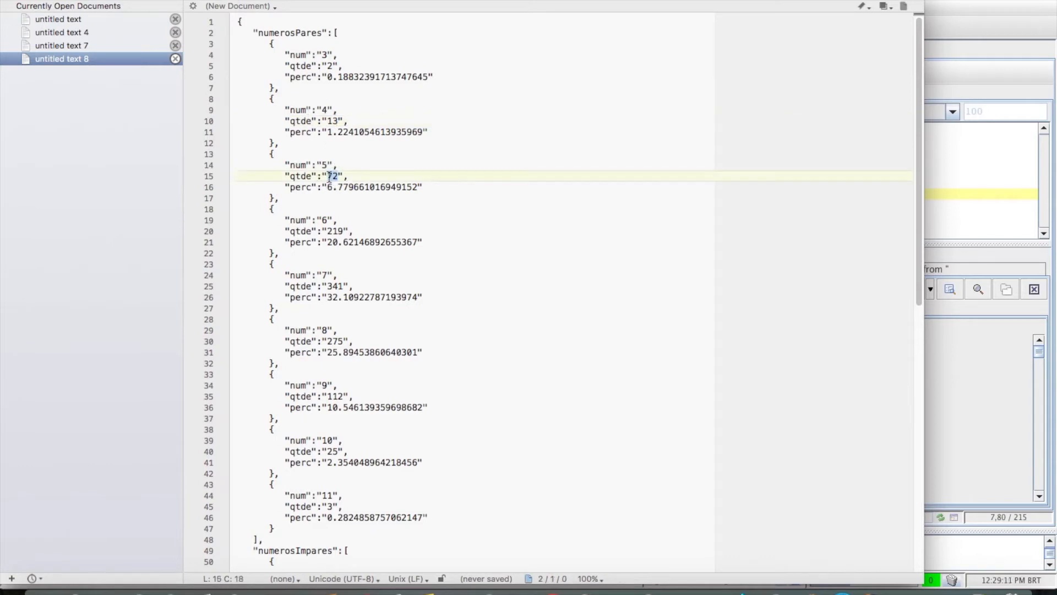
pyautogui.doubleClick(337, 230)
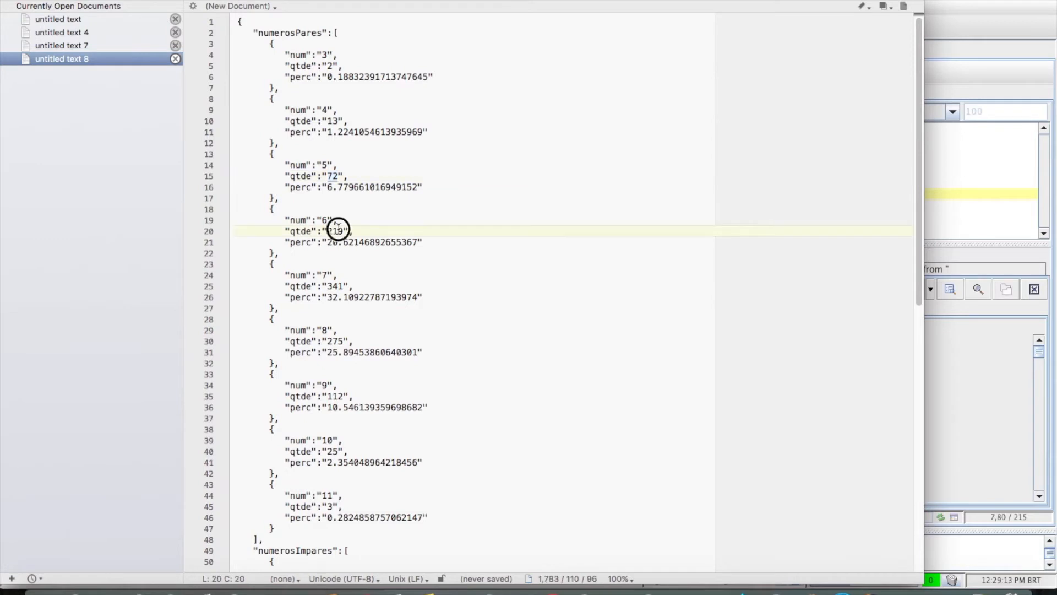
pyautogui.doubleClick(335, 286)
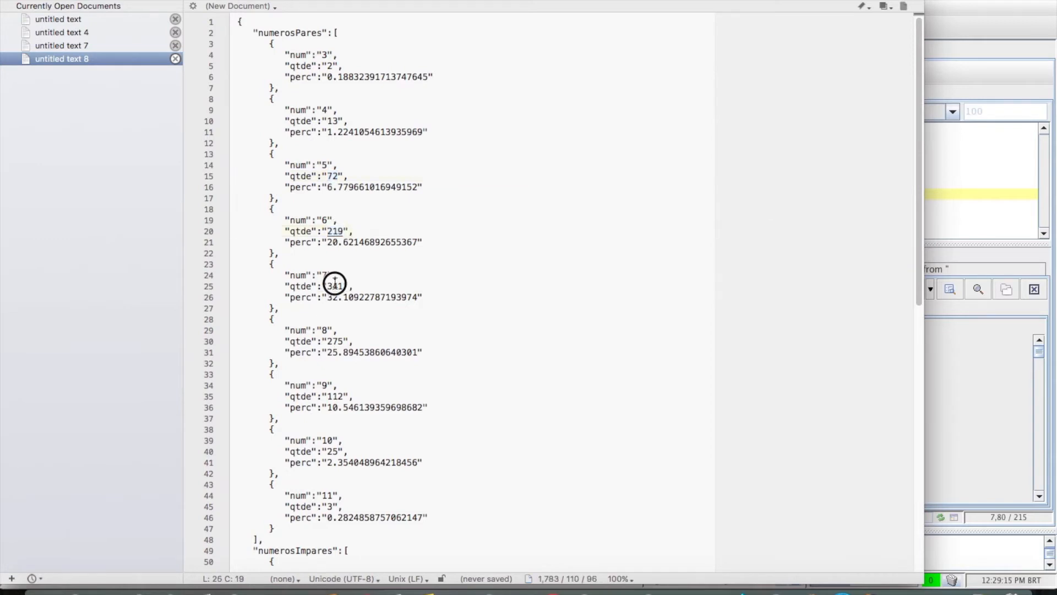
# - Examine the num 11 entry and its qtde in numerosPares, and read the numerosImpares list to its end
pyautogui.scroll(-3, 338, 306)
pyautogui.scroll(-1, 339, 306)
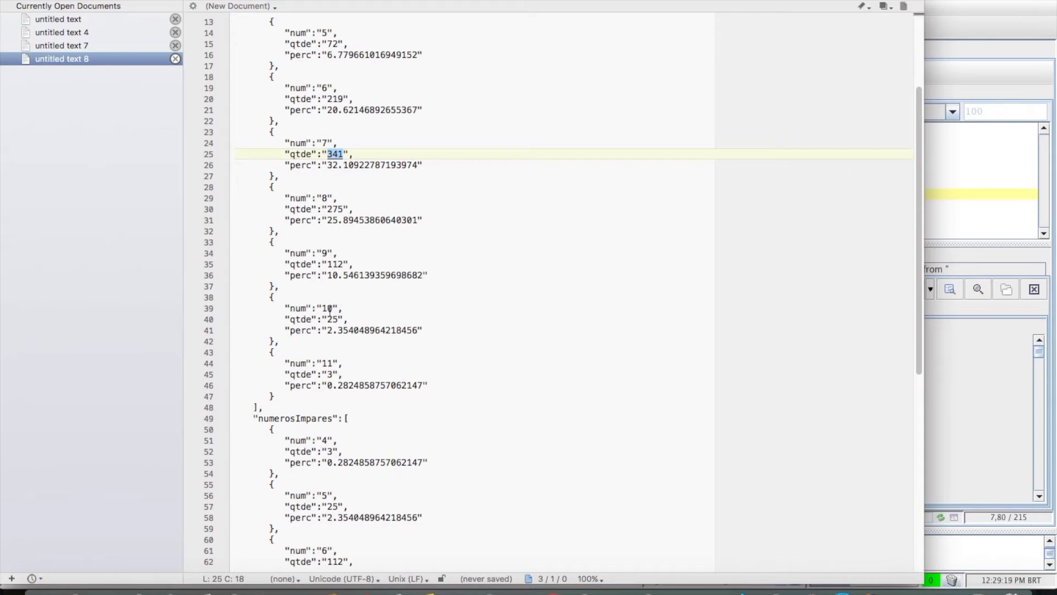
pyautogui.doubleClick(327, 364)
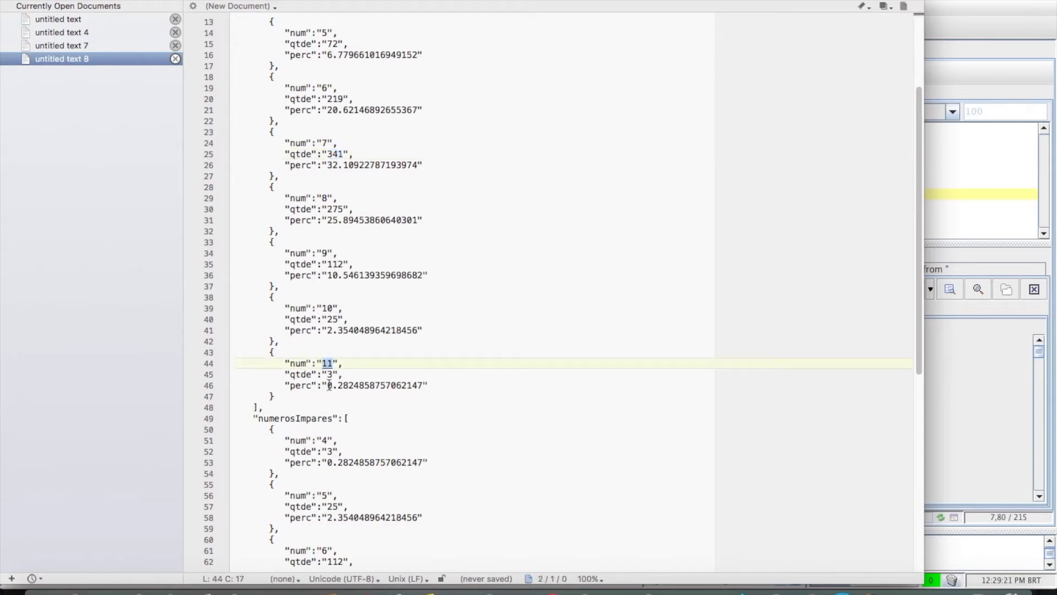
pyautogui.doubleClick(330, 374)
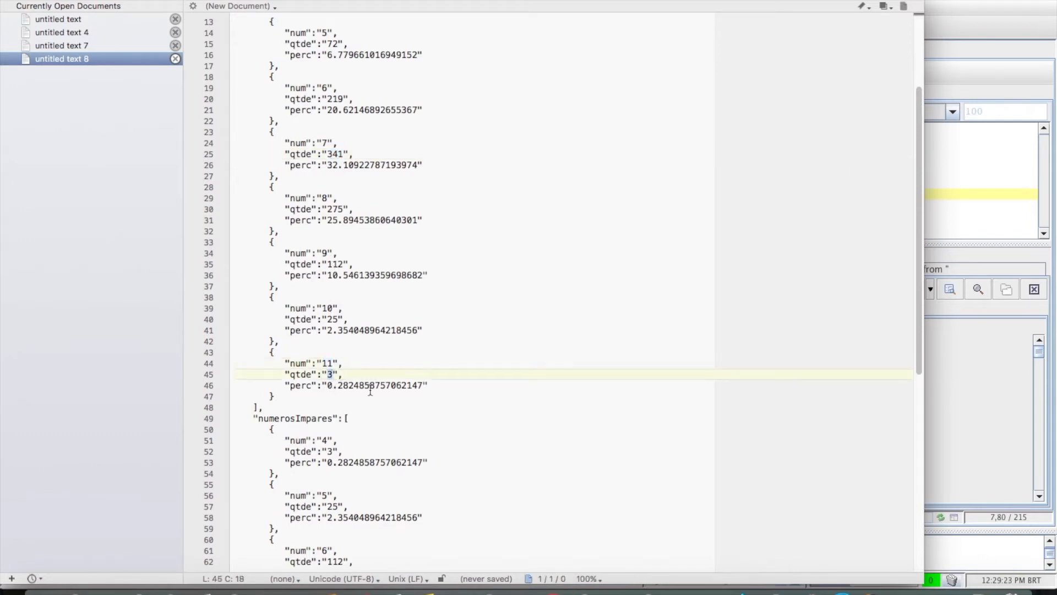
pyautogui.scroll(-4, 370, 391)
pyautogui.scroll(-8, 377, 392)
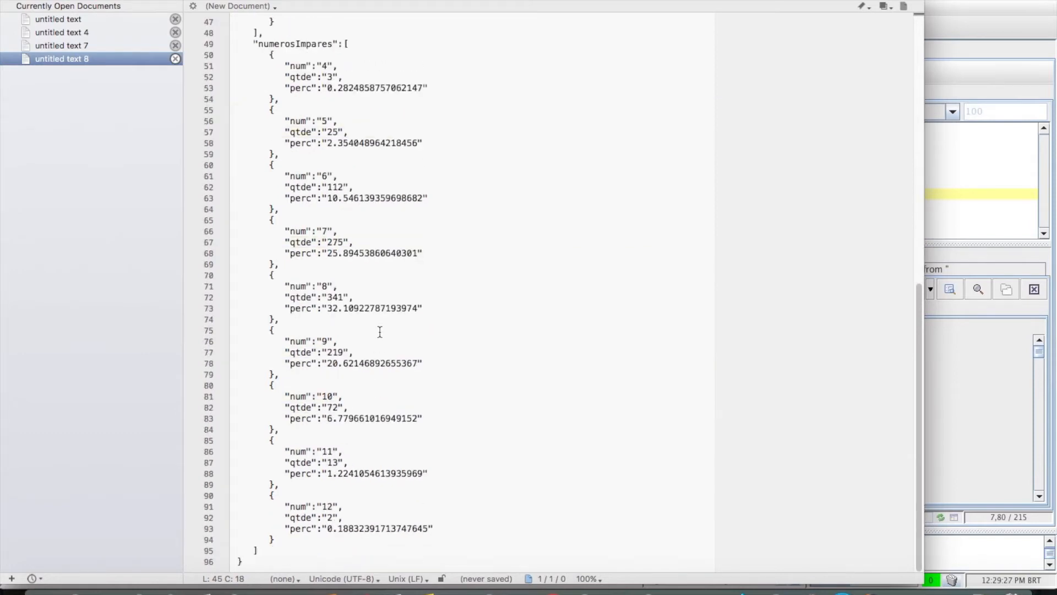
# - Highlight the numerosPares entries for num 6 to 8 and compare them with the numerosImpares entries
pyautogui.scroll(15, 376, 331)
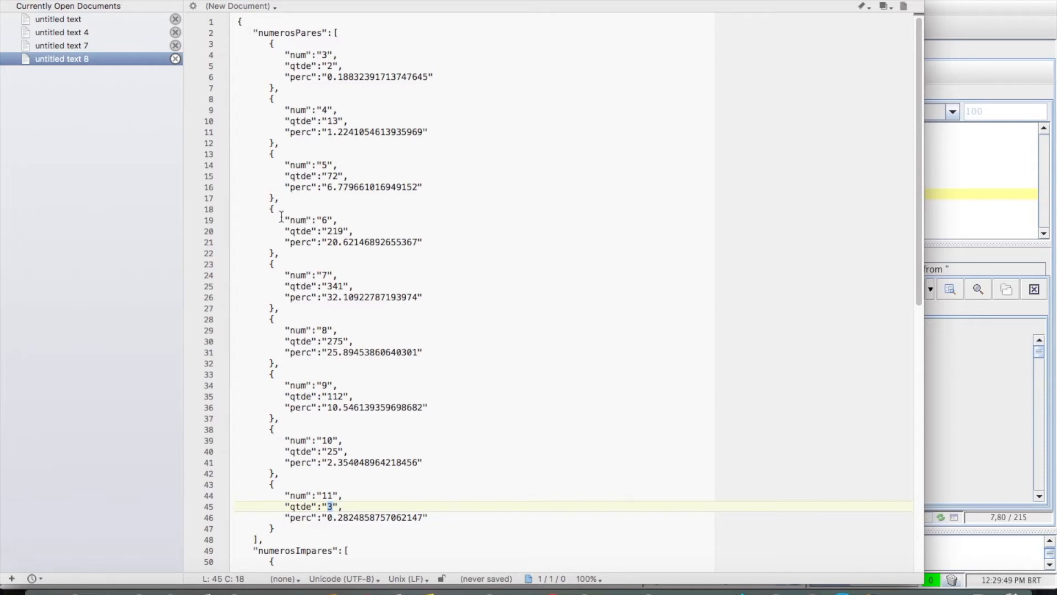
pyautogui.moveTo(243, 220); pyautogui.dragTo(244, 372)
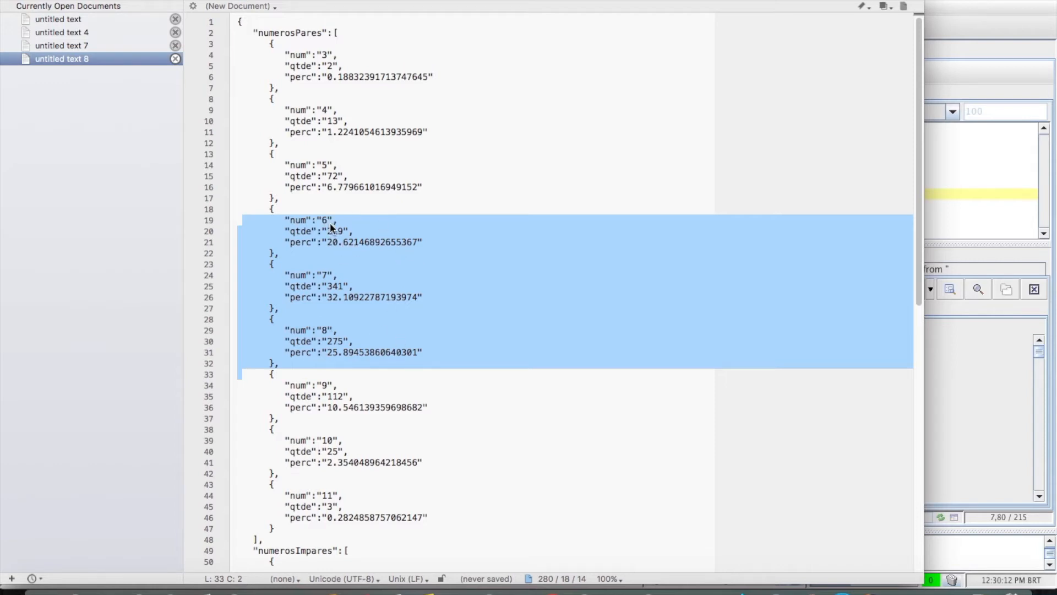
pyautogui.click(325, 338)
pyautogui.scroll(-10, 325, 338)
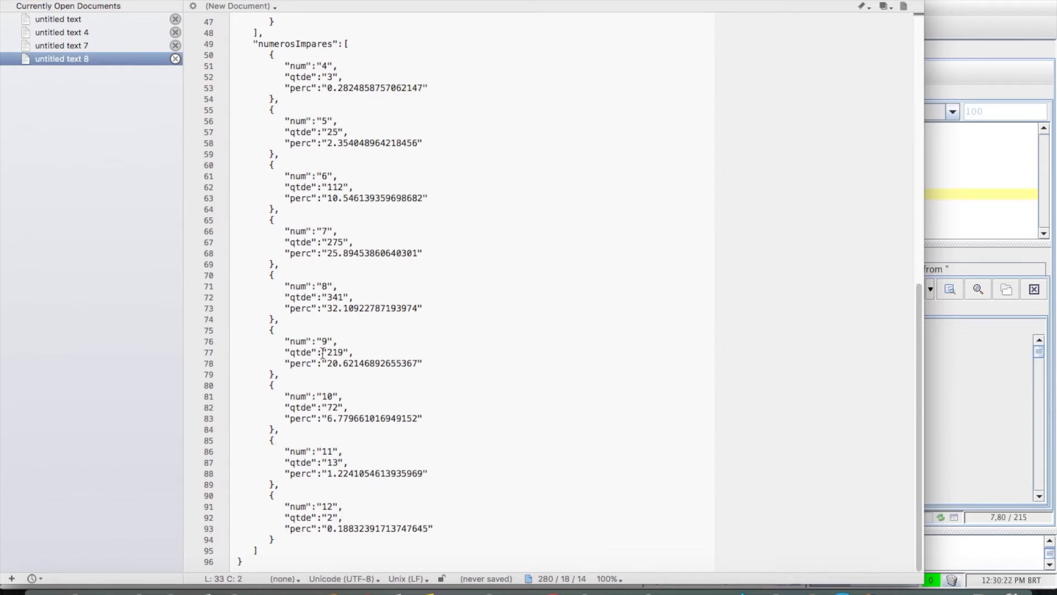
pyautogui.scroll(10, 352, 284)
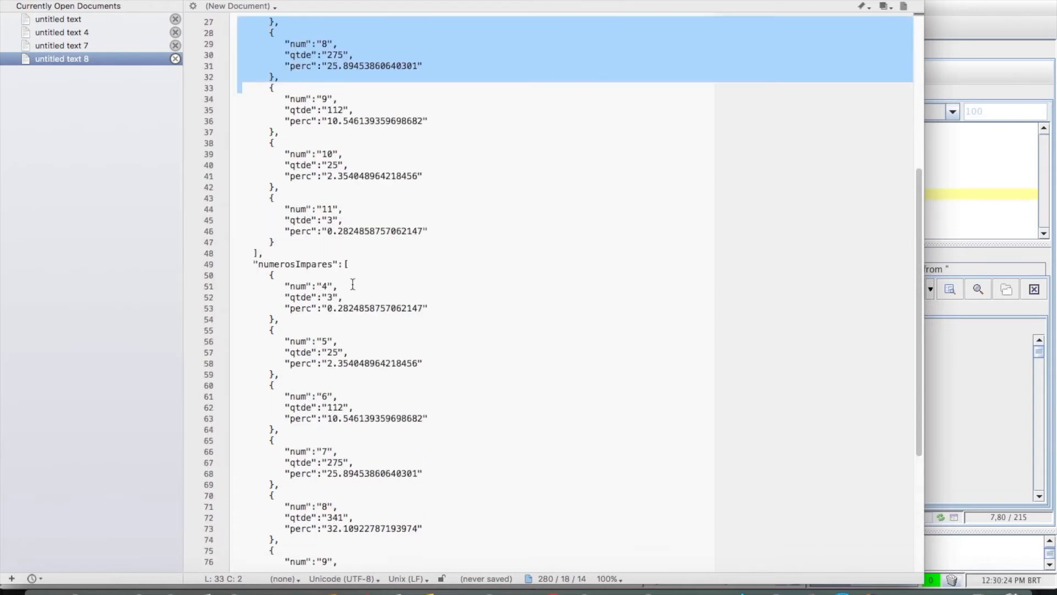
# - Return to the start of numerosPares, highlight the qtde of the num 3 entry and review the other entries
pyautogui.scroll(-1, 352, 286)
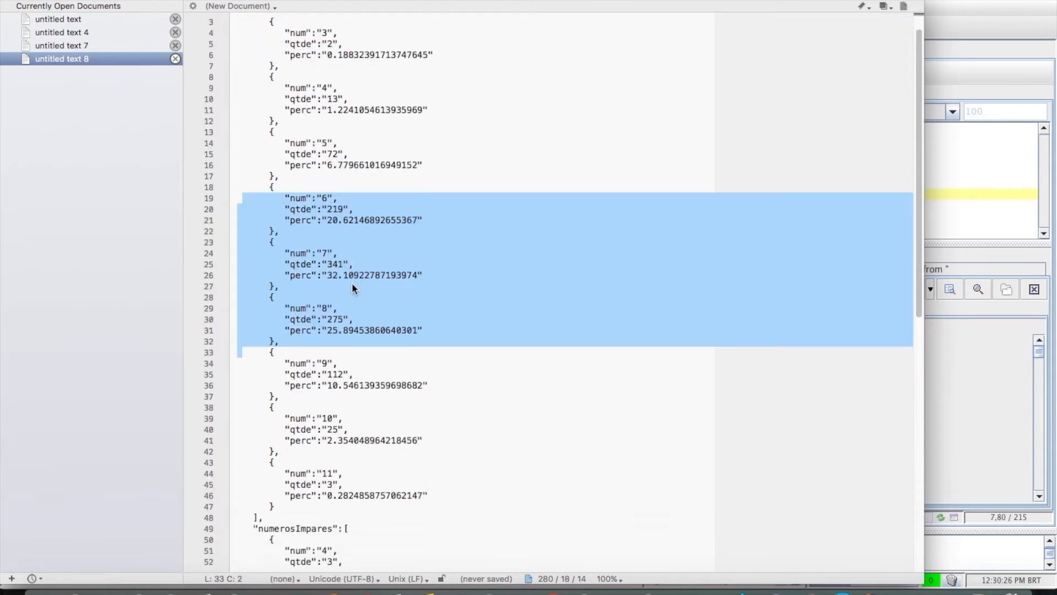
pyautogui.scroll(1, 352, 288)
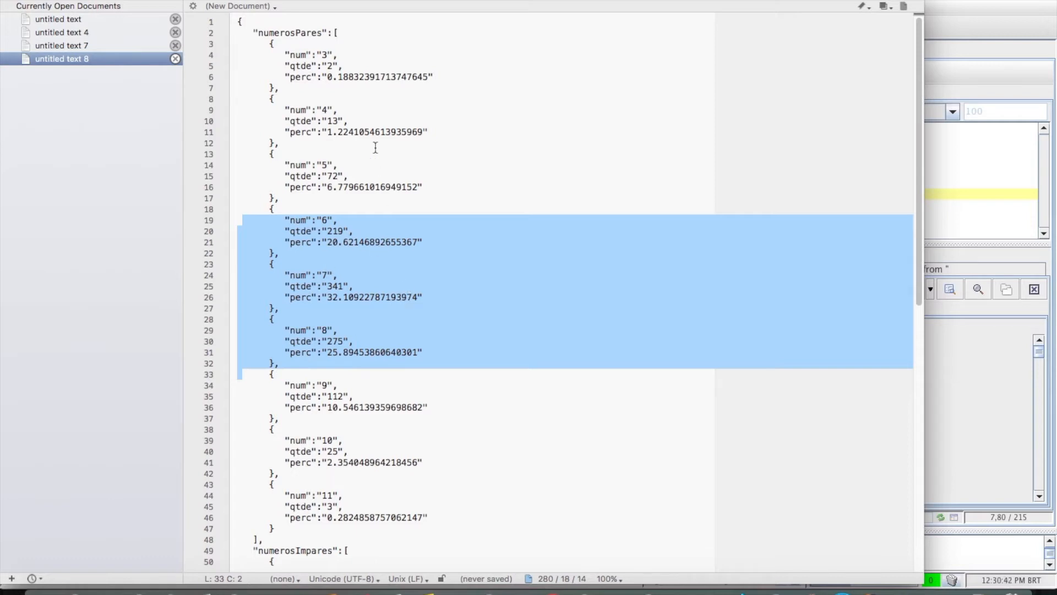
pyautogui.click(337, 55)
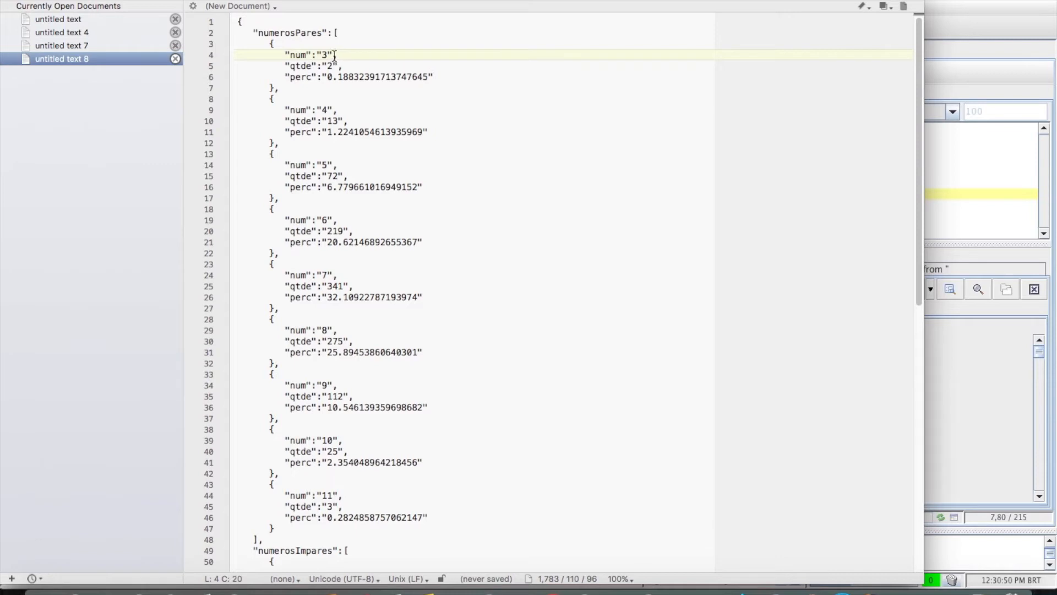
pyautogui.click(329, 67)
pyautogui.doubleClick(329, 66)
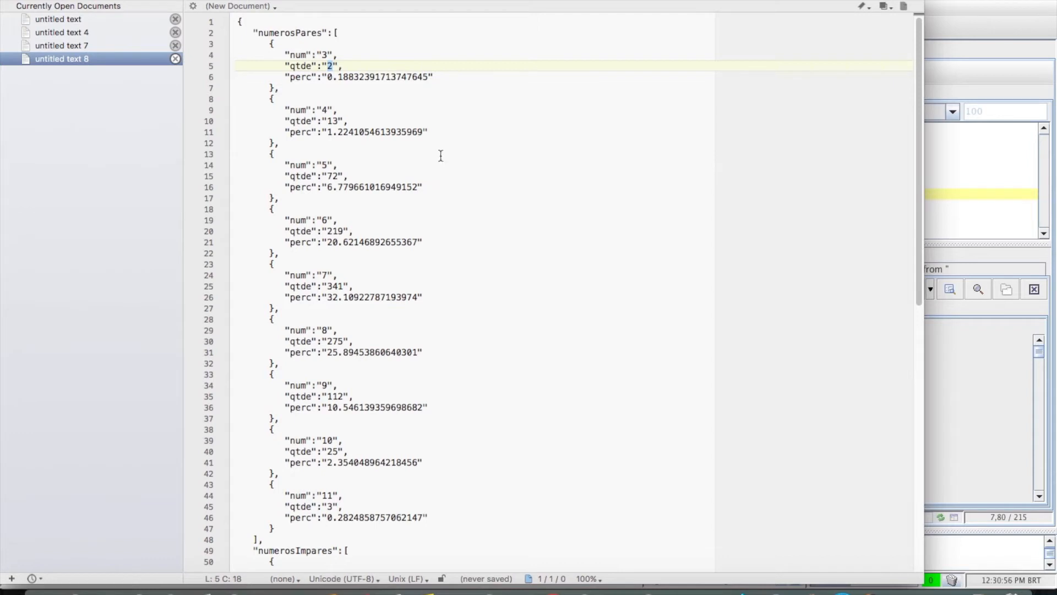
pyautogui.click(374, 97)
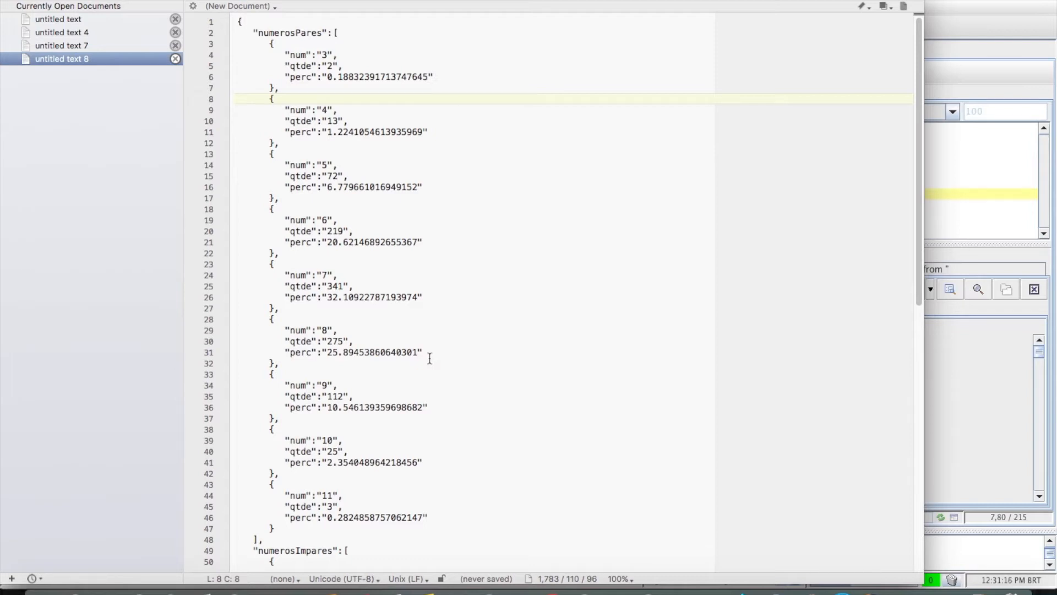
pyautogui.click(354, 258)
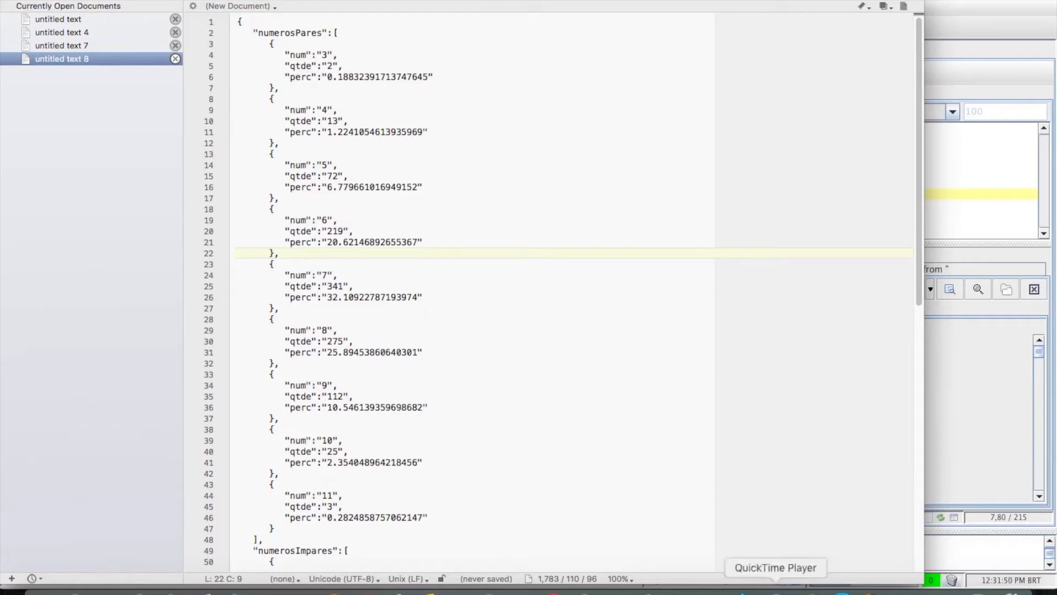
# - Copy the sequencias JSON of contest 1062, technique 2, from SQuirreL SQL Client and process it in Safari's JSON Formatter in place of the old data
pyautogui.click(807, 590)
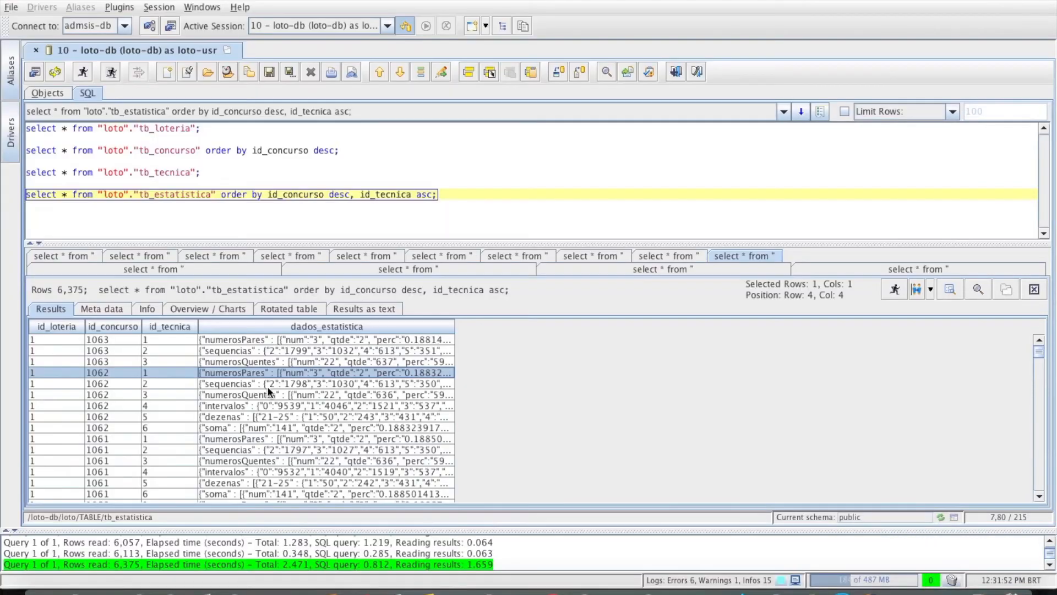
pyautogui.click(268, 385)
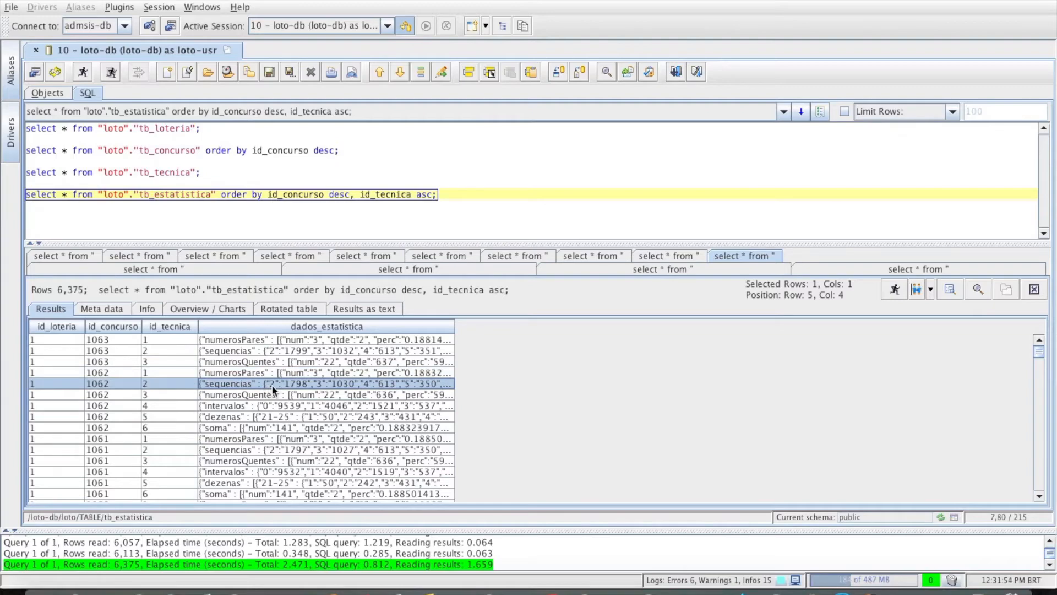
pyautogui.press('super+Tab')
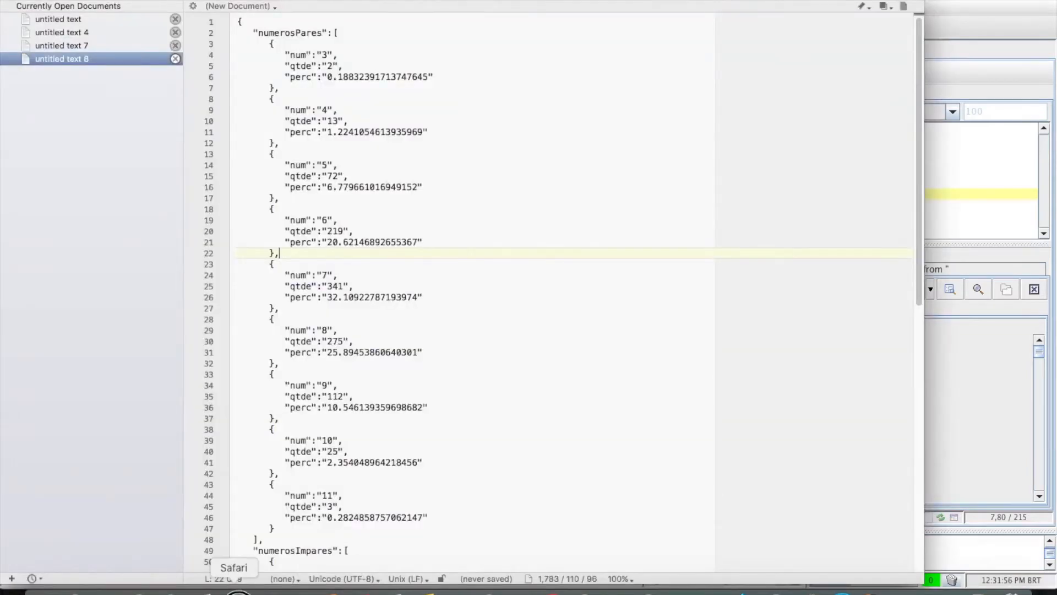
pyautogui.click(238, 593)
pyautogui.click(441, 189)
pyautogui.press('super+a')
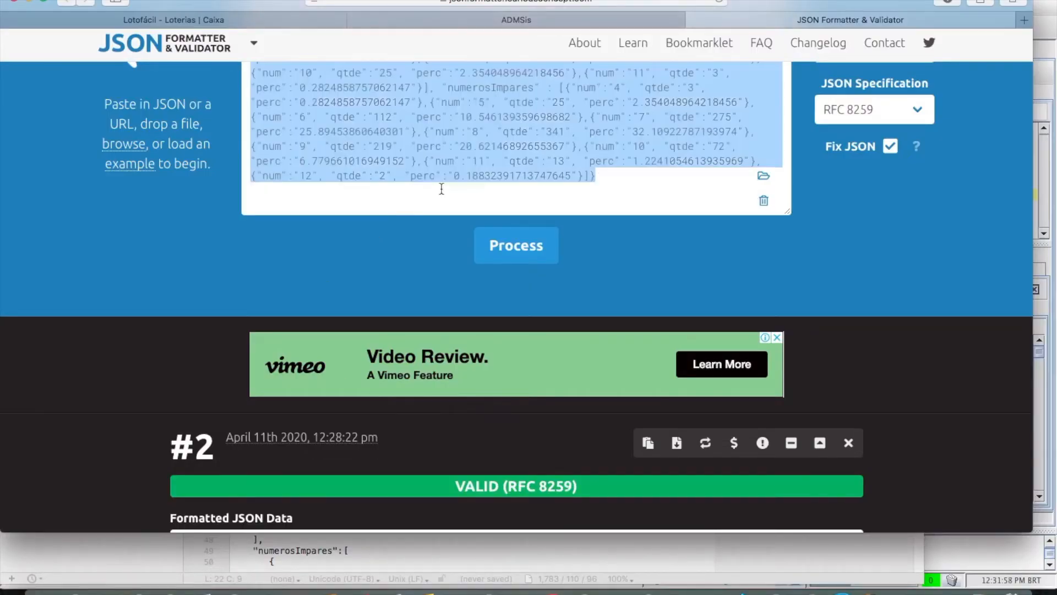
pyautogui.press('BackSpace')
pyautogui.click(515, 263)
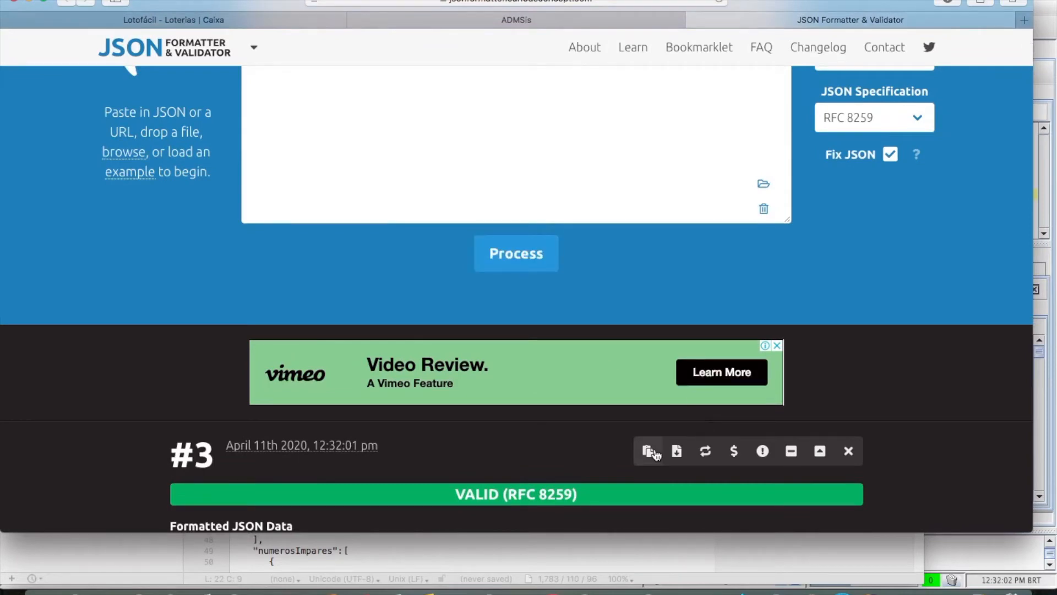
# - Copy the formatted sequencias JSON to the clipboard and paste it into a new TextWrangler document
pyautogui.click(649, 452)
pyautogui.scroll(-5, 650, 456)
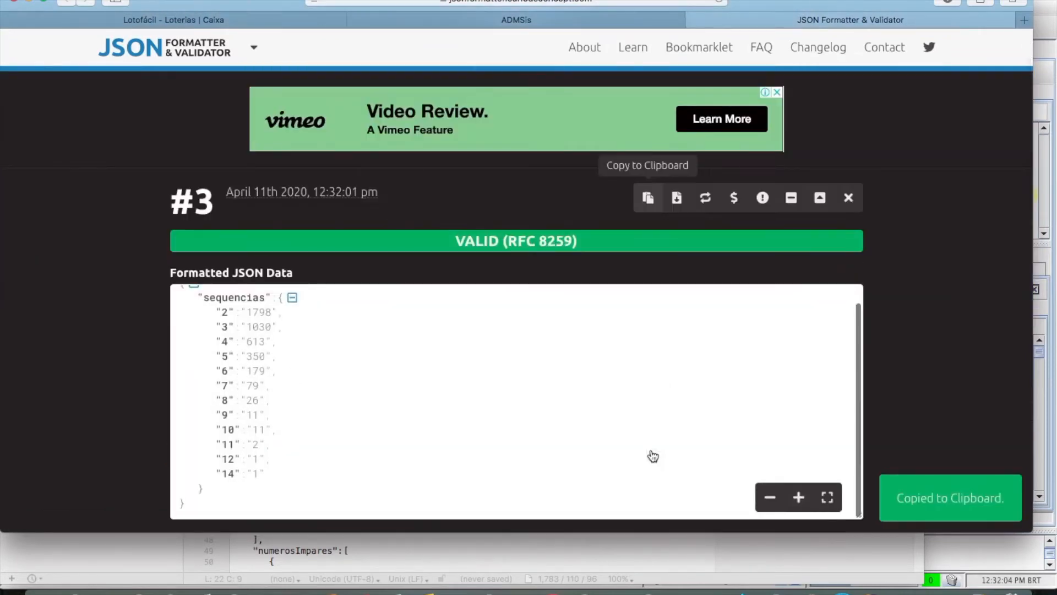
pyautogui.scroll(-1, 617, 402)
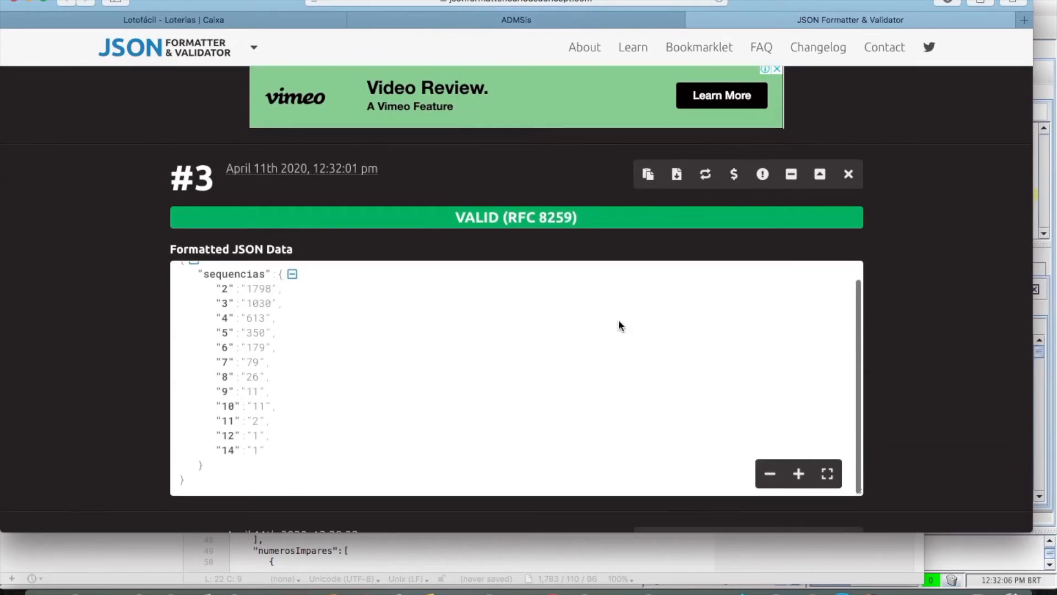
pyautogui.click(649, 174)
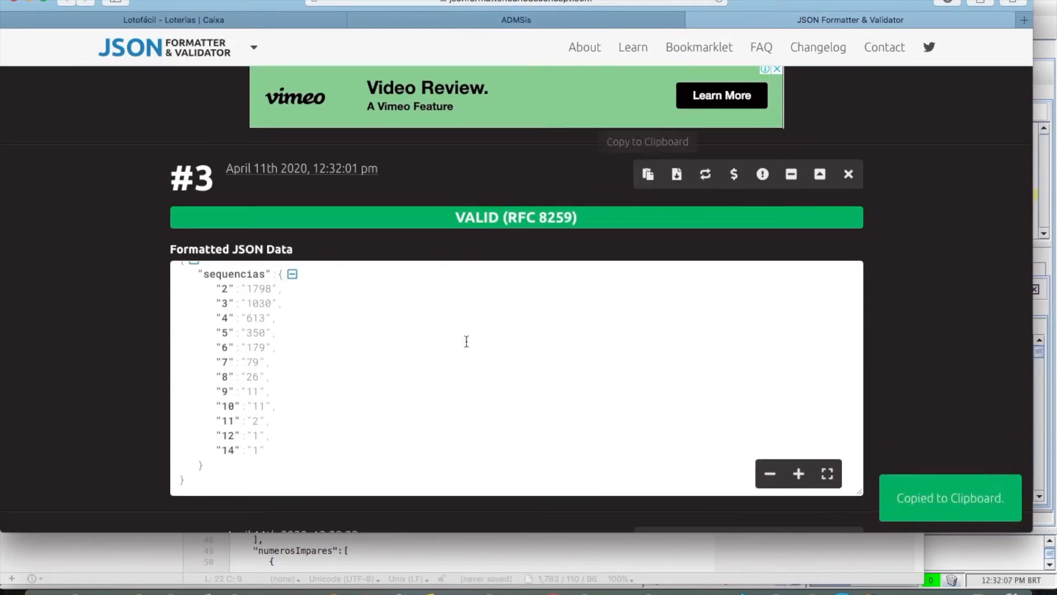
pyautogui.press('super+Tab')
pyautogui.click(442, 274)
pyautogui.press('super+n')
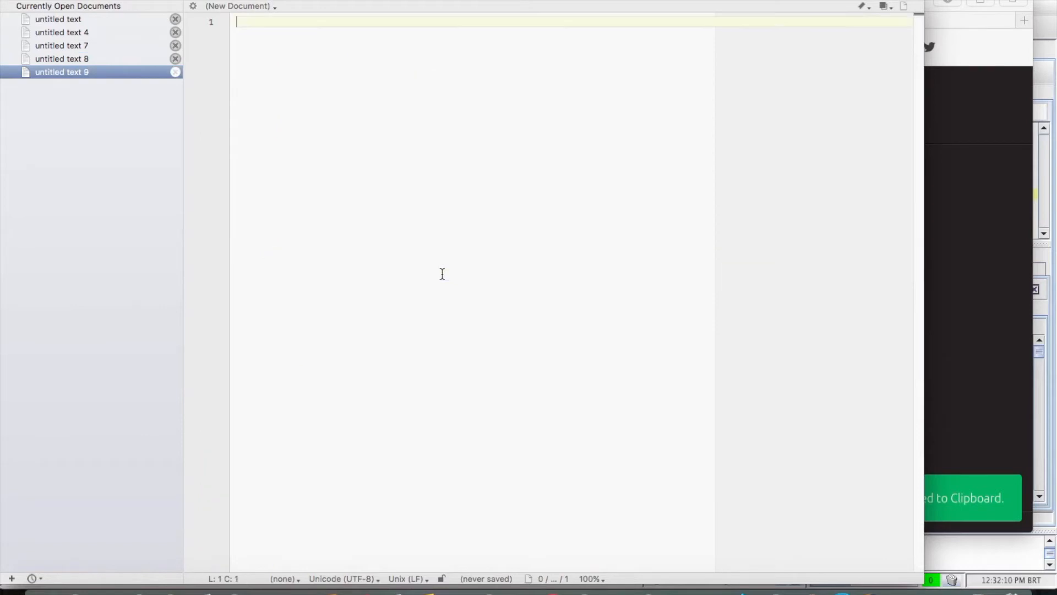
pyautogui.press('super+v')
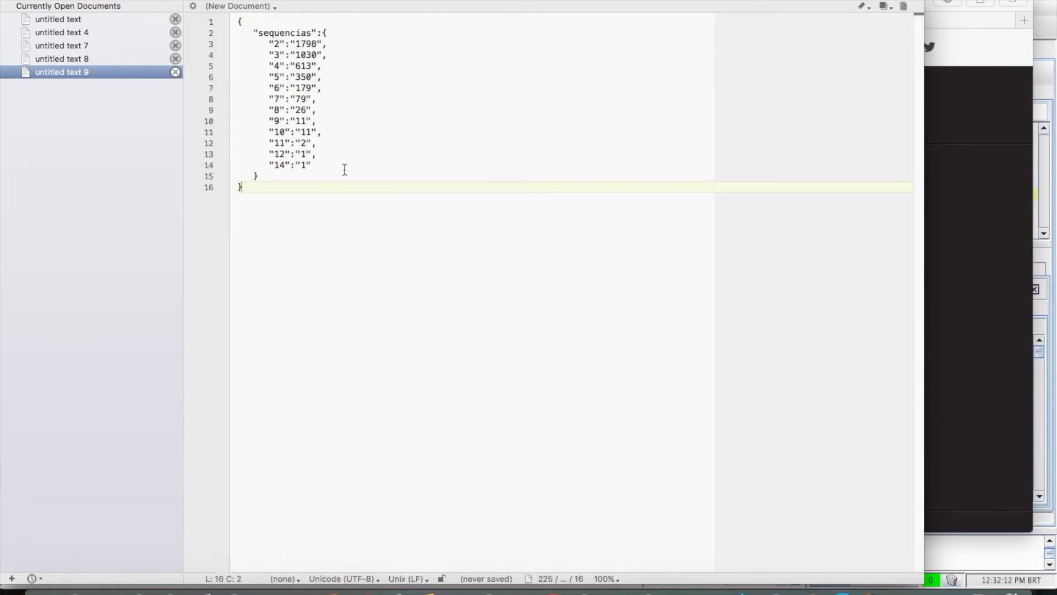
# - Read the sequencias list from entry "2" to entry "14" and highlight the quantity of entry "14"
pyautogui.click(349, 40)
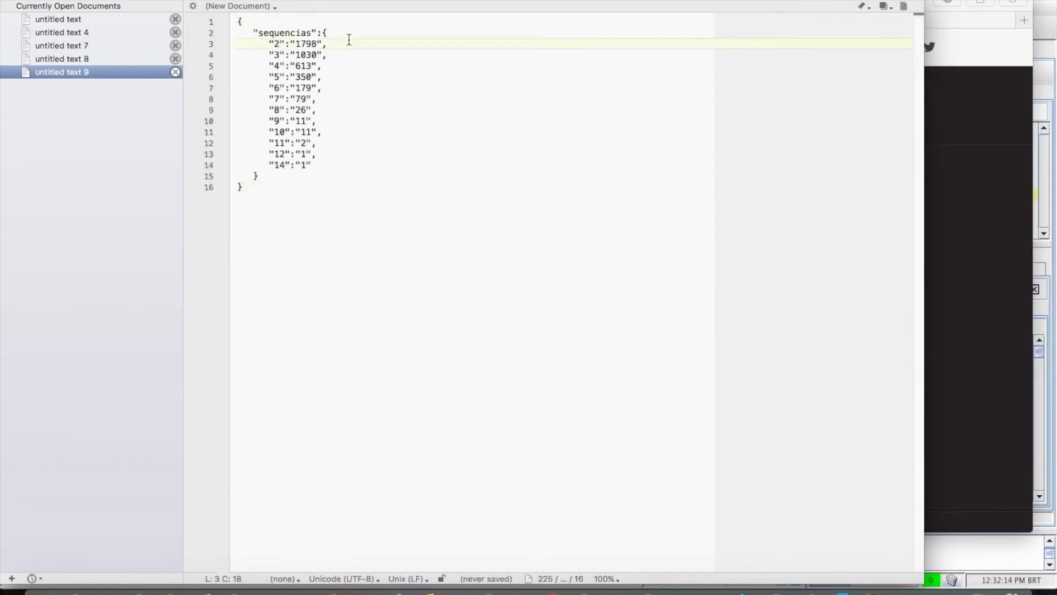
pyautogui.click(319, 164)
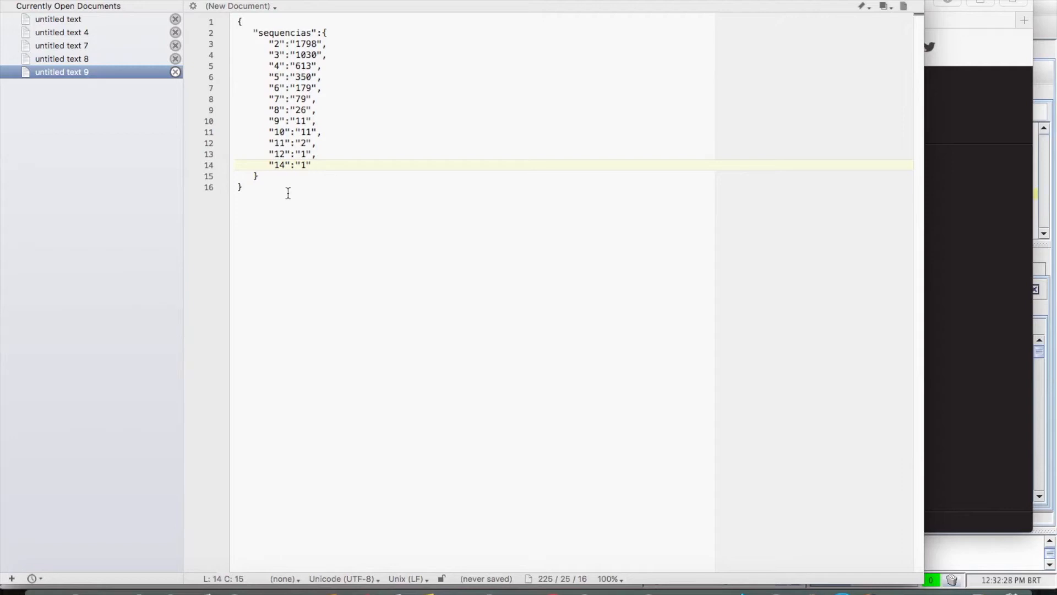
pyautogui.moveTo(303, 166); pyautogui.dragTo(312, 166)
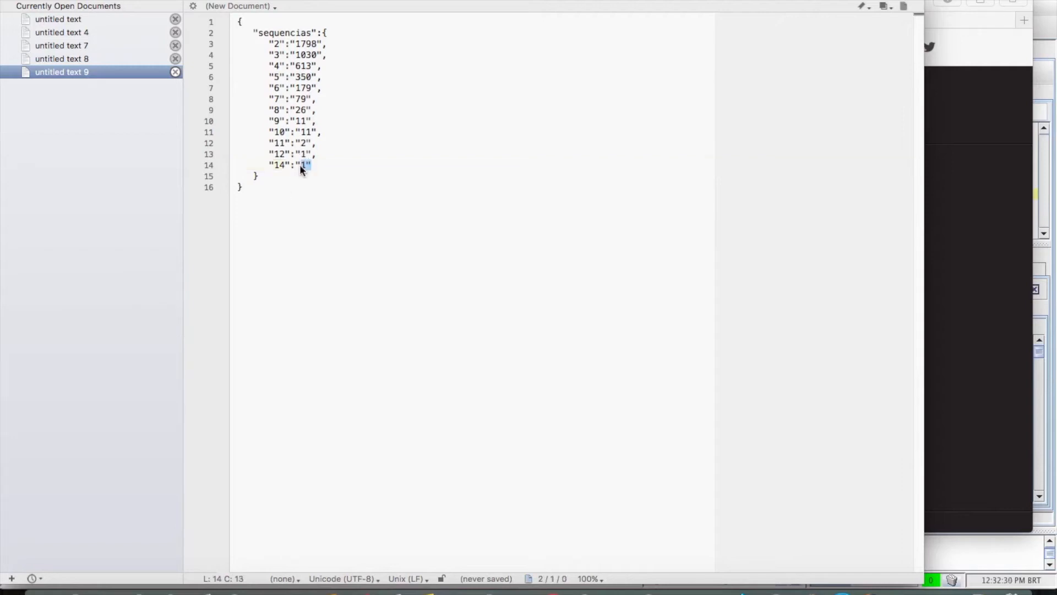
pyautogui.click(313, 182)
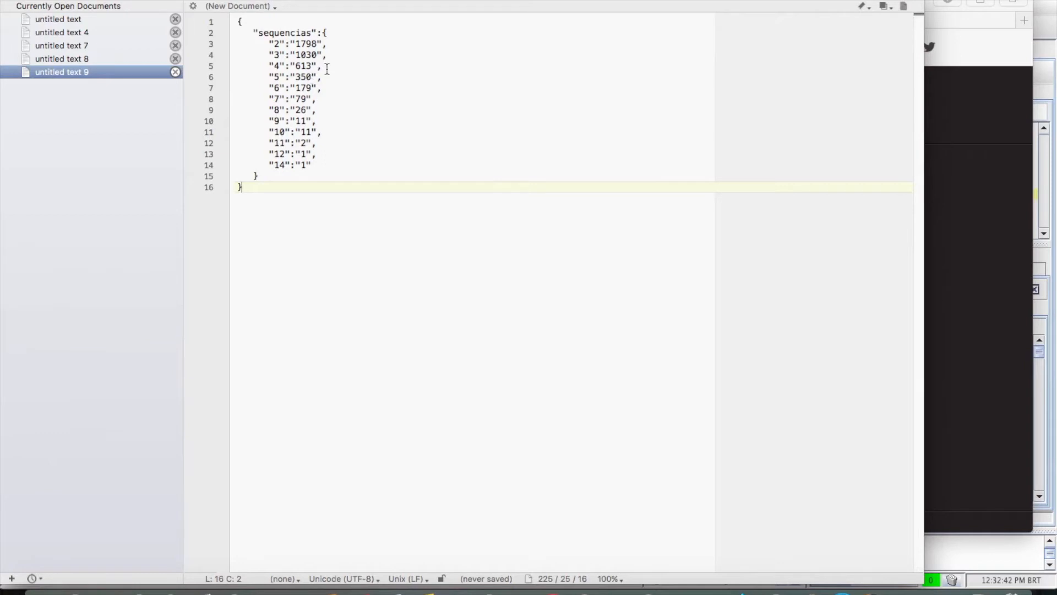
# - Highlight the sequencias entries "2" to "5" line by line to examine the shortest sequences
pyautogui.click(341, 45)
pyautogui.press('super+Left')
pyautogui.hotkey('shift', 'Down')
pyautogui.hotkey('shift', 'Down')
pyautogui.hotkey('shift', 'Down')
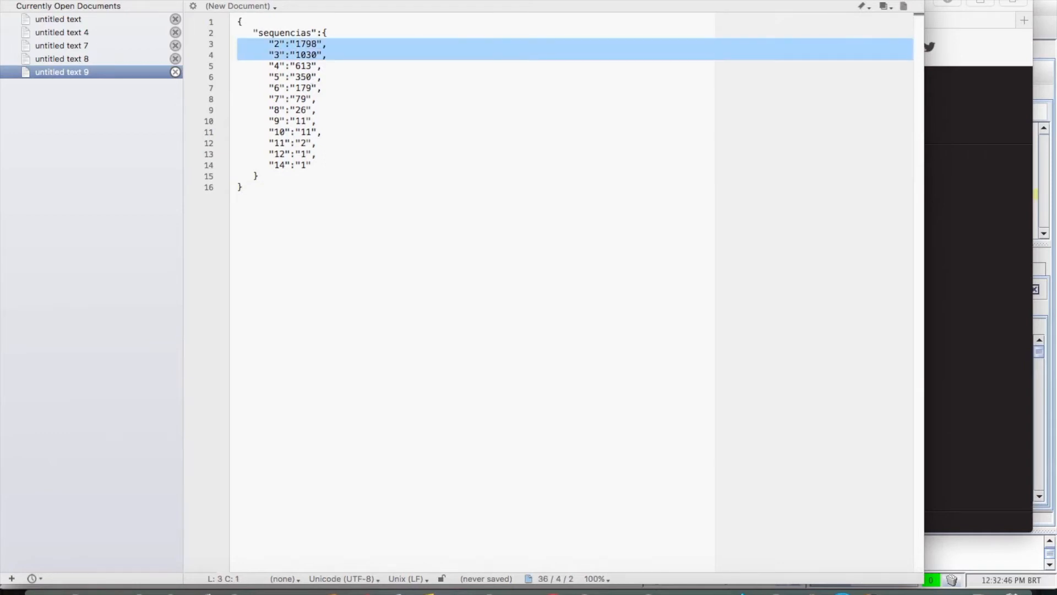
pyautogui.hotkey('shift', 'Up')
pyautogui.hotkey('shift', 'Down')
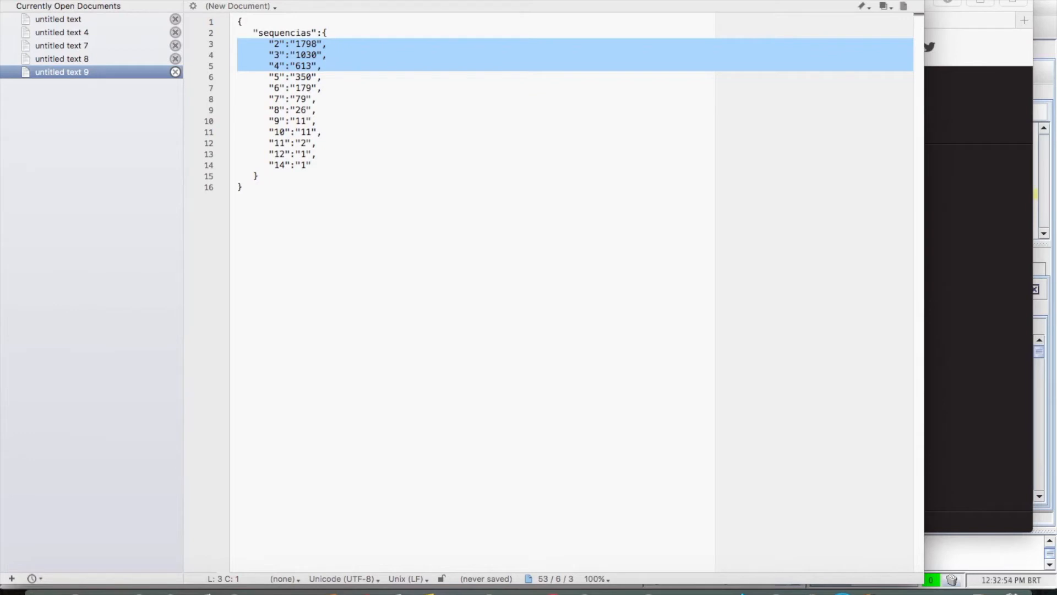
pyautogui.hotkey('shift', 'Down')
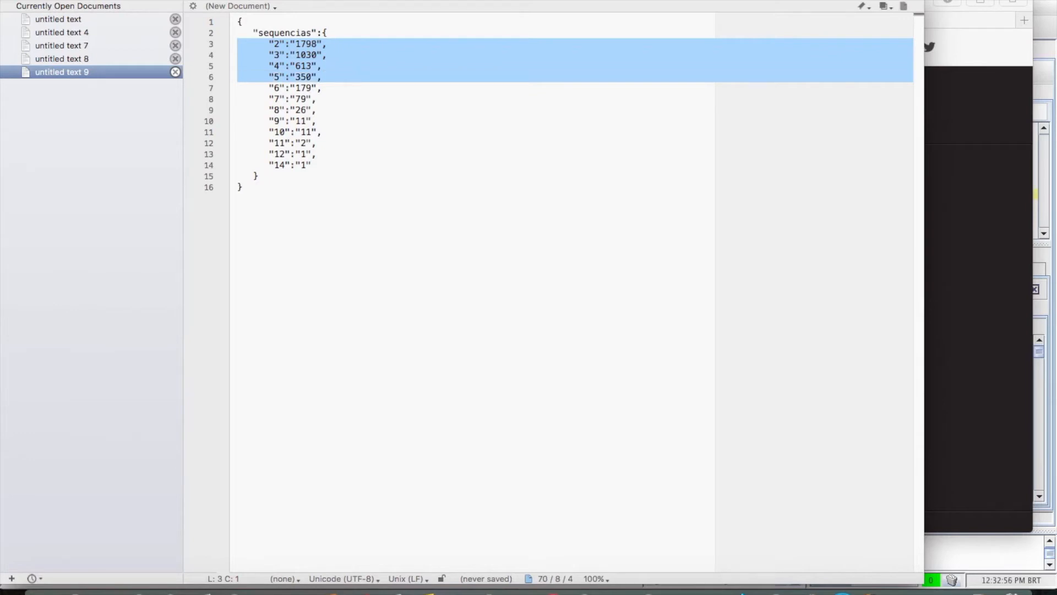
# - Highlight the sequencias entries "6" to "12" to examine the longer sequences, then clear the selection
pyautogui.click(331, 88)
pyautogui.press('super+Left')
pyautogui.hotkey('shift', 'Down')
pyautogui.hotkey('shift', 'Down')
pyautogui.hotkey('shift', 'Down')
pyautogui.hotkey('shift', 'Down')
pyautogui.hotkey('shift', 'Down')
pyautogui.hotkey('shift', 'Down')
pyautogui.hotkey('shift', 'Down')
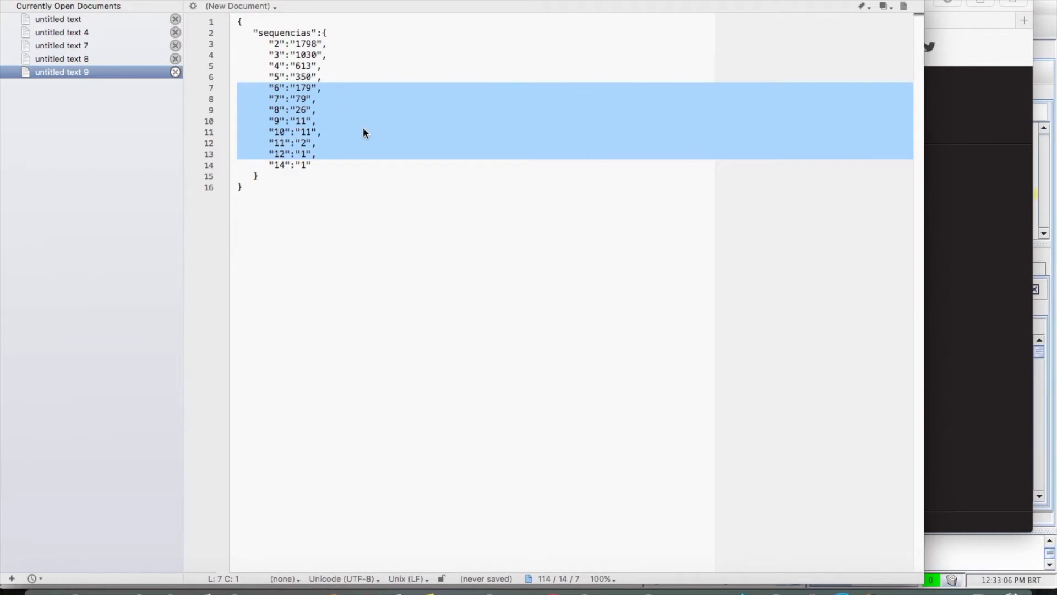
pyautogui.click(382, 122)
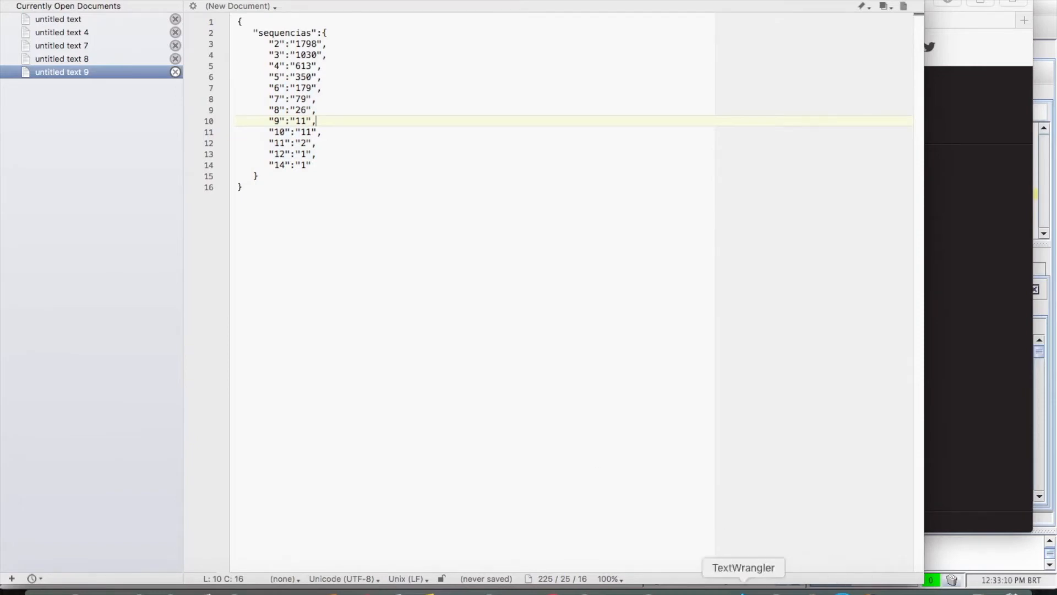
# - Copy the numerosQuentes JSON of contest 1062, technique 3, from SQuirreL SQL Client and process it in Safari's JSON Formatter in place of the sequencias data
pyautogui.click(808, 591)
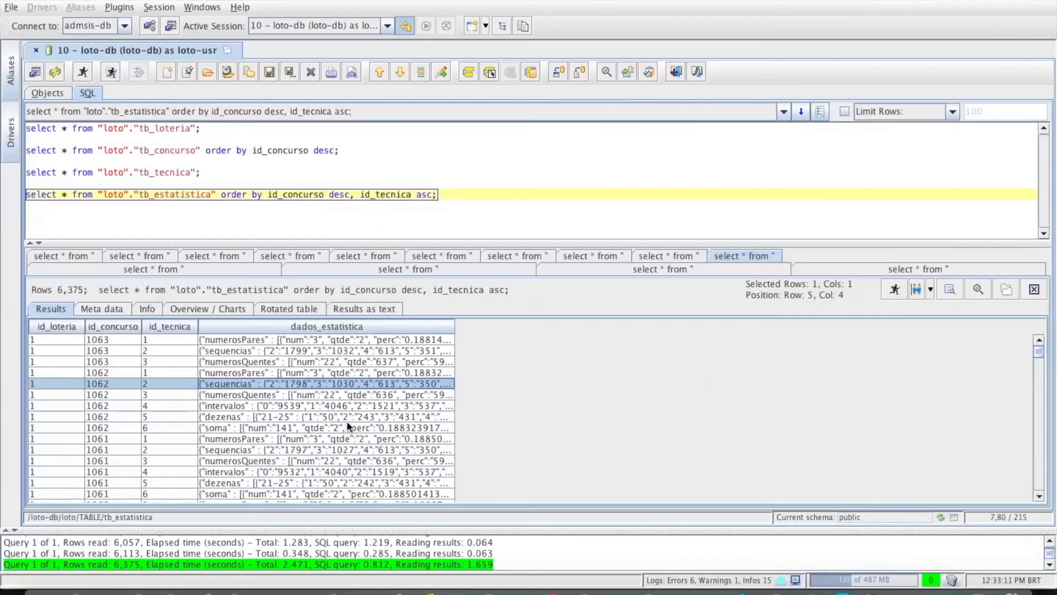
pyautogui.click(304, 395)
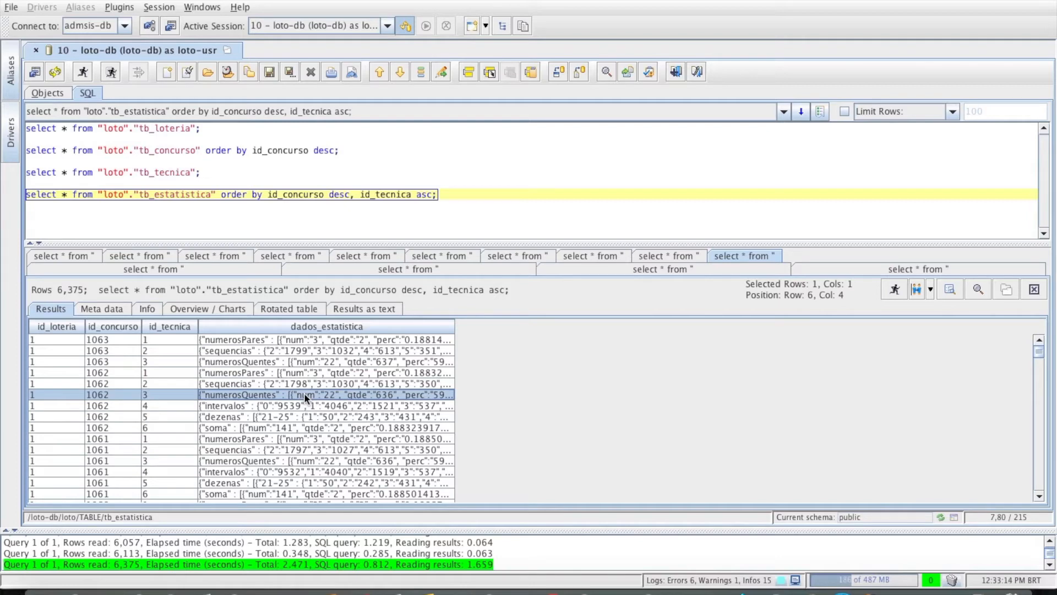
pyautogui.press('super+Tab')
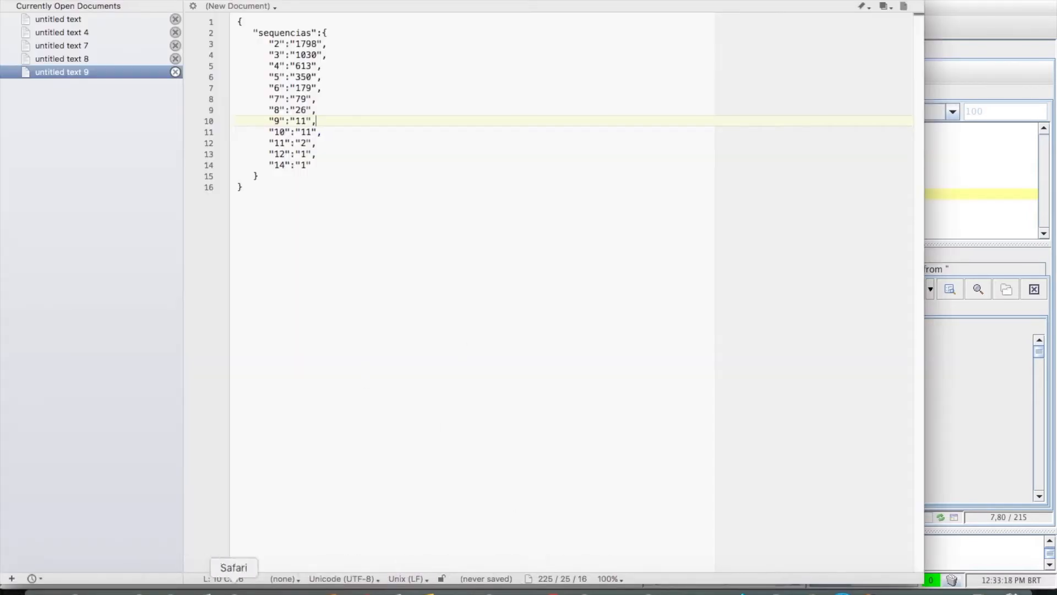
pyautogui.click(233, 588)
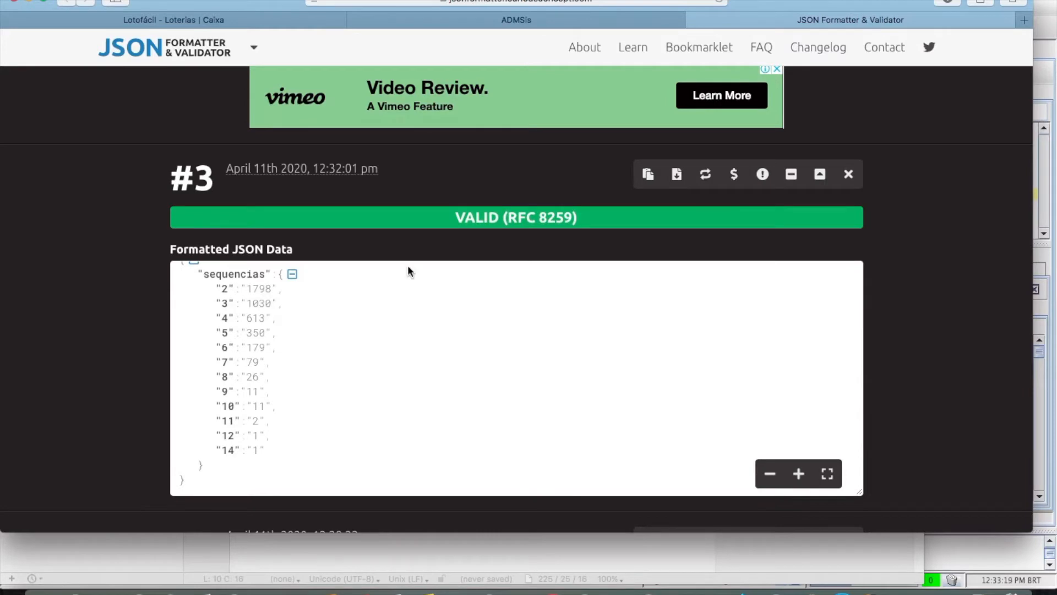
pyautogui.scroll(5, 409, 267)
pyautogui.scroll(2, 467, 236)
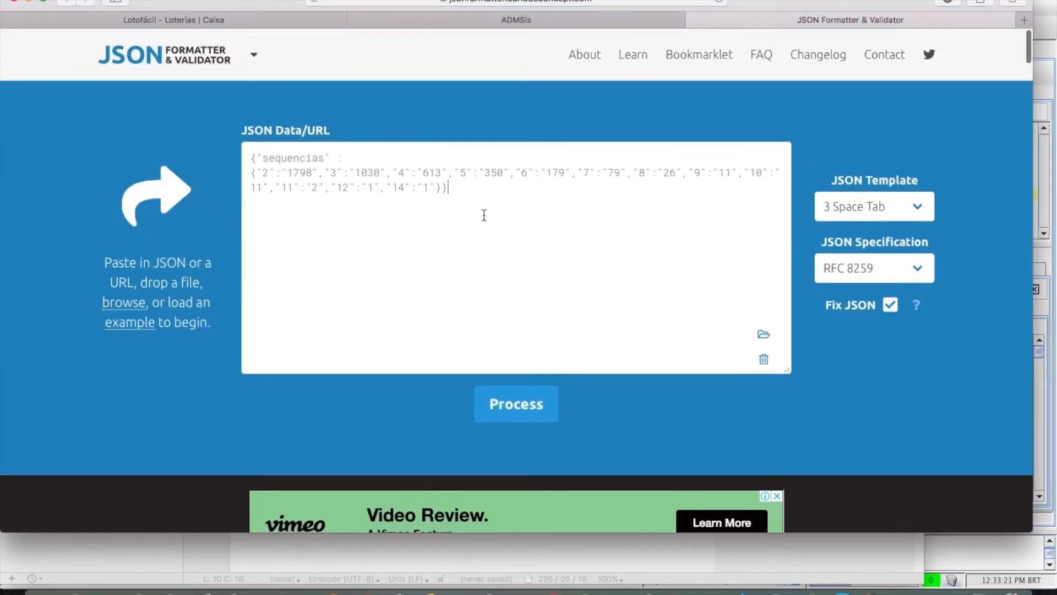
pyautogui.press('super+a')
pyautogui.press('super+v')
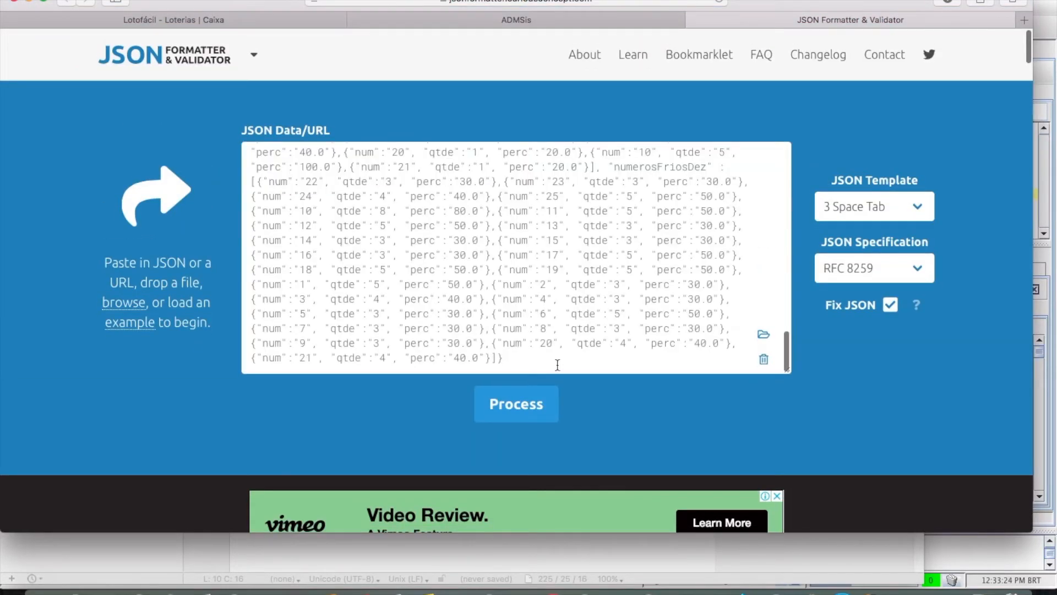
pyautogui.click(526, 405)
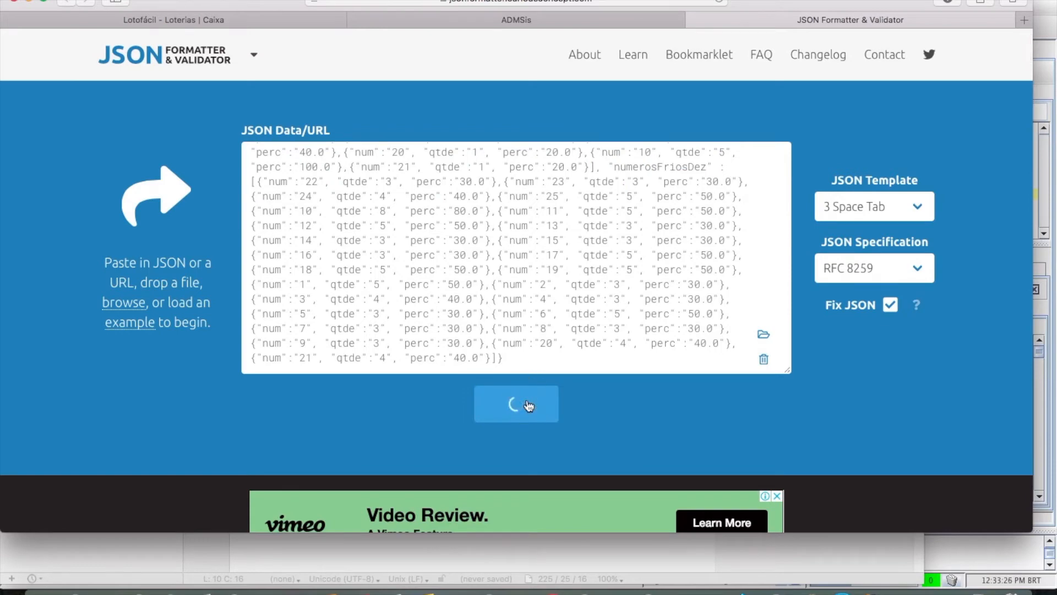
# - Copy the formatted numerosQuentes JSON into a new TextWrangler document and go to its first entries
pyautogui.scroll(-4, 529, 406)
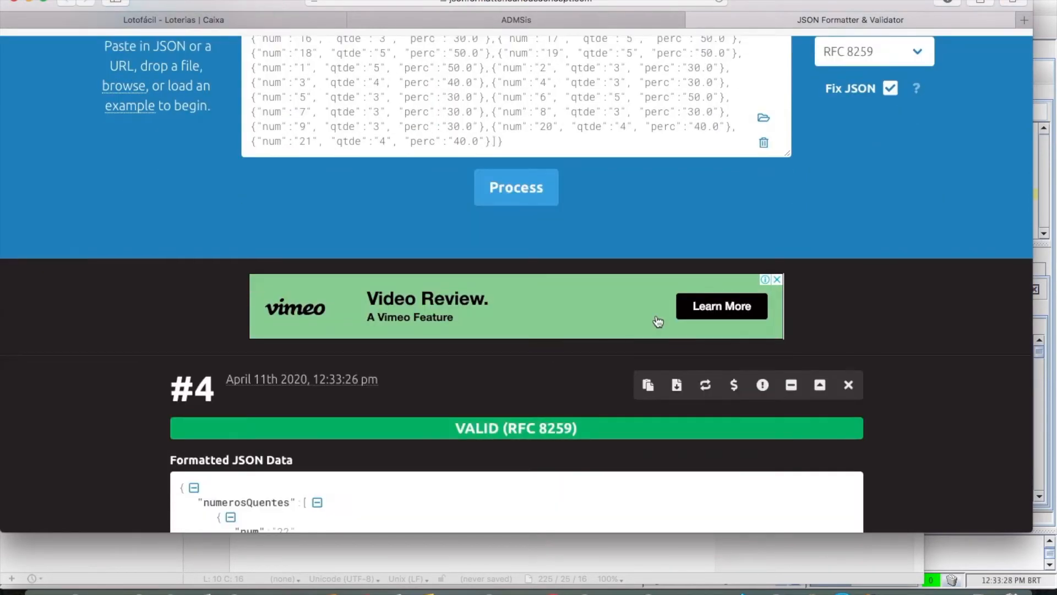
pyautogui.scroll(-1, 663, 328)
pyautogui.click(648, 348)
pyautogui.press('super+Tab')
pyautogui.click(523, 305)
pyautogui.press('super+n')
pyautogui.press('super+v')
pyautogui.scroll(20, 435, 160)
pyautogui.scroll(15, 435, 160)
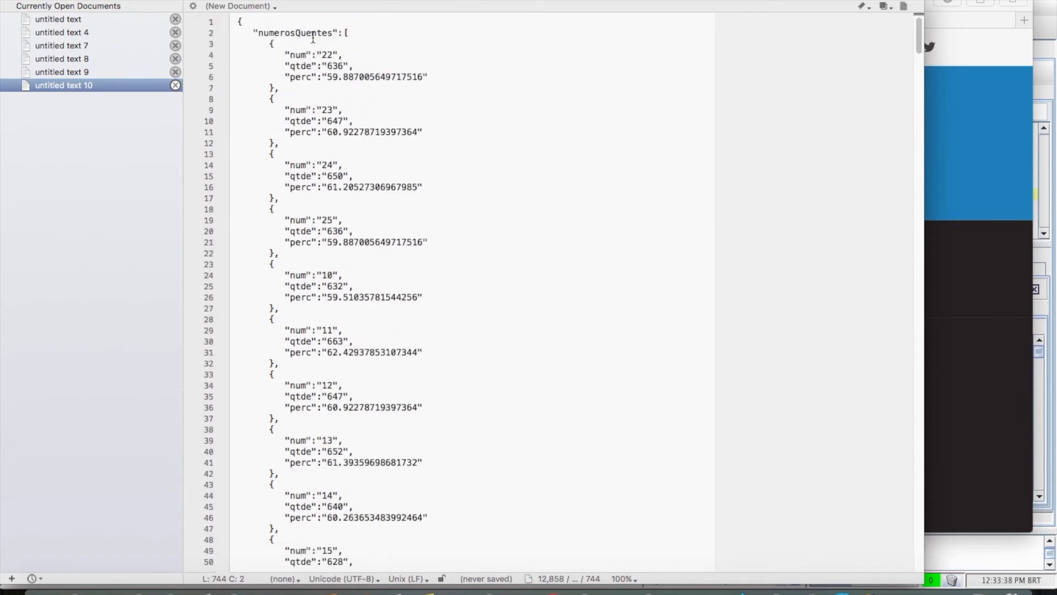
pyautogui.click(334, 91)
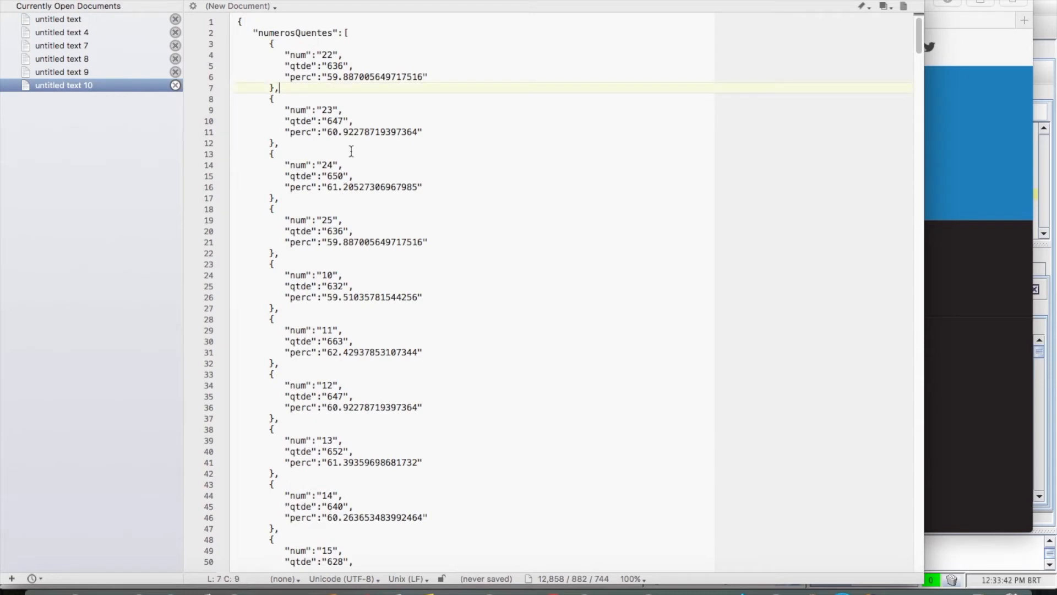
# - Examine the num, qtde and perc fields of the first numerosQuentes entry, then read through the rest of that list
pyautogui.click(327, 54)
pyautogui.doubleClick(334, 66)
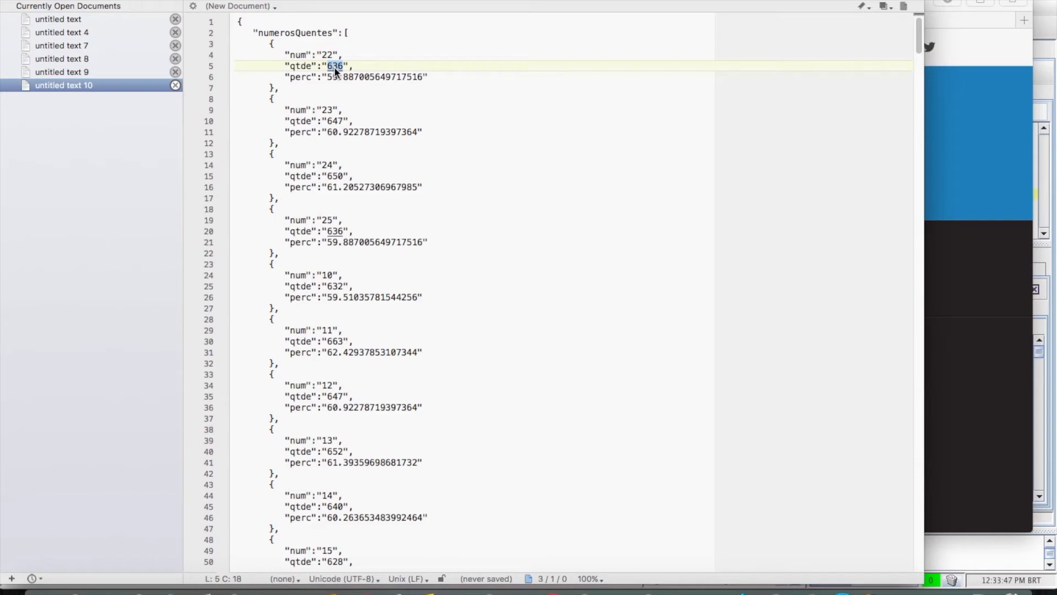
pyautogui.click(337, 77)
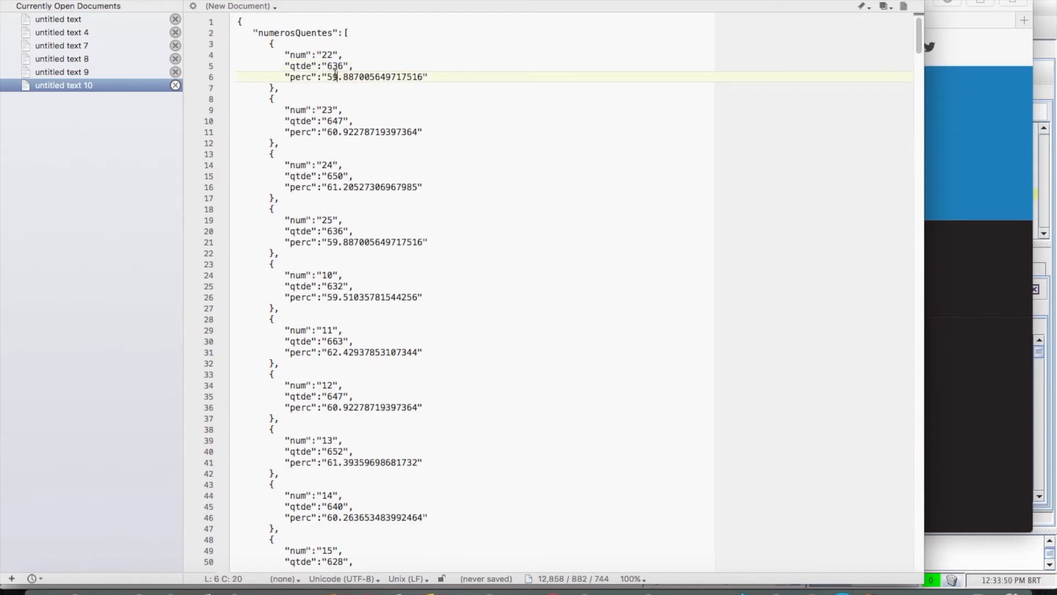
pyautogui.scroll(-20, 321, 231)
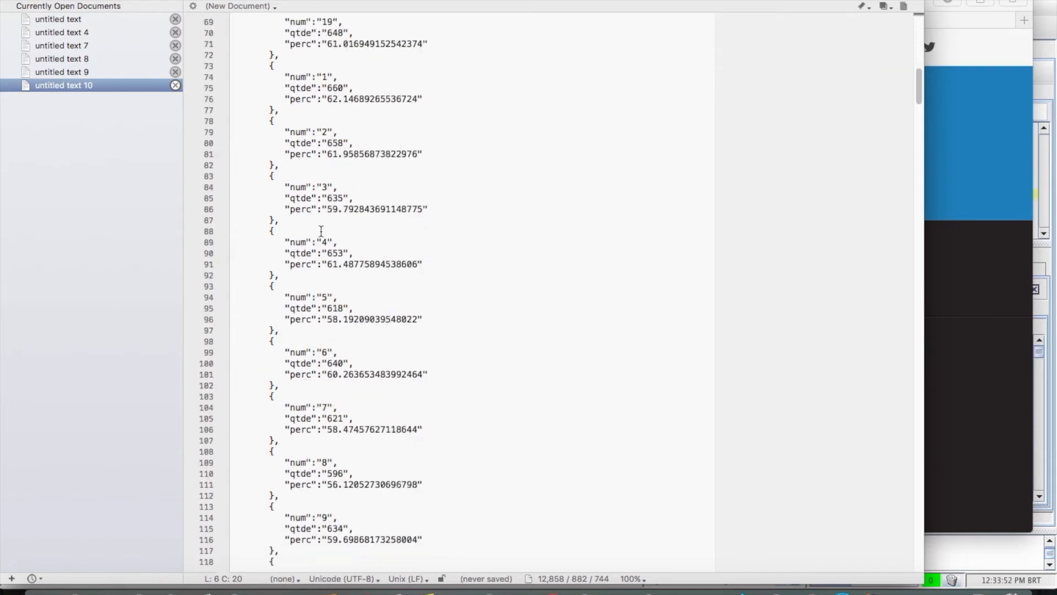
pyautogui.scroll(-8, 321, 231)
pyautogui.scroll(1, 321, 232)
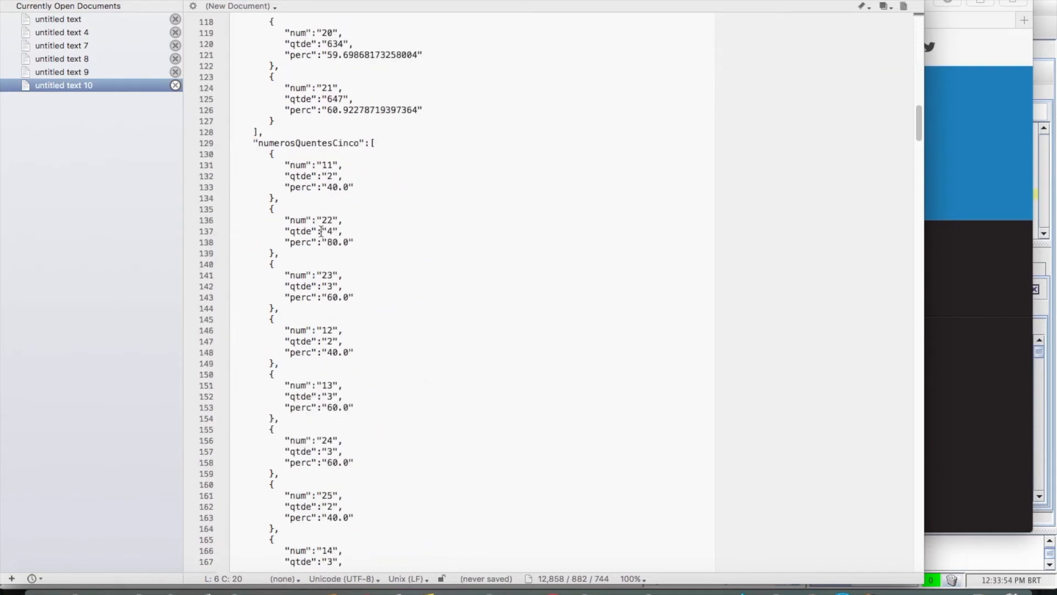
# - Examine the numerosQuentesCinco list and the start of the numerosQuentesDez list
pyautogui.click(341, 128)
pyautogui.click(332, 143)
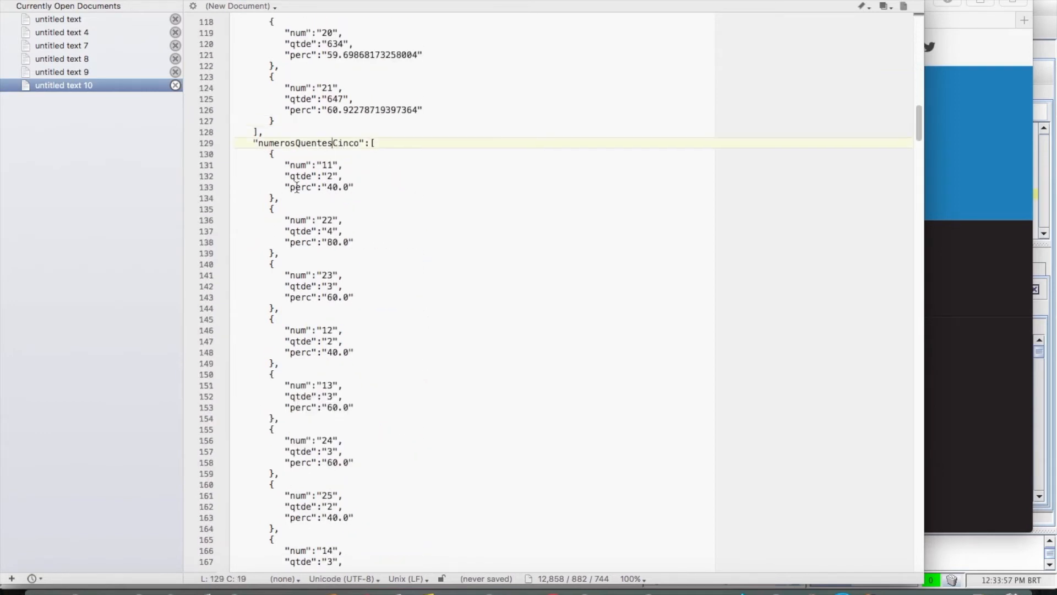
pyautogui.scroll(-20, 314, 237)
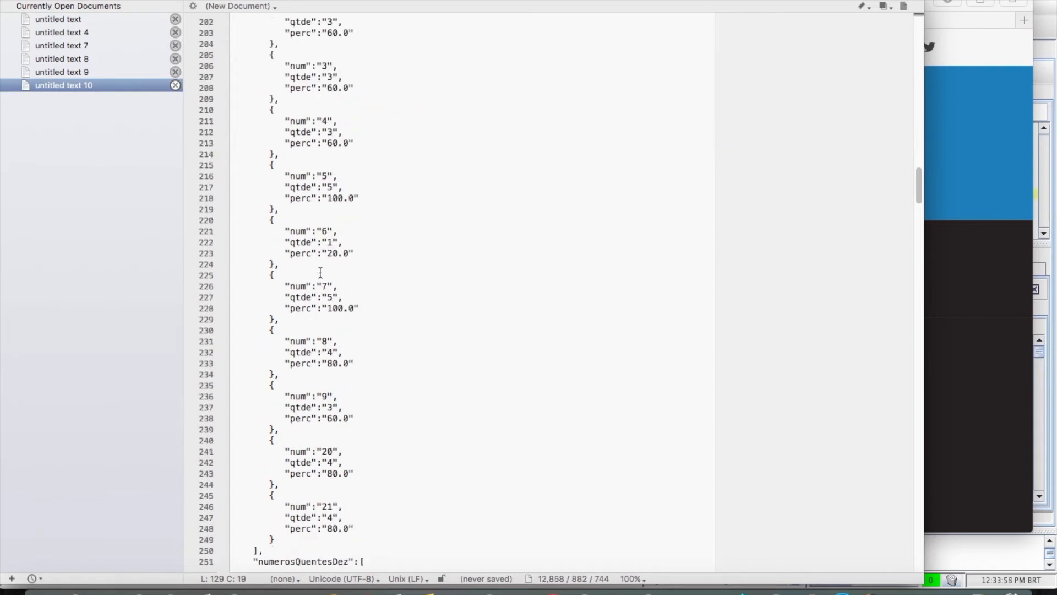
pyautogui.click(318, 352)
pyautogui.scroll(-11, 317, 351)
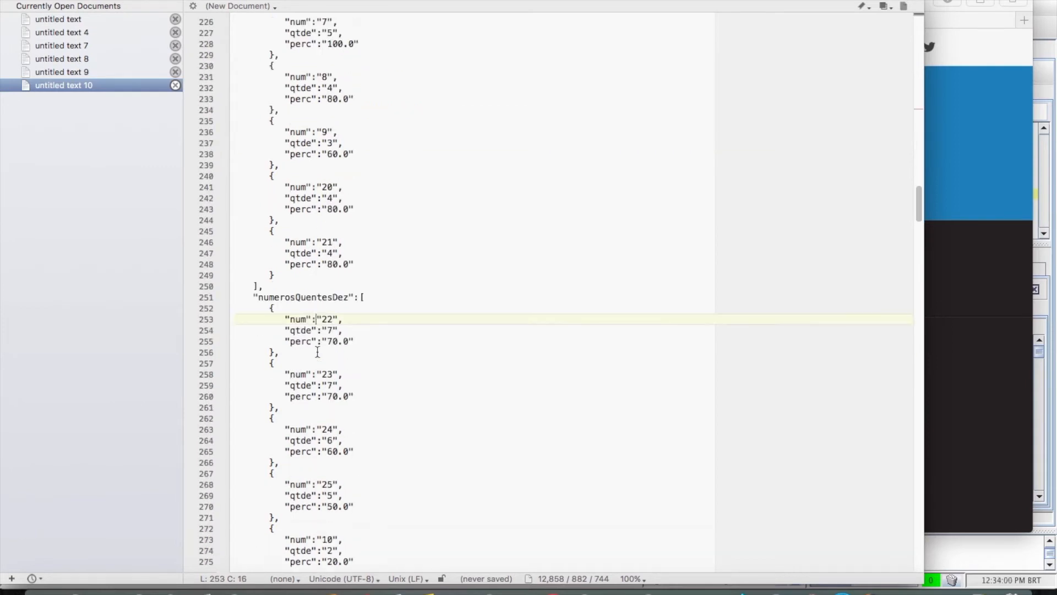
# - Examine the cold-number statistics from the numerosFrios list through numerosFriosDez, returning to the start of numerosFriosDez
pyautogui.scroll(-20, 318, 353)
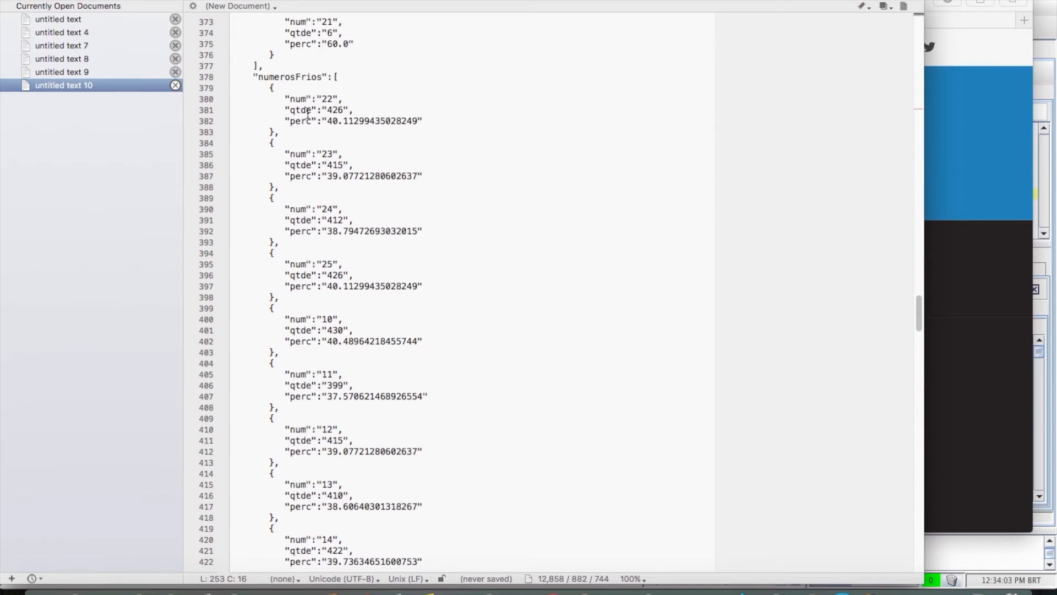
pyautogui.click(304, 99)
pyautogui.scroll(-9, 325, 364)
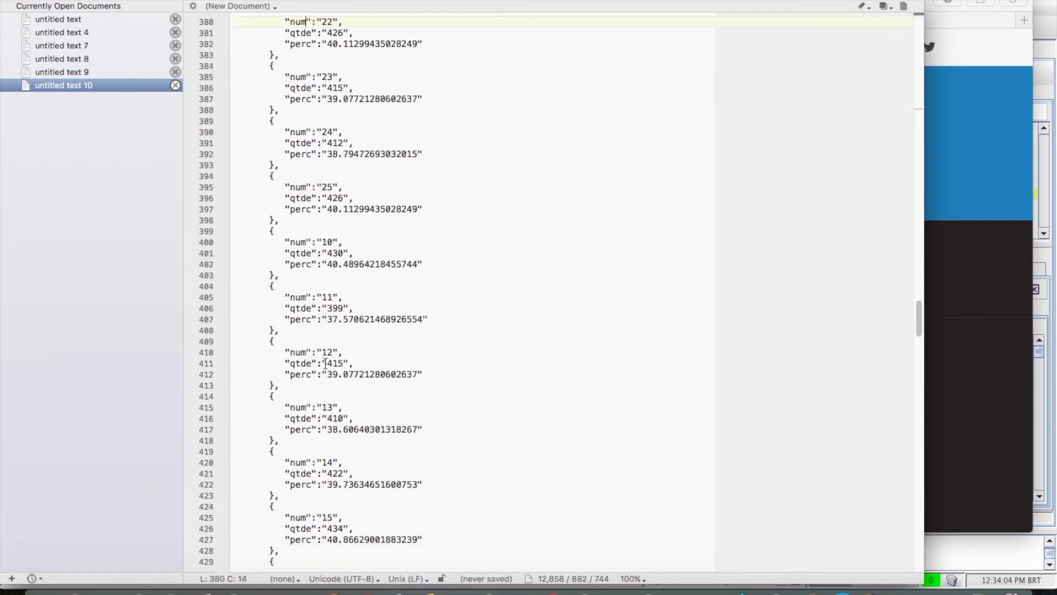
pyautogui.scroll(-13, 325, 364)
pyautogui.click(326, 363)
pyautogui.scroll(-20, 325, 363)
pyautogui.click(326, 362)
pyautogui.scroll(-15, 325, 362)
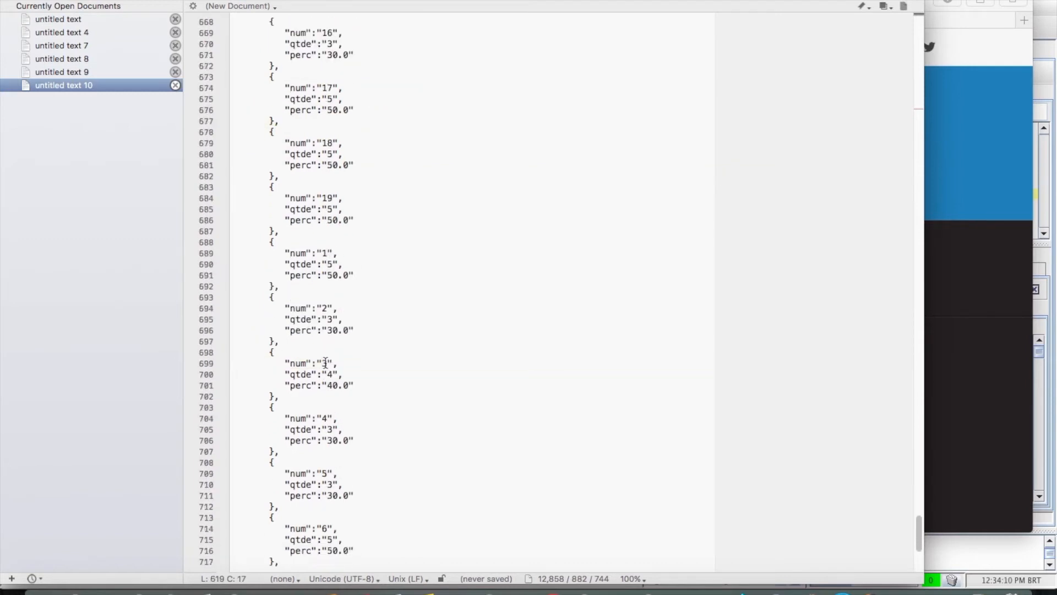
pyautogui.scroll(4, 325, 362)
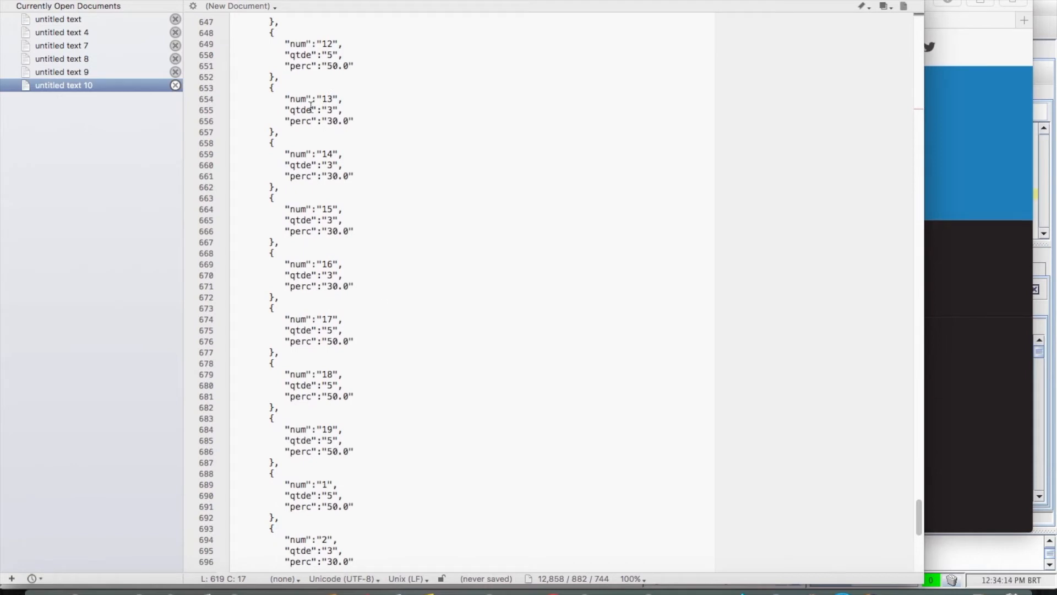
pyautogui.scroll(6, 312, 134)
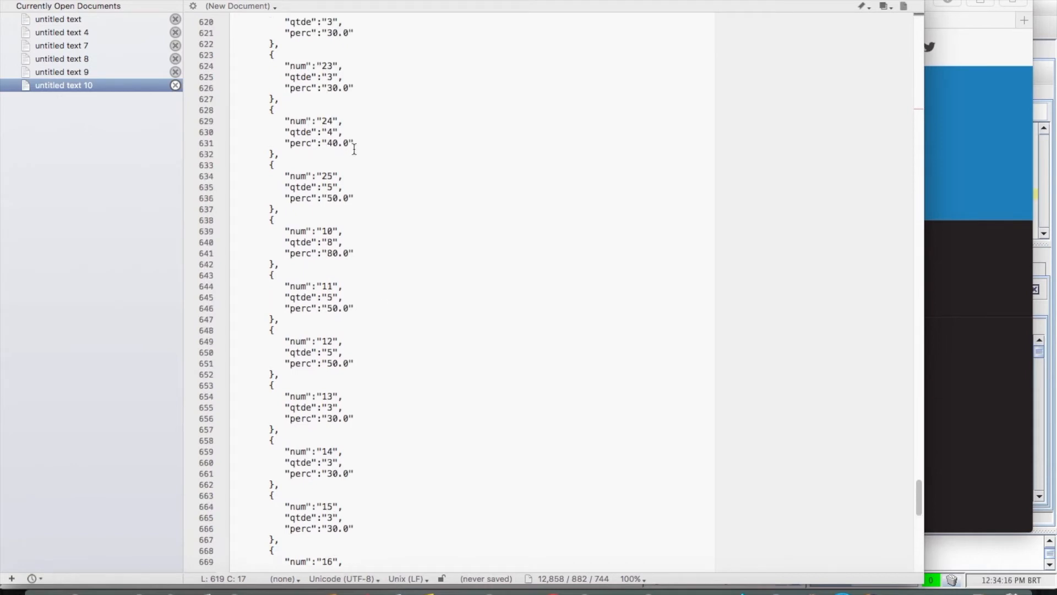
pyautogui.scroll(8, 353, 154)
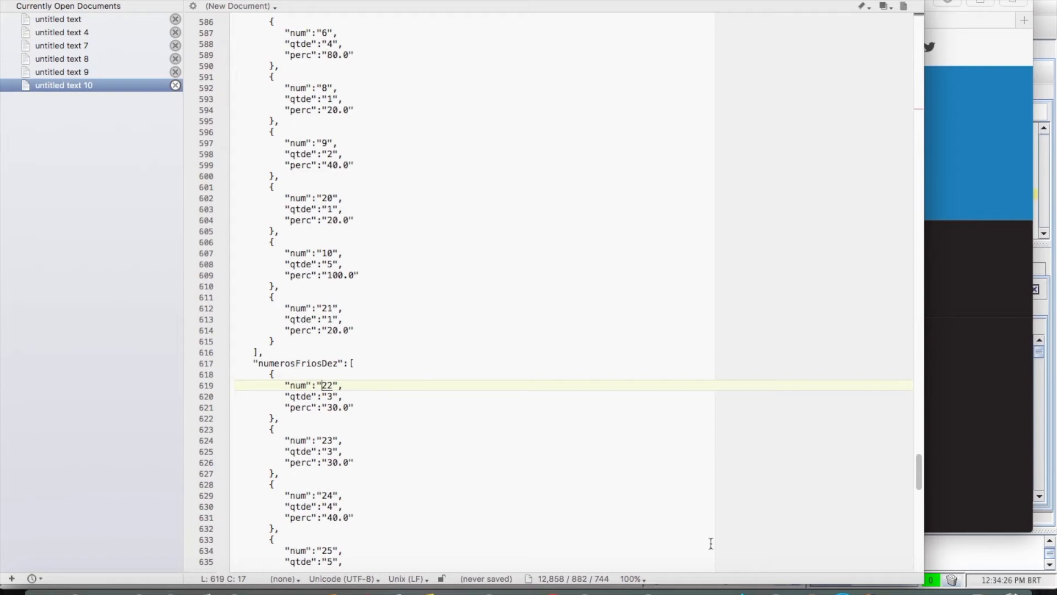
# - Copy the intervalos JSON of contest 1062, technique 4, from SQuirreL SQL Client and process it in Safari's JSON Formatter in place of the numerosQuentes data
pyautogui.click(807, 590)
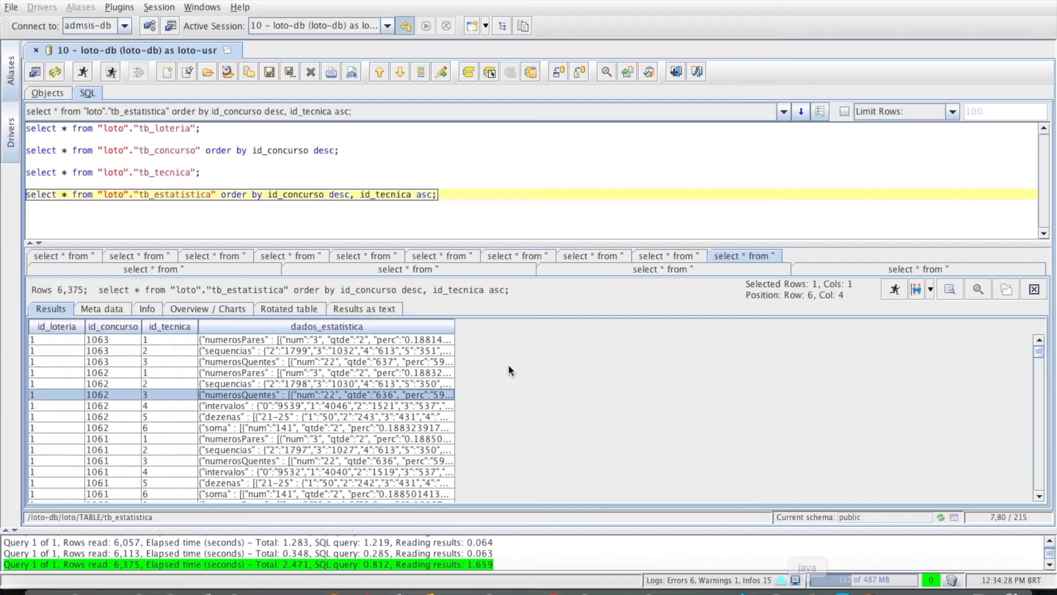
pyautogui.click(315, 405)
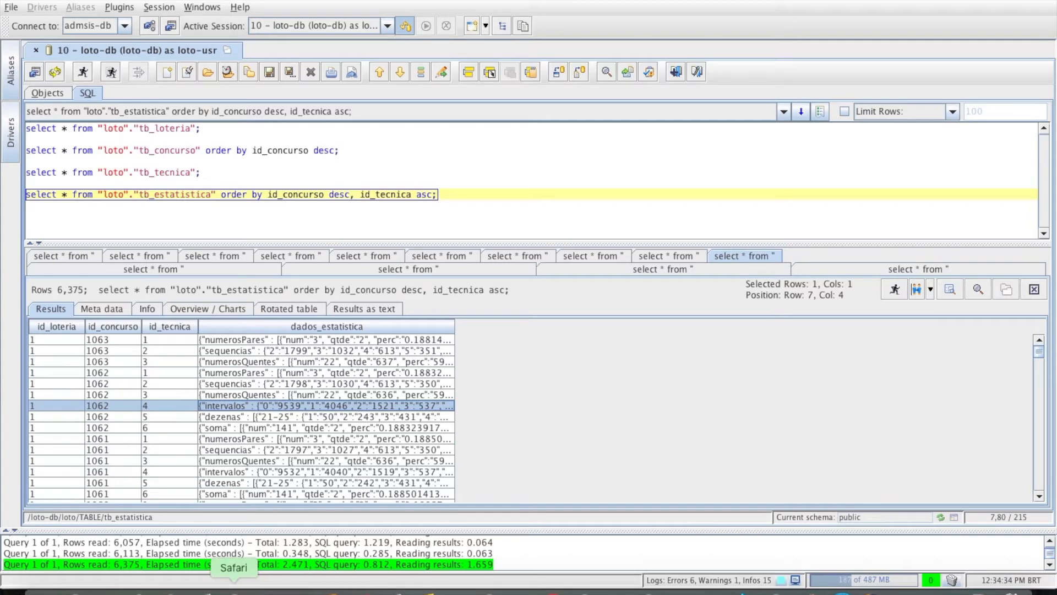
pyautogui.click(234, 589)
pyautogui.scroll(5, 514, 200)
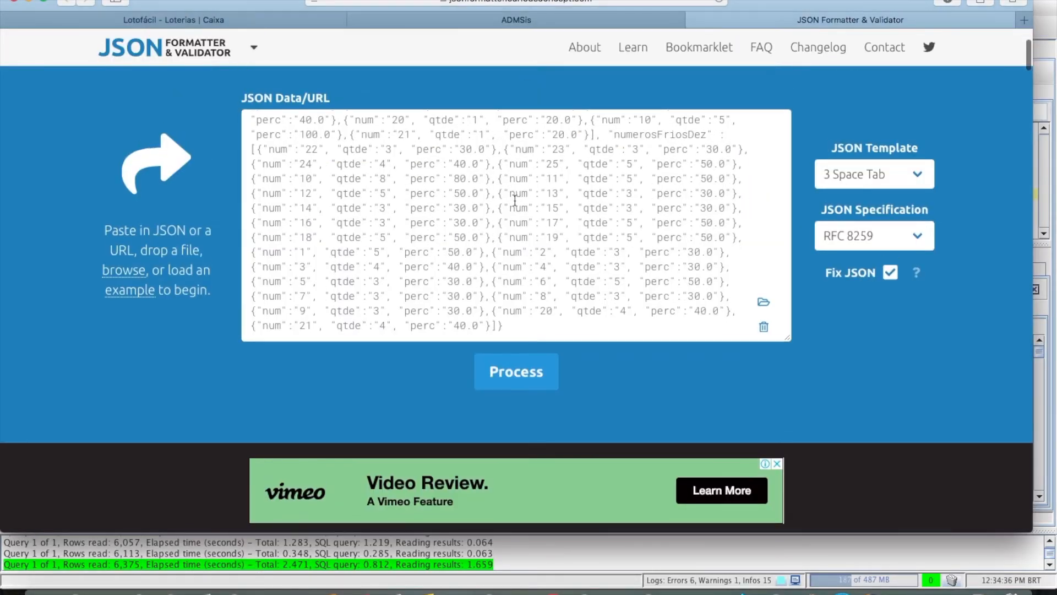
pyautogui.press('super+a')
pyautogui.write('{"intervalos" : {"0":"9539","1":"4046","2":"1521","3":"537","4":"209","5":"58","6":"17","7":"3"}}')
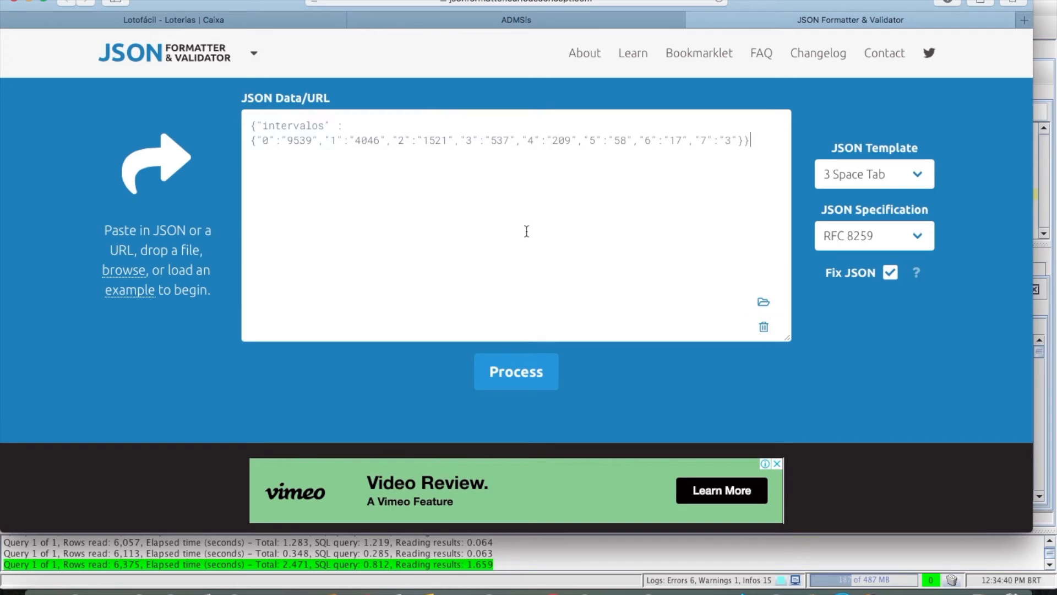
pyautogui.click(517, 377)
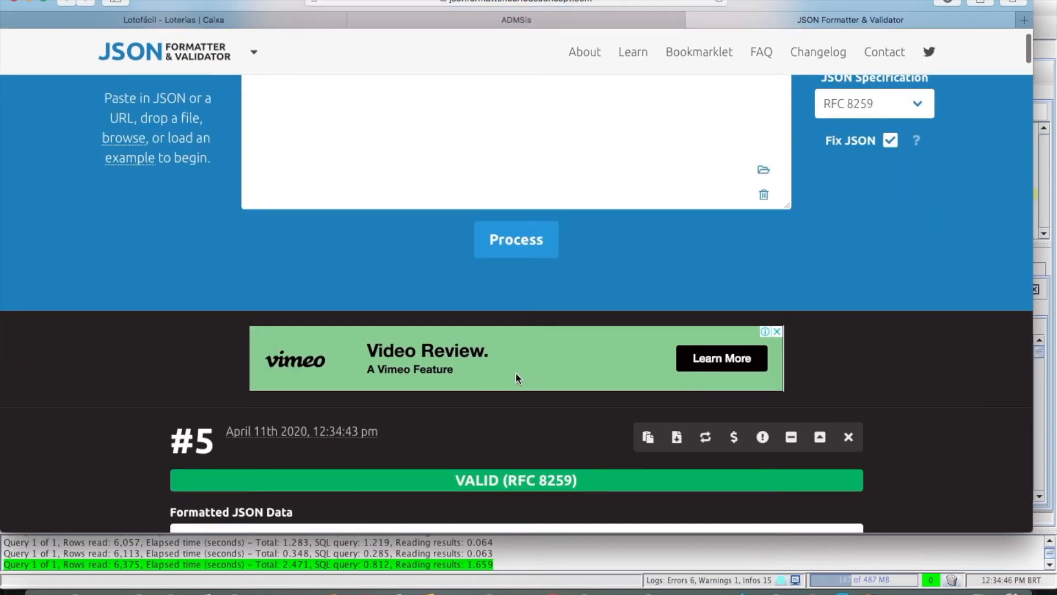
# - Copy the formatted intervalos JSON into a new TextWrangler document
pyautogui.scroll(-5, 515, 372)
pyautogui.click(655, 204)
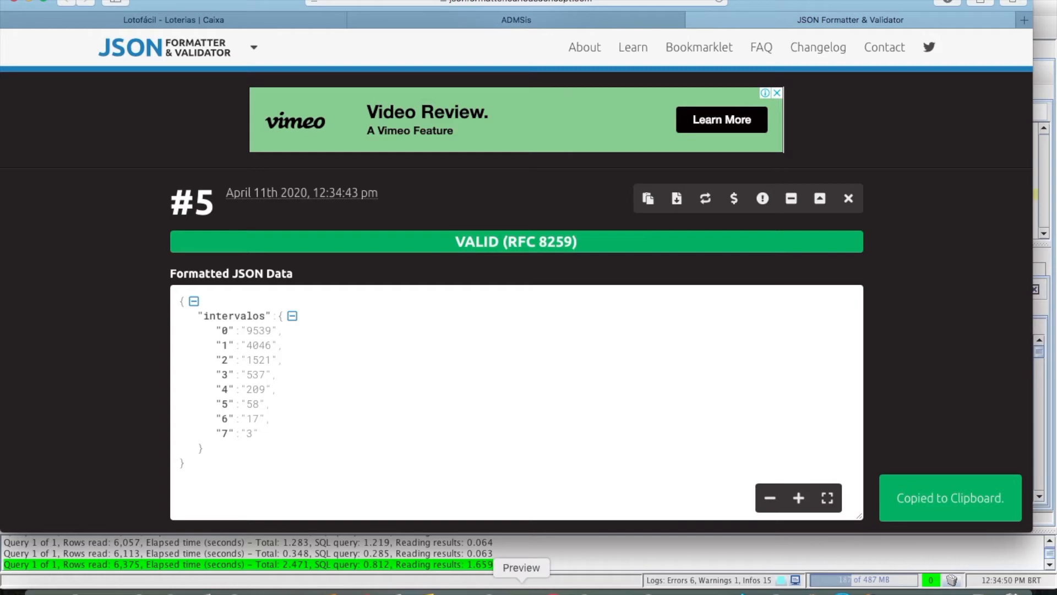
pyautogui.click(744, 588)
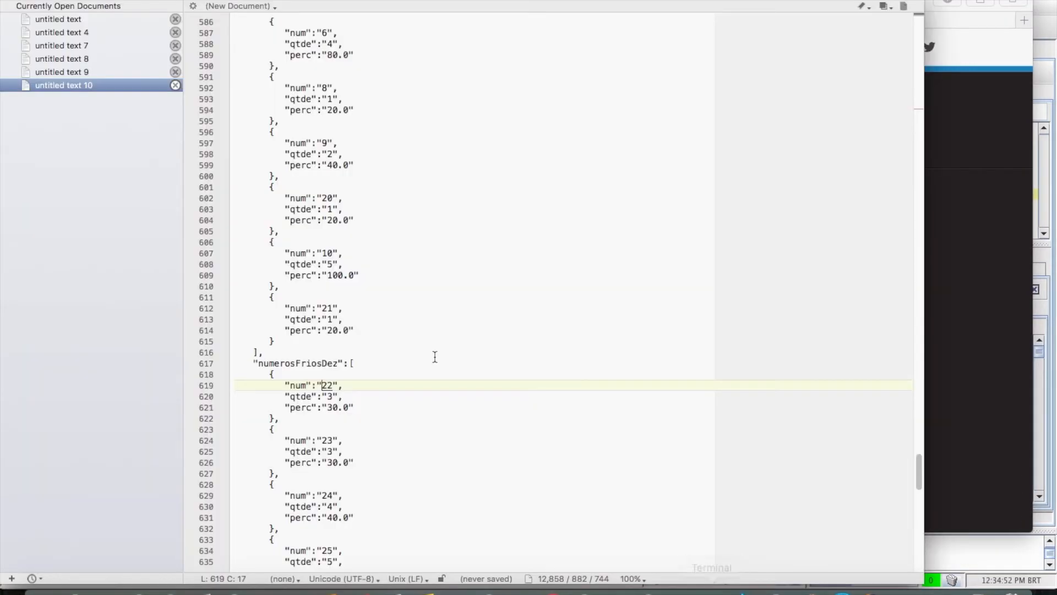
pyautogui.click(394, 301)
pyautogui.press('super+n')
pyautogui.press('super+v')
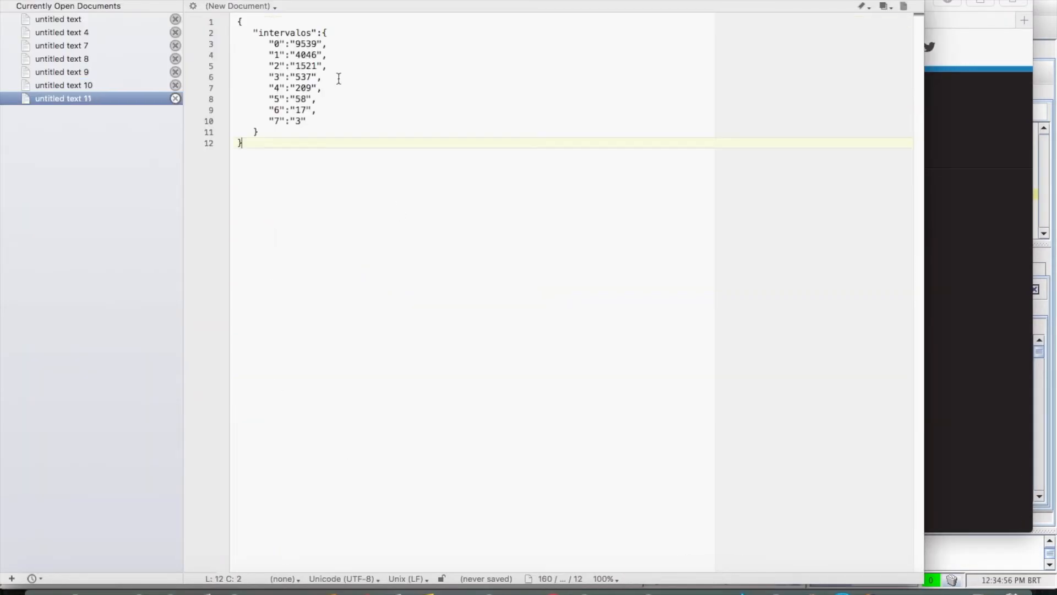
# - Highlight the intervalos values of "0", "1" and "2" one by one, then entries "3" to "7" together to examine them, and clear the selection
pyautogui.doubleClick(298, 44)
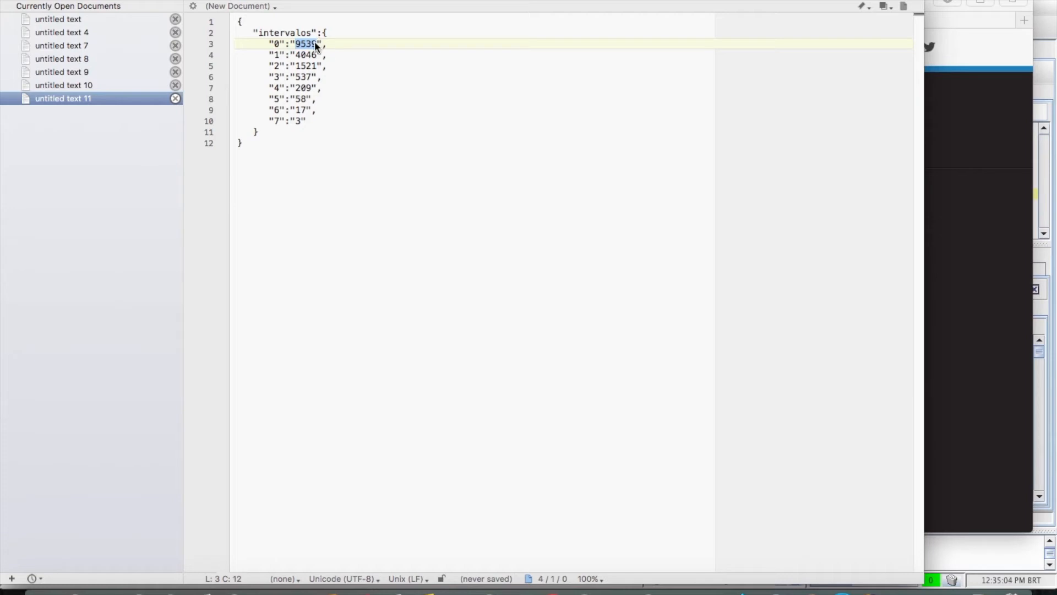
pyautogui.doubleClick(306, 54)
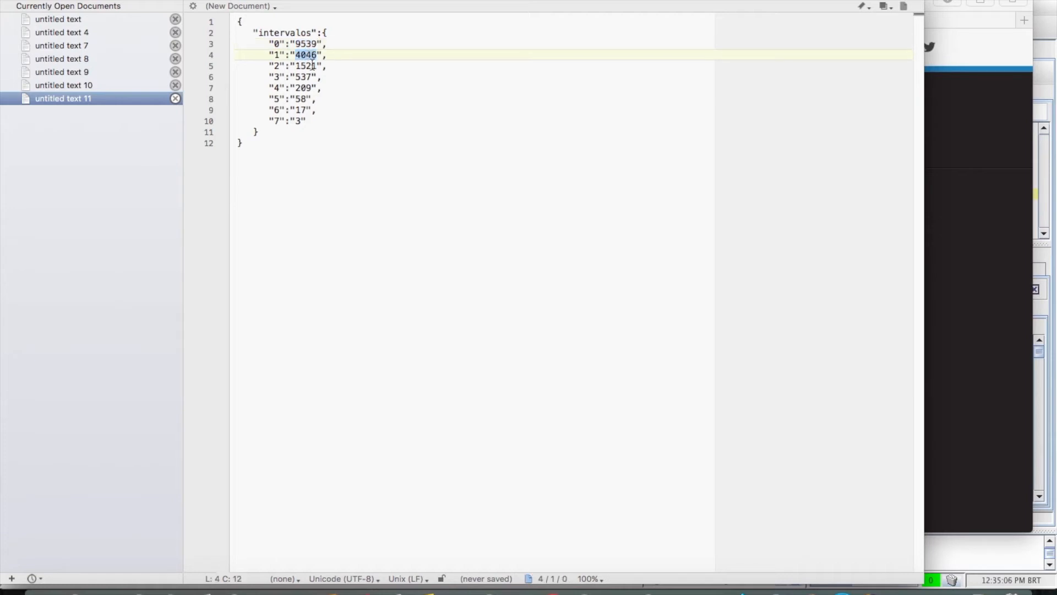
pyautogui.doubleClick(306, 65)
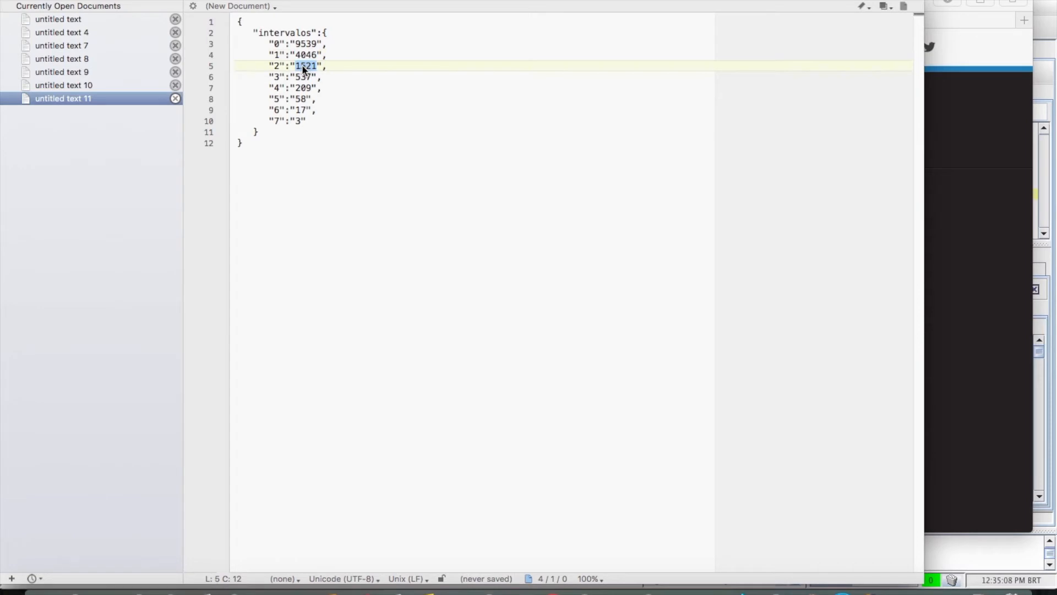
pyautogui.click(298, 120)
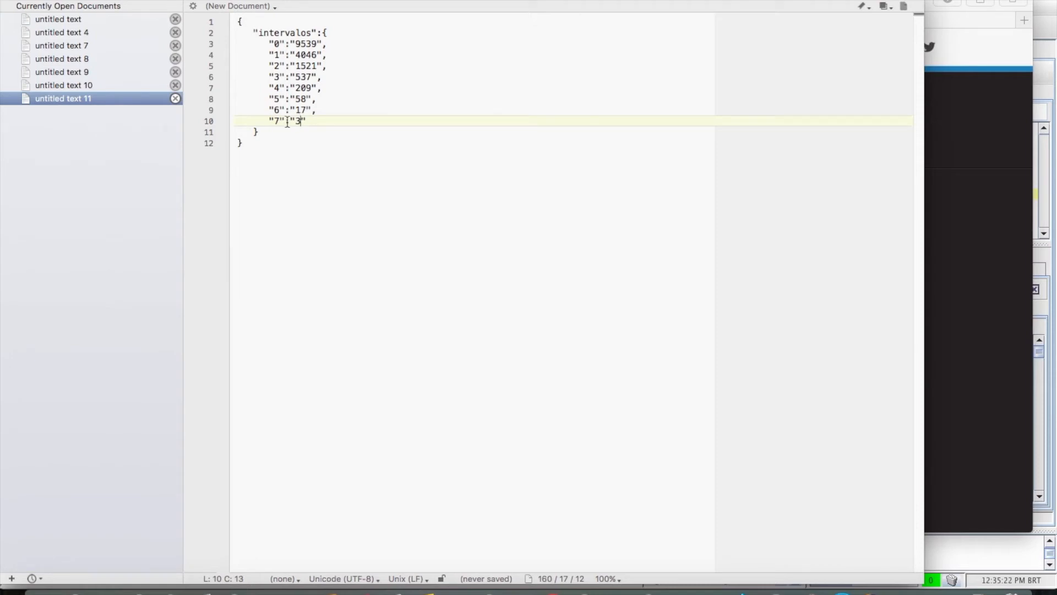
pyautogui.click(315, 124)
pyautogui.moveTo(315, 124); pyautogui.dragTo(224, 76)
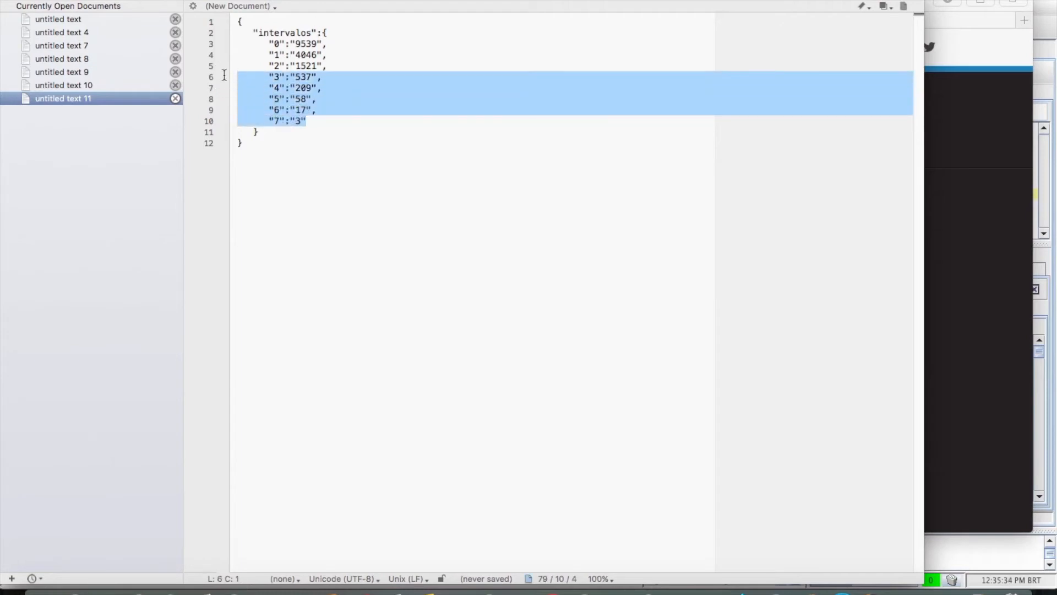
pyautogui.click(317, 124)
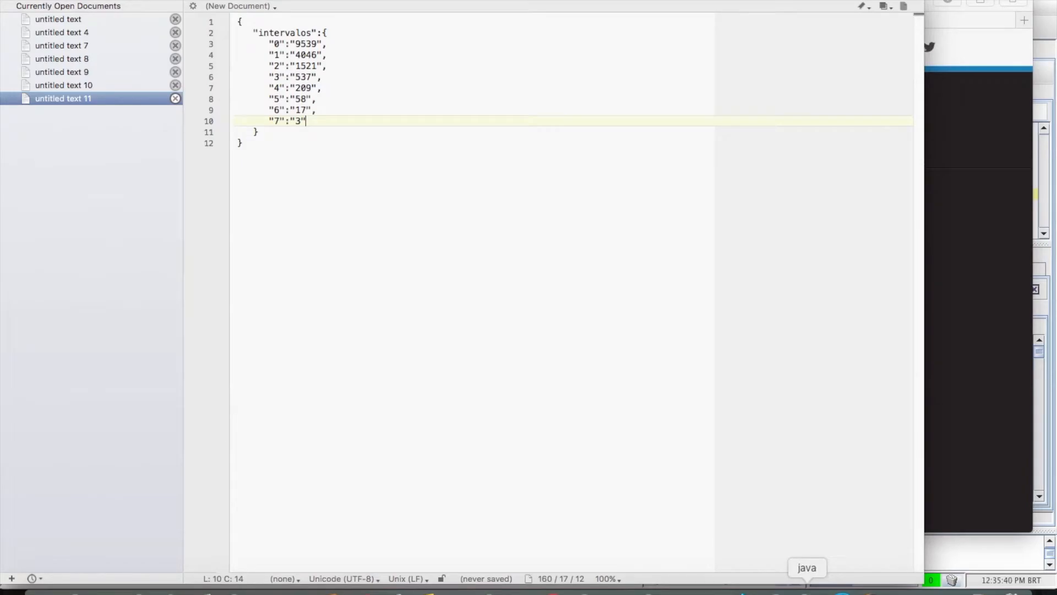
# - Copy the dezenas JSON of id_concurso 1062 from the database client's results and process it in Safari's JSON Formatter, replacing the previous input
pyautogui.click(808, 588)
pyautogui.click(277, 416)
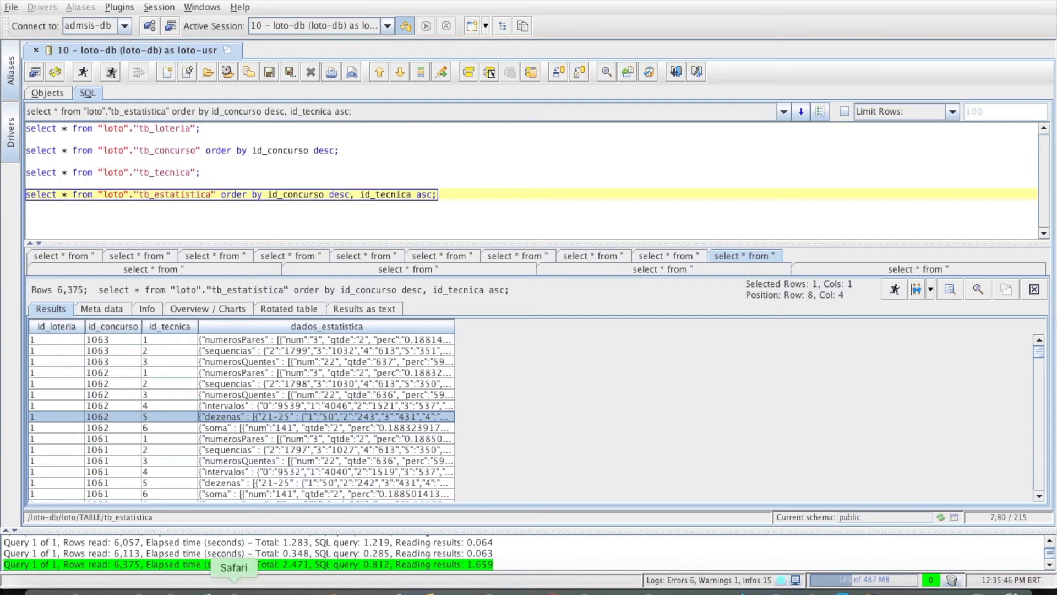
pyautogui.click(233, 588)
pyautogui.scroll(5, 421, 123)
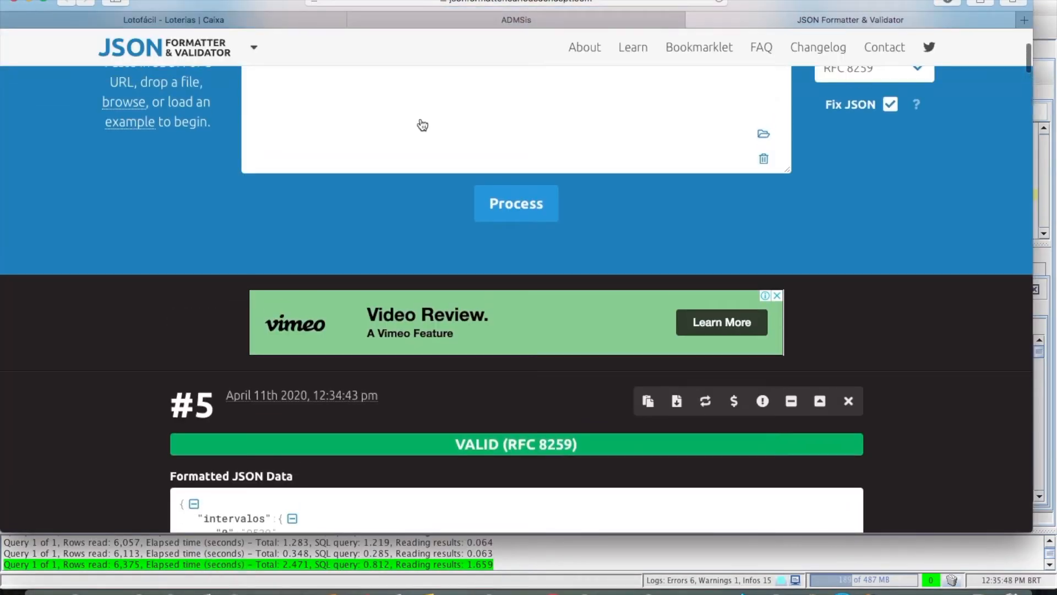
pyautogui.scroll(4, 428, 207)
pyautogui.press('super+a')
pyautogui.press('super+v')
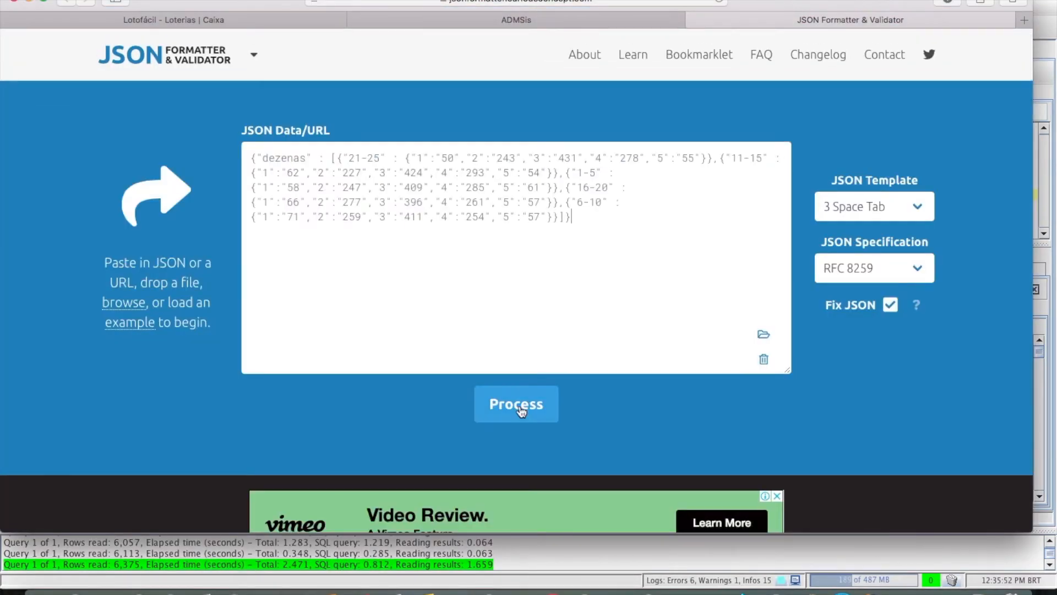
pyautogui.click(521, 411)
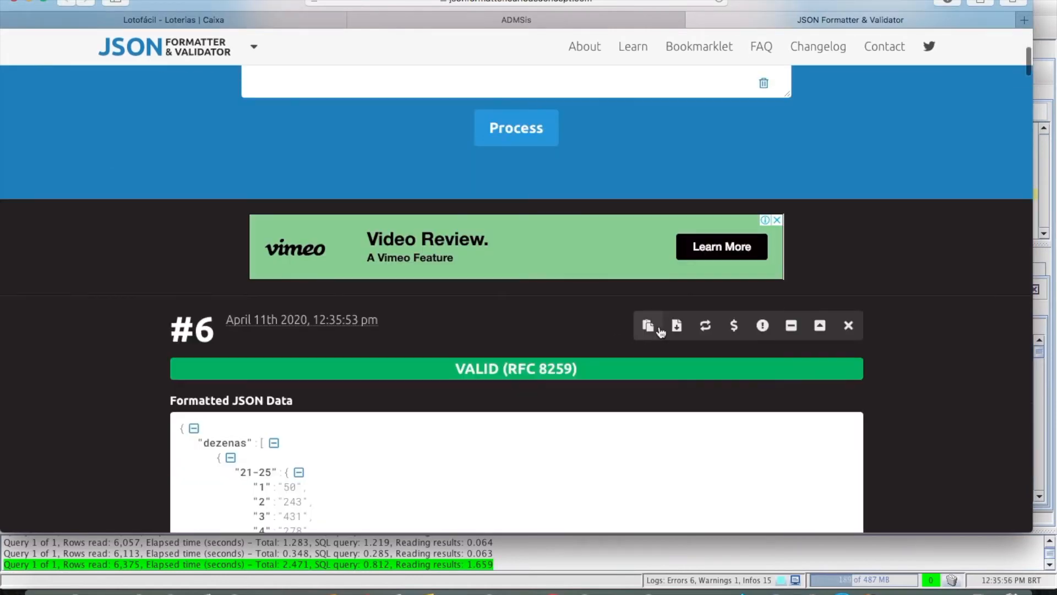
# - Copy the formatted dezenas JSON and paste it into a new document in the text editor
pyautogui.click(660, 331)
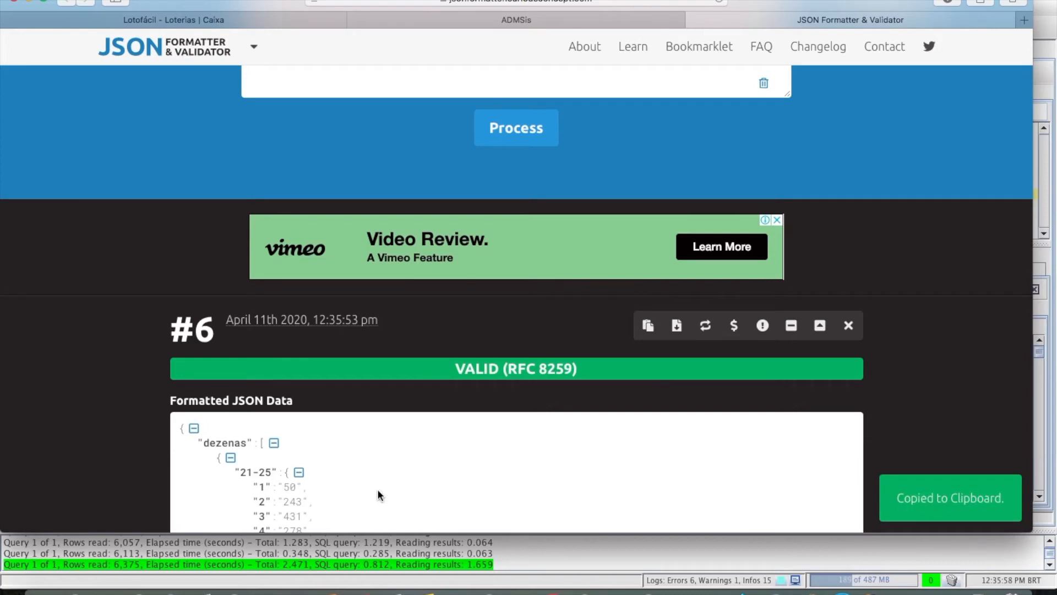
pyautogui.press('super+Tab')
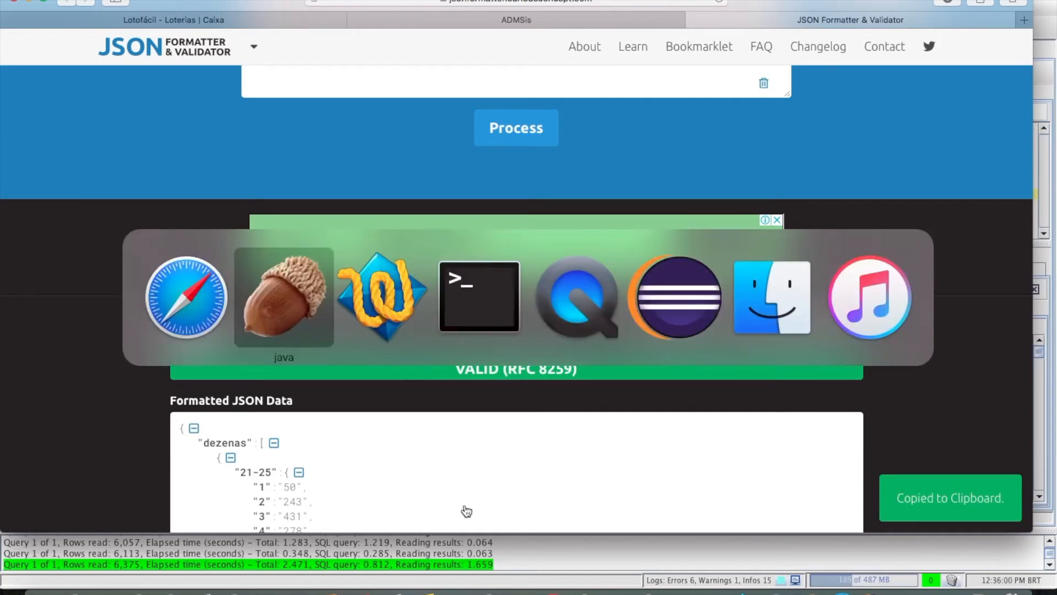
pyautogui.press('super+Tab')
pyautogui.press('super+n')
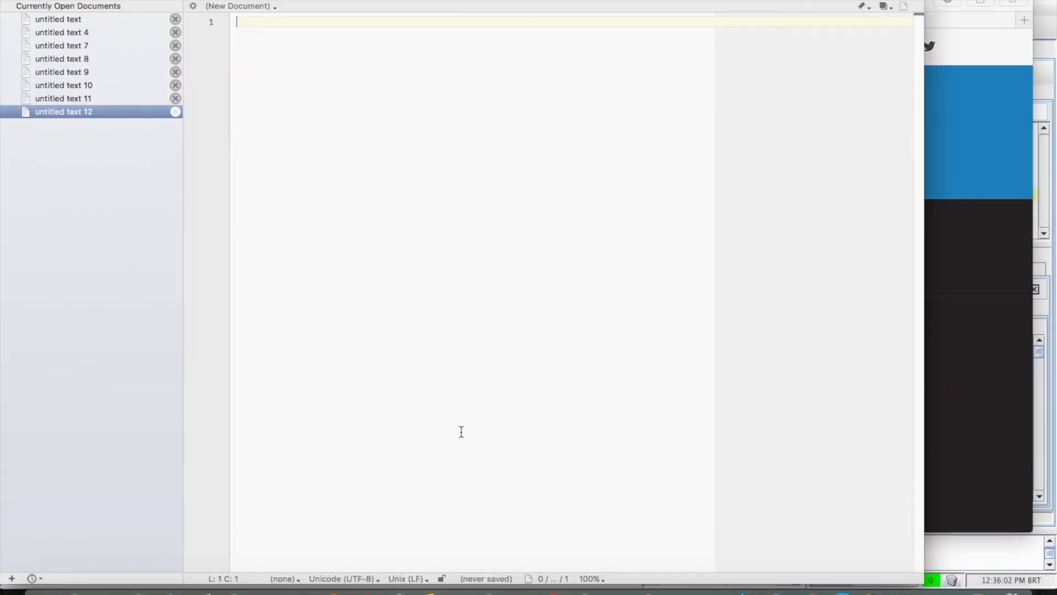
pyautogui.press('super+v')
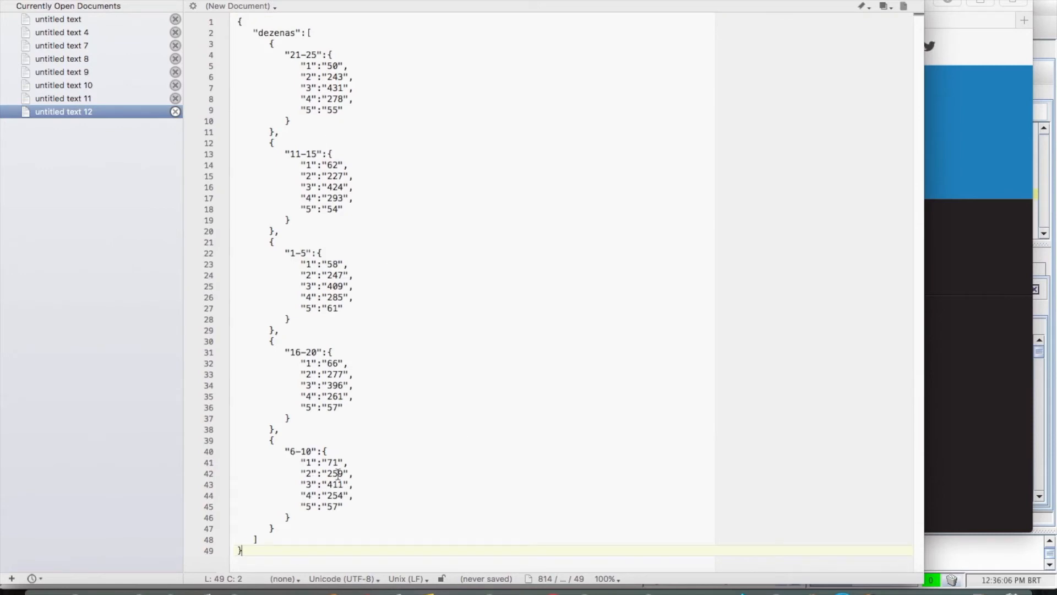
# - Examine the count for each key from "1" to "5" in the "1-5" group of the dezenas JSON
pyautogui.click(315, 264)
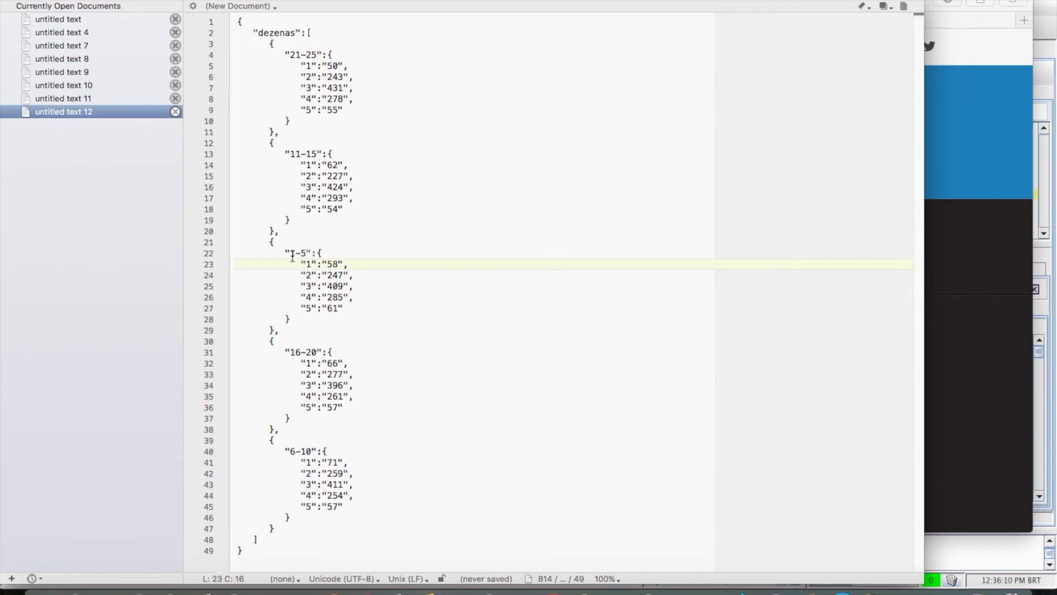
pyautogui.doubleClick(309, 265)
pyautogui.doubleClick(334, 265)
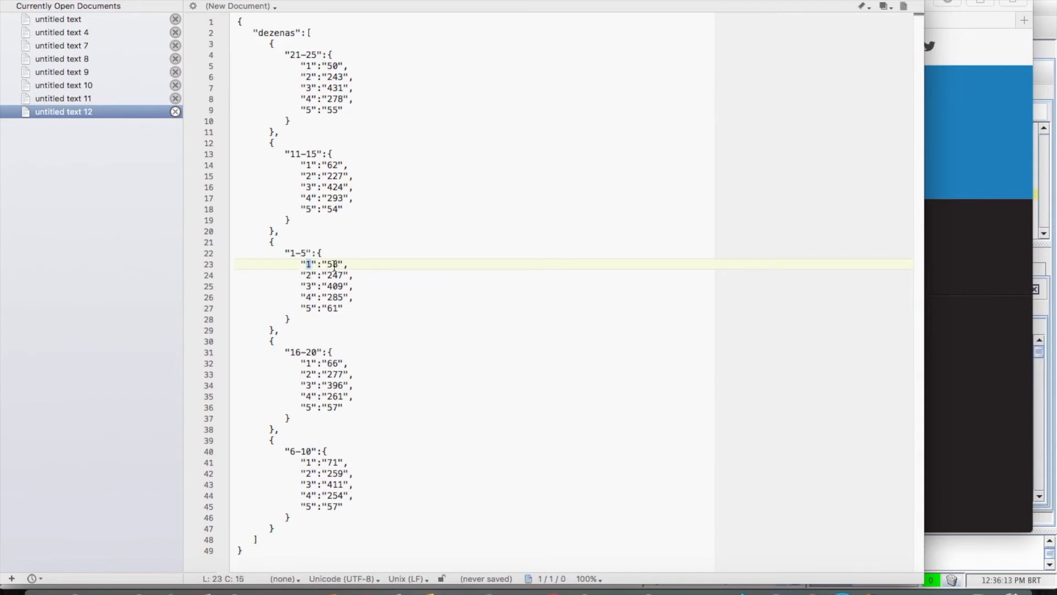
pyautogui.click(306, 278)
pyautogui.doubleClick(334, 275)
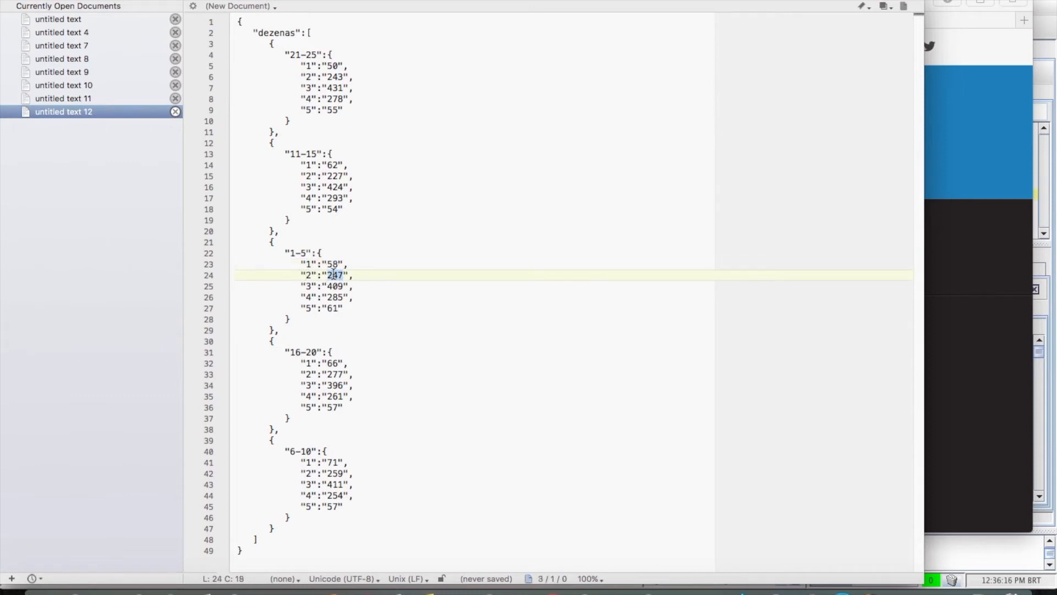
pyautogui.click(304, 286)
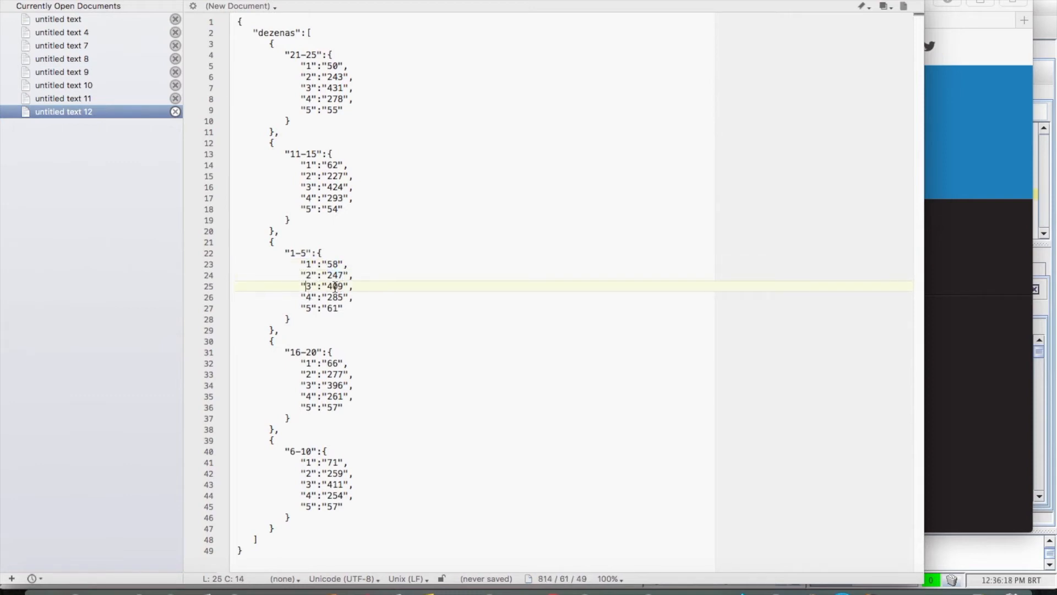
pyautogui.doubleClick(336, 287)
pyautogui.click(305, 296)
pyautogui.doubleClick(336, 298)
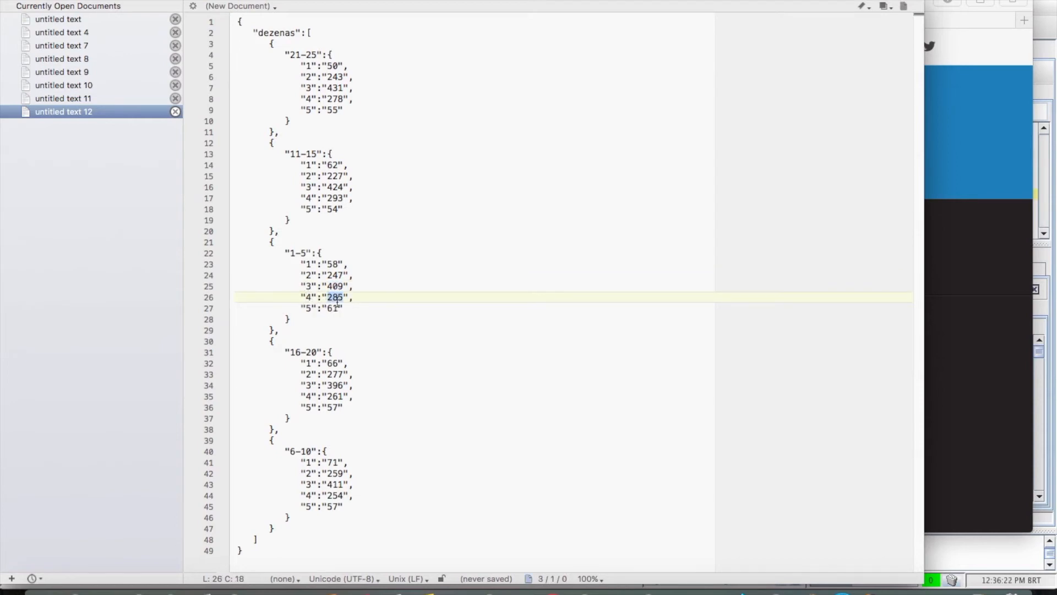
pyautogui.click(331, 309)
pyautogui.doubleClick(332, 308)
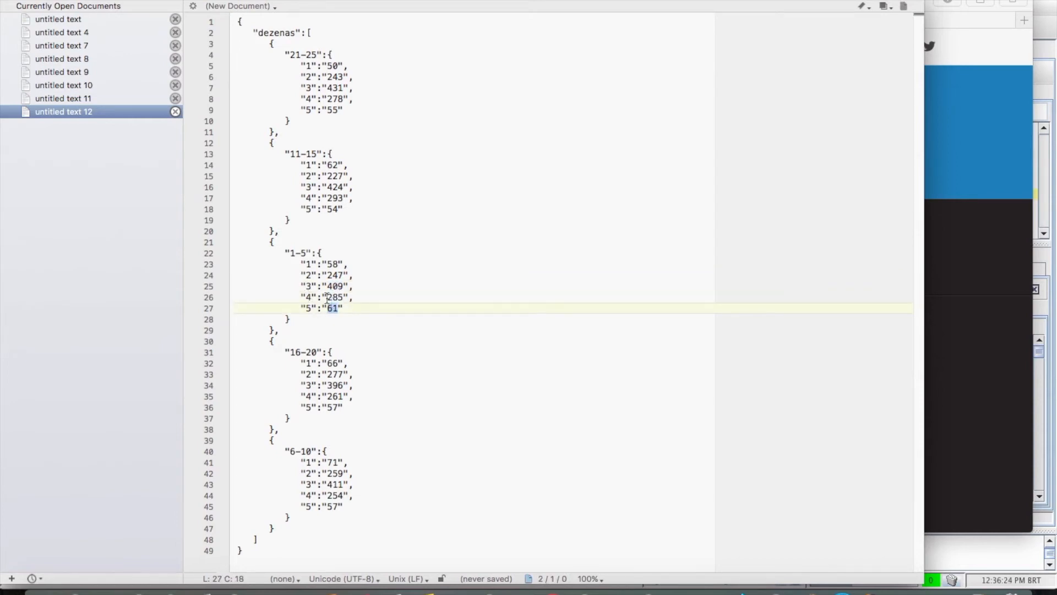
# - Highlight the lines for keys "2" to "4" in the "1-5" group to compare them with the other groups
pyautogui.click(359, 299)
pyautogui.press('super+Left')
pyautogui.press('Up')
pyautogui.press('Up')
pyautogui.press('Up')
pyautogui.press('Down')
pyautogui.hotkey('shift', 'Down')
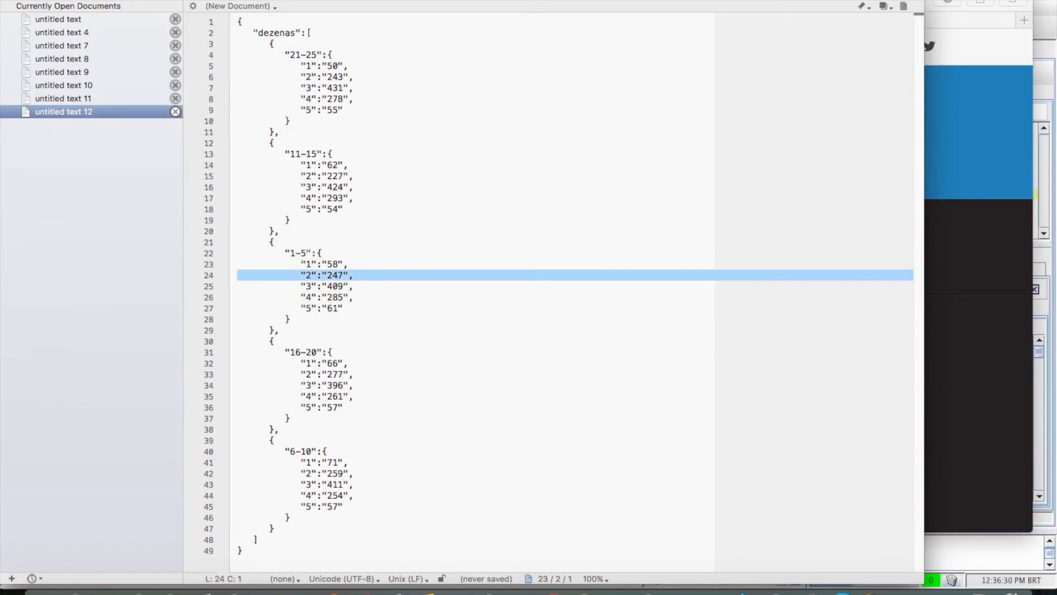
pyautogui.hotkey('shift', 'Down')
pyautogui.hotkey('shift', 'Down')
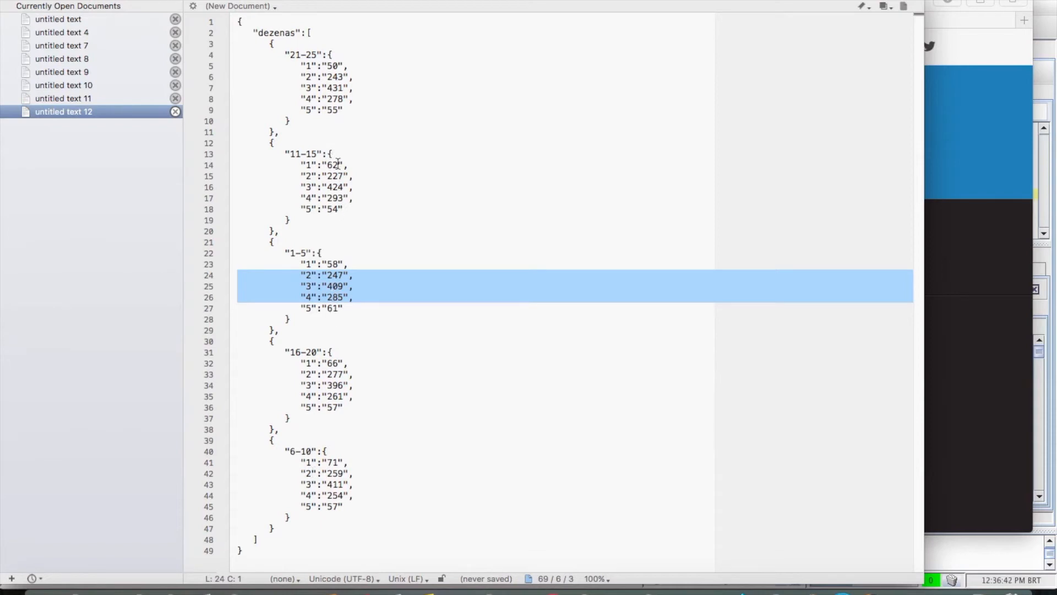
pyautogui.click(355, 388)
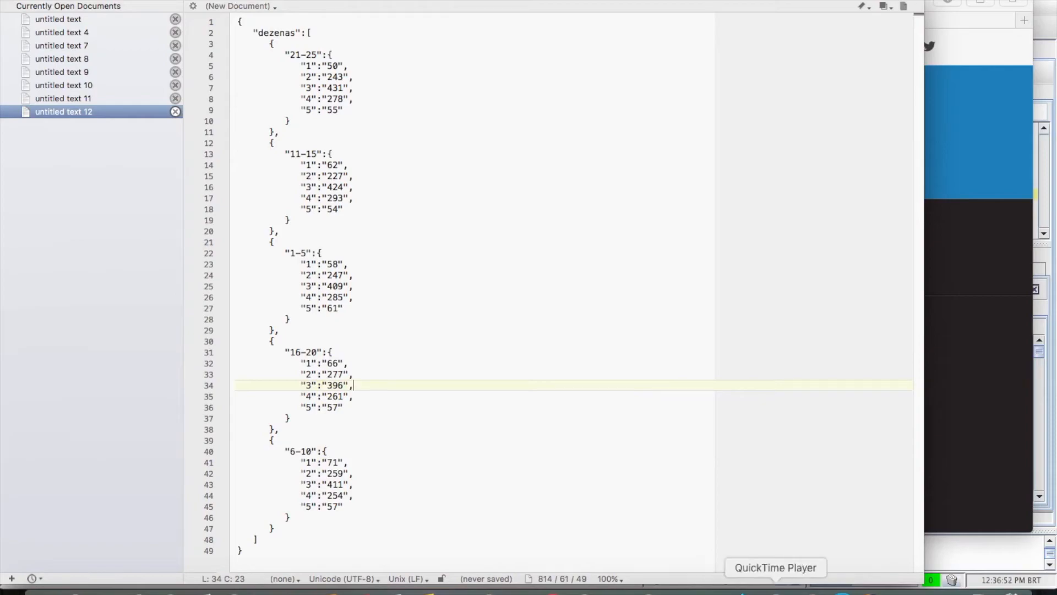
# - Copy the soma JSON of id_concurso 1062 from the database client's results and process it in Safari's JSON Formatter, replacing the previous input
pyautogui.click(804, 592)
pyautogui.click(276, 429)
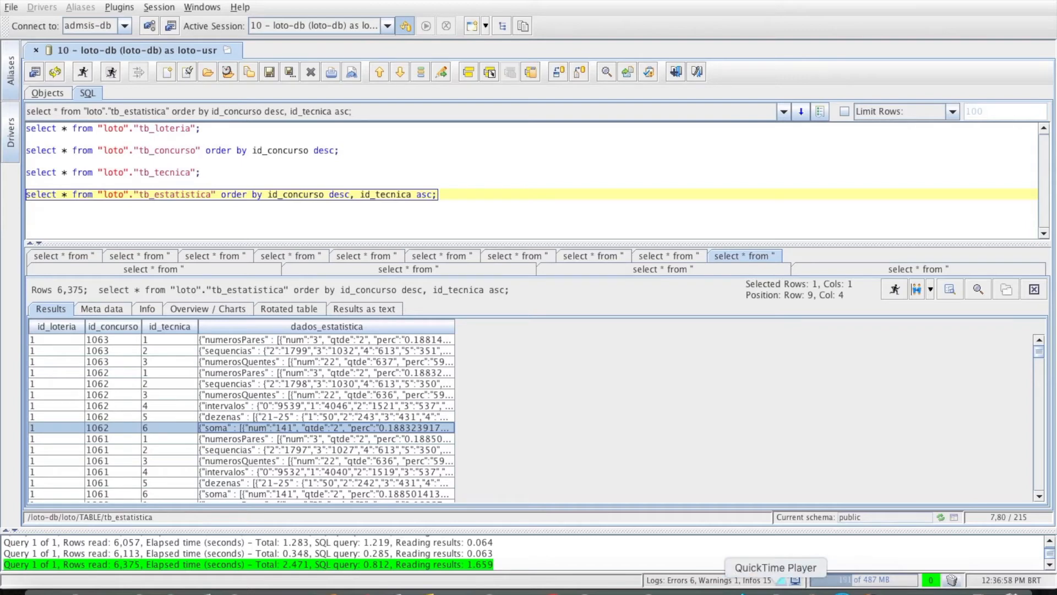
pyautogui.click(744, 591)
pyautogui.click(393, 316)
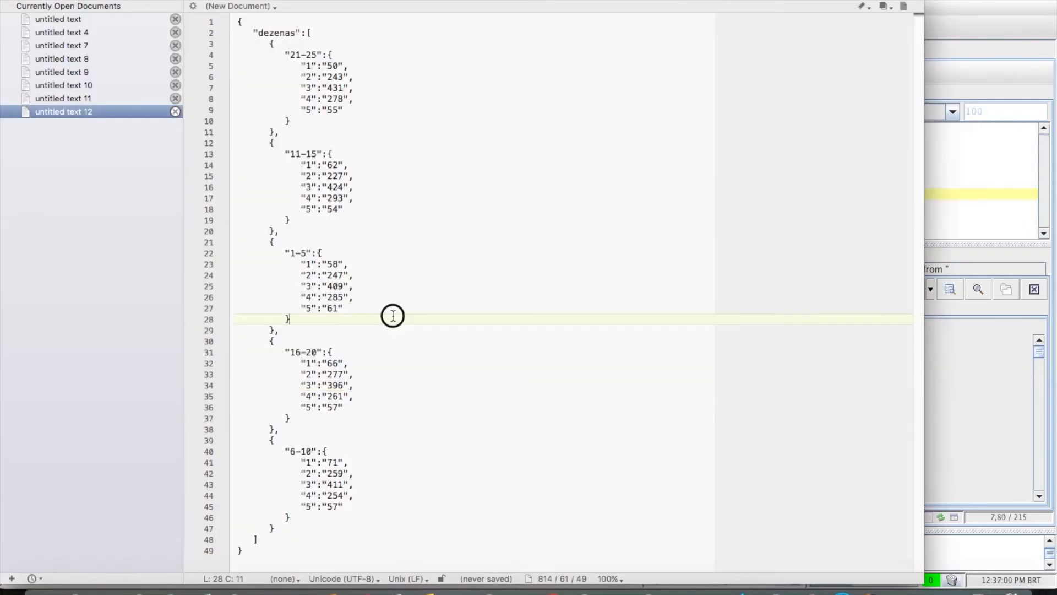
pyautogui.click(233, 591)
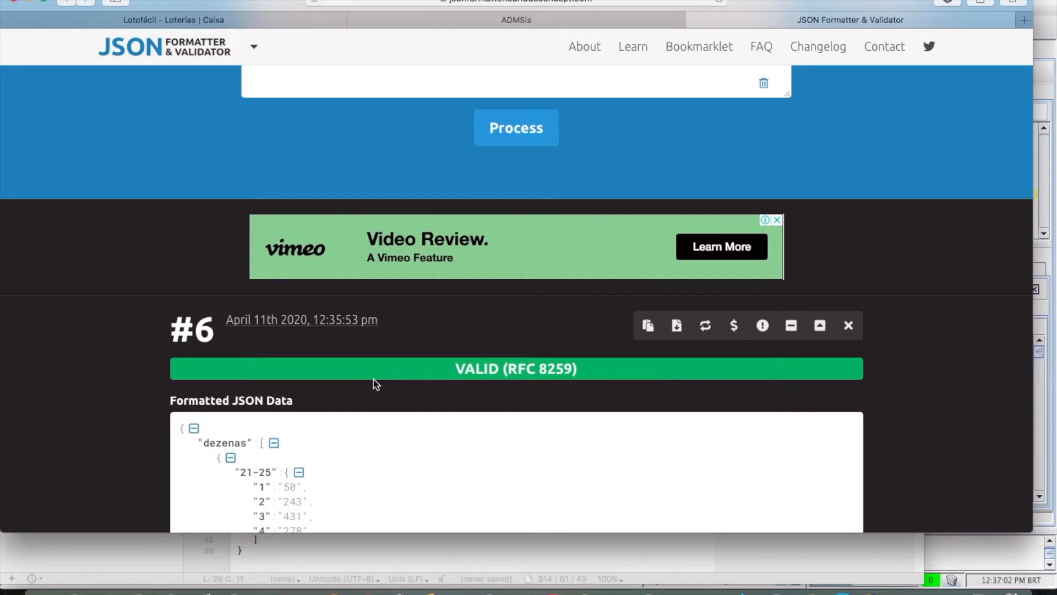
pyautogui.scroll(5, 510, 49)
pyautogui.click(462, 274)
pyautogui.press('super+a')
pyautogui.press('super+v')
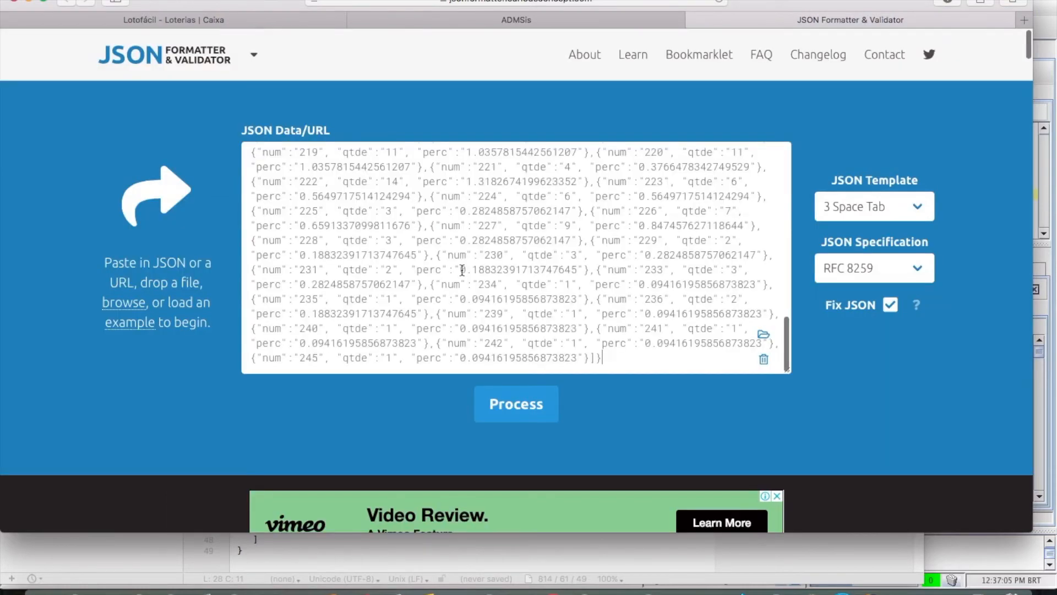
pyautogui.click(529, 410)
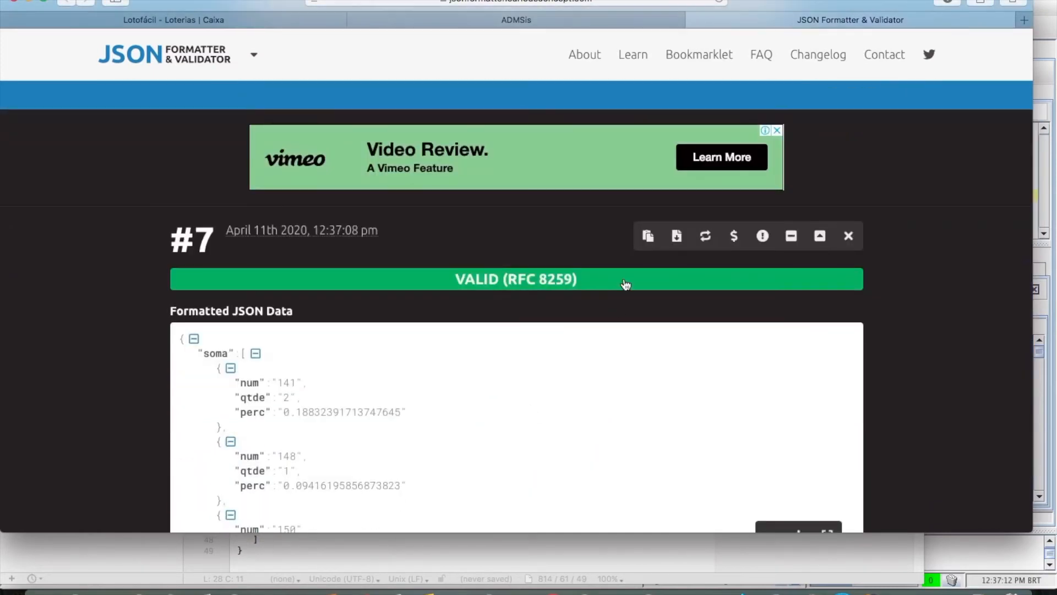
# - Copy the formatted soma JSON and paste it into a new document in the text editor
pyautogui.click(647, 238)
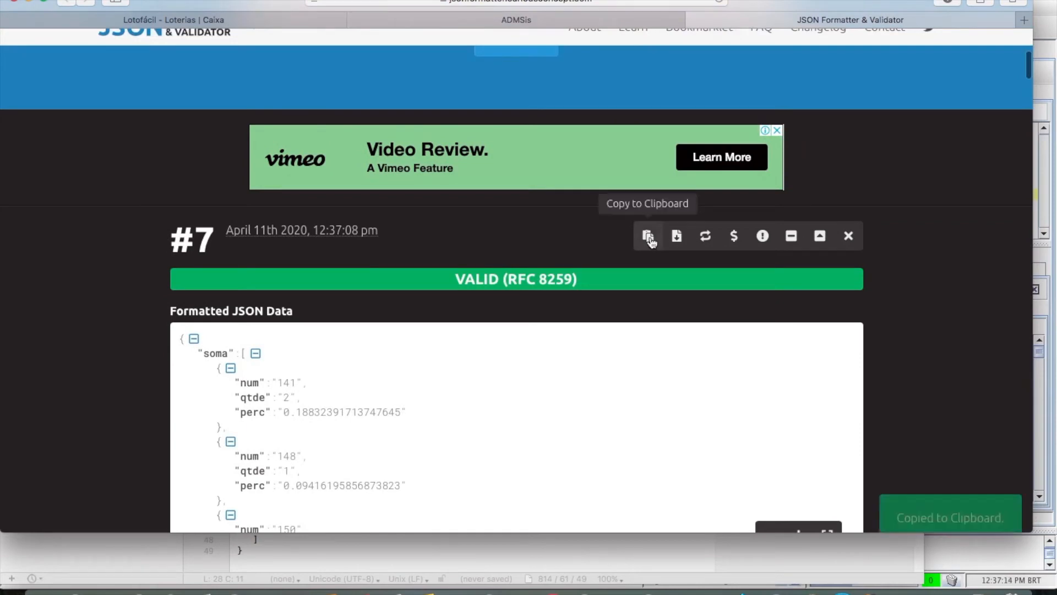
pyautogui.press('super+Tab')
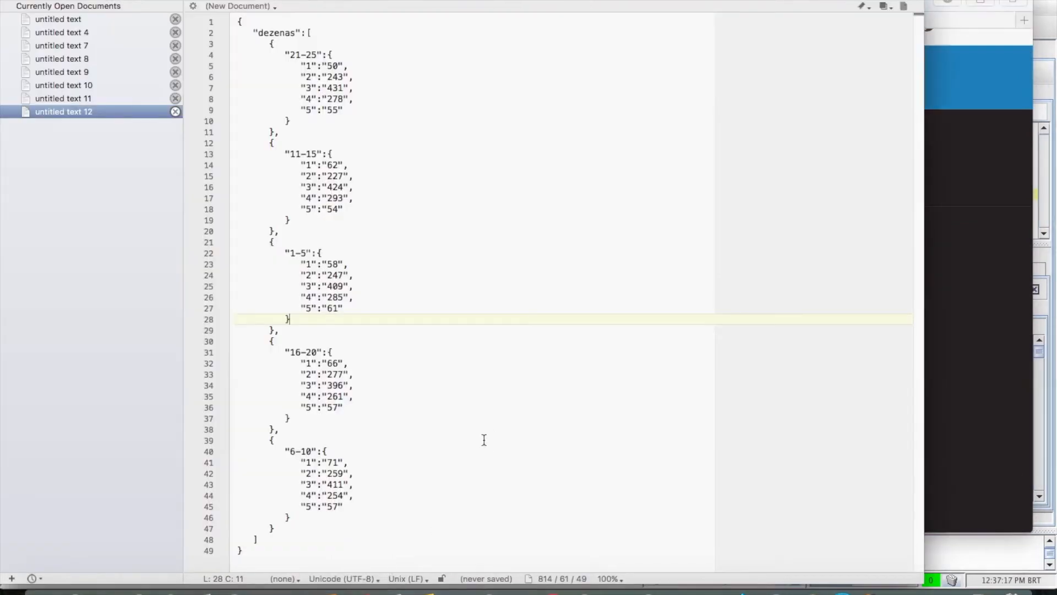
pyautogui.click(484, 439)
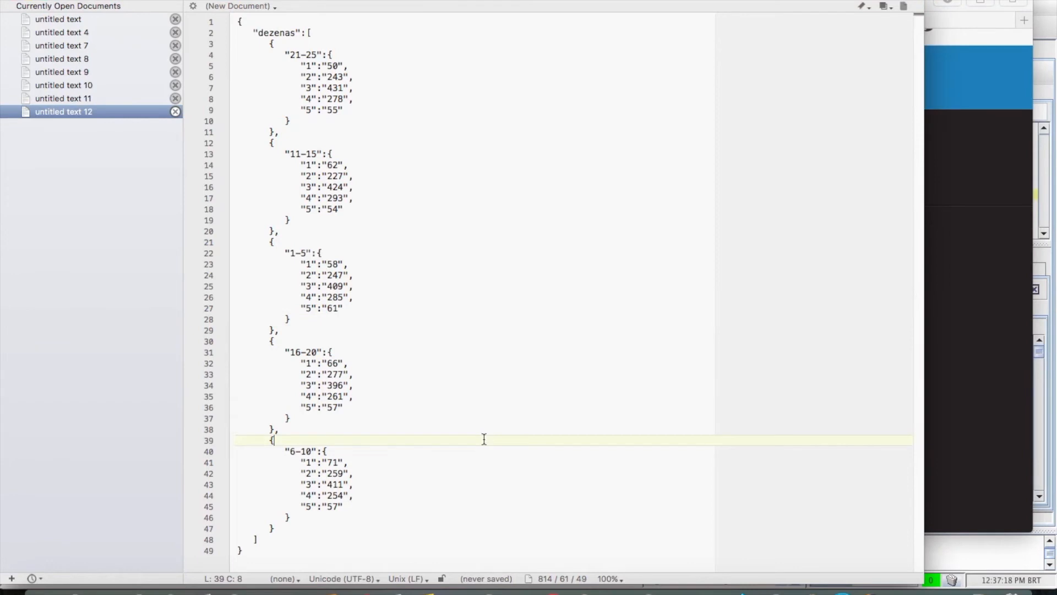
pyautogui.press('super+n')
pyautogui.press('super+v')
# - Review the soma entries from the start of the document, examining how the qtde and perc values vary with num
pyautogui.scroll(20, 422, 335)
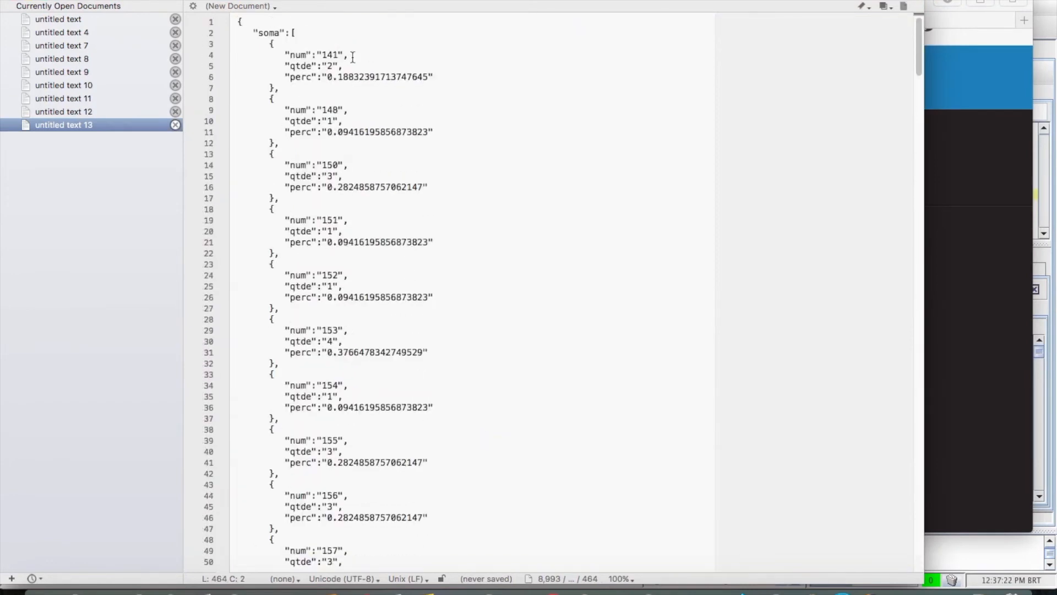
pyautogui.click(329, 55)
pyautogui.doubleClick(331, 55)
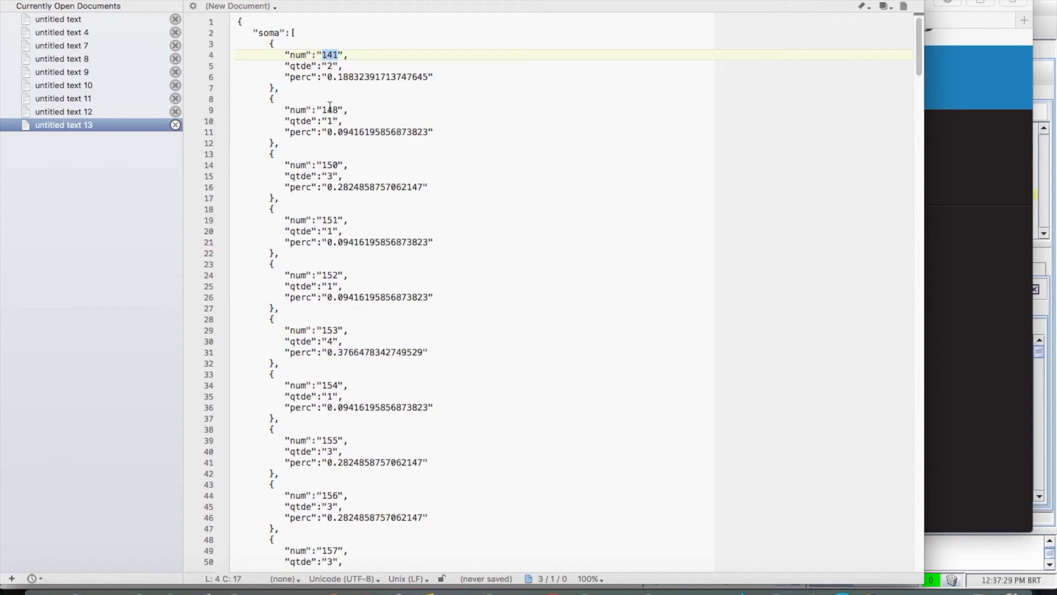
pyautogui.click(332, 65)
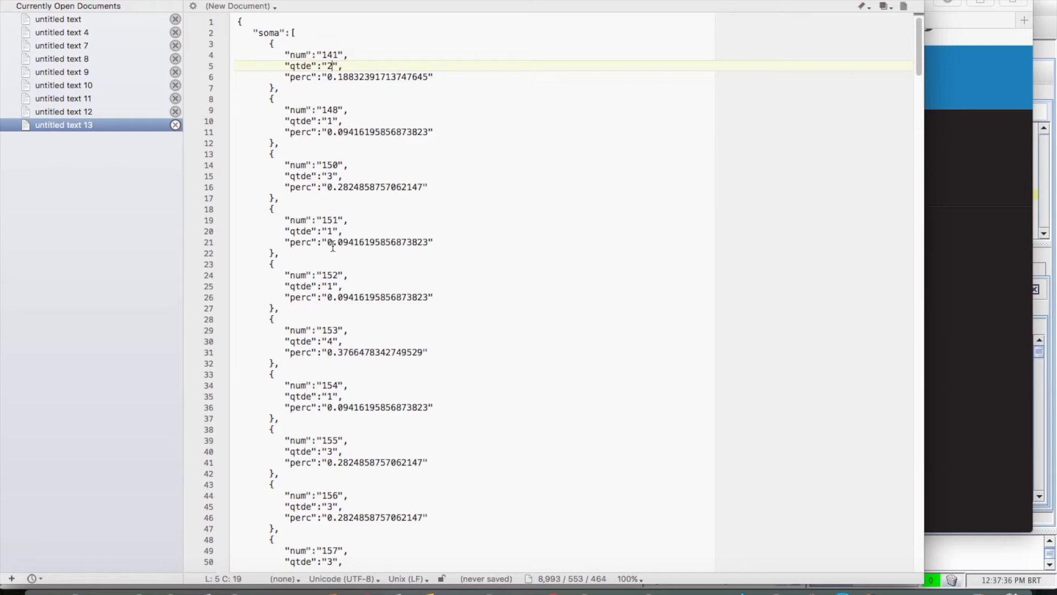
pyautogui.scroll(-12, 367, 238)
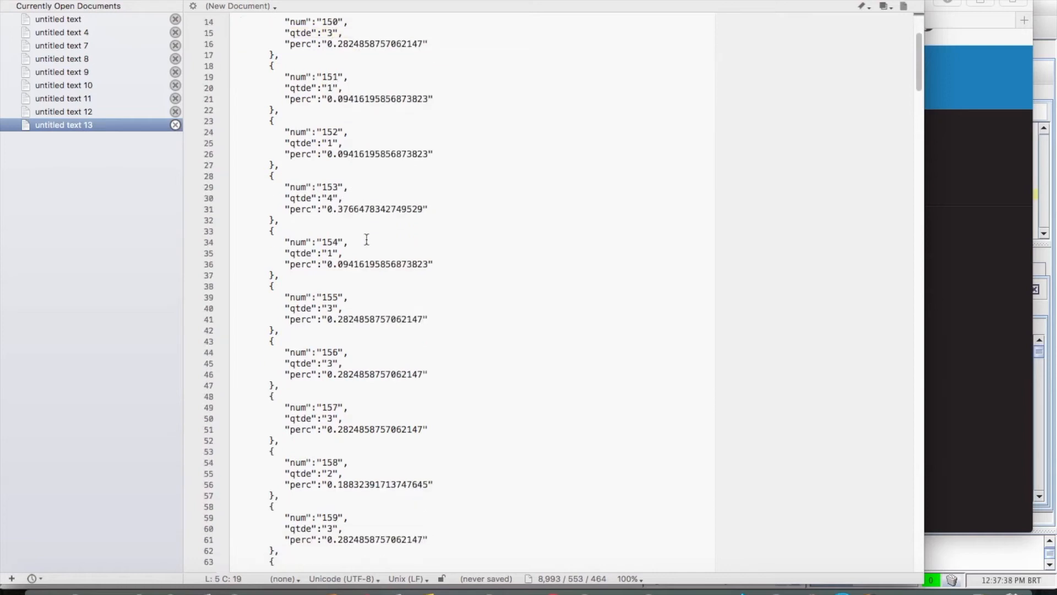
pyautogui.scroll(-20, 367, 238)
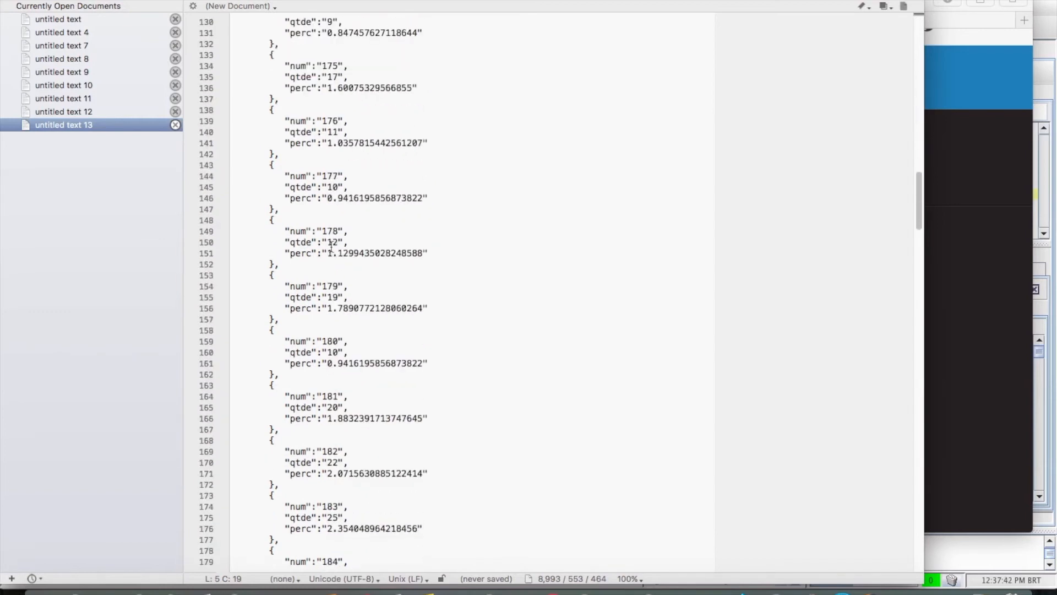
pyautogui.doubleClick(330, 243)
pyautogui.scroll(-12, 376, 345)
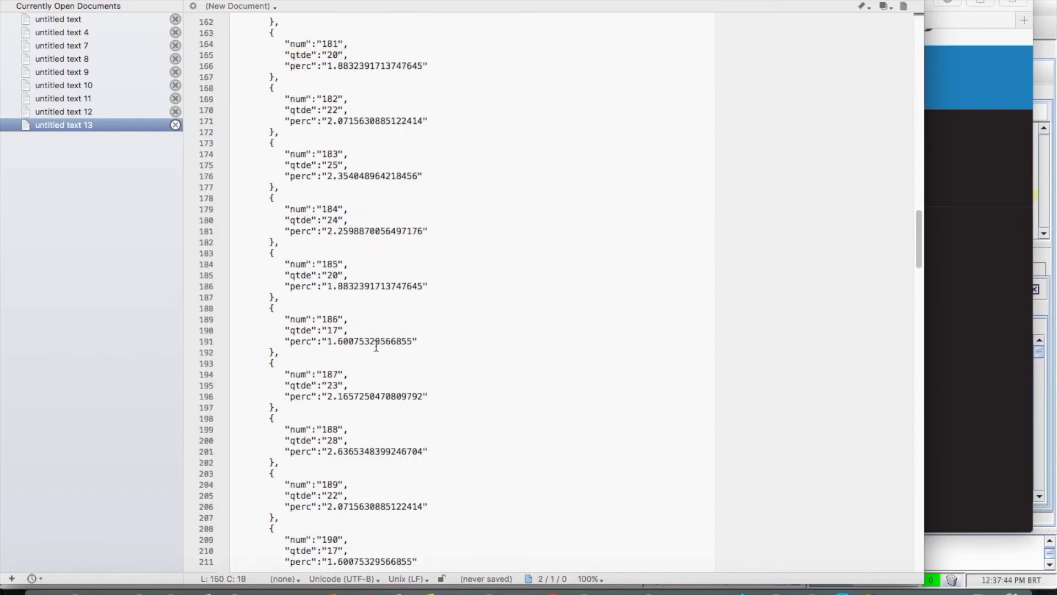
pyautogui.scroll(-8, 376, 345)
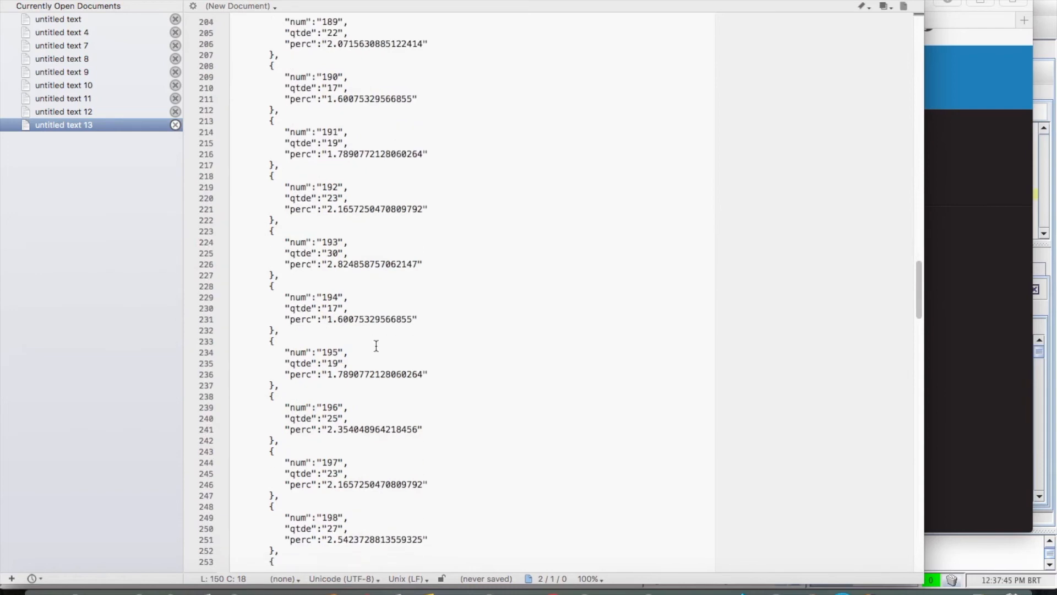
pyautogui.doubleClick(336, 253)
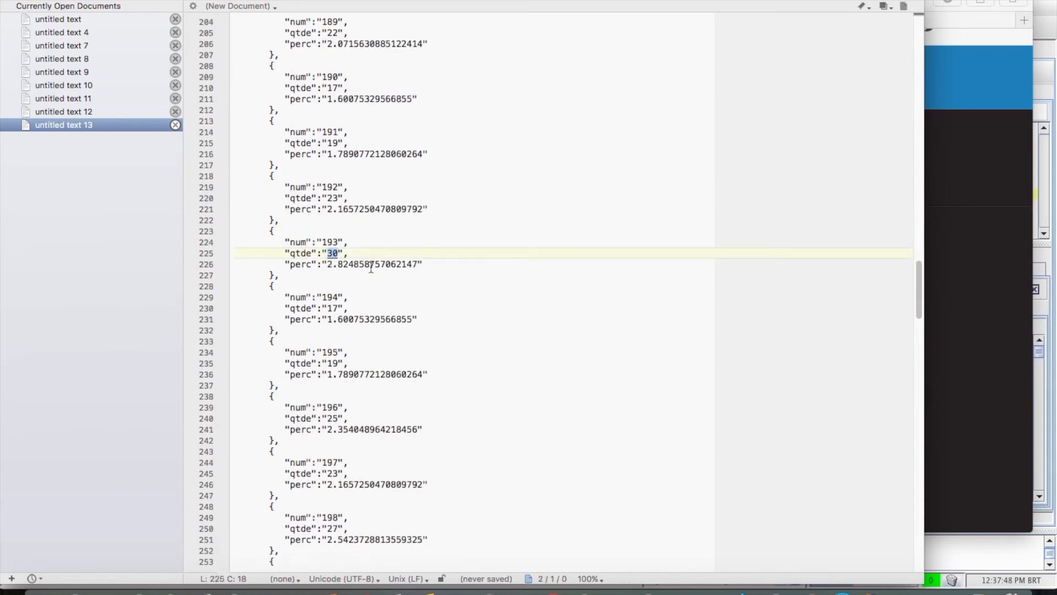
pyautogui.scroll(-10, 372, 275)
pyautogui.scroll(-19, 371, 267)
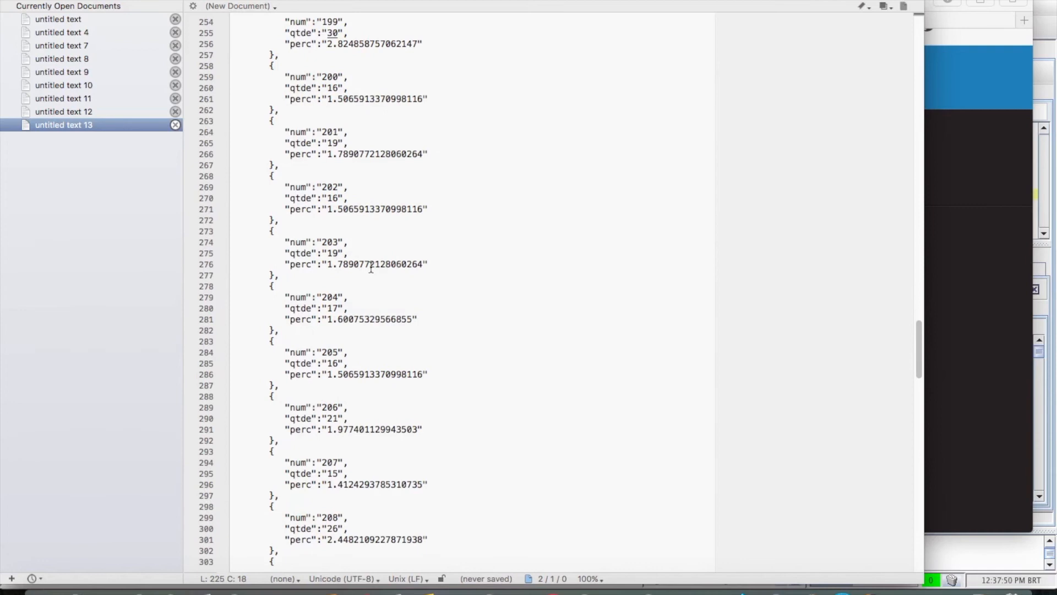
pyautogui.scroll(-5, 371, 266)
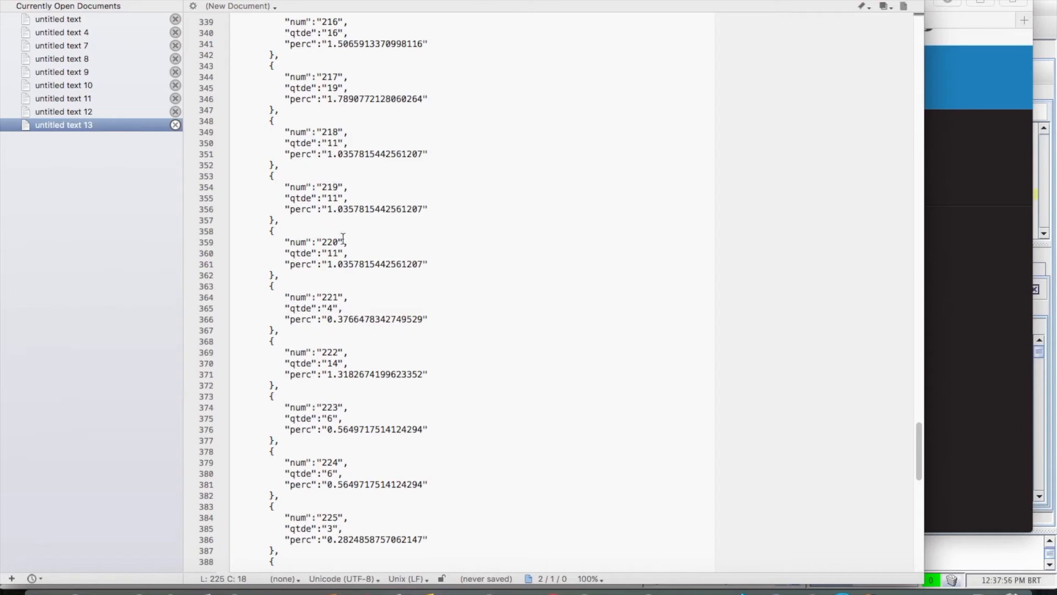
# - Examine the soma entries from num "216" to the end of the list, comparing their qtde values with those of the lower sums
pyautogui.scroll(-1, 342, 237)
pyautogui.scroll(-8, 343, 238)
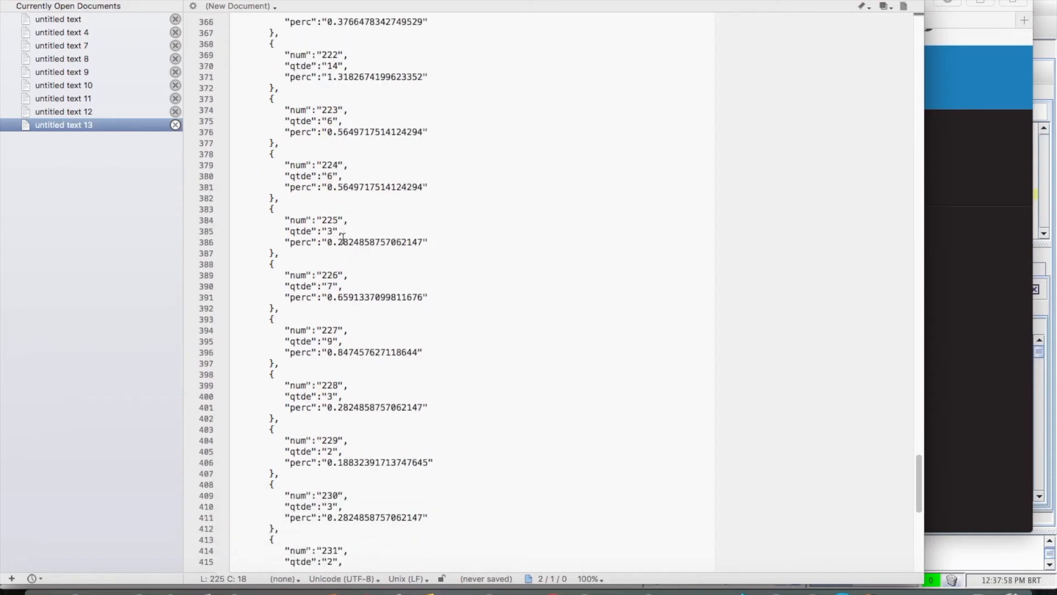
pyautogui.scroll(-9, 343, 238)
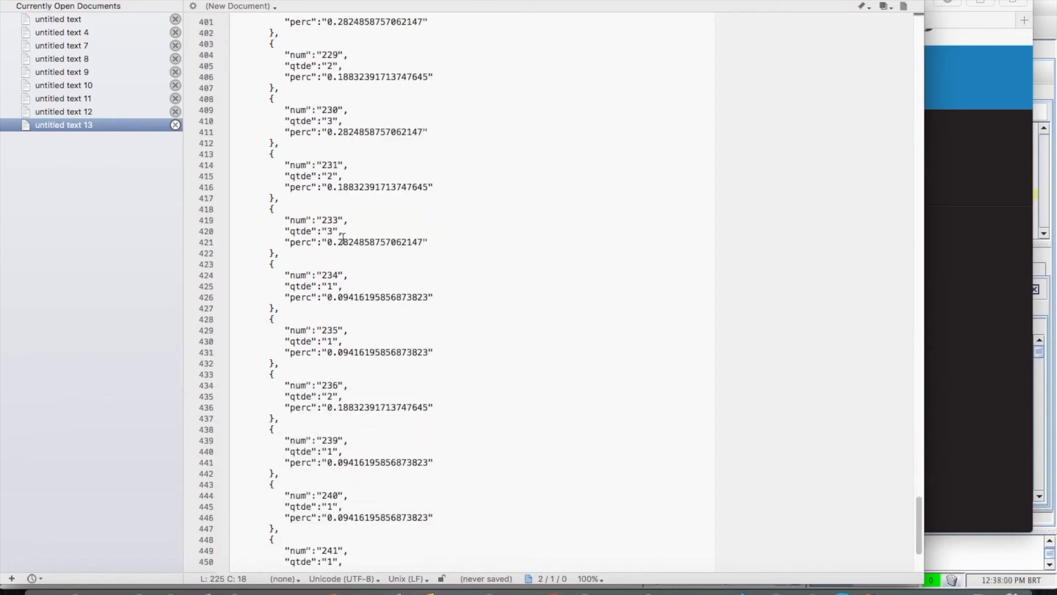
pyautogui.scroll(20, 372, 233)
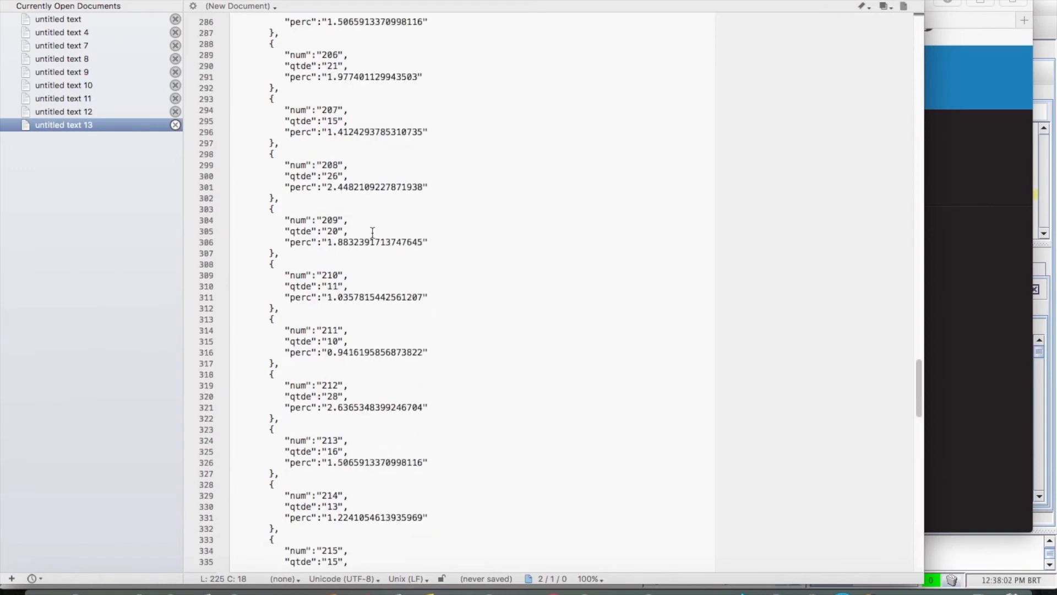
pyautogui.scroll(4, 372, 233)
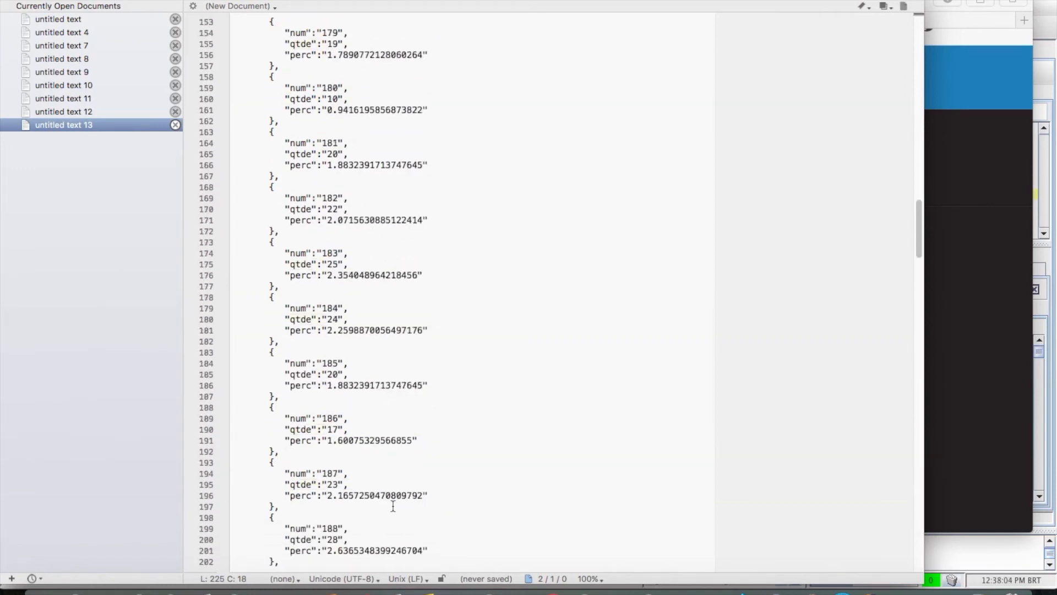
pyautogui.scroll(5, 415, 357)
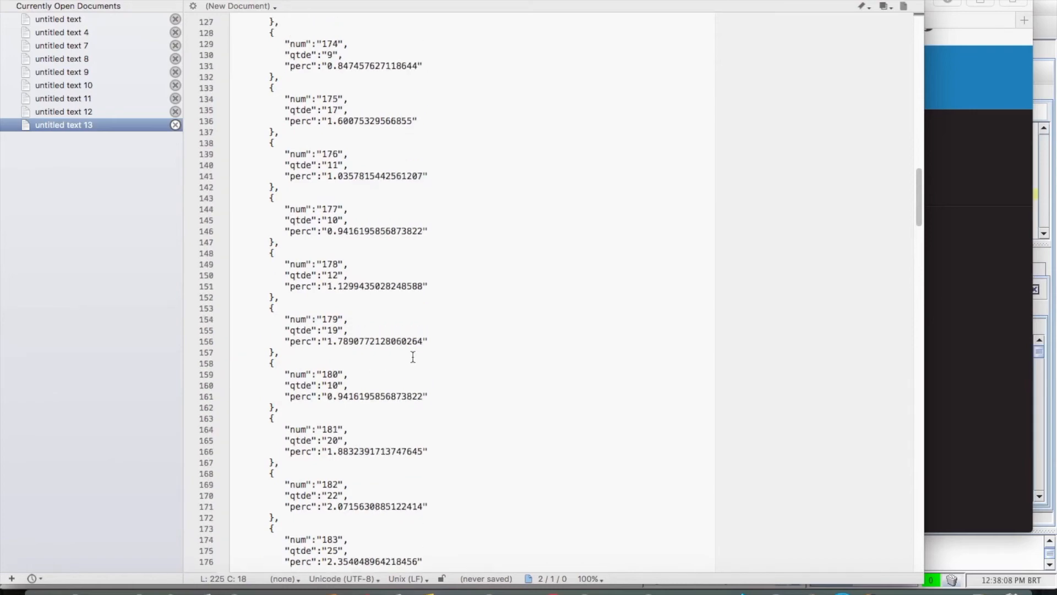
pyautogui.scroll(1, 404, 158)
pyautogui.scroll(-20, 405, 157)
pyautogui.scroll(-20, 404, 155)
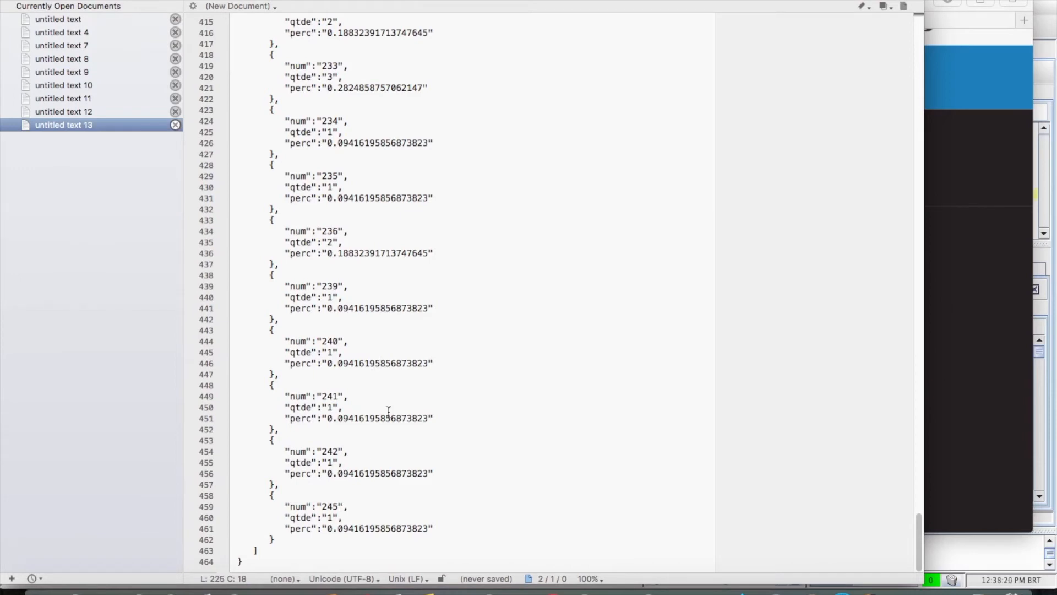
# - Compare the soma entries at both ends of the list with the middle ones, highlighting the qtde values of num "183" and "184"
pyautogui.scroll(20, 390, 404)
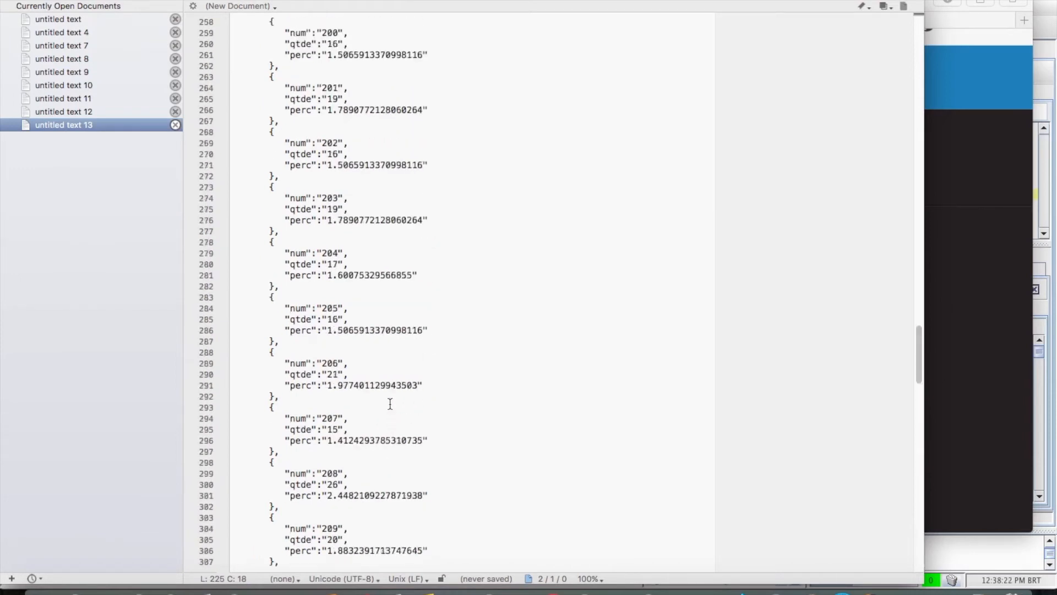
pyautogui.scroll(12, 341, 226)
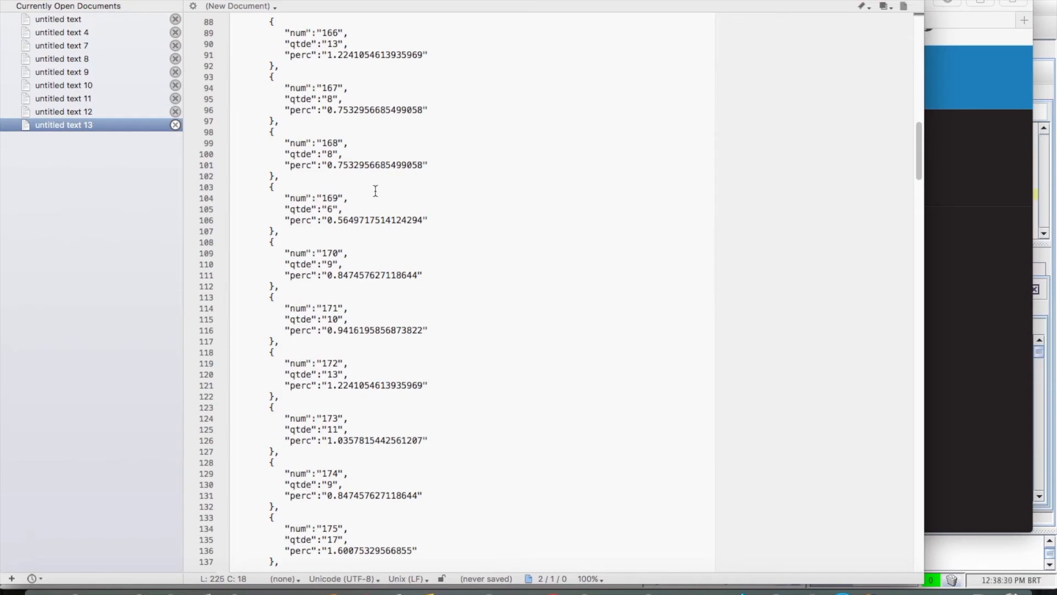
pyautogui.scroll(2, 399, 195)
pyautogui.scroll(10, 342, 203)
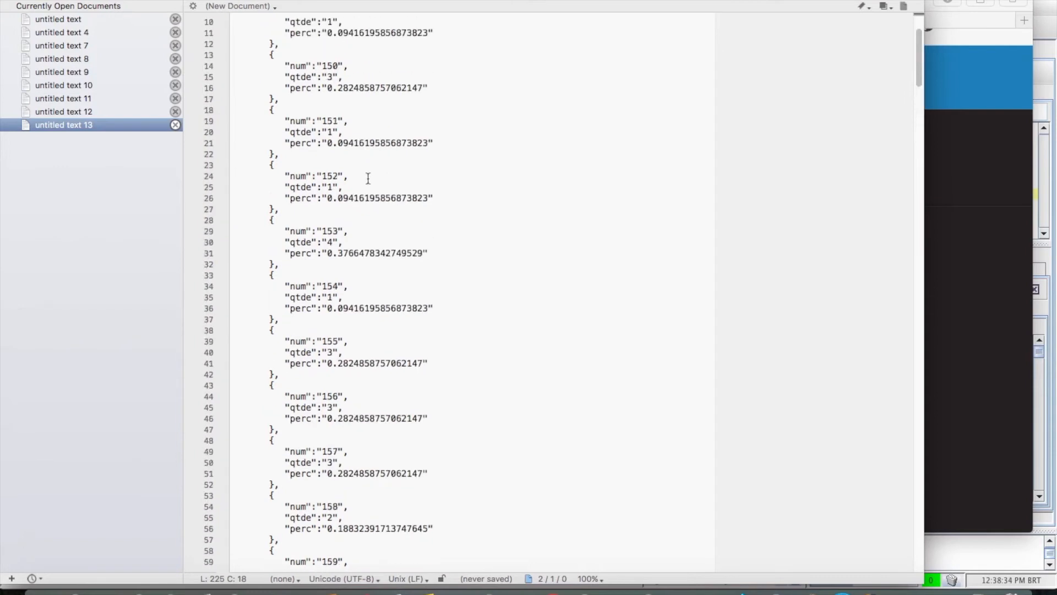
pyautogui.scroll(-15, 368, 178)
pyautogui.scroll(-5, 368, 178)
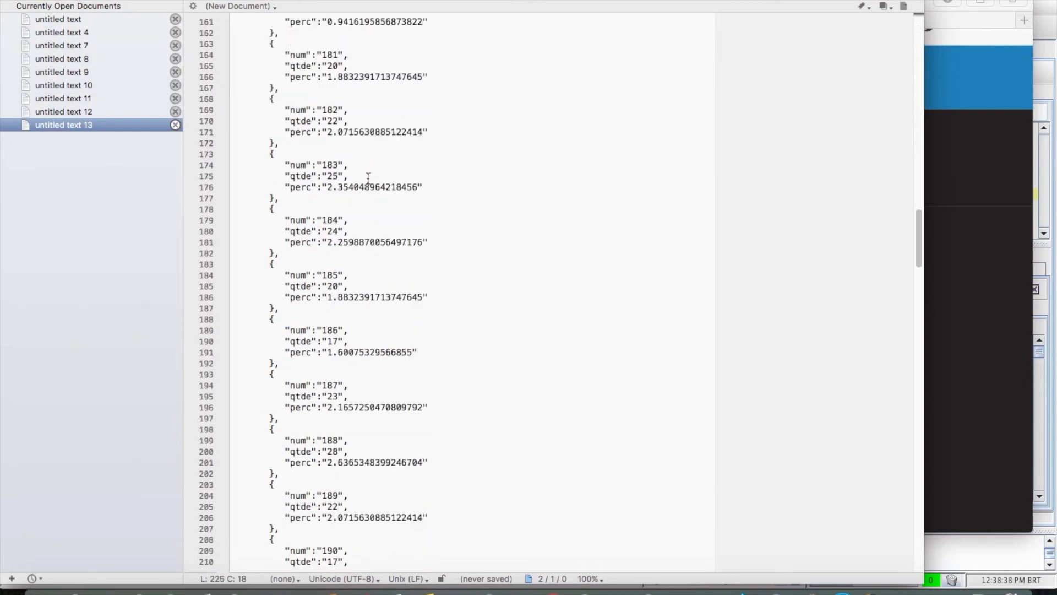
pyautogui.scroll(1, 367, 171)
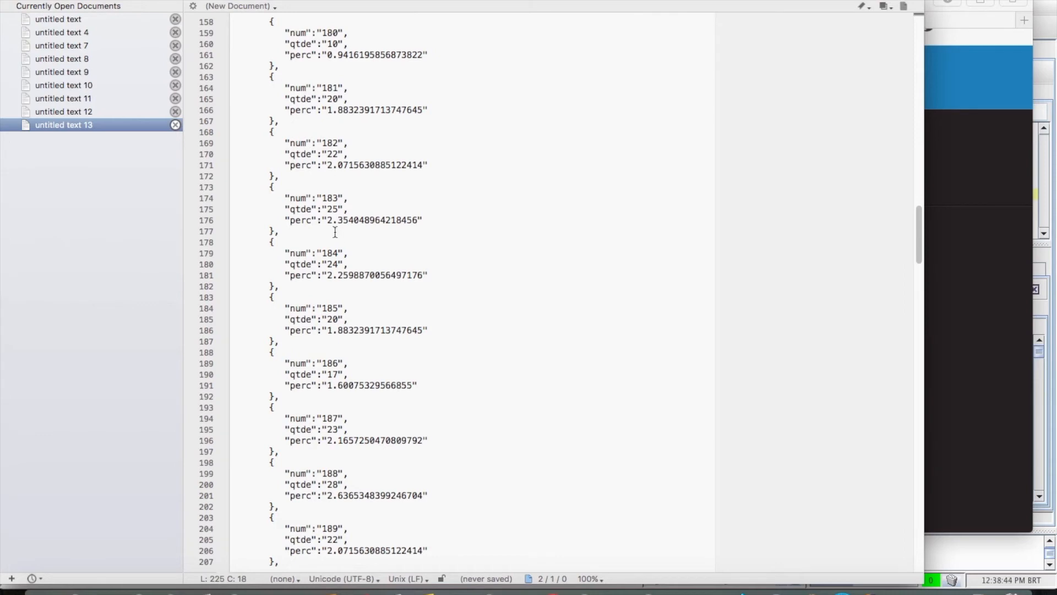
pyautogui.doubleClick(332, 209)
pyautogui.doubleClick(336, 262)
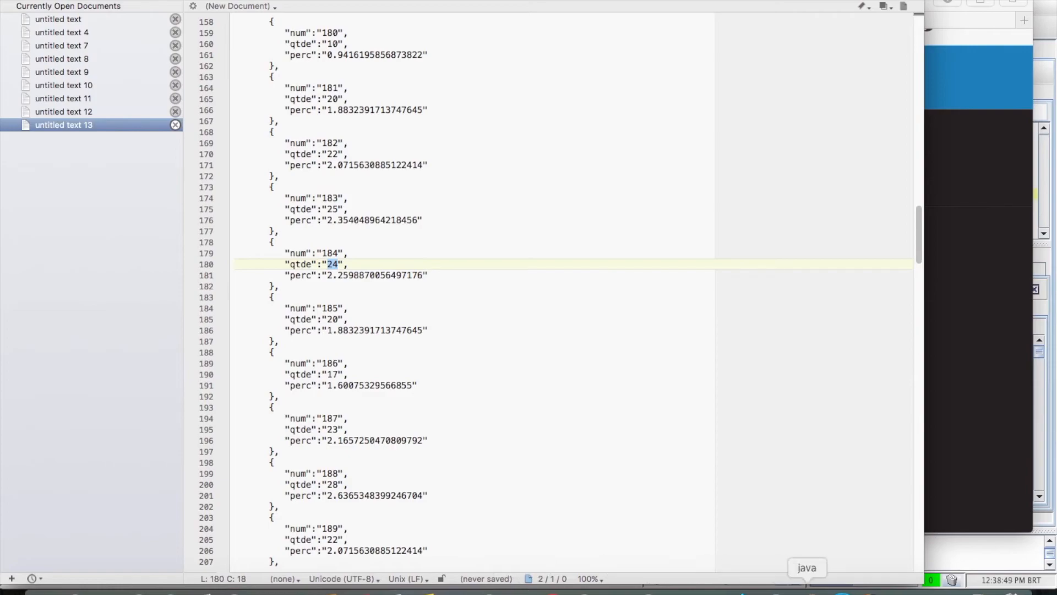
# - Switch to the database client, rerun the tb_estatistica query ordered by id_concurso desc, id_tecnica asc, and widen the dados_estatistica column
pyautogui.click(808, 589)
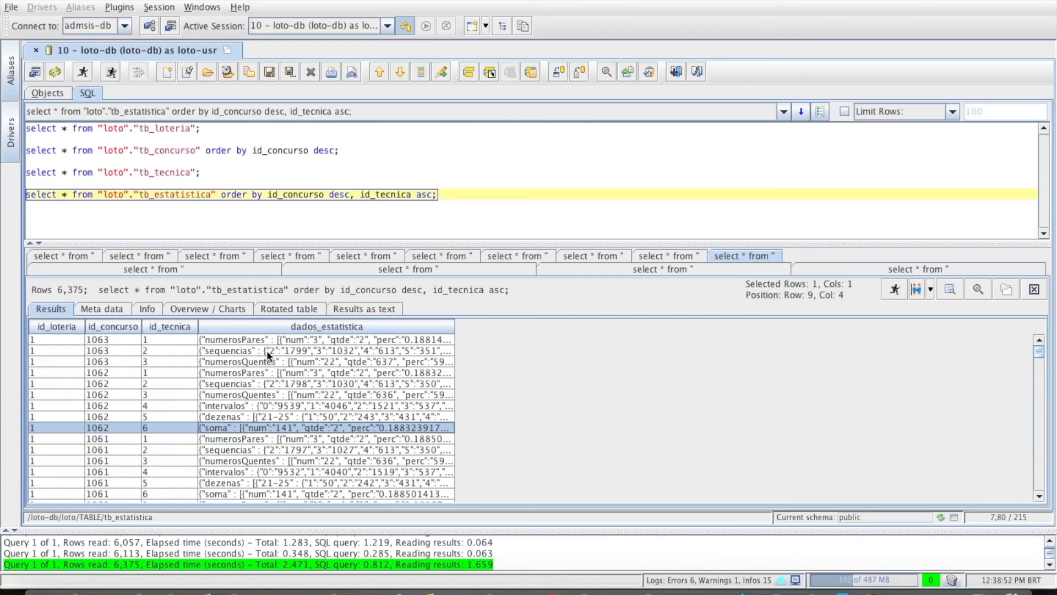
pyautogui.click(306, 197)
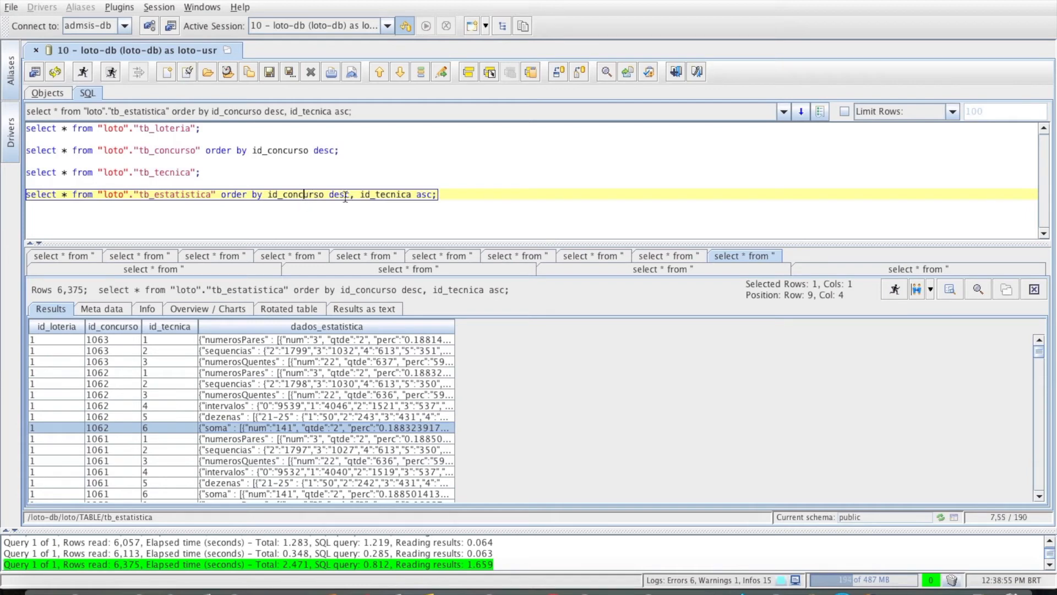
pyautogui.hotkey('ctrl', 'Return')
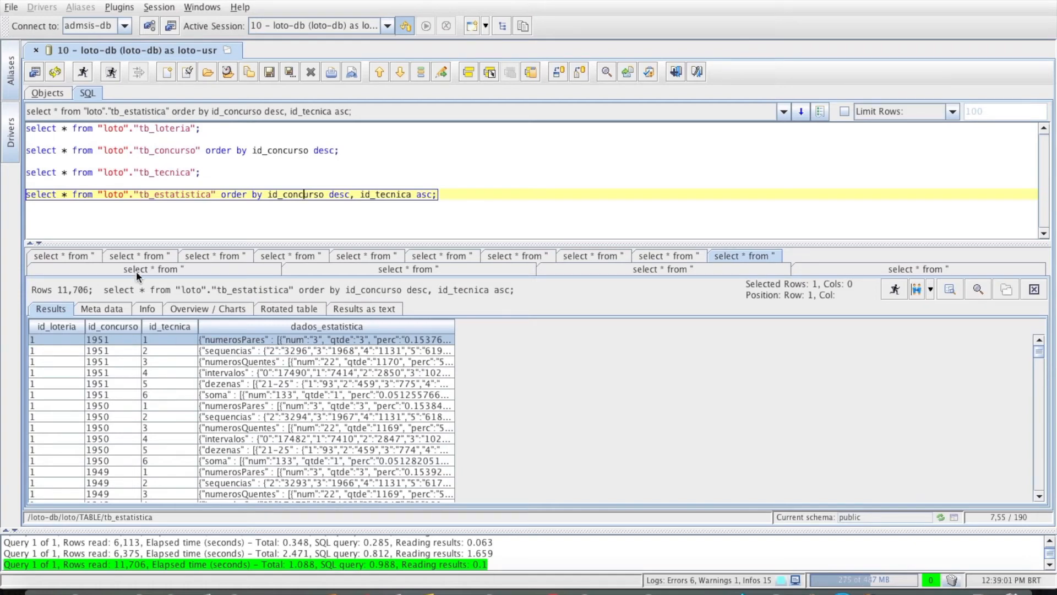
pyautogui.press('End')
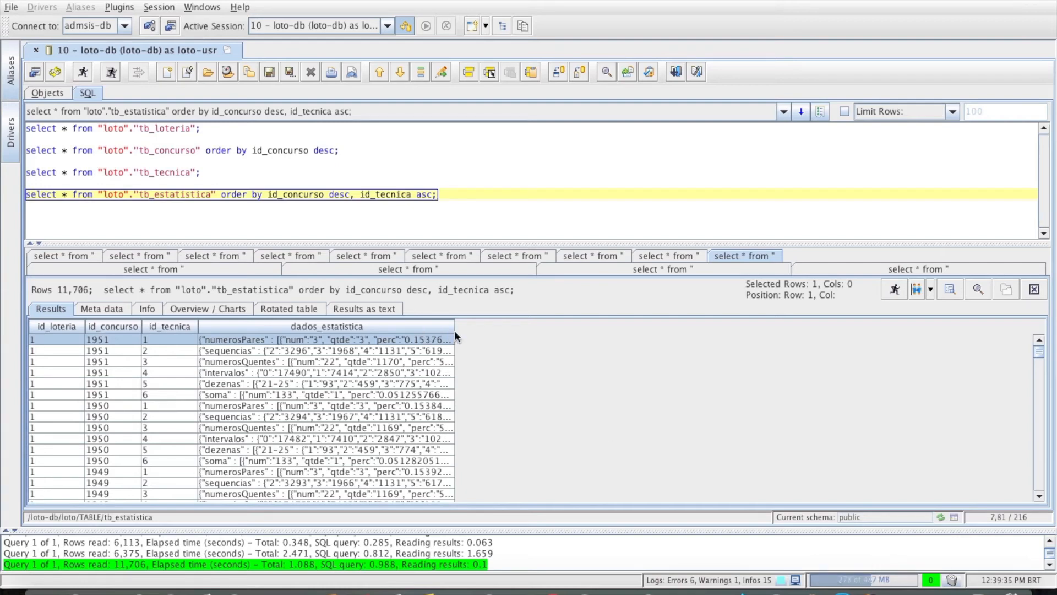
pyautogui.moveTo(455, 333); pyautogui.dragTo(549, 344)
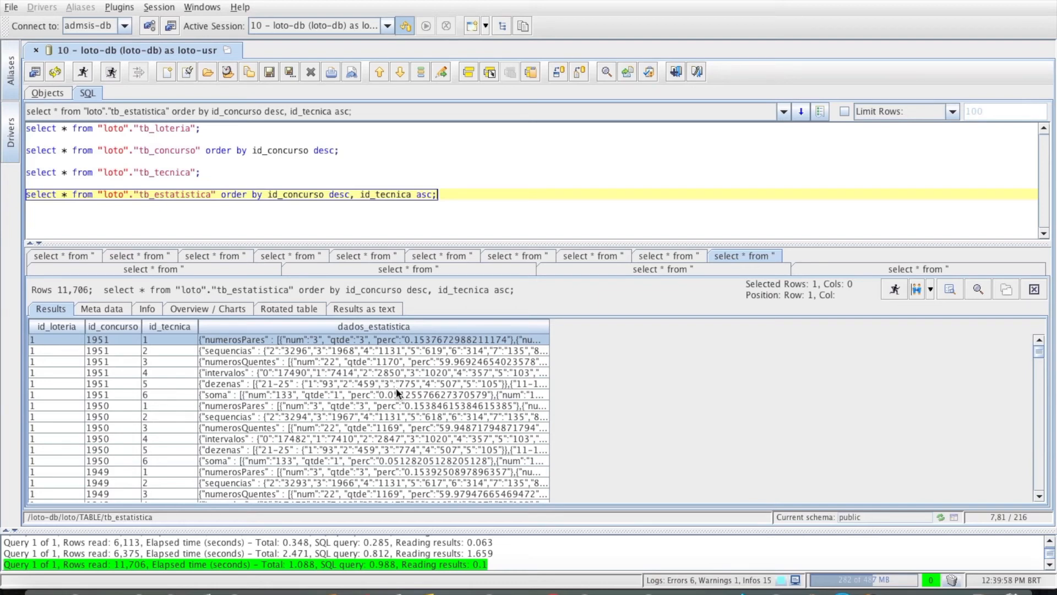
# - Copy the numerosQuentes JSON of id_concurso 1951 and process it in Safari's JSON Formatter, replacing the previous input
pyautogui.click(352, 361)
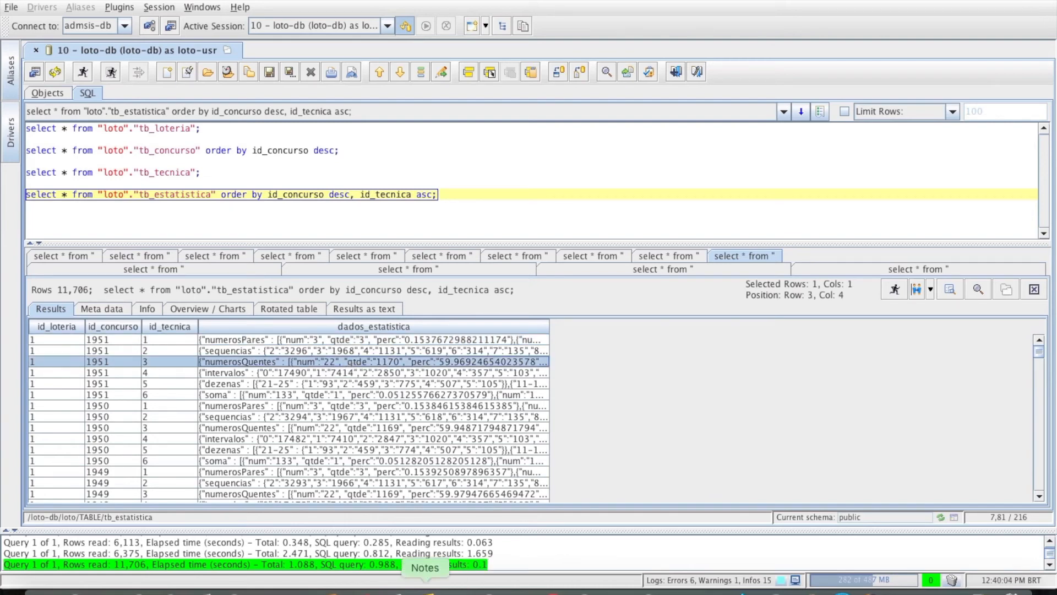
pyautogui.click(234, 587)
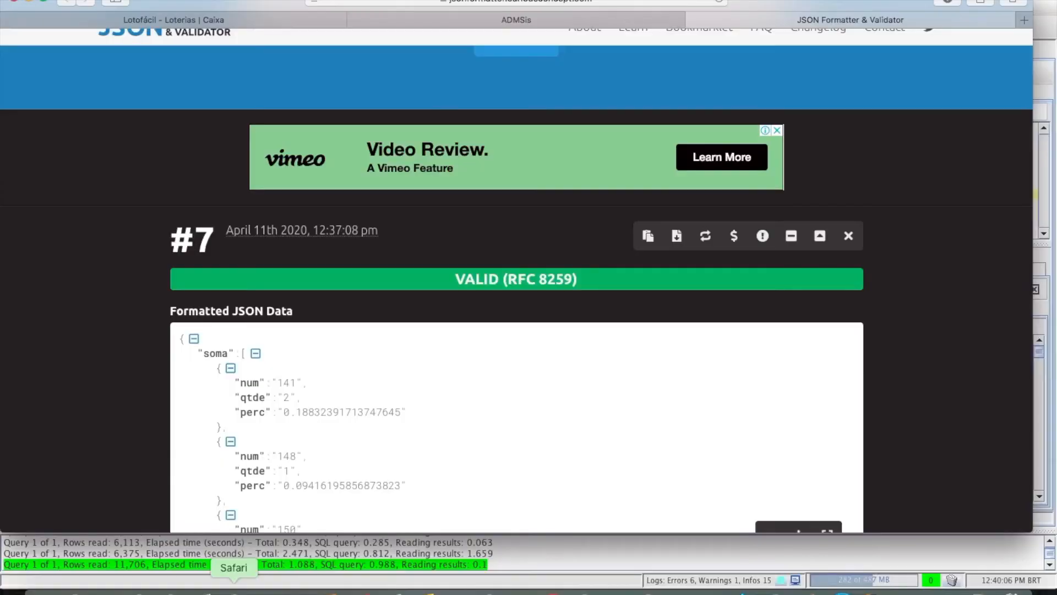
pyautogui.scroll(5, 320, 292)
pyautogui.scroll(3, 322, 294)
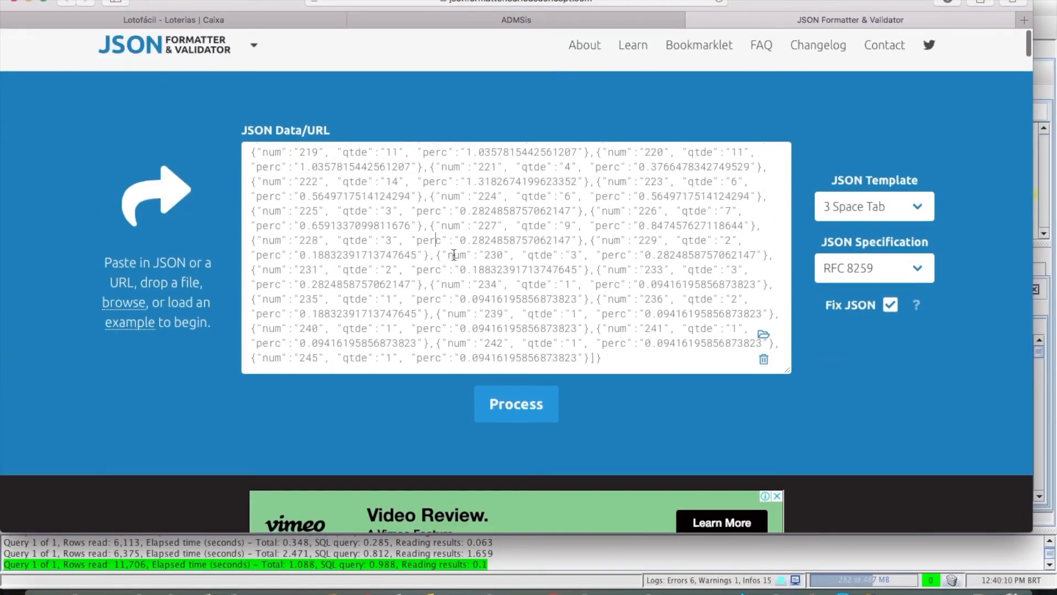
pyautogui.press('super+a')
pyautogui.press('super+v')
pyautogui.click(523, 406)
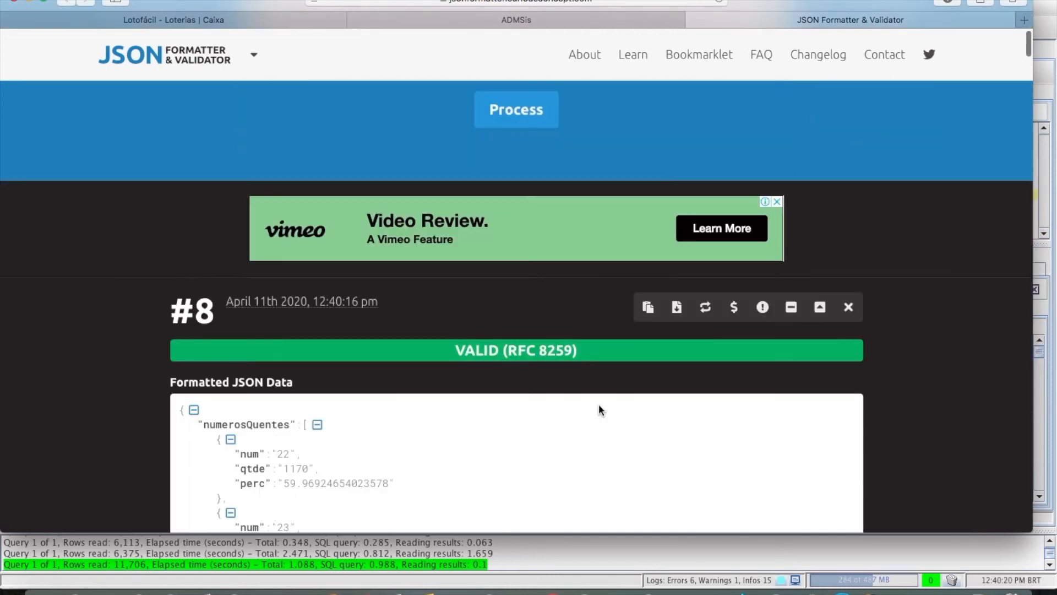
# - Copy the formatted numerosQuentes JSON and paste it into a new TextWrangler document
pyautogui.click(650, 307)
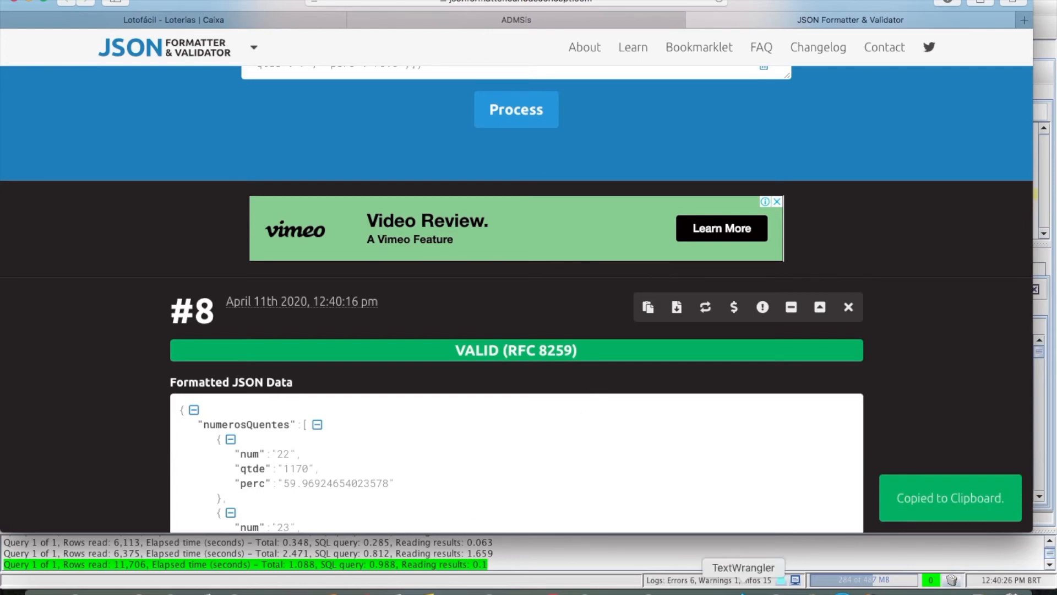
pyautogui.click(744, 590)
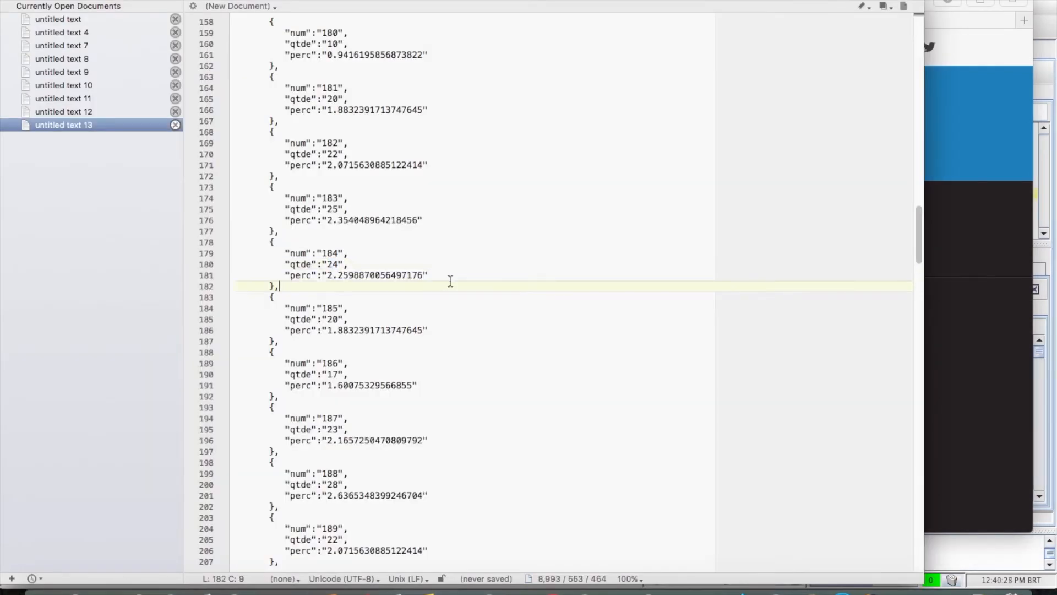
pyautogui.press('super+n')
pyautogui.press('super+v')
pyautogui.scroll(20, 385, 227)
pyautogui.scroll(15, 391, 230)
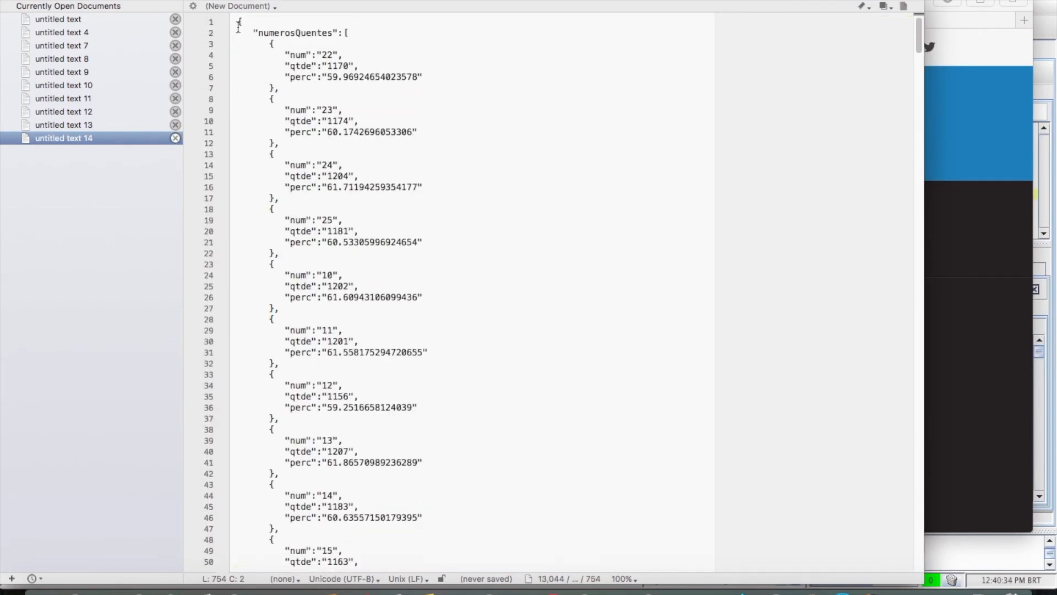
# - Delete the whole "numerosQuentes" block with its braces and closing bracket so the document starts at "numerosQuentesCinco"
pyautogui.click(240, 22)
pyautogui.scroll(-20, 415, 213)
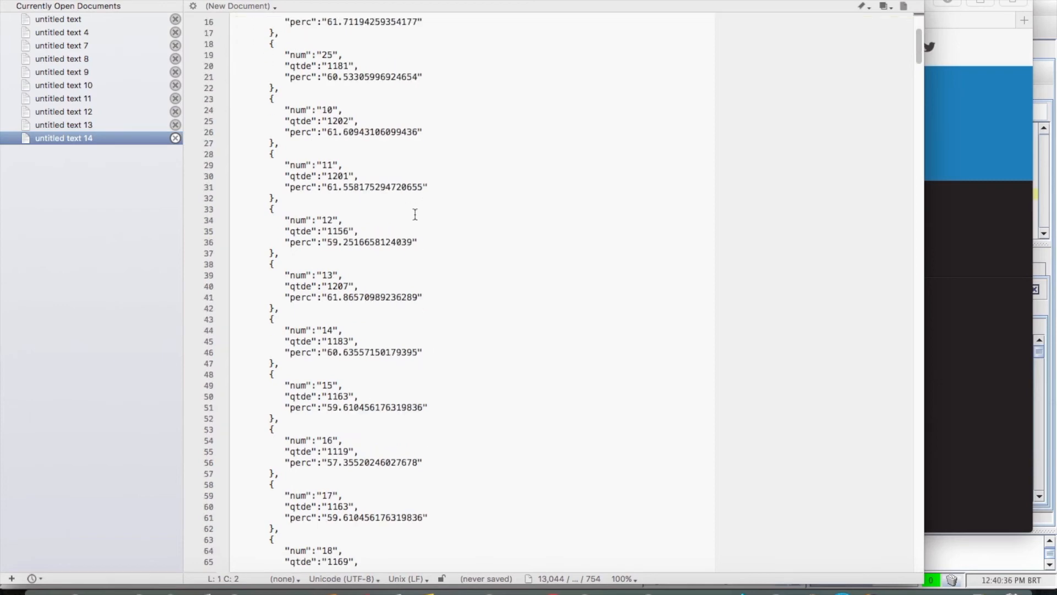
pyautogui.scroll(-7, 415, 213)
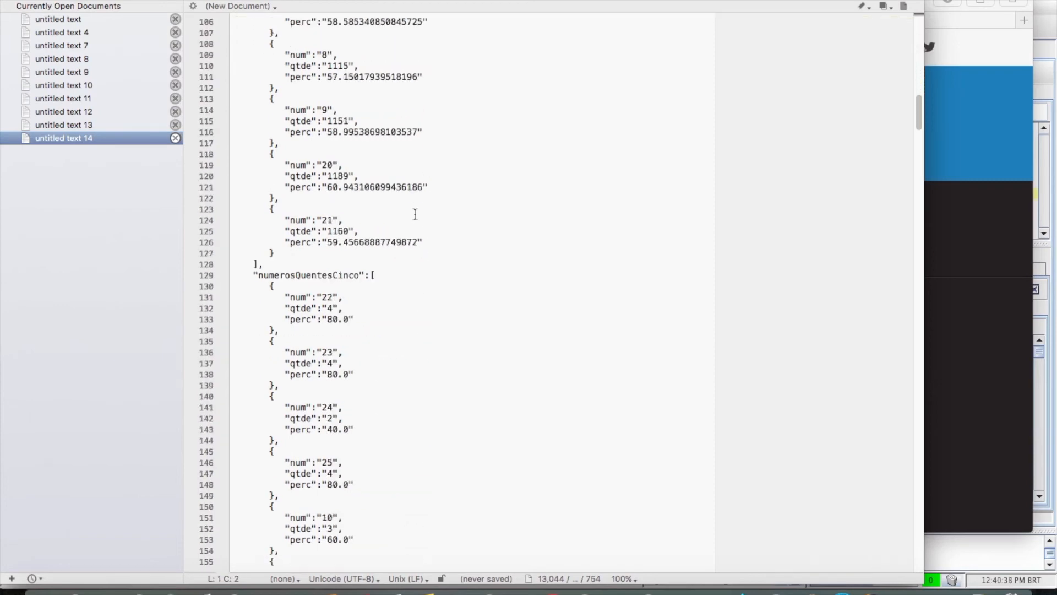
pyautogui.keyDown('shift'); pyautogui.click(406, 257); pyautogui.keyUp('shift')
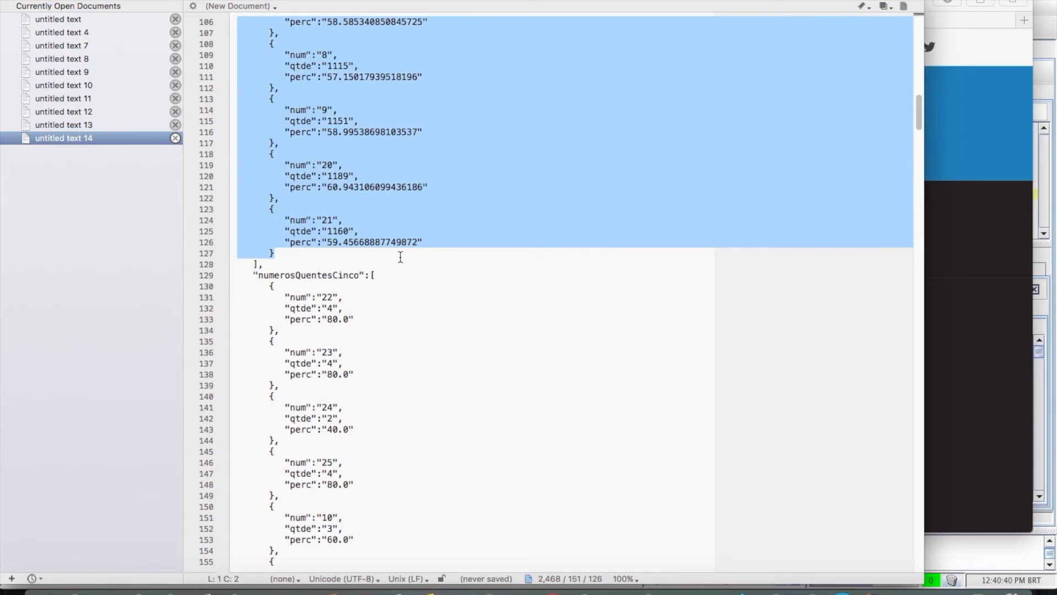
pyautogui.press('BackSpace')
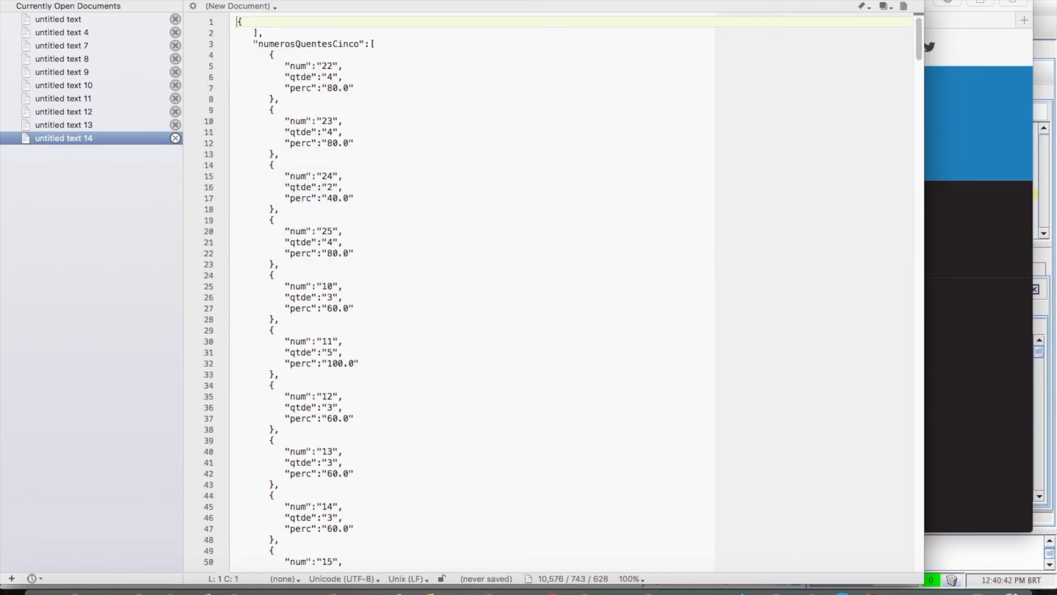
pyautogui.hotkey('shift', 'Down')
pyautogui.hotkey('shift', 'Down')
pyautogui.press('BackSpace')
pyautogui.scroll(-10, 433, 269)
pyautogui.scroll(10, 432, 269)
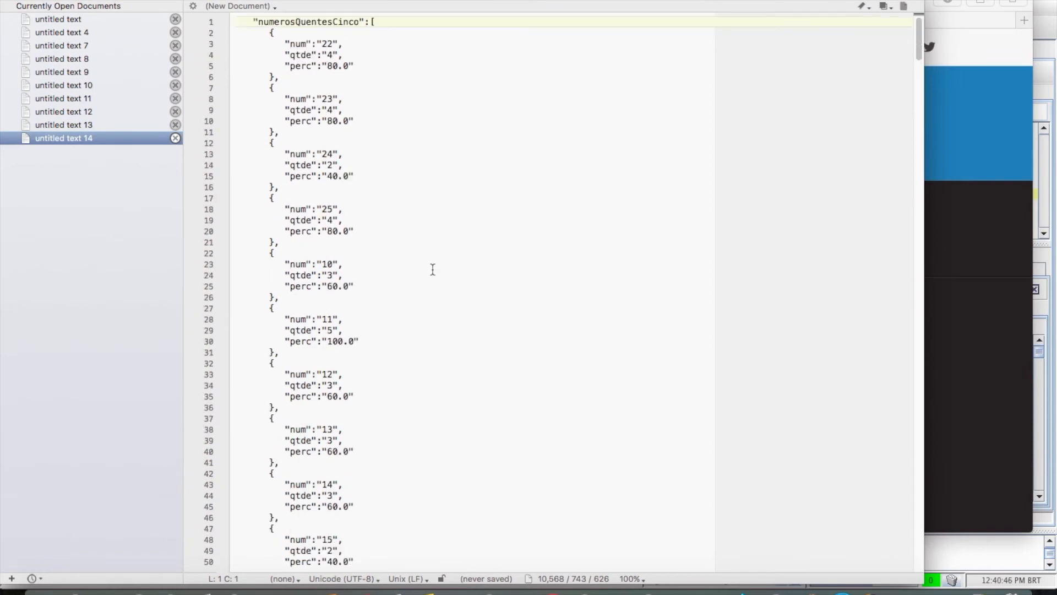
# - Delete the whole "numerosFrios" block and its leftover closing bracket so that "numerosFriosCinco" directly follows the "numerosQuentesDez" list
pyautogui.scroll(-5, 323, 380)
pyautogui.scroll(-20, 323, 380)
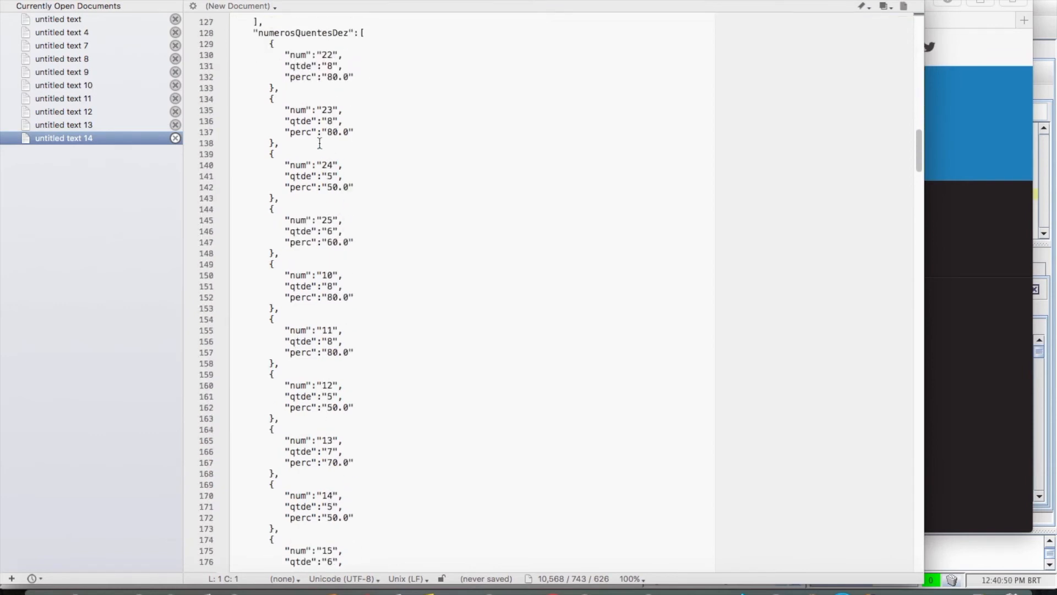
pyautogui.scroll(-7, 371, 262)
pyautogui.scroll(-14, 371, 262)
pyautogui.click(239, 265)
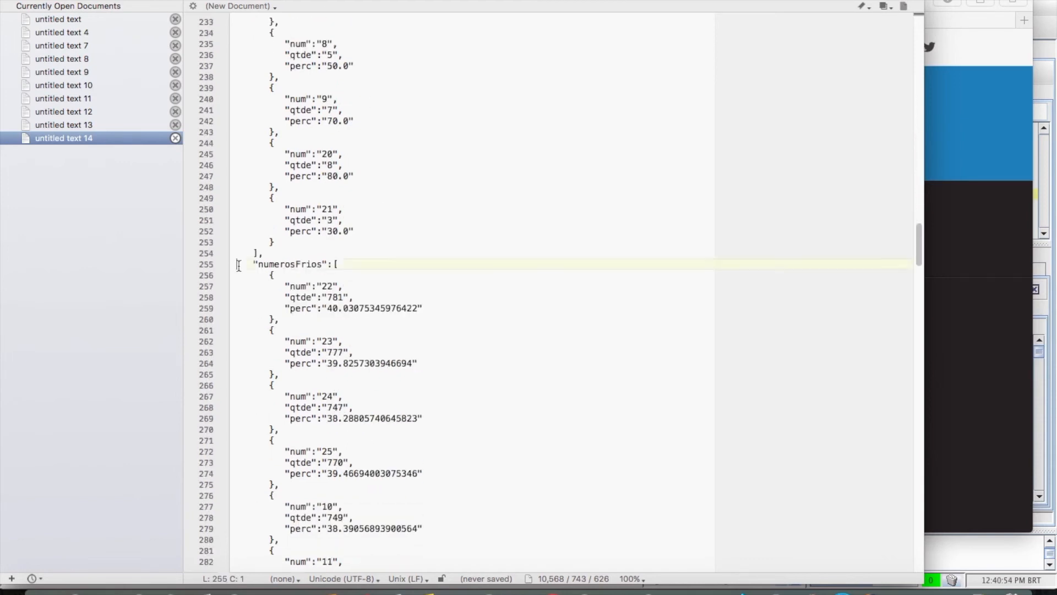
pyautogui.scroll(-20, 466, 393)
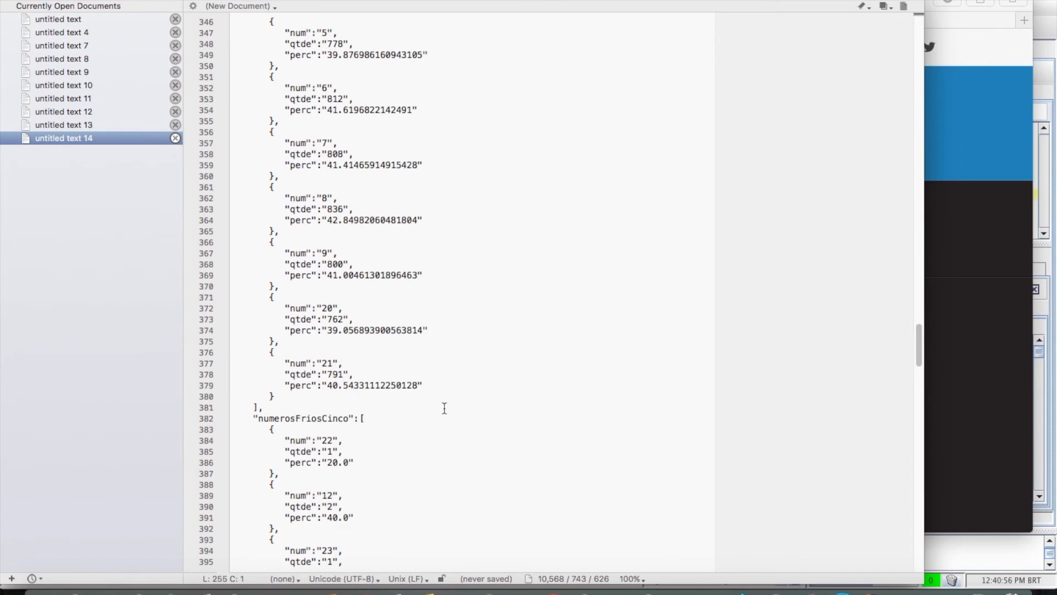
pyautogui.keyDown('shift'); pyautogui.click(387, 396); pyautogui.keyUp('shift')
pyautogui.press('BackSpace')
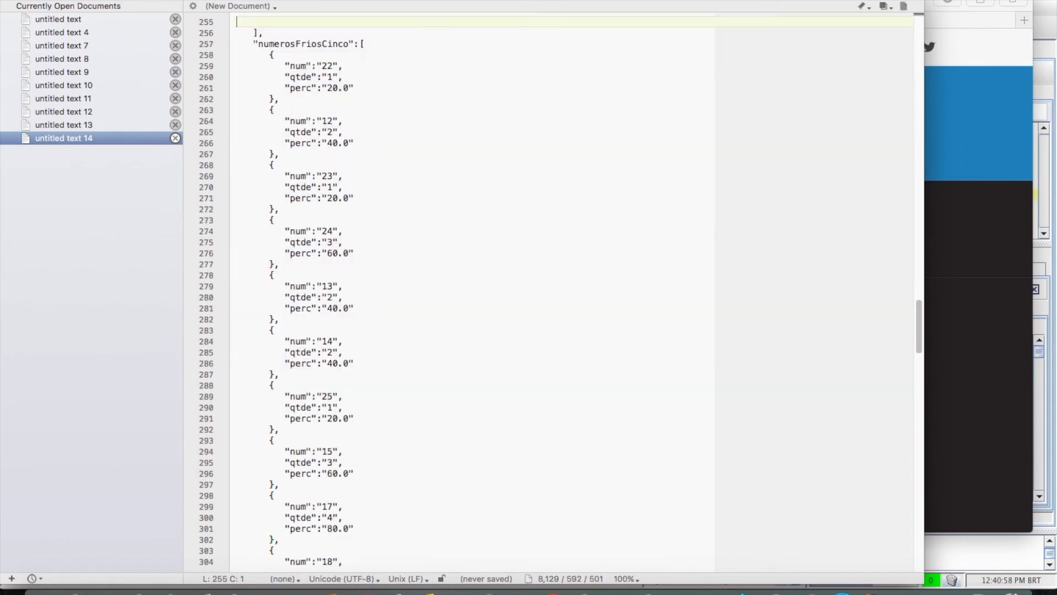
pyautogui.hotkey('shift', 'Down')
pyautogui.hotkey('shift', 'Down')
pyautogui.press('BackSpace')
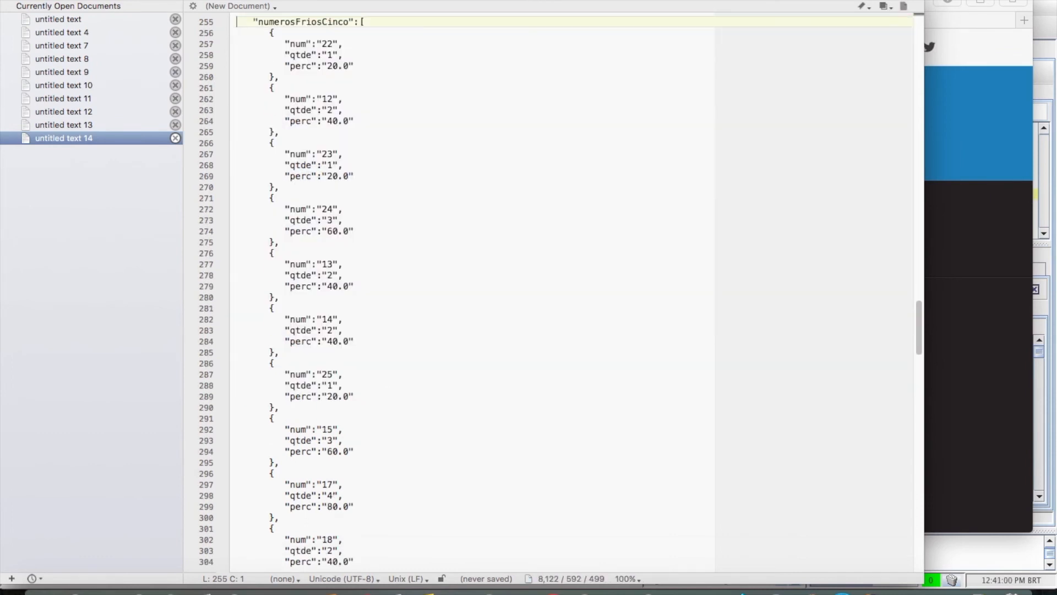
pyautogui.scroll(-10, 358, 300)
pyautogui.scroll(10, 358, 300)
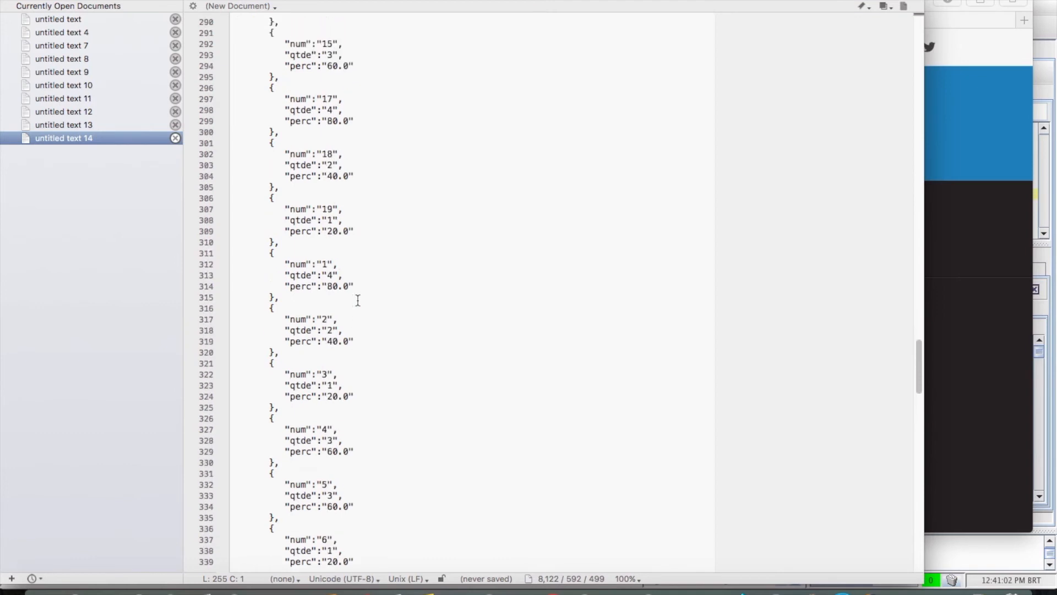
# - Examine the num, qtde and perc values of the entries in the "numerosFriosCinco" list
pyautogui.scroll(4, 358, 300)
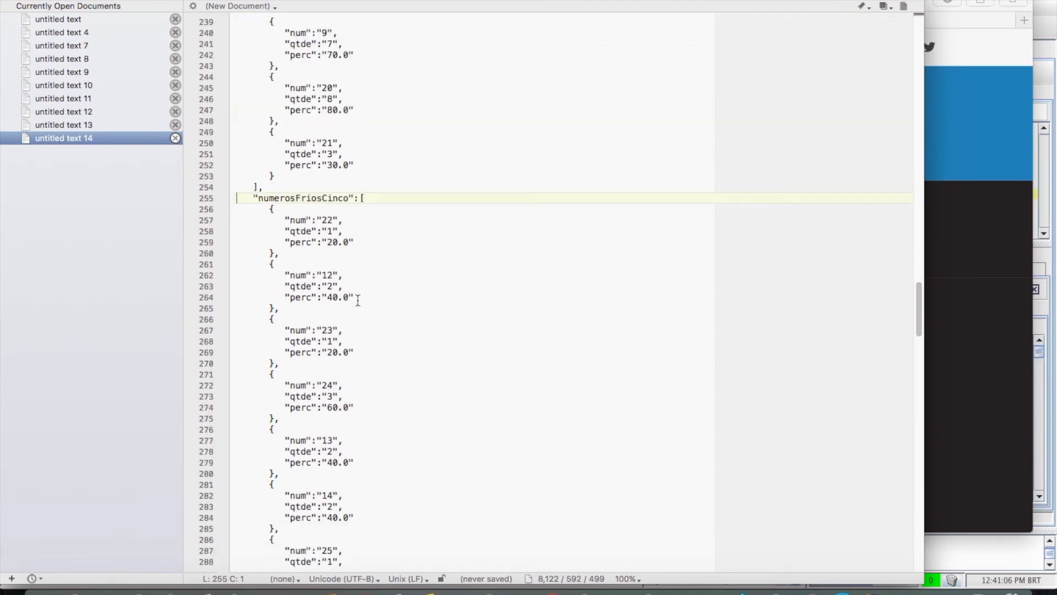
pyautogui.scroll(-1, 359, 296)
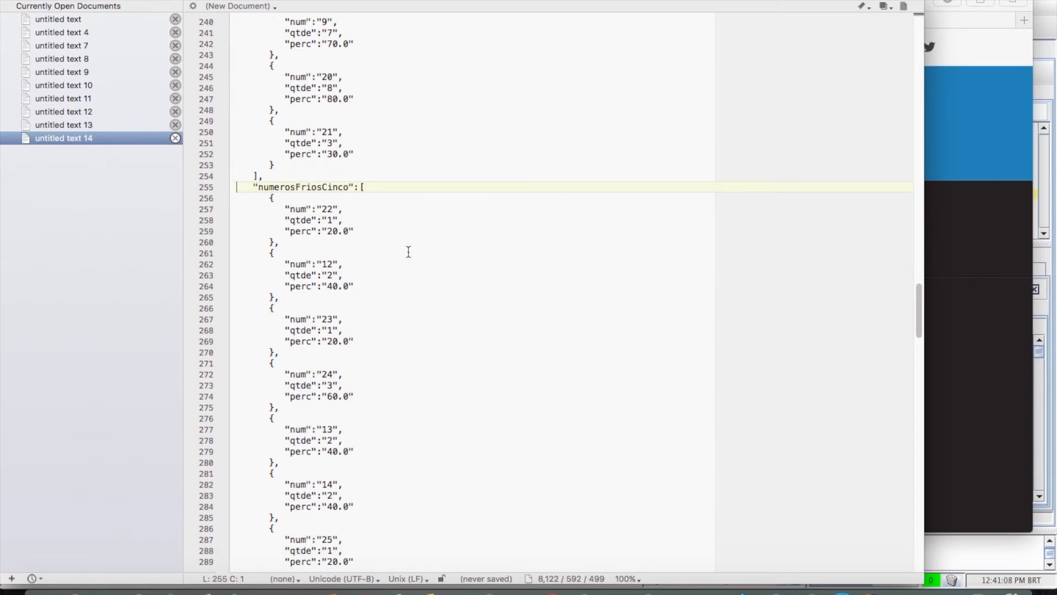
pyautogui.scroll(-3, 409, 268)
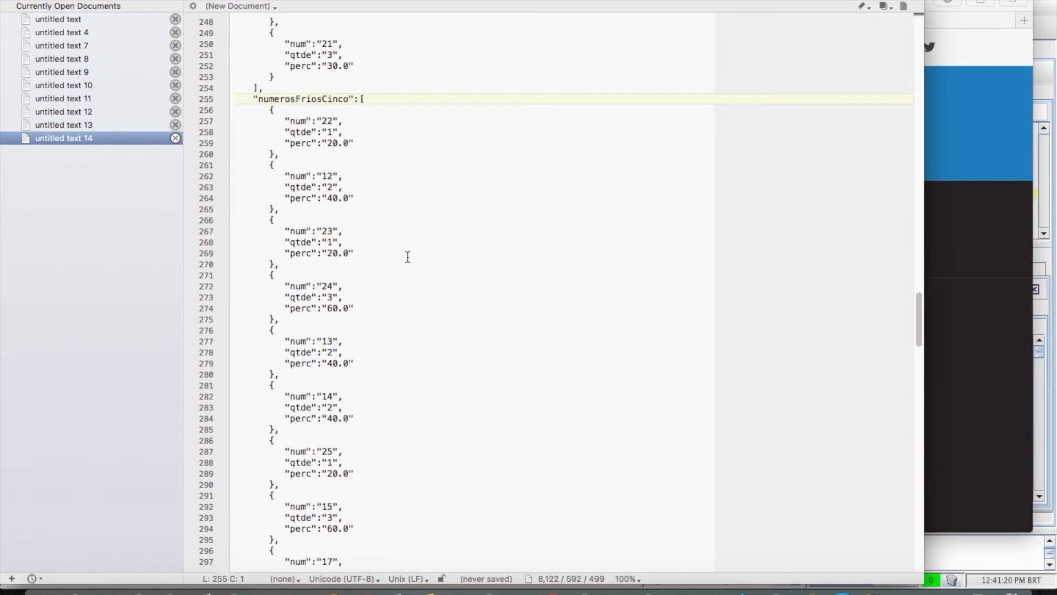
pyautogui.scroll(-3, 411, 263)
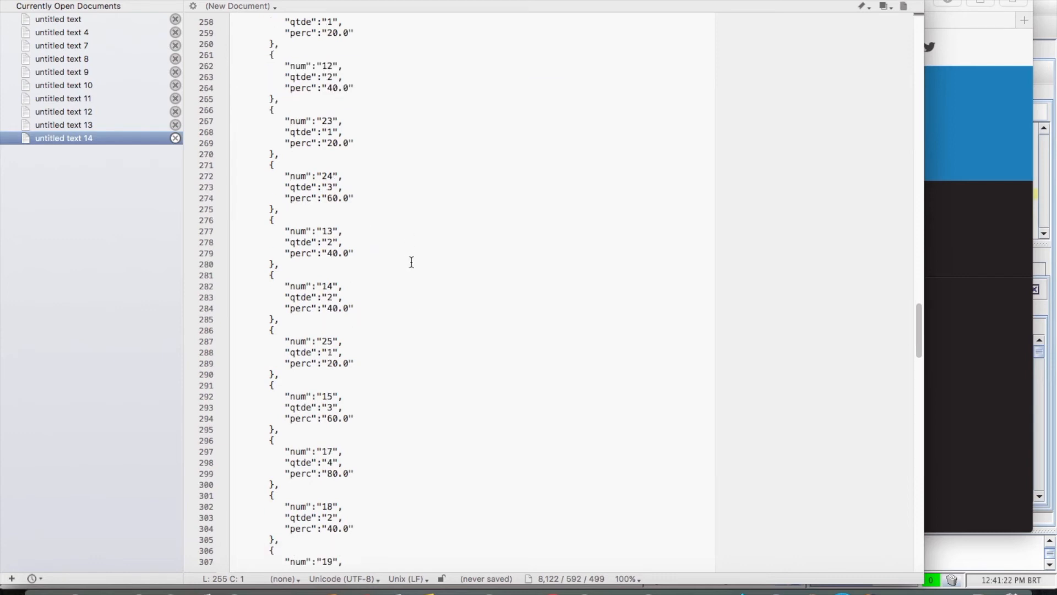
pyautogui.scroll(3, 327, 204)
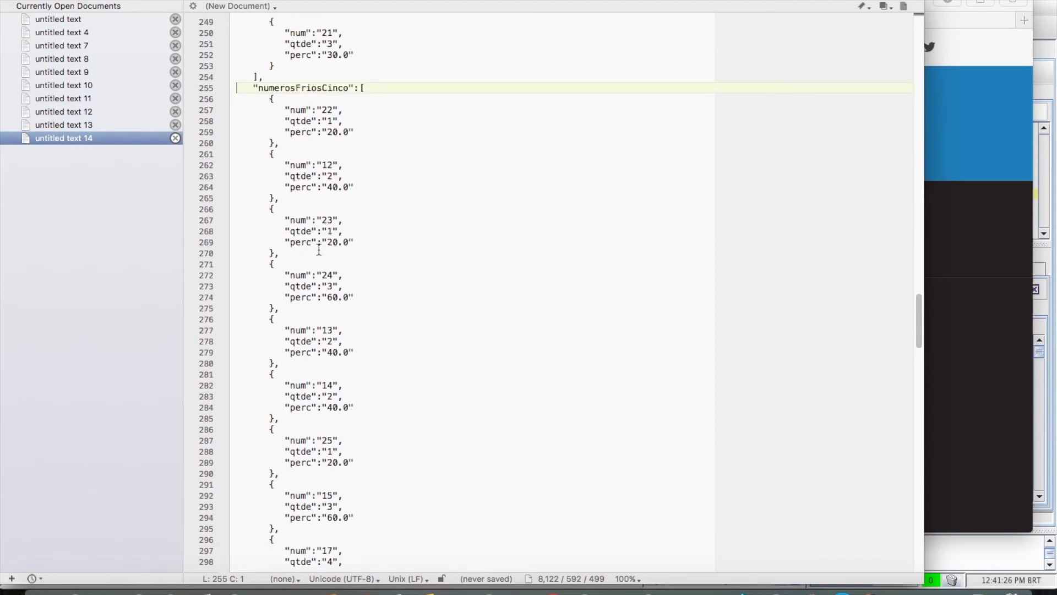
pyautogui.click(333, 297)
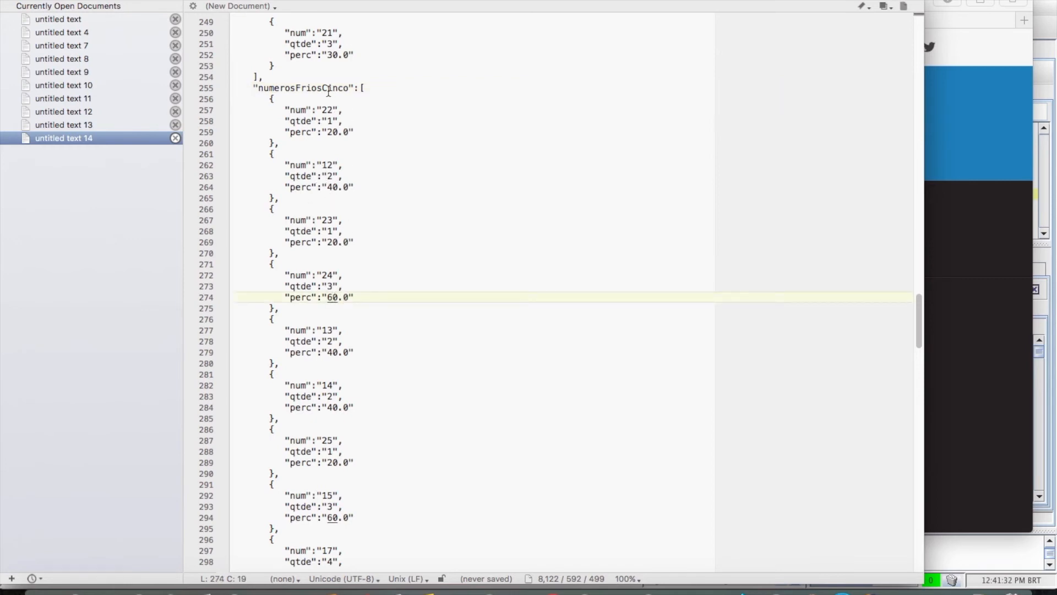
pyautogui.scroll(-3, 325, 259)
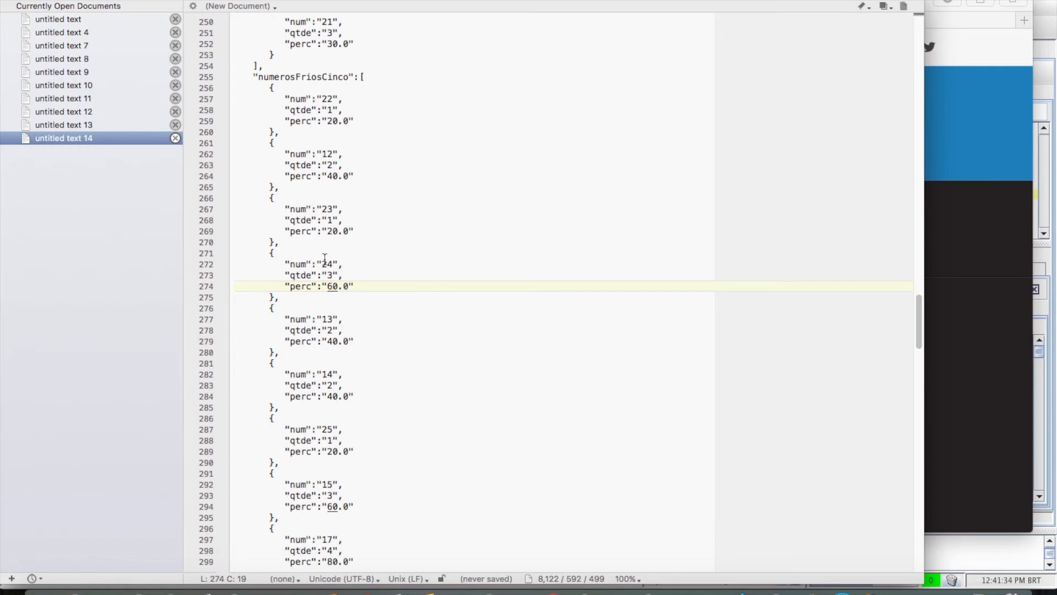
pyautogui.scroll(-2, 324, 259)
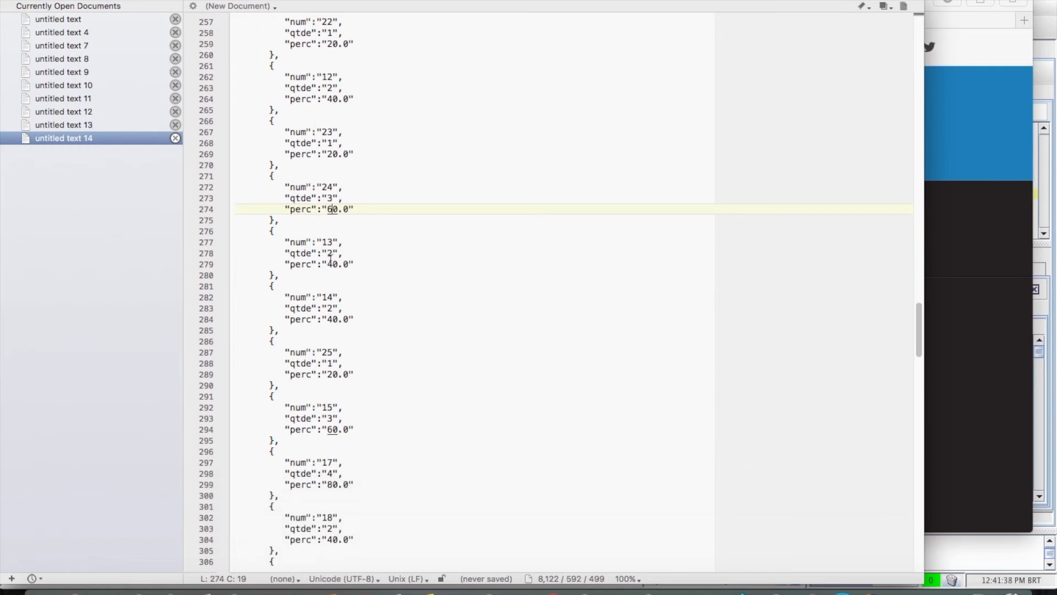
# - Copy the "num":"24" line from the "numerosFriosCinco" list into a new document
pyautogui.press('Up')
pyautogui.press('super+Left')
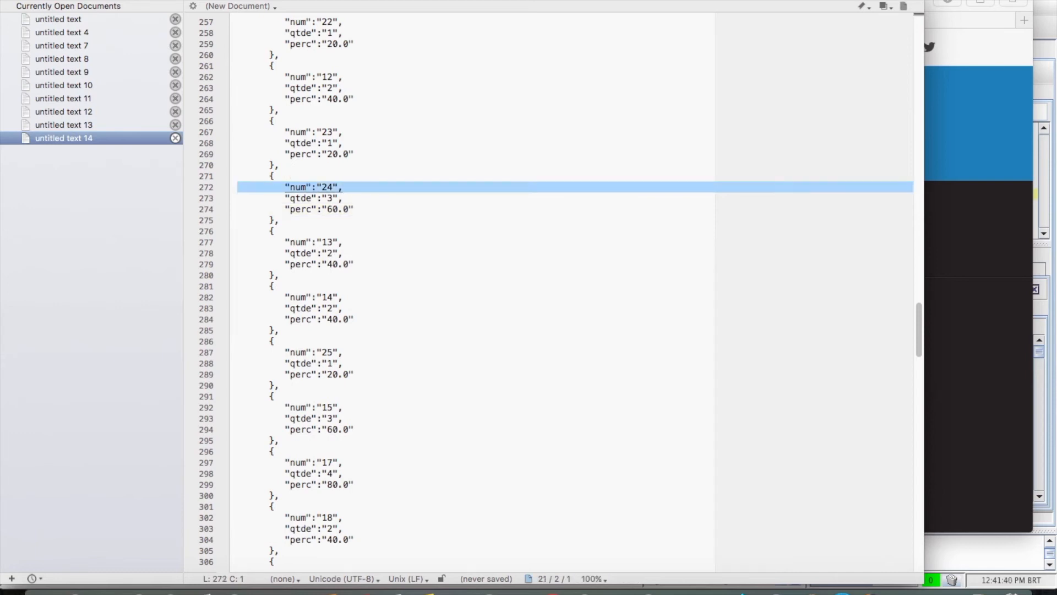
pyautogui.press('Up')
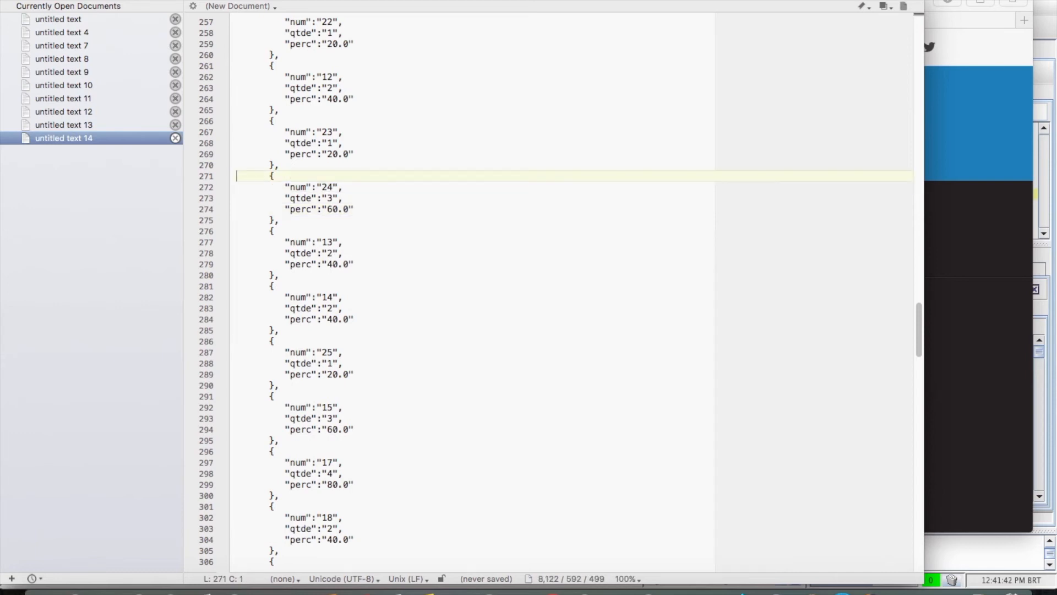
pyautogui.press('super+n')
pyautogui.write('"num":"24",')
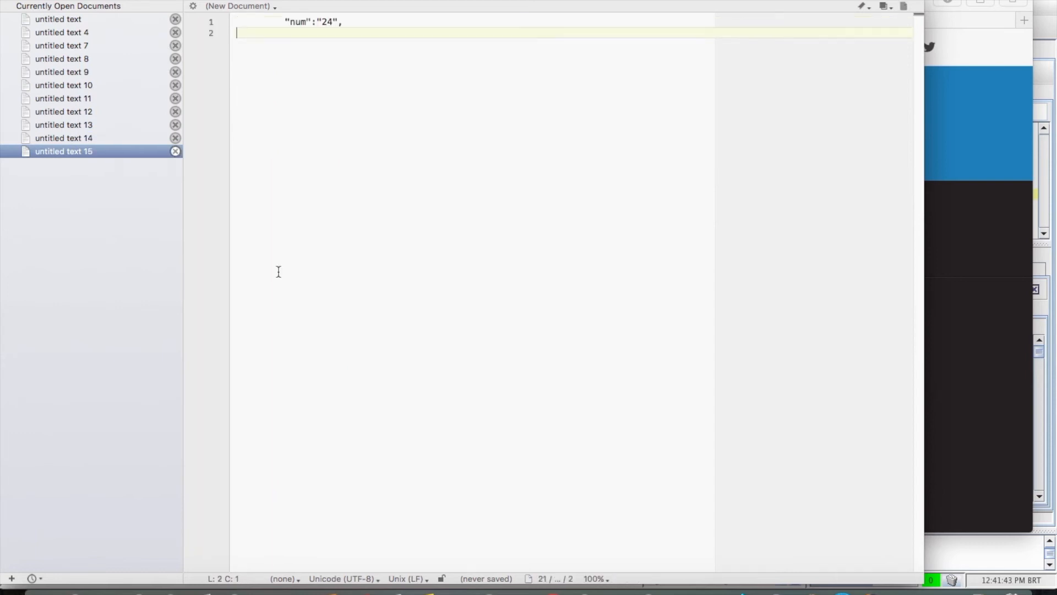
# - Copy the "num":"15" line from "numerosFriosCinco" in untitled text 14 and paste it below the "num":"24" line in untitled text 15
pyautogui.click(119, 139)
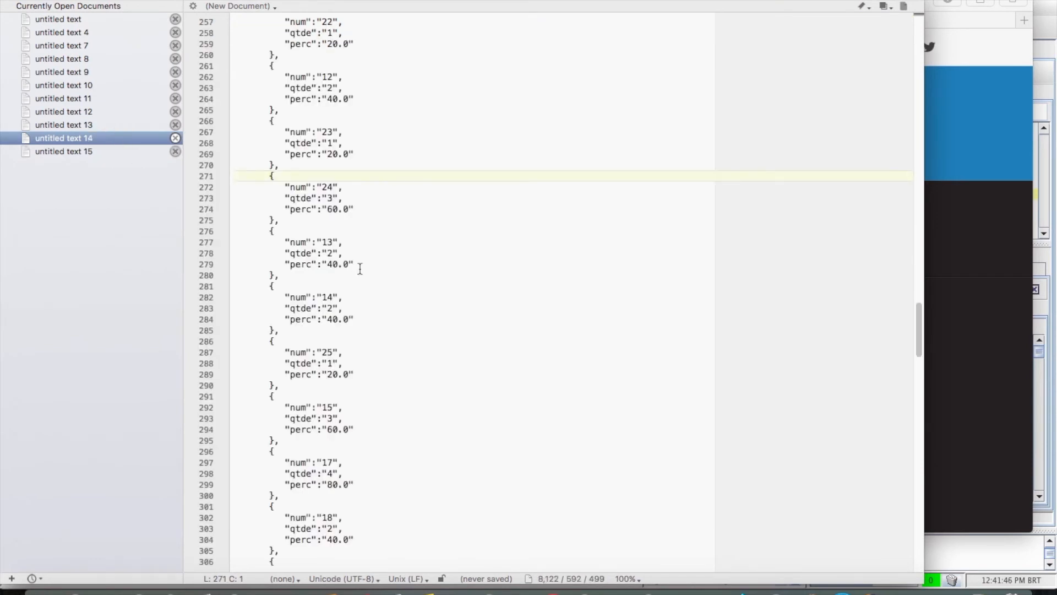
pyautogui.click(347, 412)
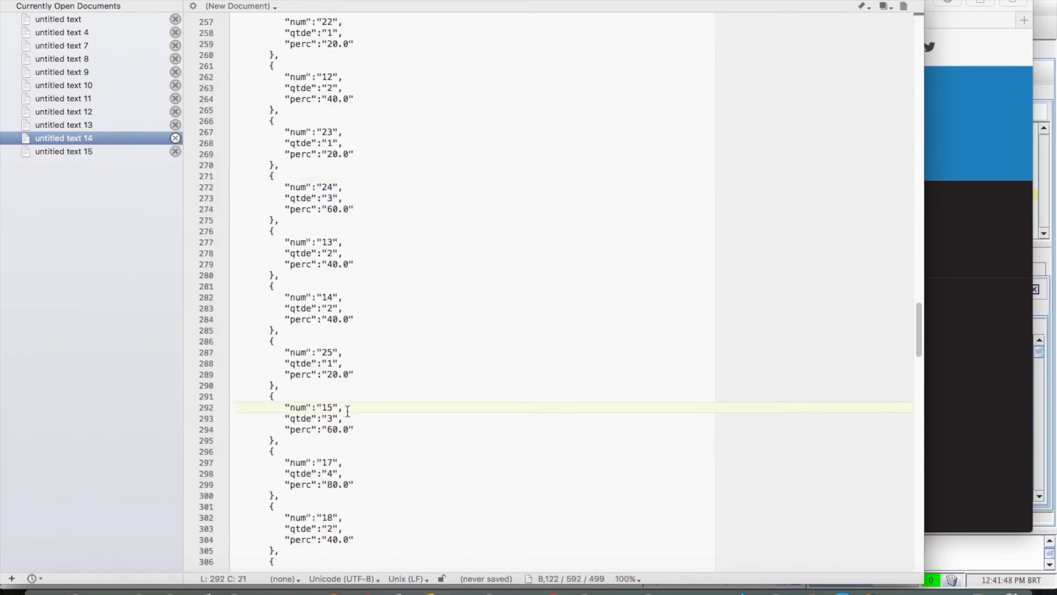
pyautogui.tripleClick(348, 411)
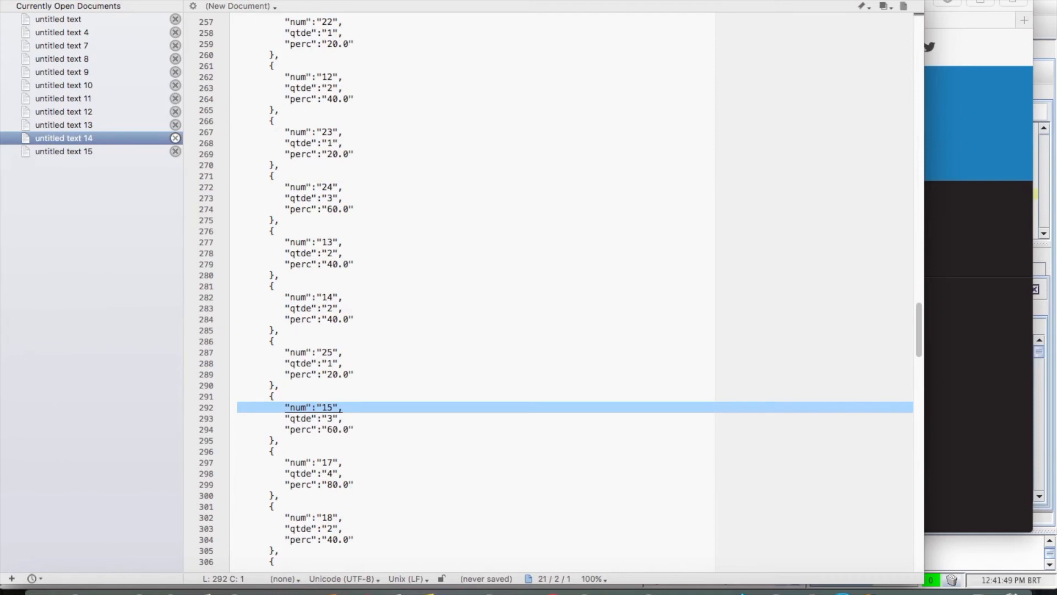
pyautogui.hotkey('ctrl', 'c')
pyautogui.click(104, 151)
pyautogui.hotkey('ctrl', 'v')
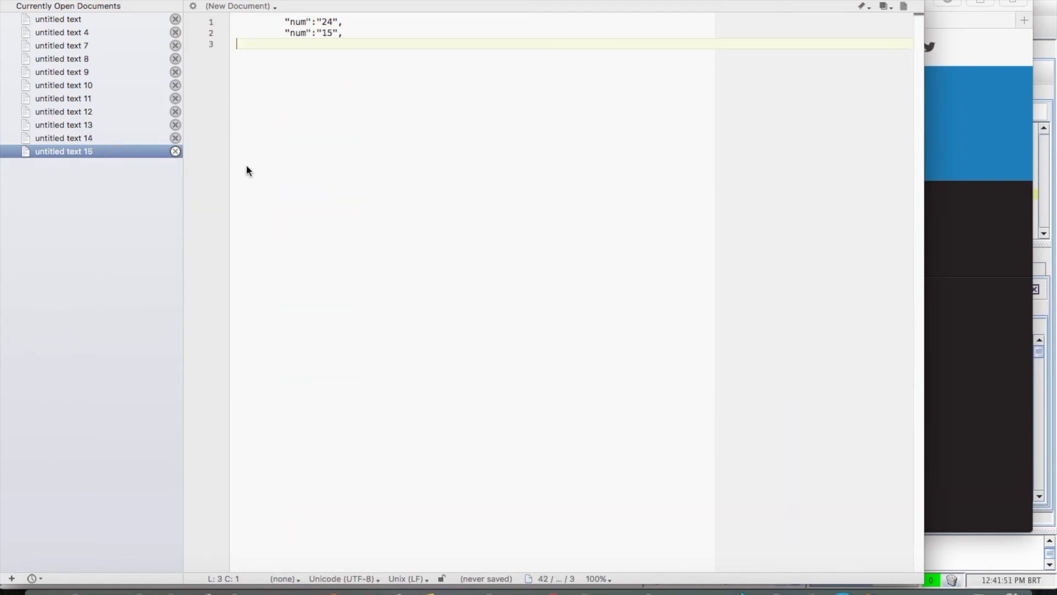
# - Copy the "num":"17" line from untitled text 14 and paste it as the third line of untitled text 15
pyautogui.click(117, 138)
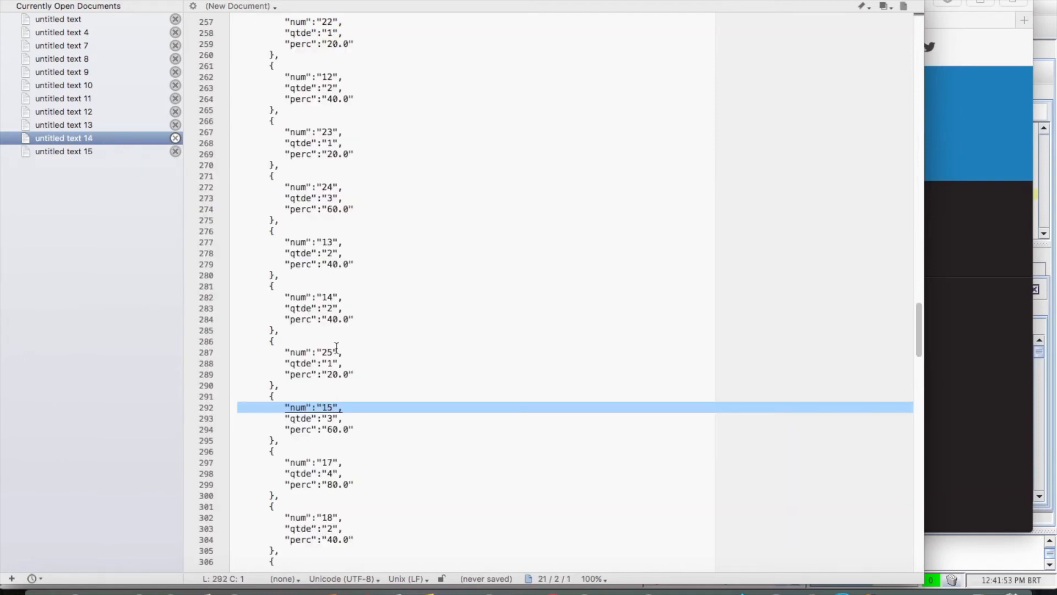
pyautogui.tripleClick(358, 463)
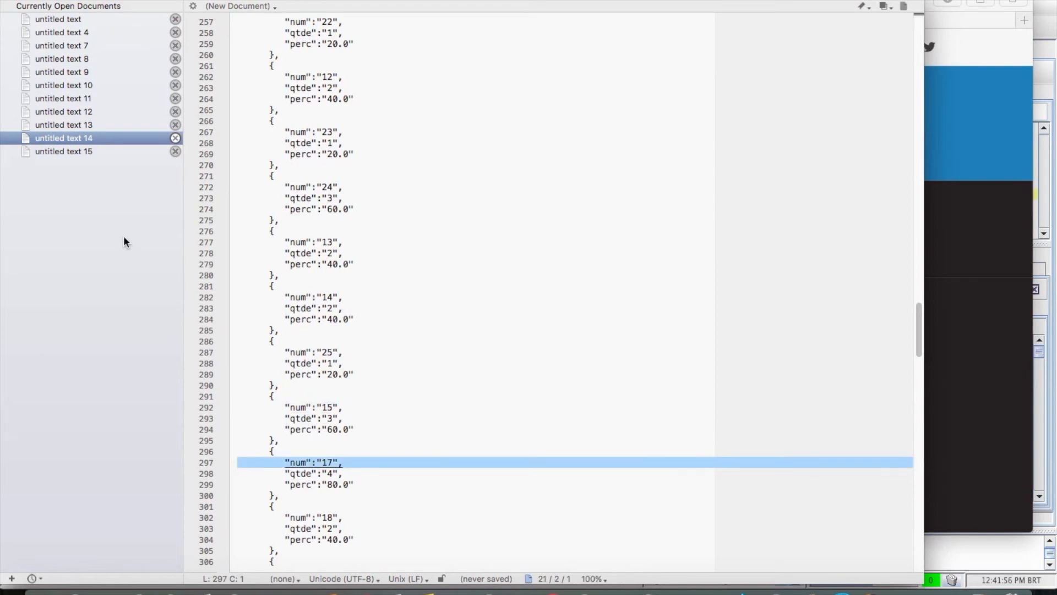
pyautogui.hotkey('ctrl', 'c')
pyautogui.click(101, 150)
pyautogui.hotkey('ctrl', 'v')
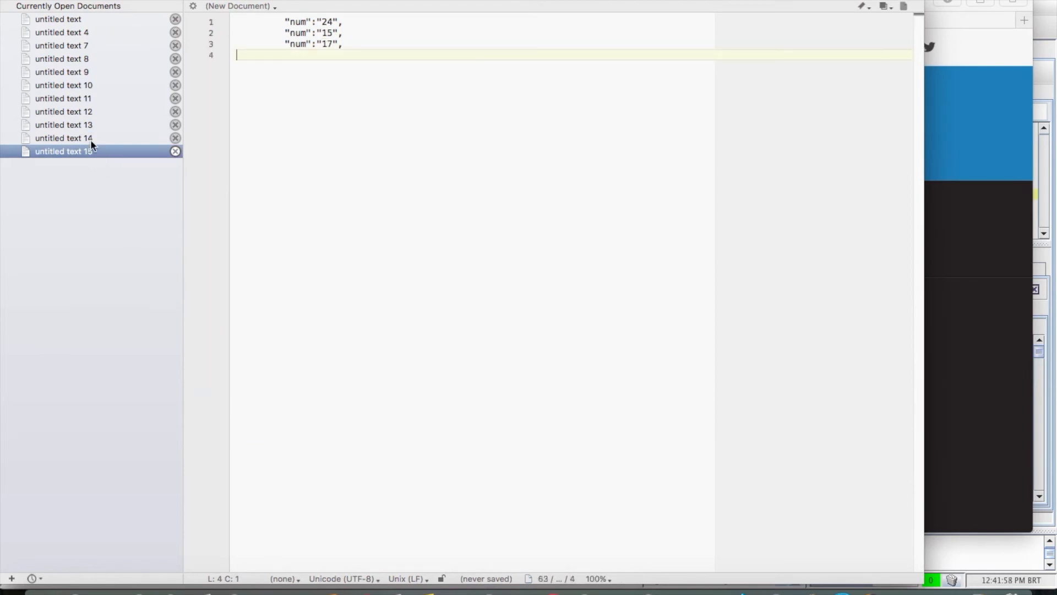
# - Copy the "num":"4" line of "numerosFriosCinco" from untitled text 14 and paste it below "num":"17" in untitled text 15
pyautogui.click(91, 140)
pyautogui.scroll(-3, 402, 292)
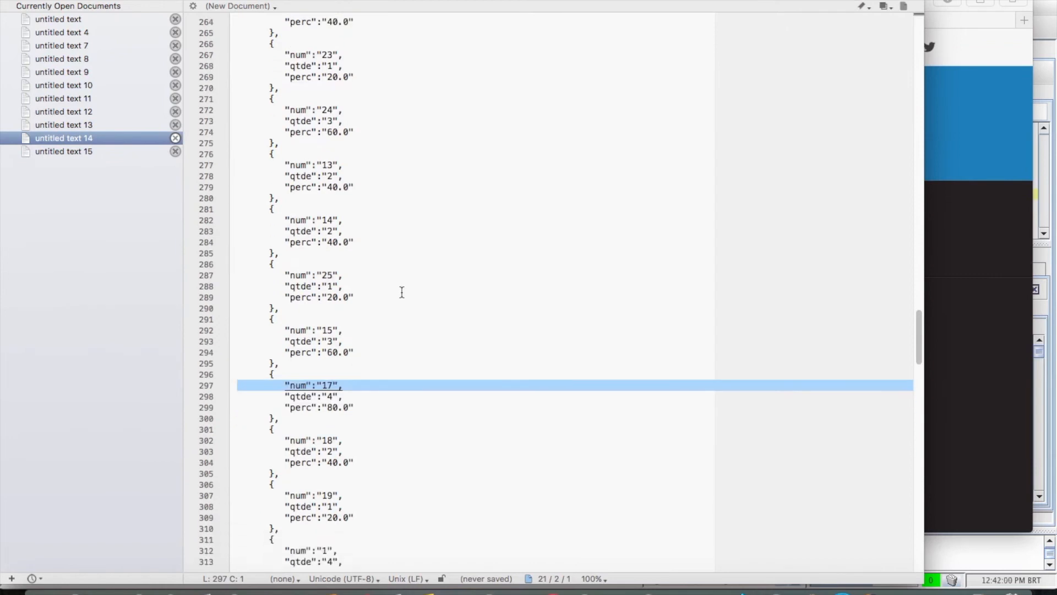
pyautogui.scroll(-9, 399, 283)
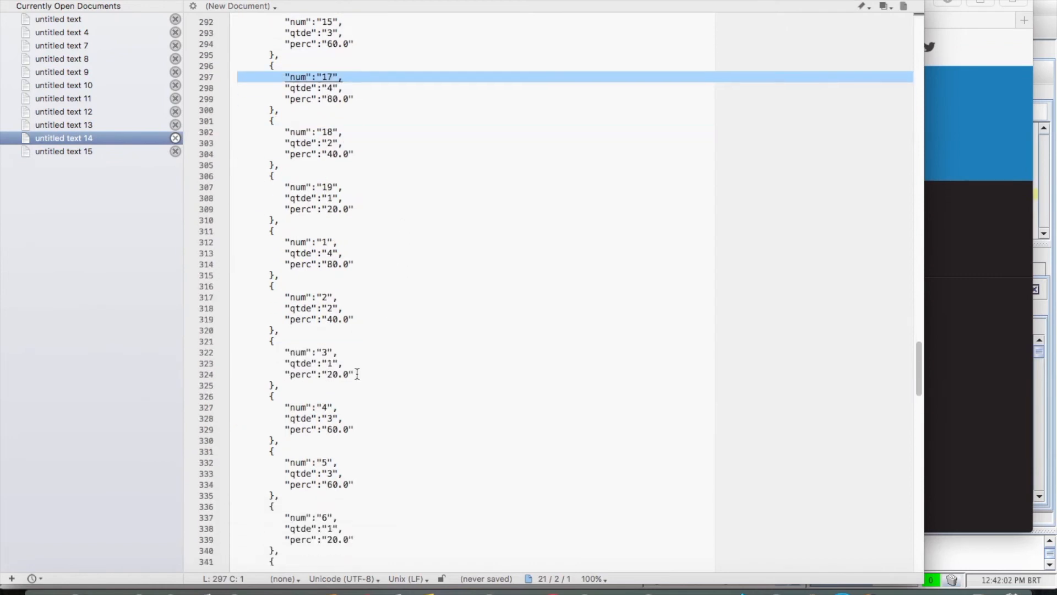
pyautogui.click(348, 406)
pyautogui.press('super+Left')
pyautogui.hotkey('shift', 'Down')
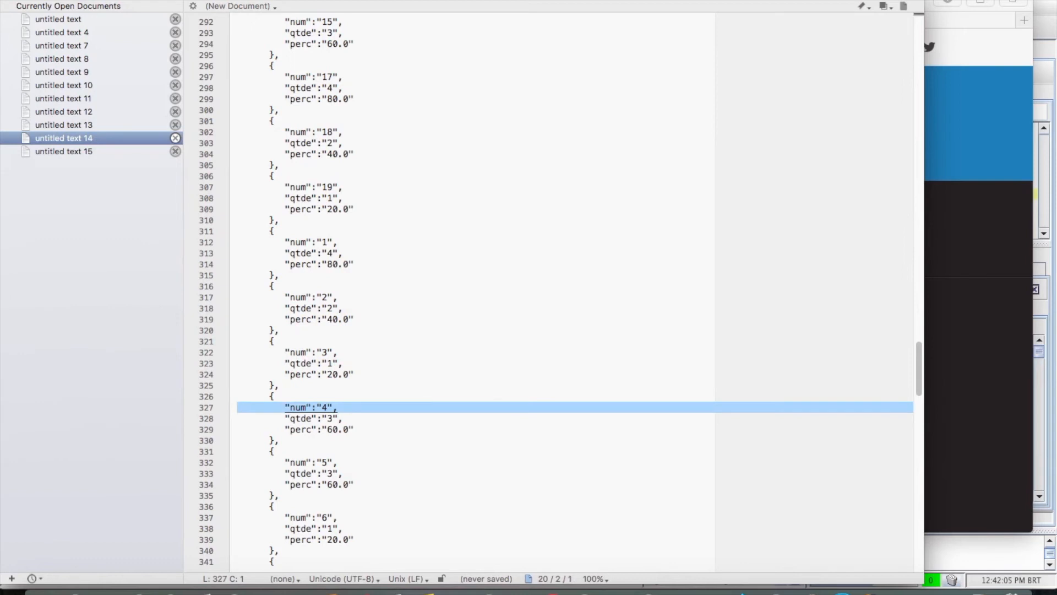
pyautogui.click(87, 153)
pyautogui.press('super+v')
# - Copy the "num":"7" line from untitled text 14 and paste it into untitled text 15, leaving one blank line after "num":"4"
pyautogui.click(126, 142)
pyautogui.scroll(-1, 373, 396)
pyautogui.click(354, 429)
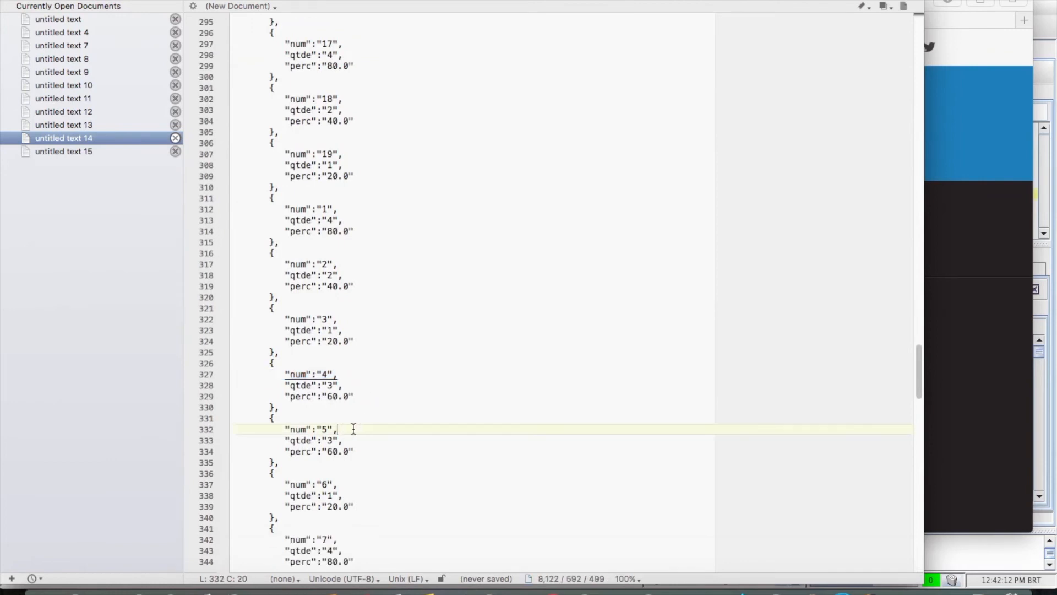
pyautogui.scroll(-5, 352, 441)
pyautogui.click(350, 451)
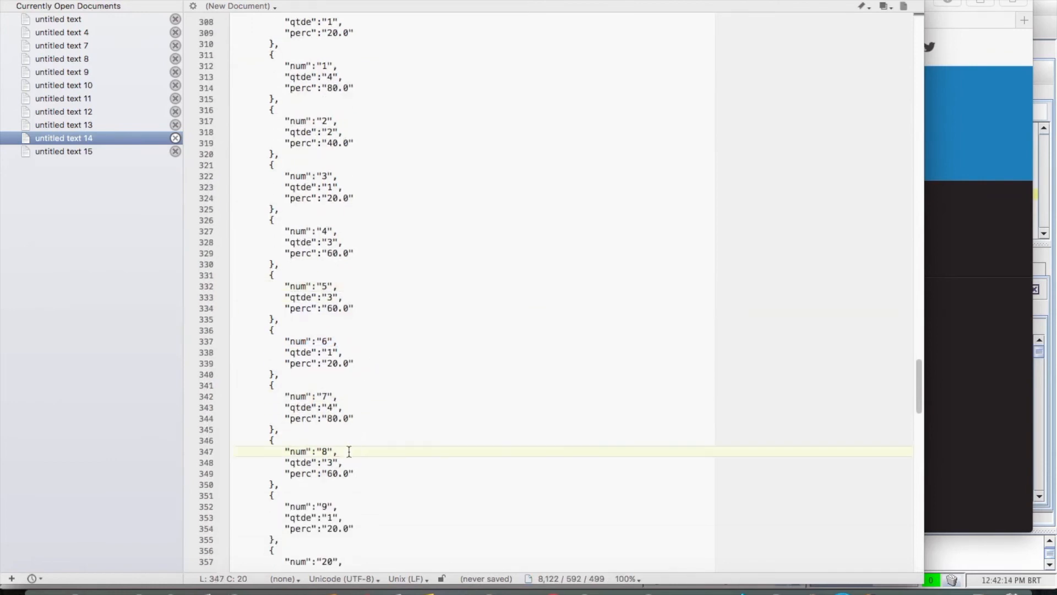
pyautogui.click(359, 396)
pyautogui.press('super+Left')
pyautogui.hotkey('shift', 'Down')
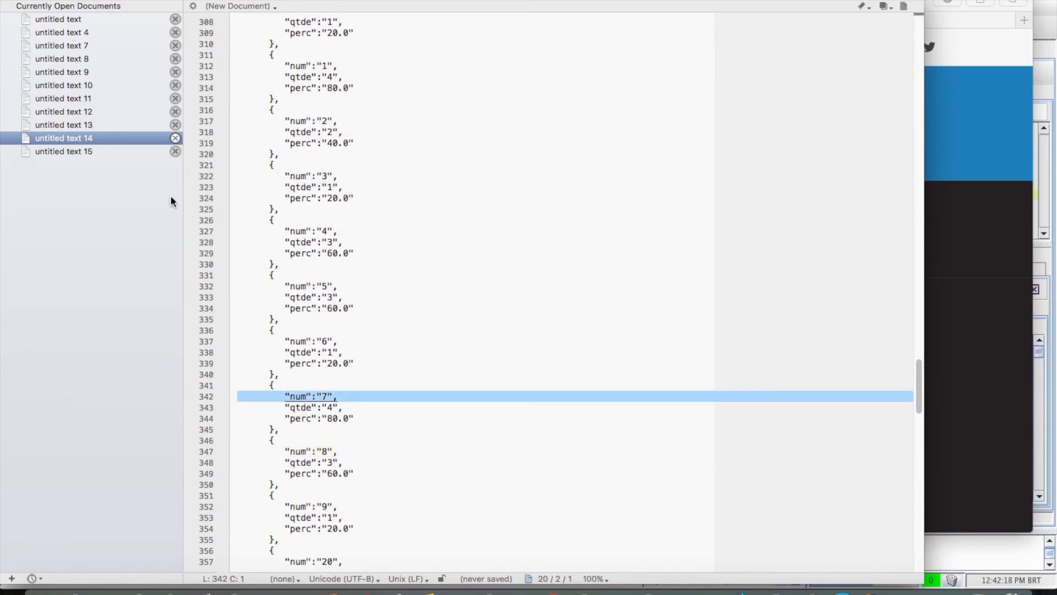
pyautogui.click(106, 151)
pyautogui.press('Return')
pyautogui.hotkey('ctrl', 'v')
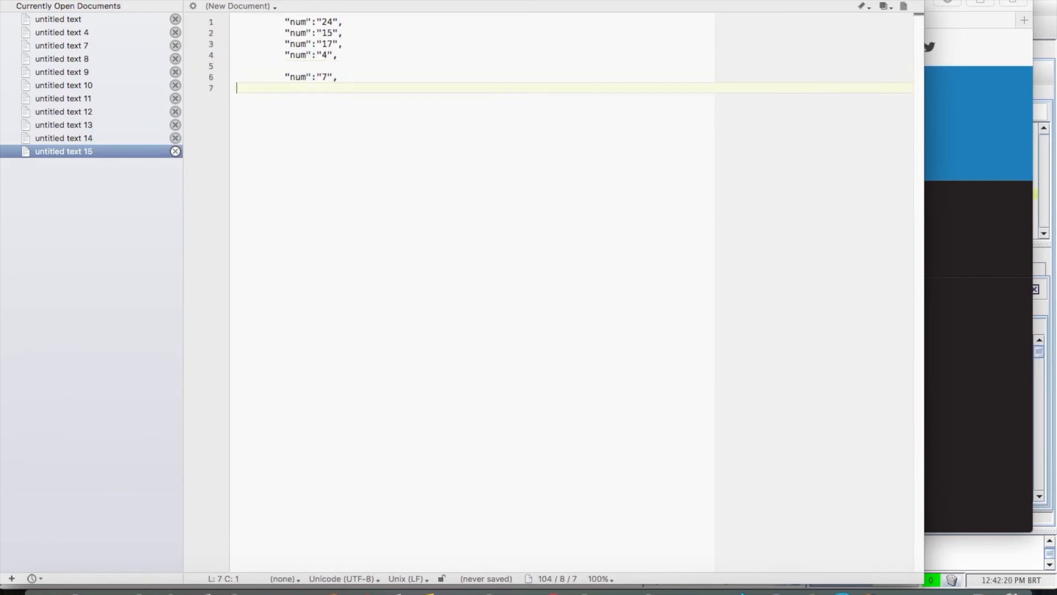
# - Copy the "num":"8" line from untitled text 14 and paste it directly below the "num":"4" line in untitled text 15
pyautogui.click(101, 137)
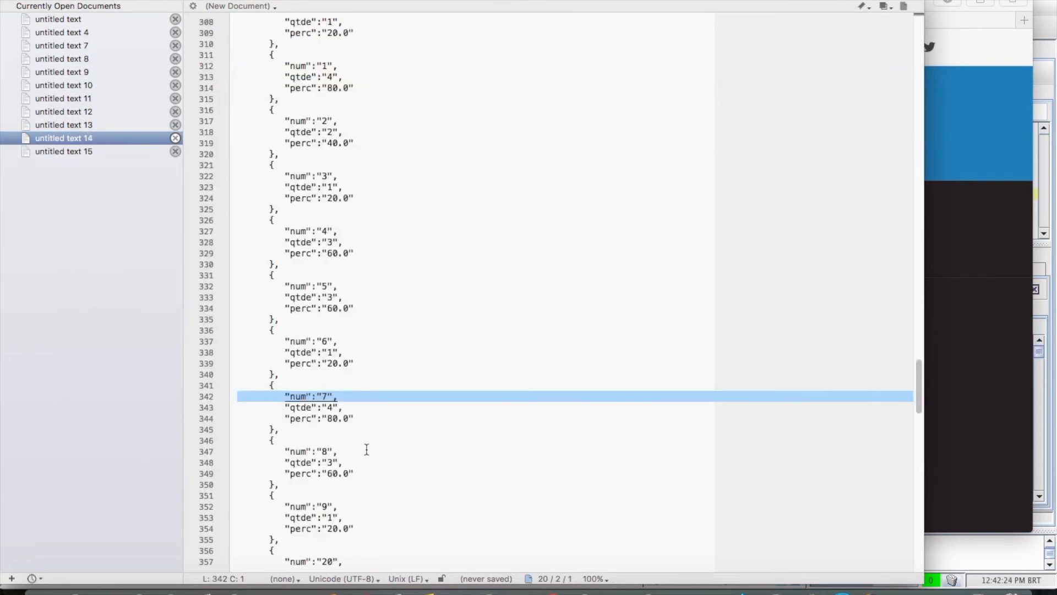
pyautogui.click(367, 450)
pyautogui.press('super+Left')
pyautogui.hotkey('shift', 'Down')
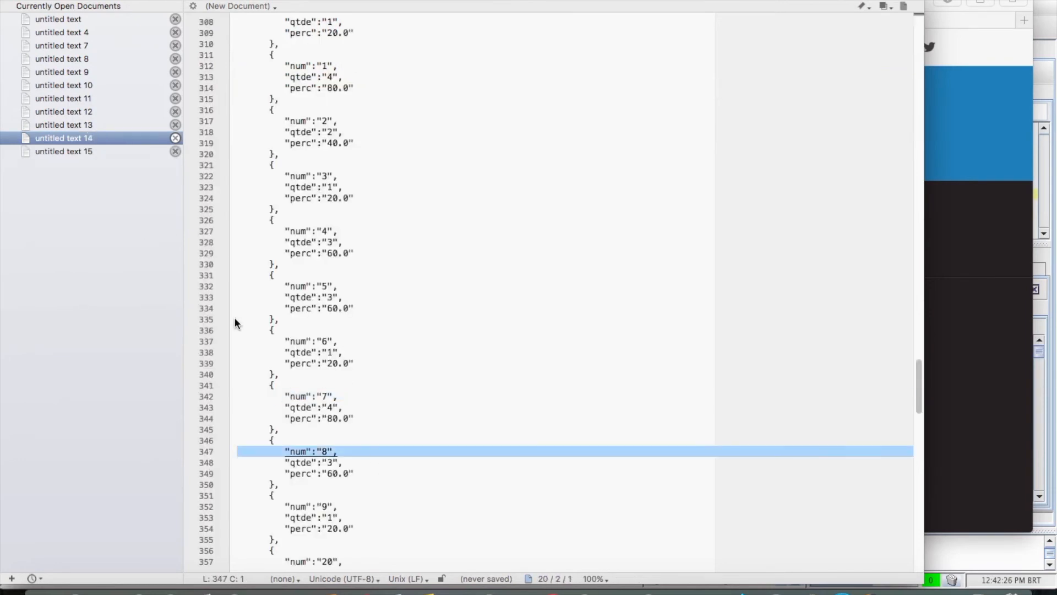
pyautogui.press('super+c')
pyautogui.click(91, 151)
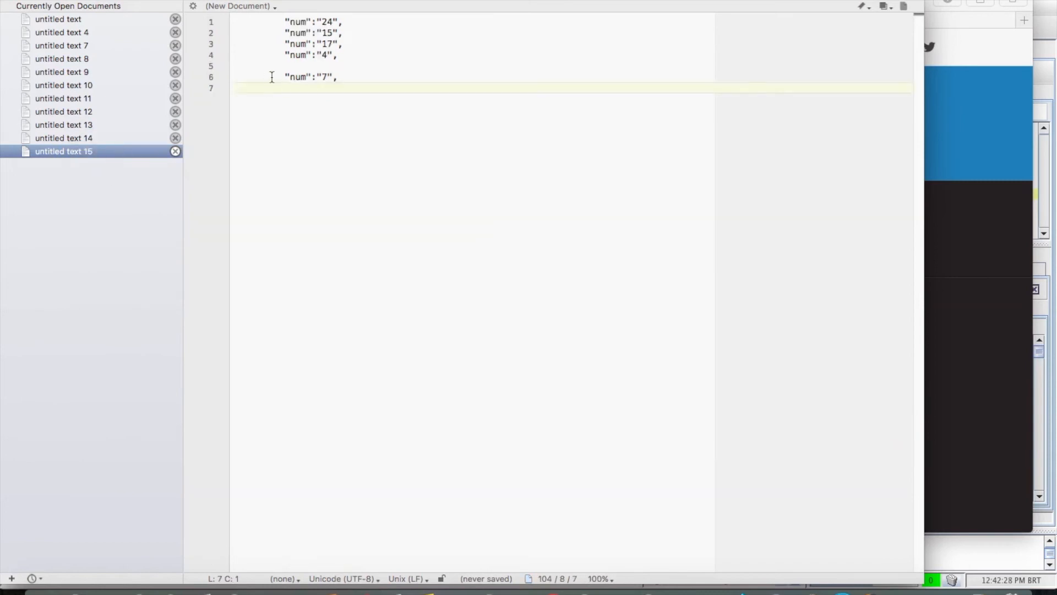
pyautogui.click(257, 66)
pyautogui.press('super+v')
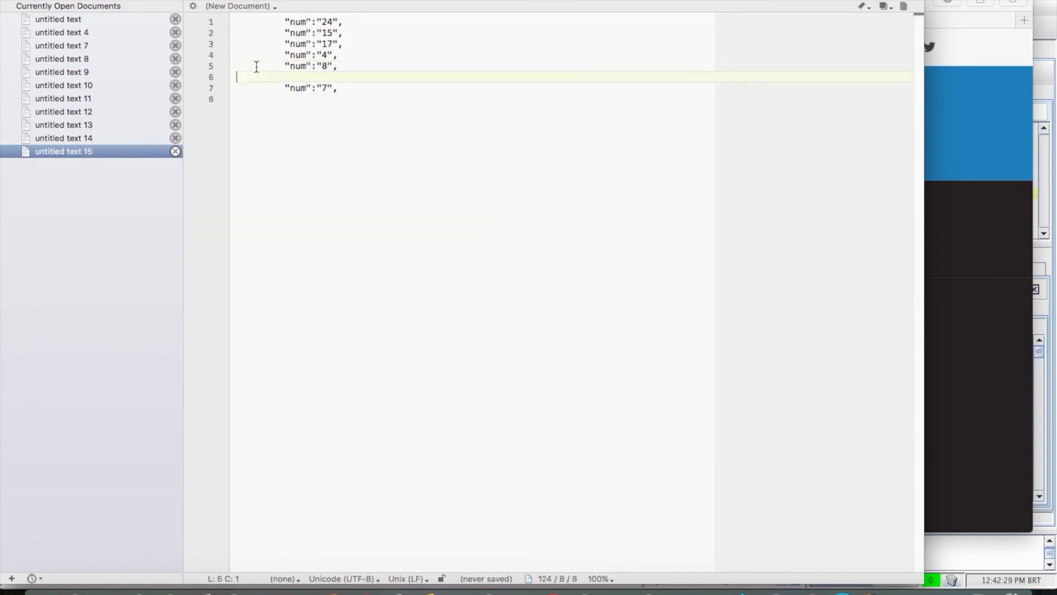
# - Copy the "num":"21" line of "numerosFriosCinco" from untitled text 14 and paste it below "num":"8" in untitled text 15
pyautogui.click(133, 141)
pyautogui.scroll(-3, 332, 307)
pyautogui.scroll(-2, 333, 307)
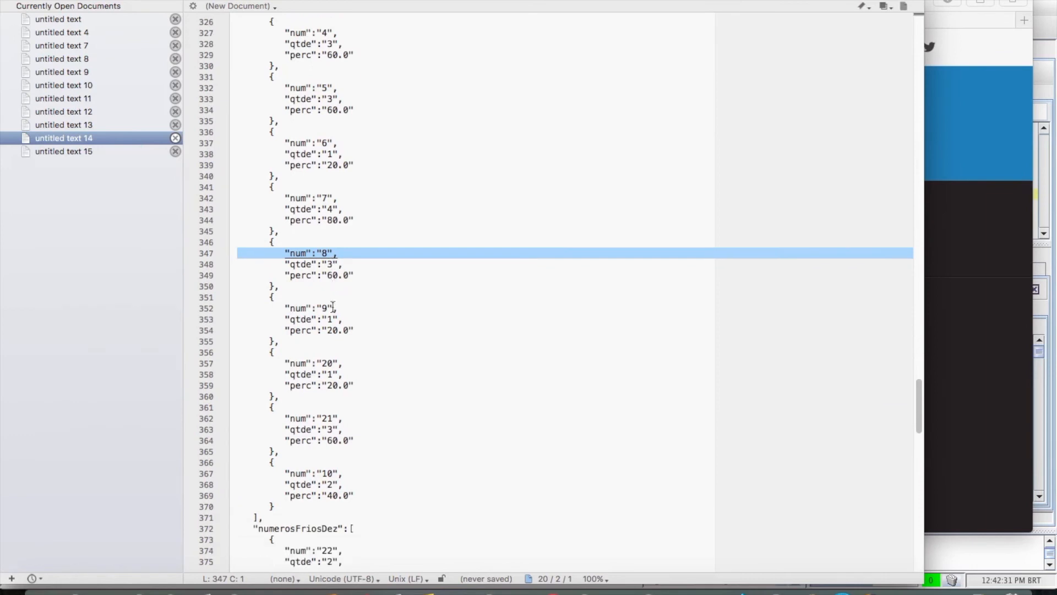
pyautogui.click(365, 382)
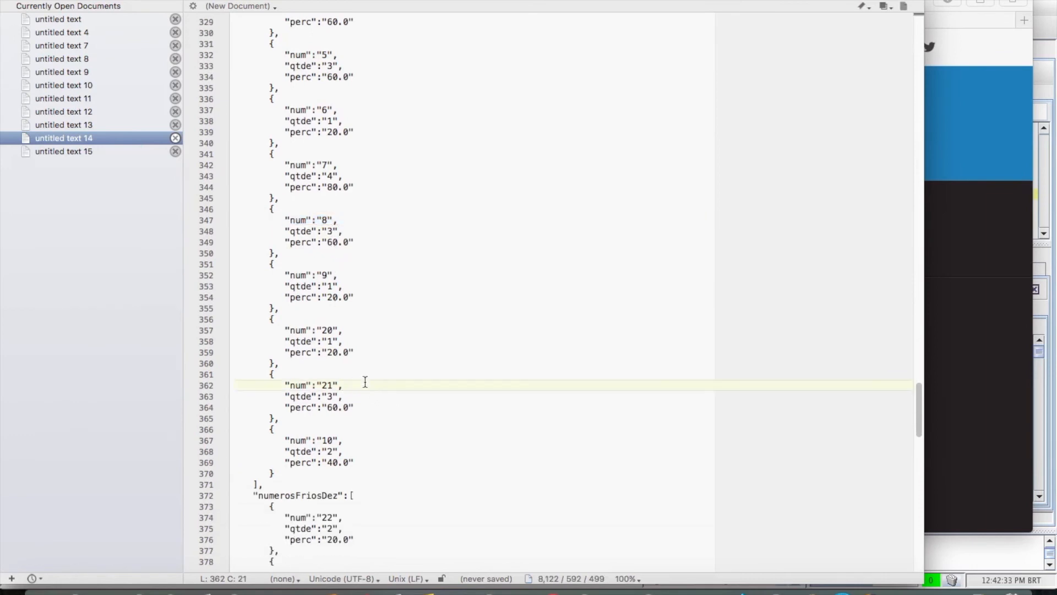
pyautogui.tripleClick(365, 382)
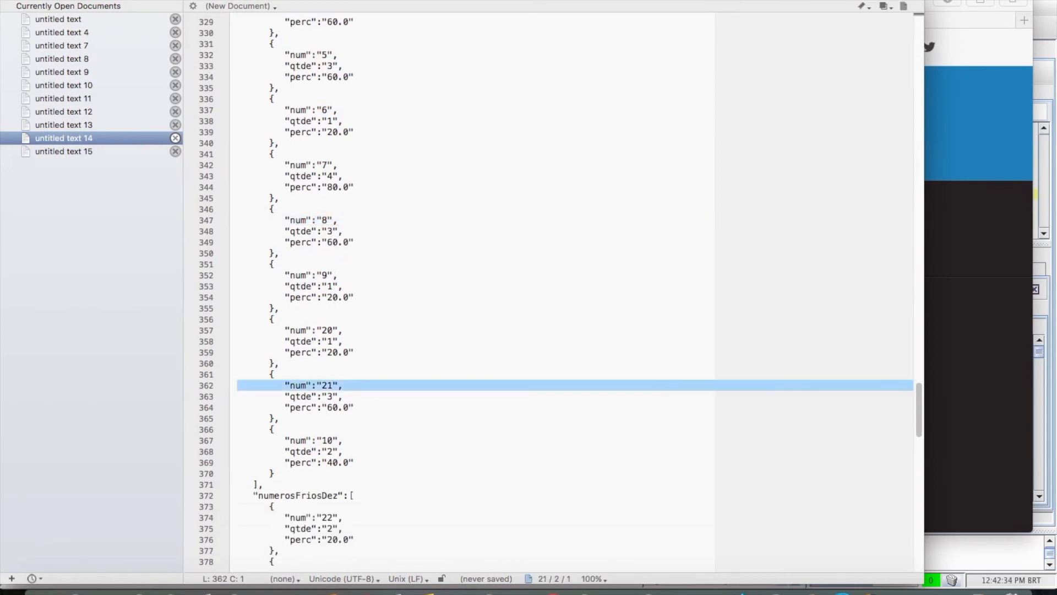
pyautogui.click(89, 153)
pyautogui.press('super+v')
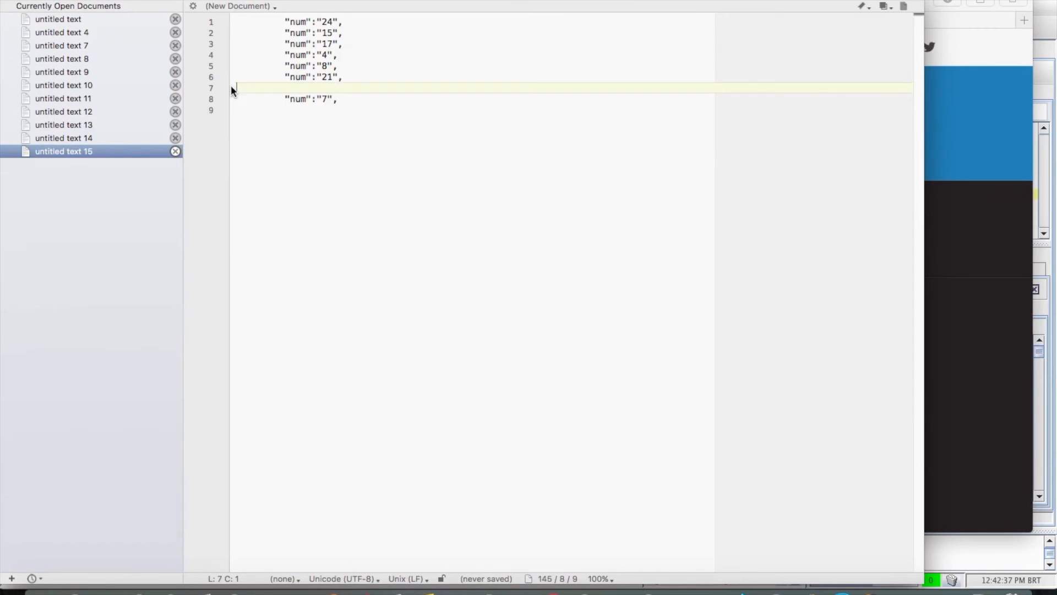
# - Examine the "qtde" and "perc" values of the "numerosFriosCinco" entries from "num":"21" back to "num":"1" in untitled text 14
pyautogui.click(121, 137)
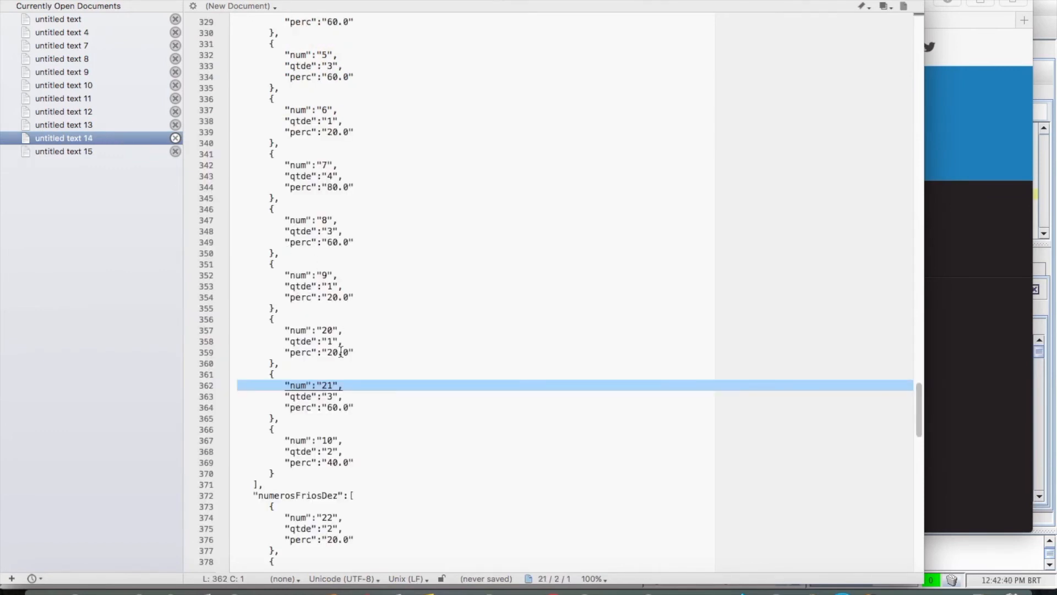
pyautogui.scroll(1, 361, 355)
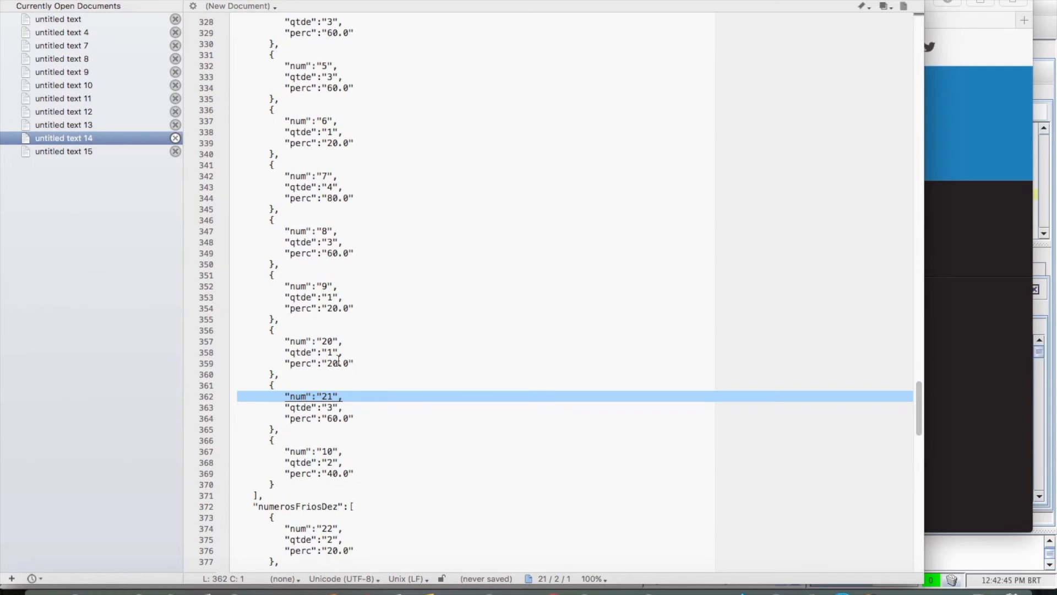
pyautogui.scroll(3, 358, 336)
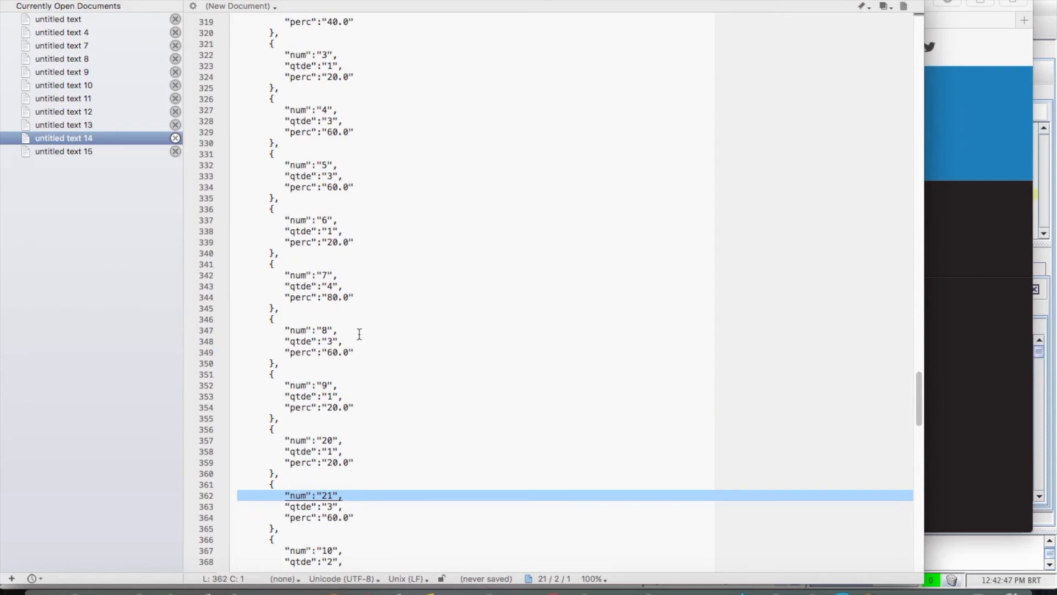
pyautogui.scroll(1, 348, 331)
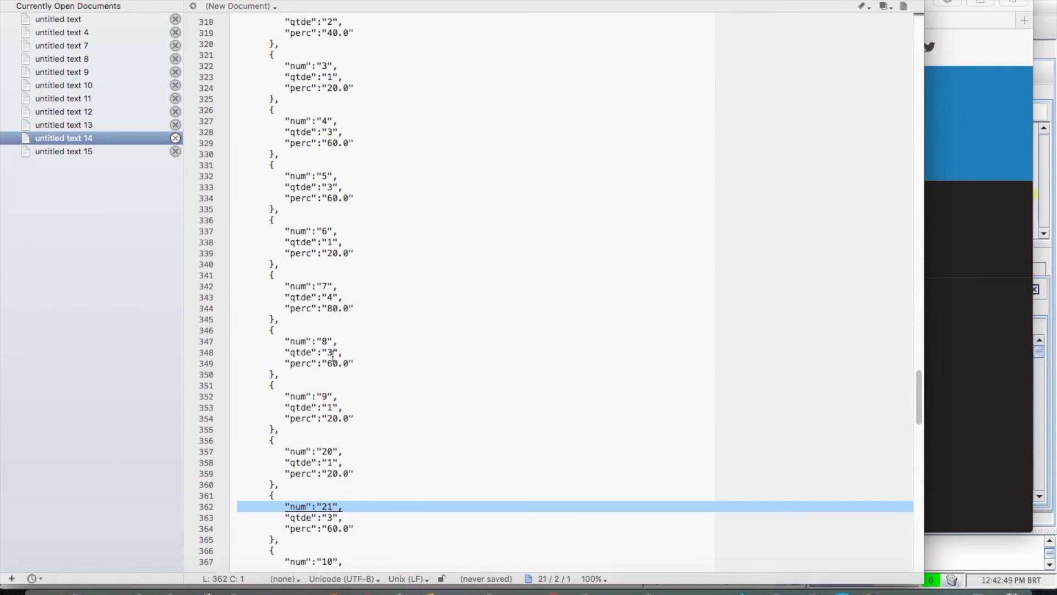
pyautogui.click(341, 395)
pyautogui.click(346, 342)
pyautogui.scroll(3, 345, 341)
pyautogui.tripleClick(343, 345)
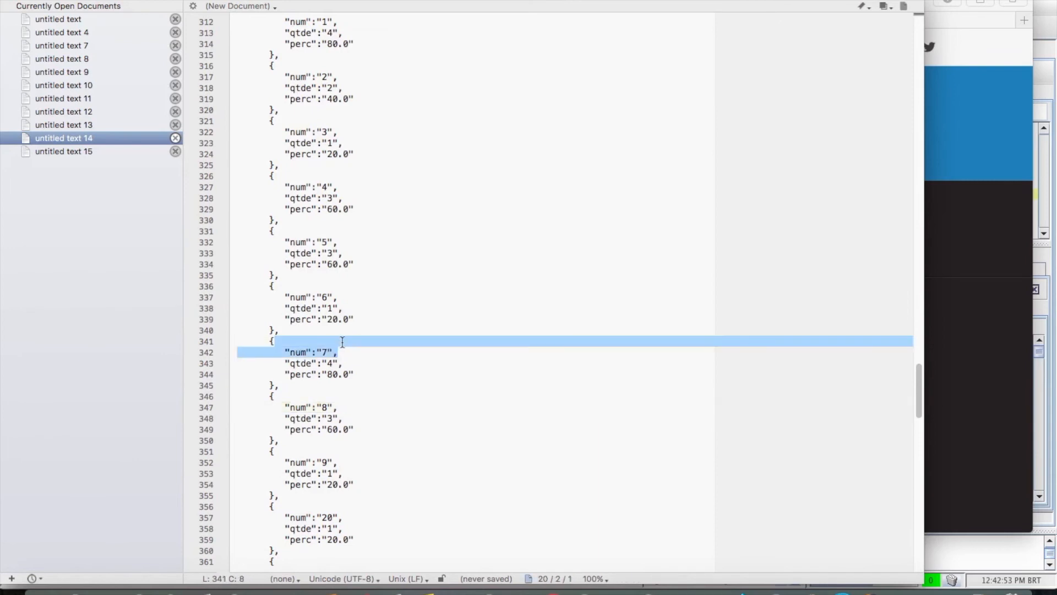
pyautogui.click(356, 267)
pyautogui.scroll(4, 356, 267)
pyautogui.click(346, 274)
pyautogui.scroll(4, 346, 274)
# - Copy the "num":"1" line of "numerosFriosCinco" from untitled text 14 and paste it below "num":"7" in untitled text 15
pyautogui.click(353, 200)
pyautogui.press('super+Left')
pyautogui.hotkey('shift', 'Down')
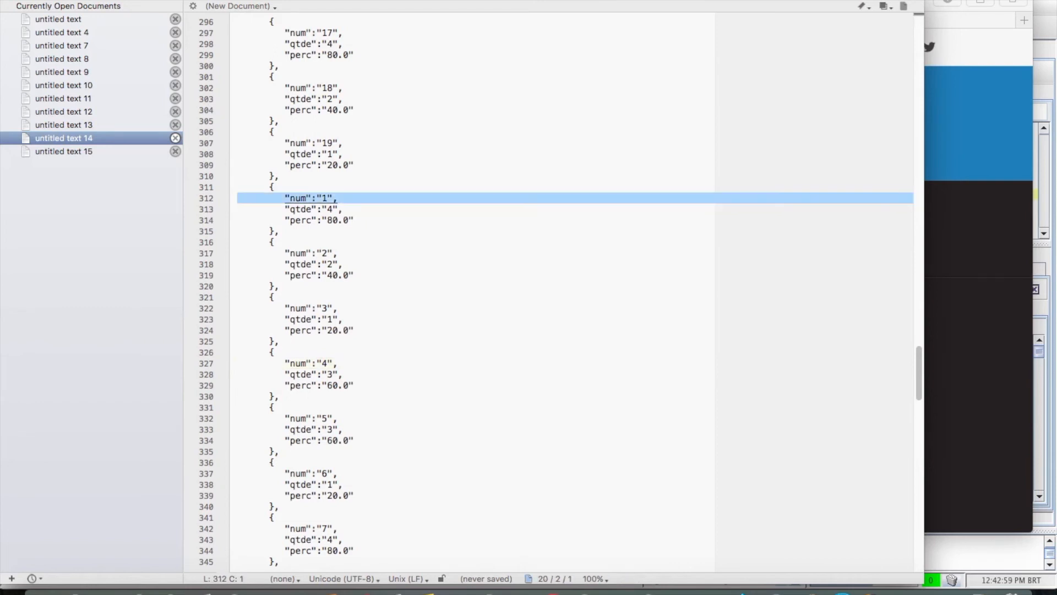
pyautogui.click(109, 157)
pyautogui.click(245, 115)
pyautogui.press('super+v')
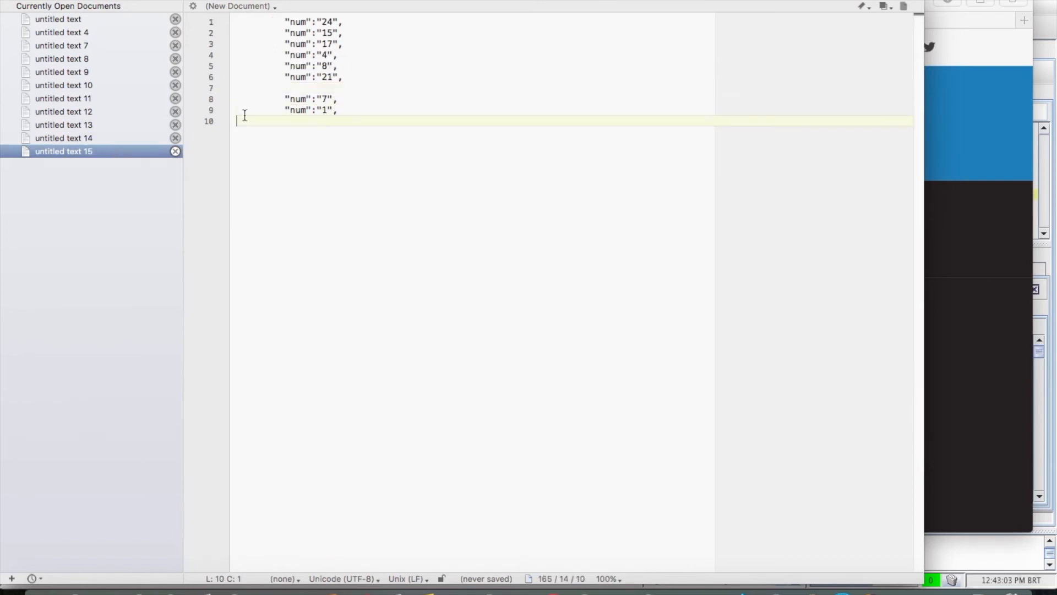
# - Copy the "num":"17" line of "numerosFriosCinco" from untitled text 14 and paste it below "num":"1" in untitled text 15
pyautogui.click(115, 139)
pyautogui.scroll(5, 250, 259)
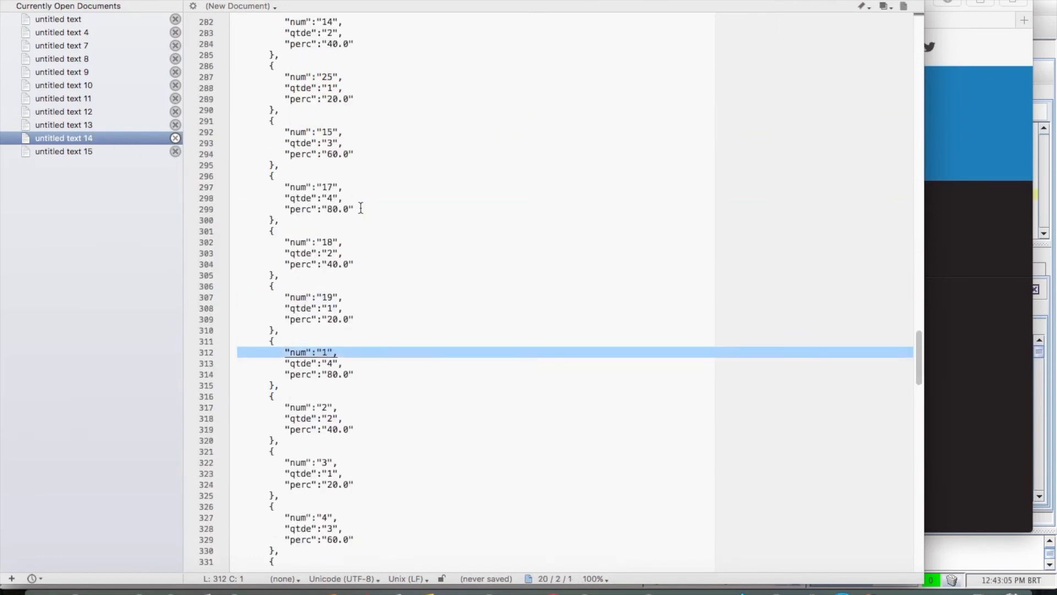
pyautogui.click(347, 188)
pyautogui.tripleClick(349, 187)
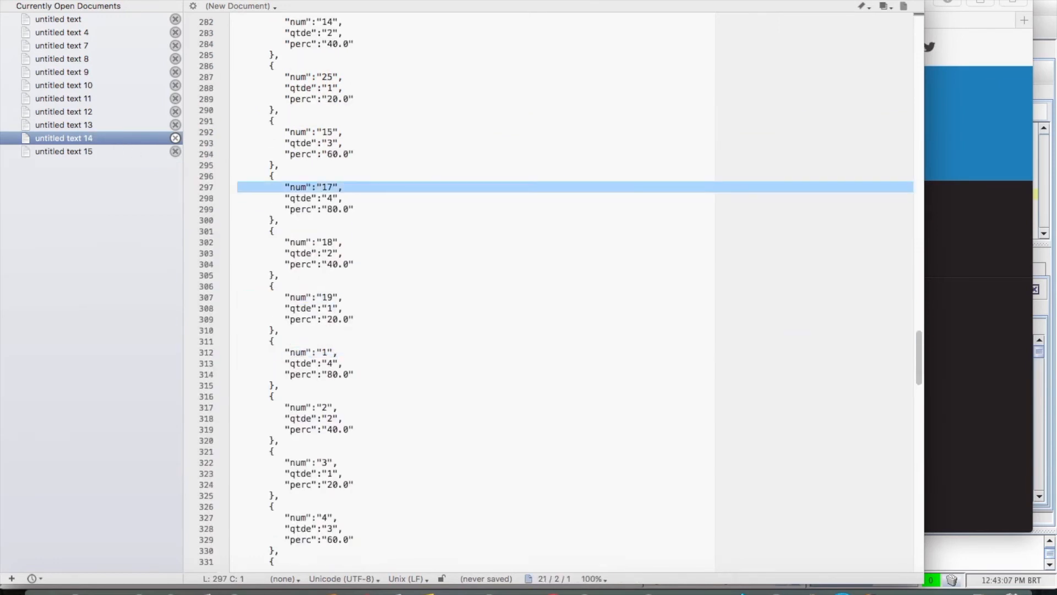
pyautogui.click(107, 152)
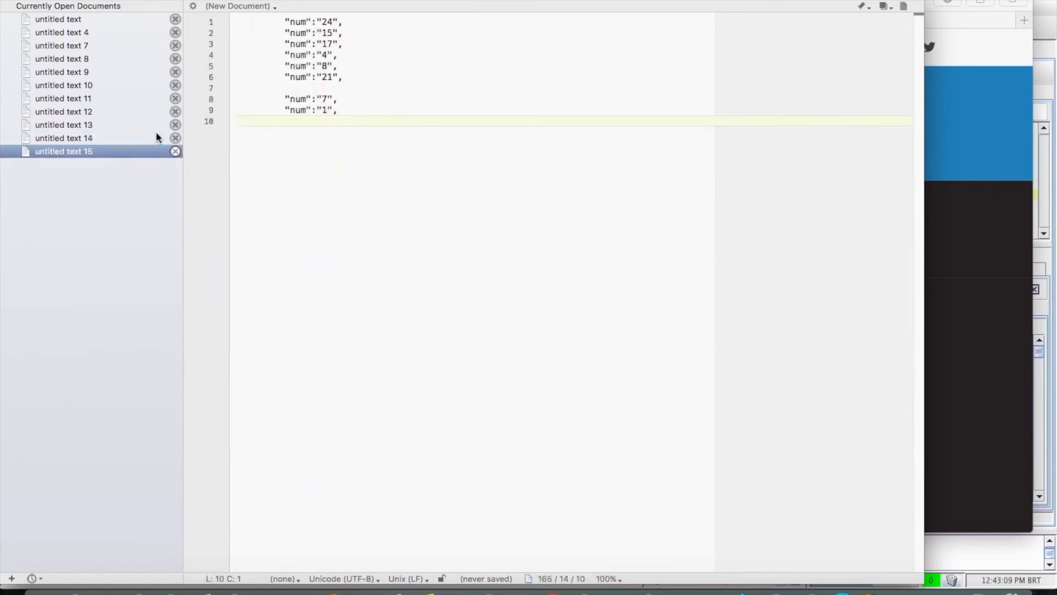
pyautogui.write('v')
pyautogui.press('BackSpace')
pyautogui.press('super+v')
# - Cut the duplicate "num":"17" line from the upper group in untitled text 15, between "num":"15" and "num":"4"
pyautogui.press('Up')
pyautogui.press('Up')
pyautogui.press('Up')
pyautogui.press('Up')
pyautogui.press('Up')
pyautogui.press('Up')
pyautogui.press('Up')
pyautogui.press('Up')
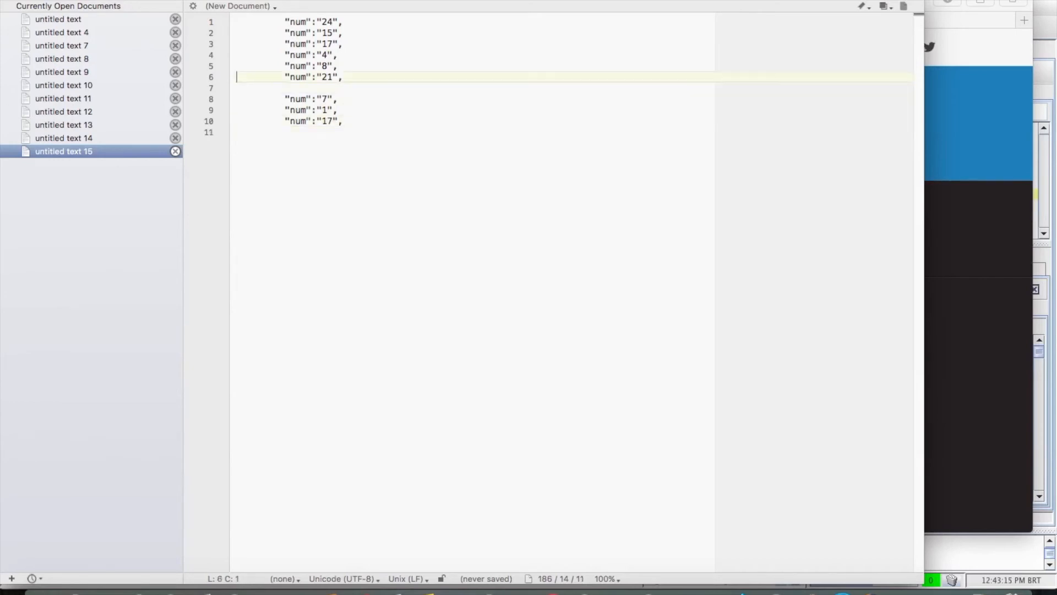
pyautogui.hotkey('shift', 'Down')
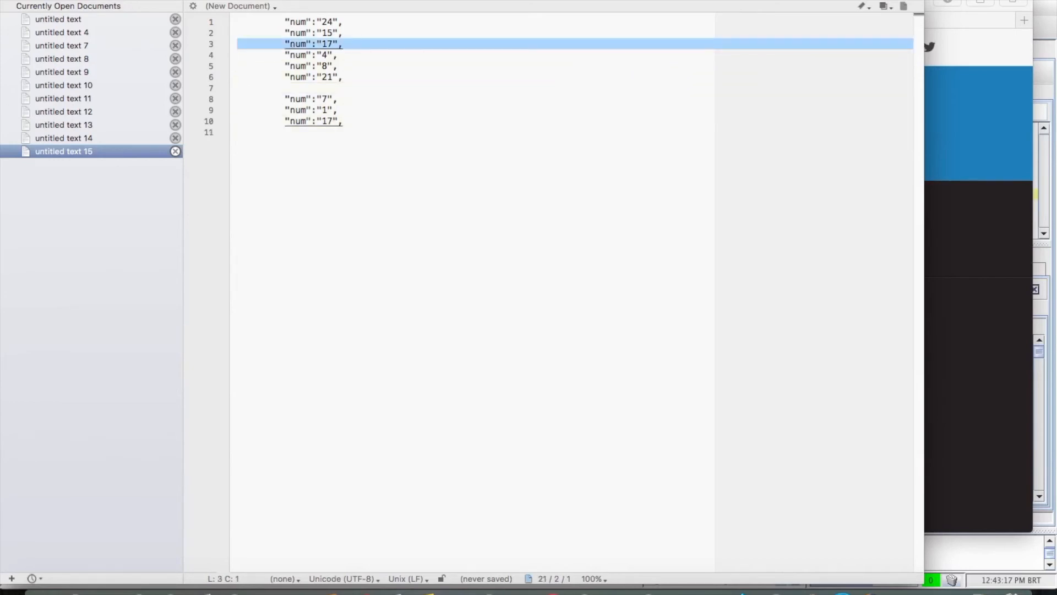
pyautogui.press('super+x')
# - Check the remaining "numerosFriosCinco" entries above "num":"17" in untitled text 14 against the list in untitled text 15
pyautogui.click(117, 141)
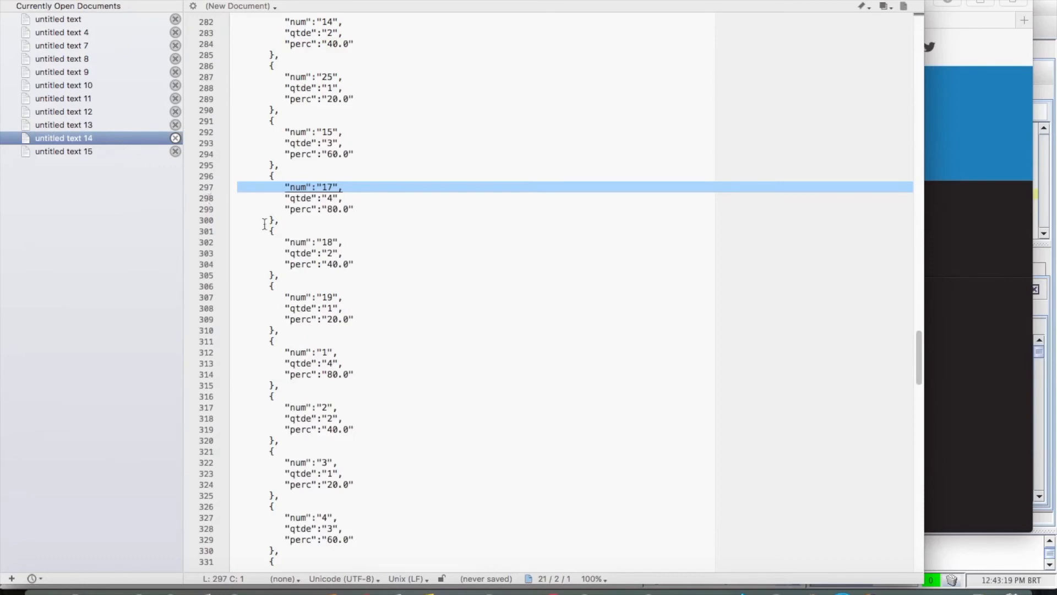
pyautogui.scroll(3, 321, 221)
pyautogui.scroll(2, 322, 221)
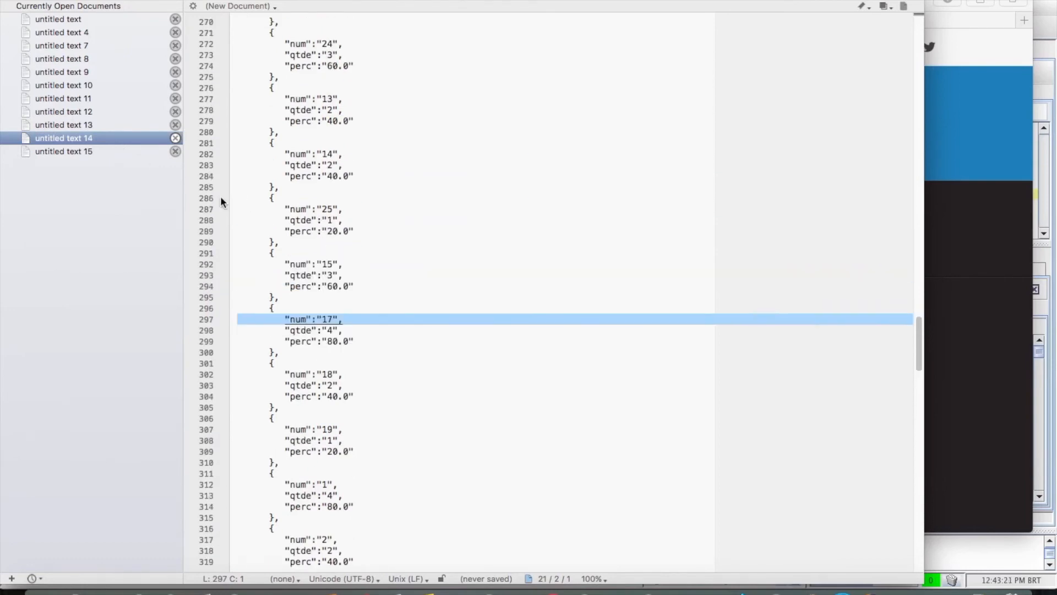
pyautogui.click(120, 147)
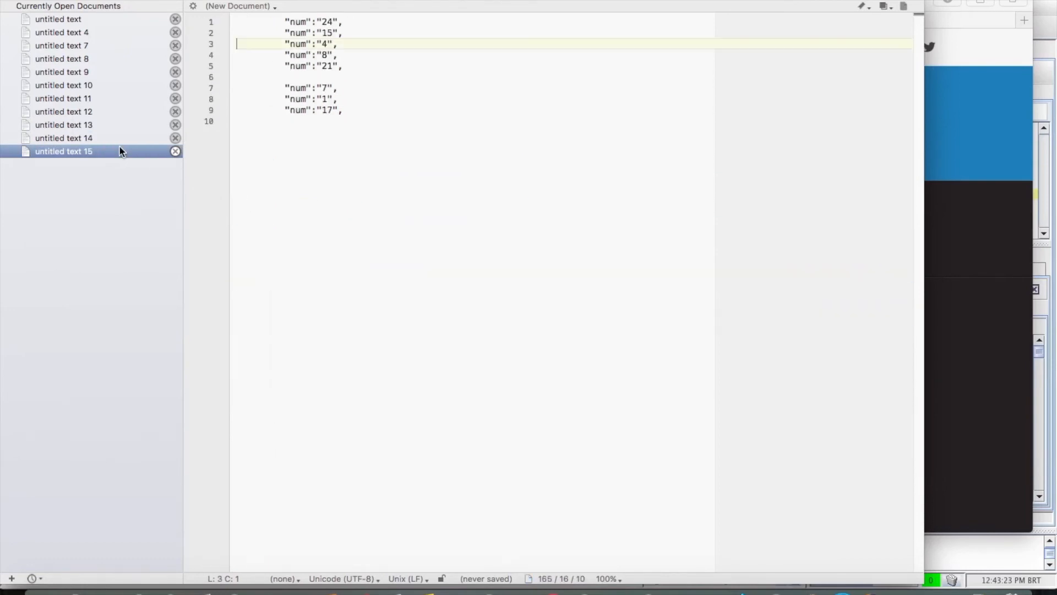
pyautogui.click(119, 138)
pyautogui.scroll(7, 324, 165)
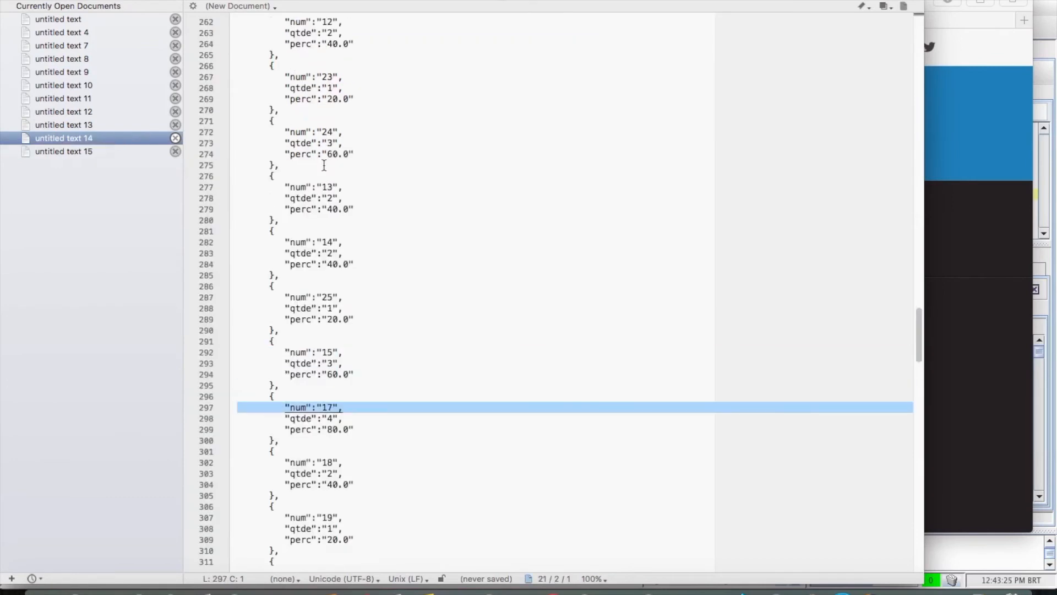
# - Review the two groups in untitled text 15 by highlighting the lower lines 7, 1, 17 and the upper lines 24, 15, 4, 8, 21
pyautogui.click(124, 151)
pyautogui.click(356, 76)
pyautogui.press('Down')
pyautogui.hotkey('shift', 'Down')
pyautogui.hotkey('shift', 'Down')
pyautogui.hotkey('shift', 'Down')
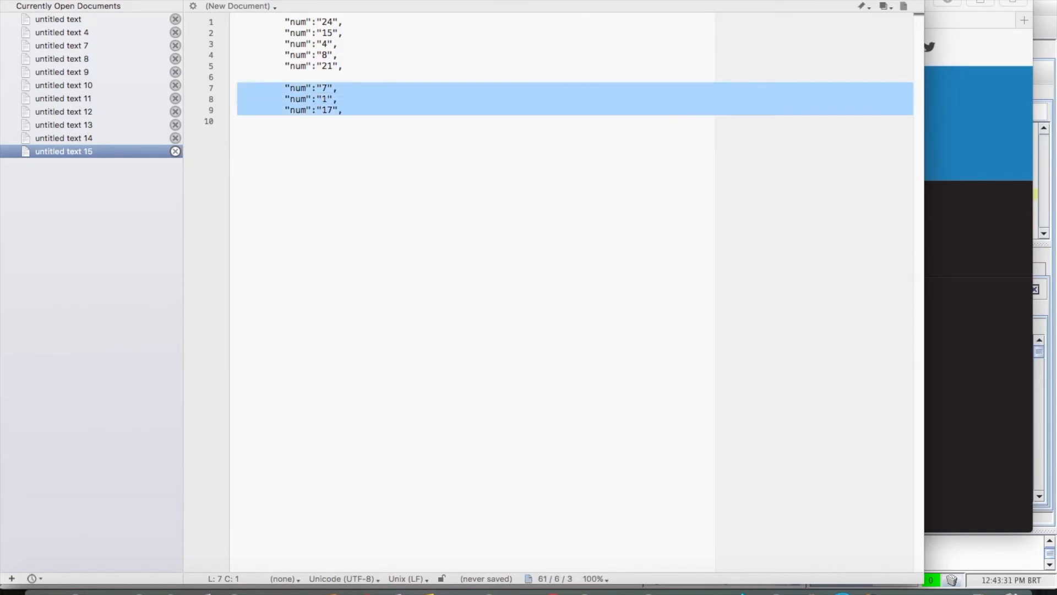
pyautogui.press('Up')
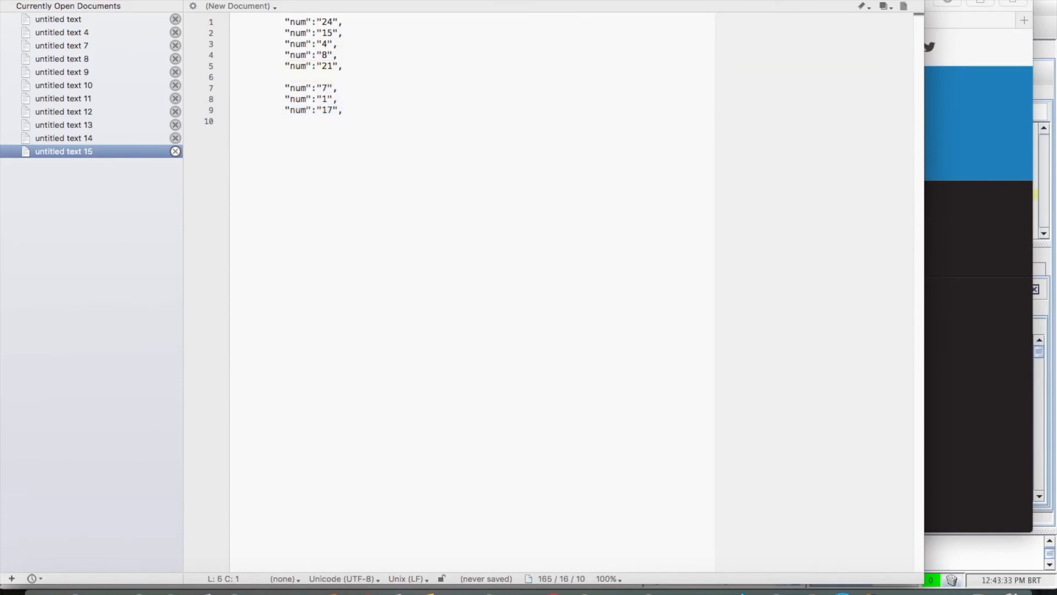
pyautogui.hotkey('shift', 'Up')
pyautogui.hotkey('shift', 'Up')
pyautogui.hotkey('shift', 'Up')
pyautogui.hotkey('shift', 'Up')
pyautogui.hotkey('shift', 'Up')
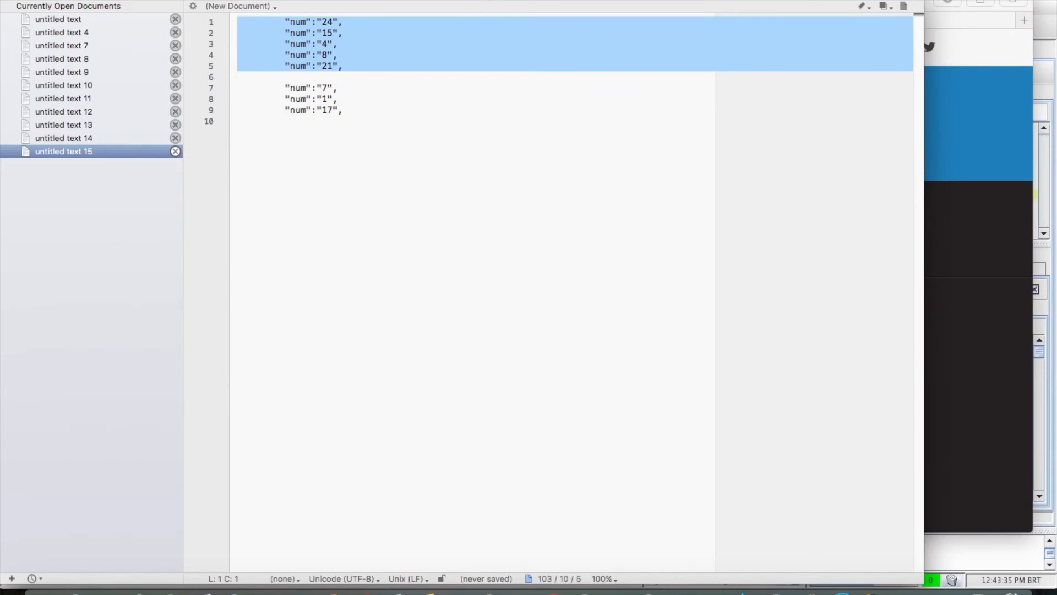
pyautogui.press('Right')
pyautogui.press('Down')
pyautogui.hotkey('shift', 'Down')
pyautogui.hotkey('shift', 'Down')
pyautogui.hotkey('shift', 'Down')
# - Copy the "num":"8" and "num":"21" lines from the upper group and paste them below "num":"17" in the lower group
pyautogui.press('Up')
pyautogui.press('Up')
pyautogui.press('Up')
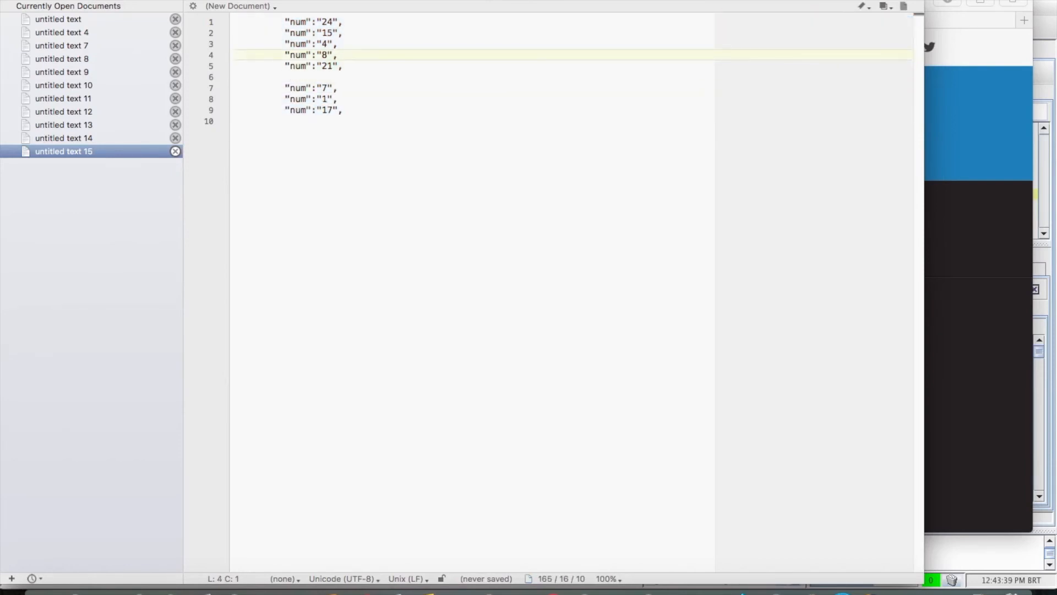
pyautogui.hotkey('shift', 'Down')
pyautogui.hotkey('shift', 'Down')
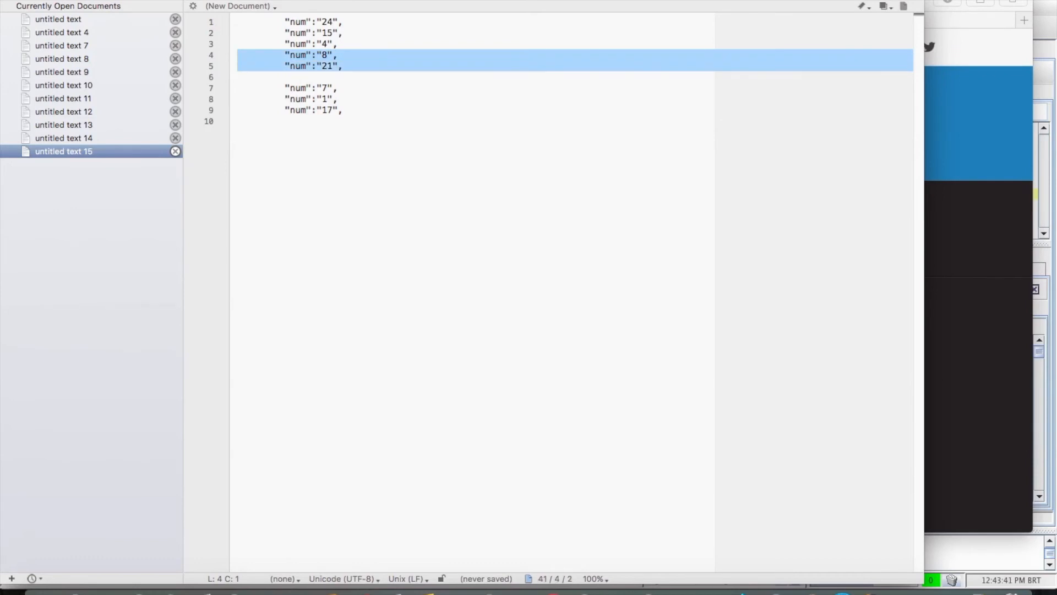
pyautogui.press('super+c')
pyautogui.press('Down')
pyautogui.press('Down')
pyautogui.press('Down')
pyautogui.press('Down')
pyautogui.press('super+v')
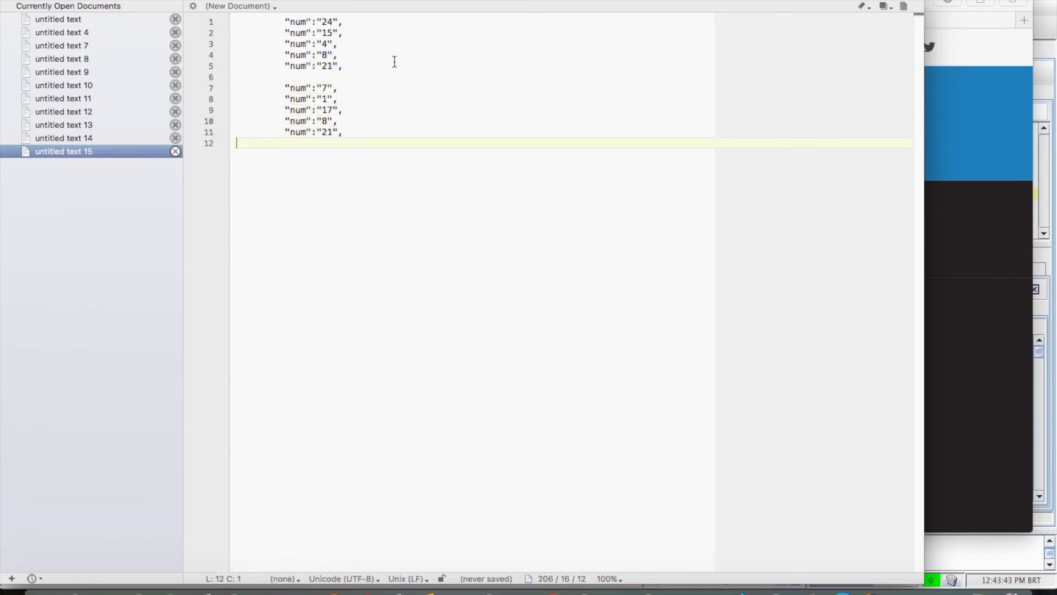
pyautogui.click(322, 89)
pyautogui.press('super+shift+Left')
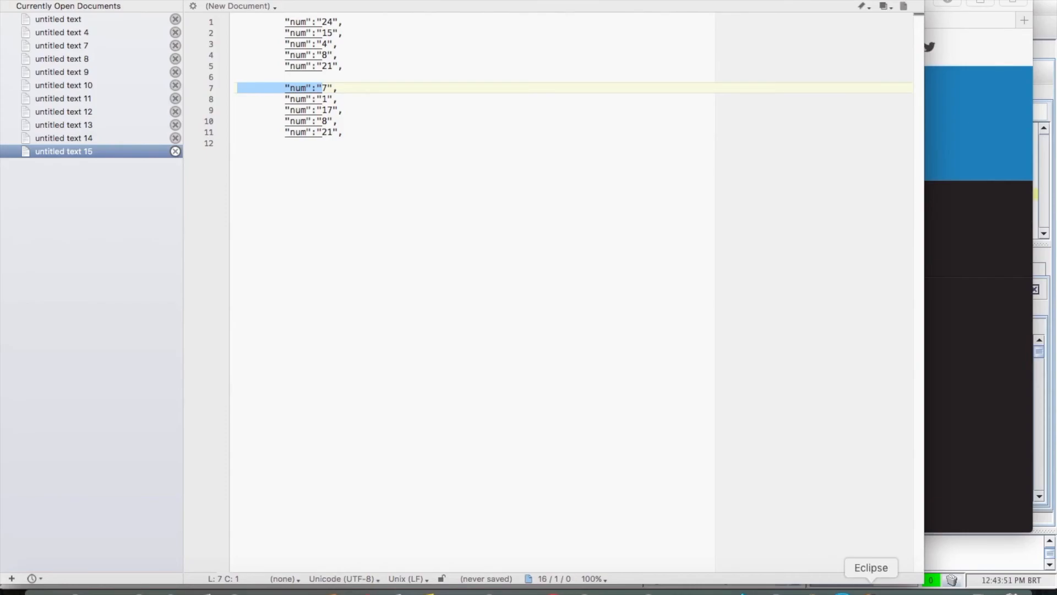
# - Switch to Eclipse and review the numerosPares, numerosImpares, sequencias and intervalos filters in the active json string on line 22
pyautogui.click(871, 590)
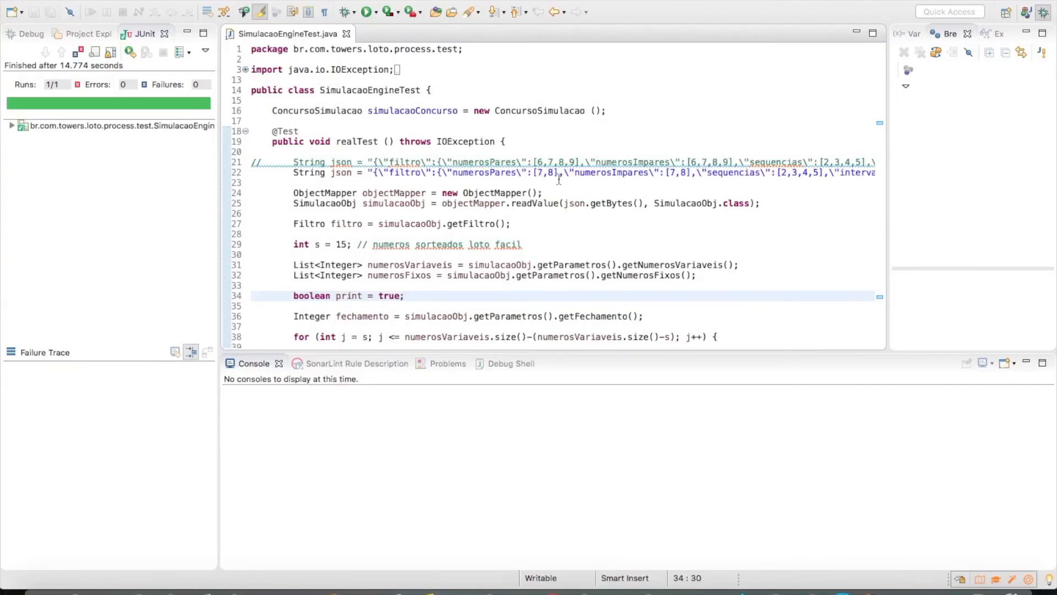
pyautogui.hscroll(2, 524, 178)
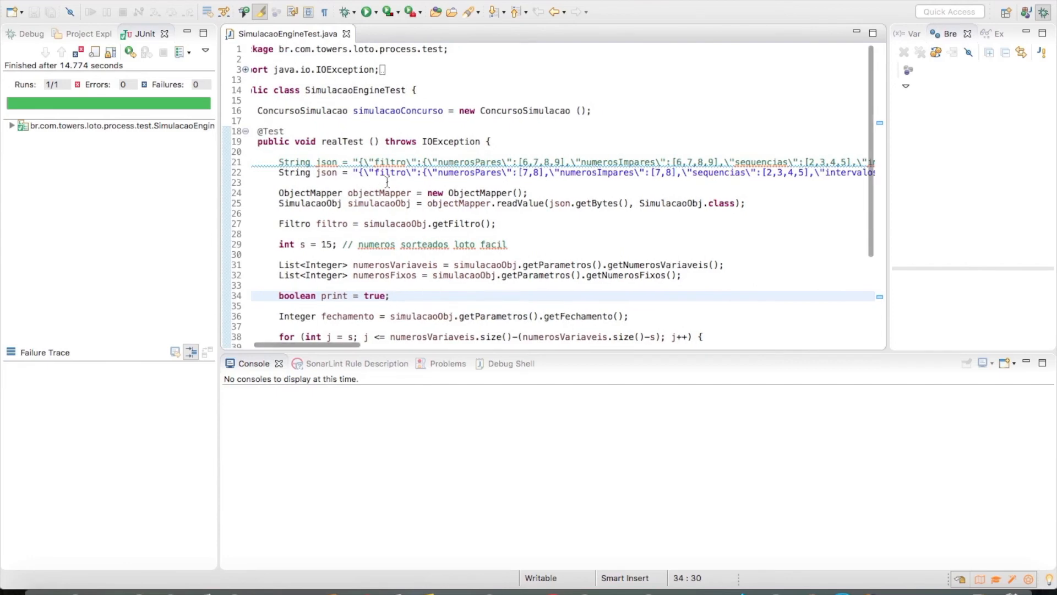
pyautogui.hscroll(4, 521, 178)
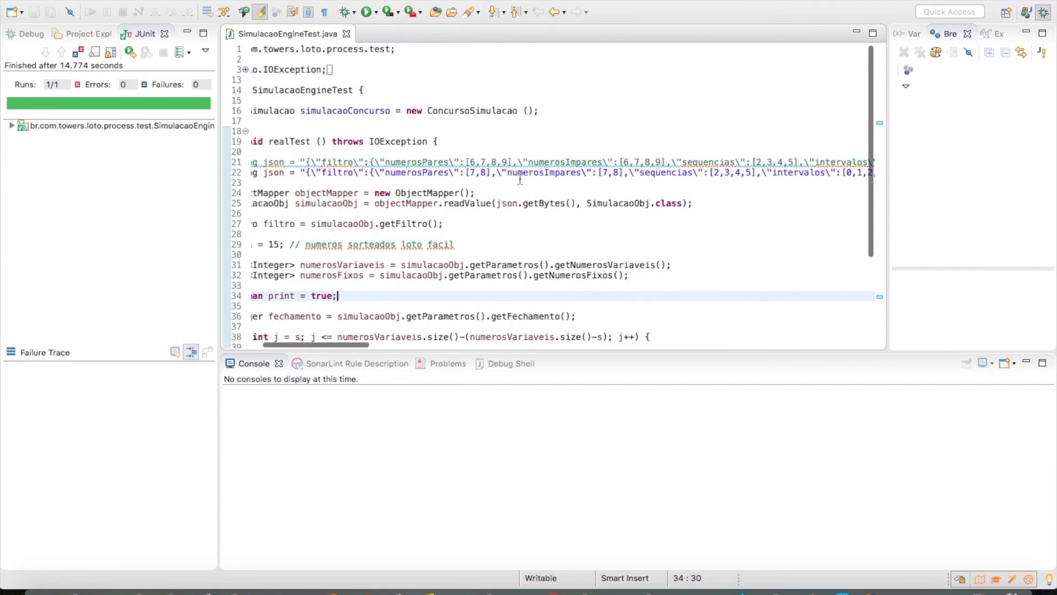
pyautogui.click(471, 173)
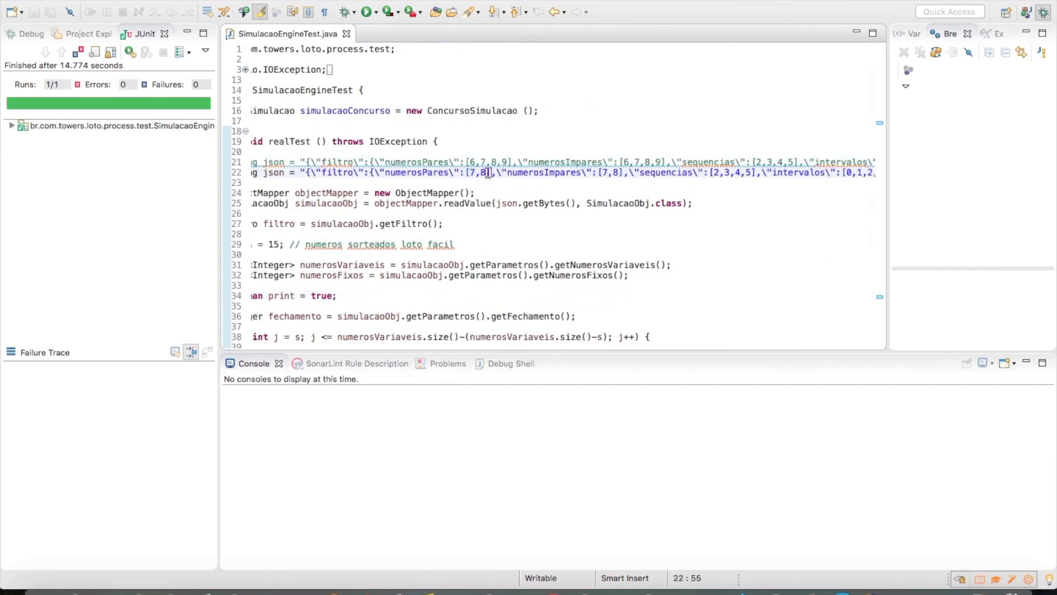
pyautogui.hscroll(6, 527, 175)
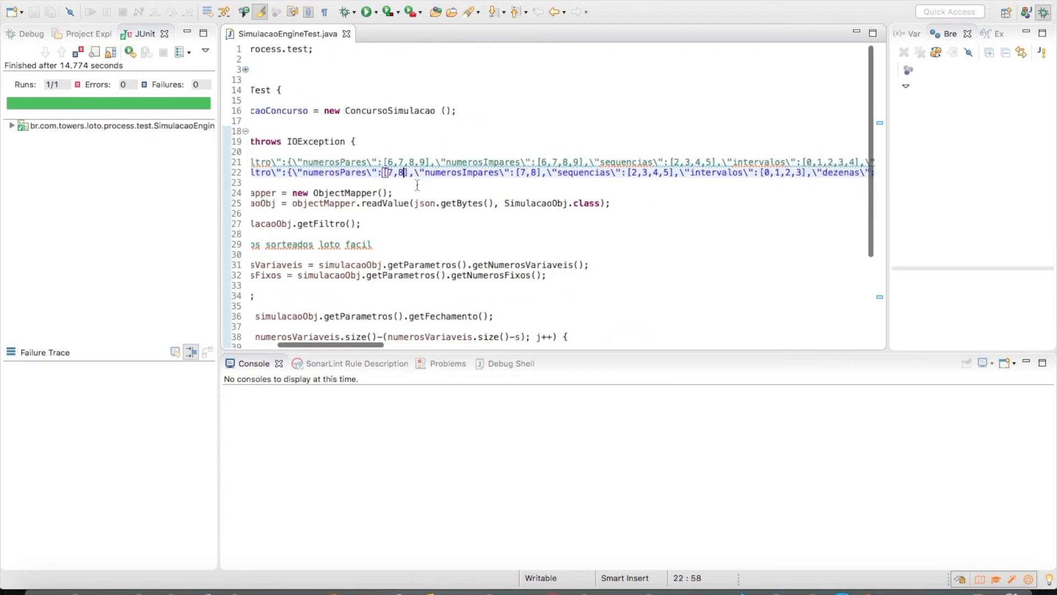
pyautogui.hscroll(3, 407, 175)
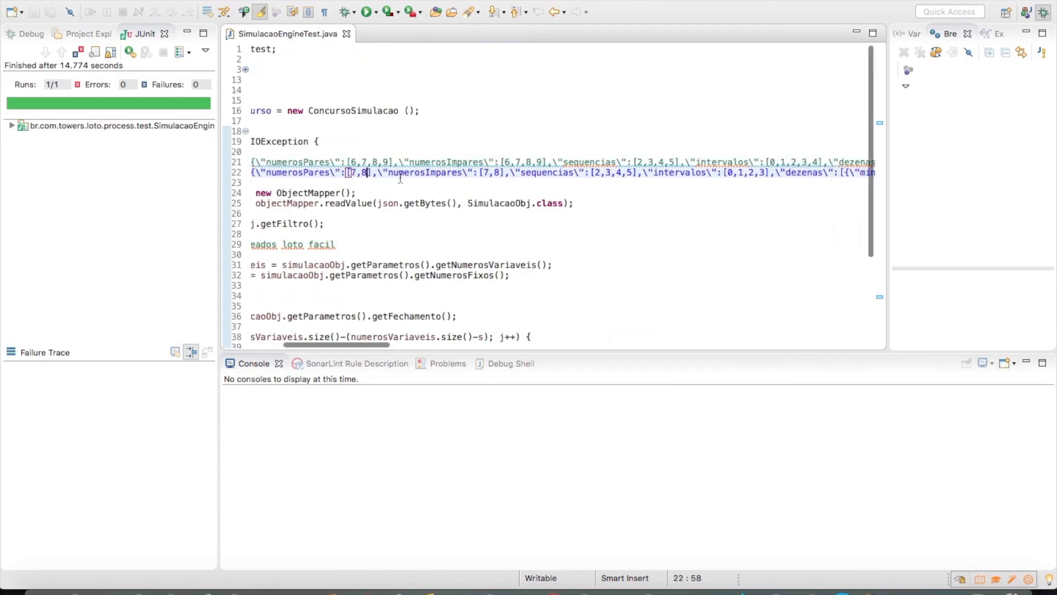
pyautogui.click(481, 173)
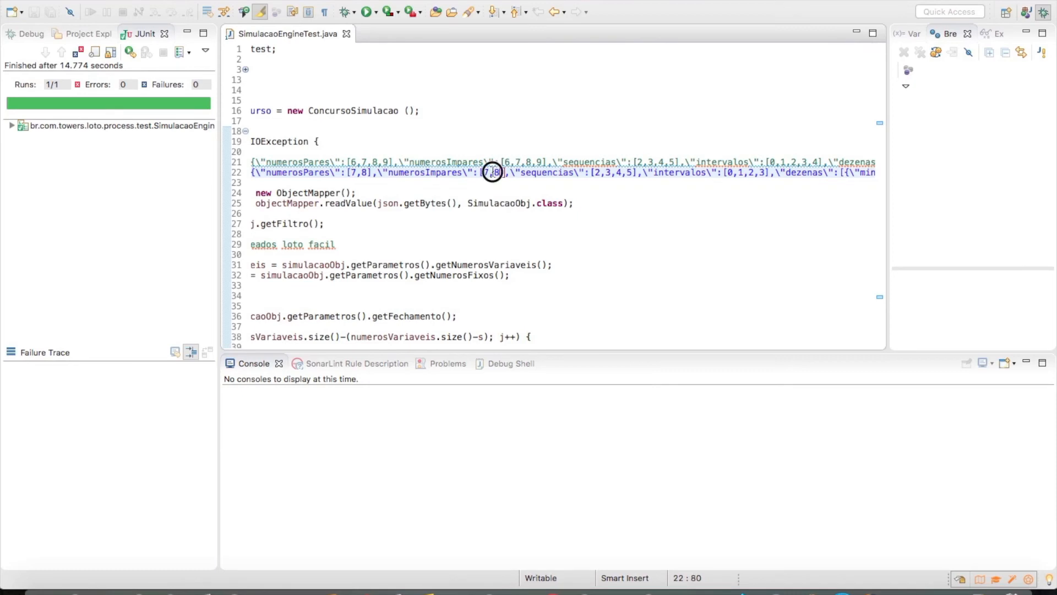
pyautogui.hscroll(18, 494, 173)
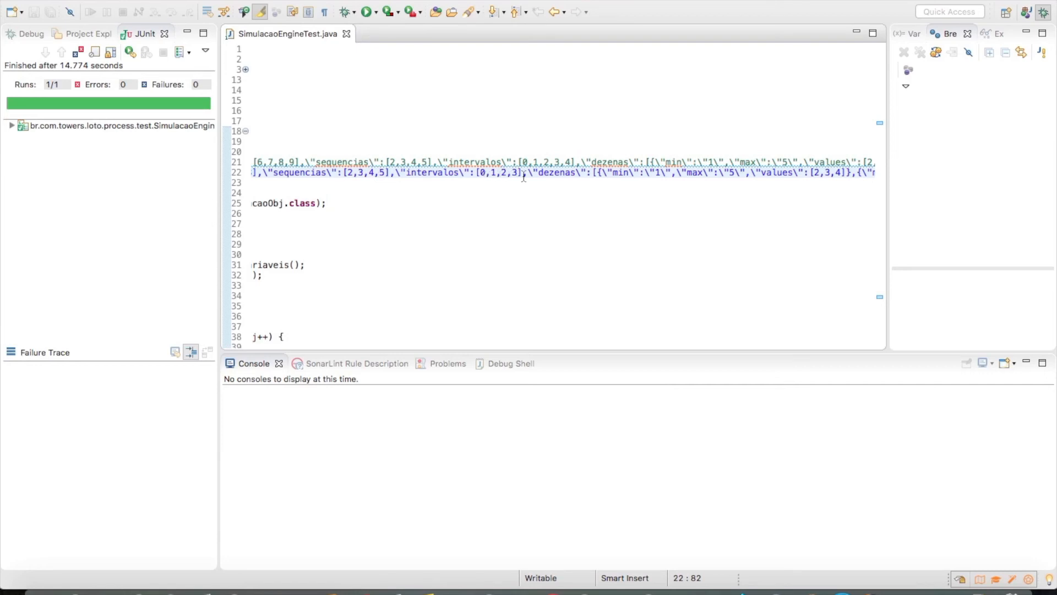
pyautogui.hscroll(15, 524, 177)
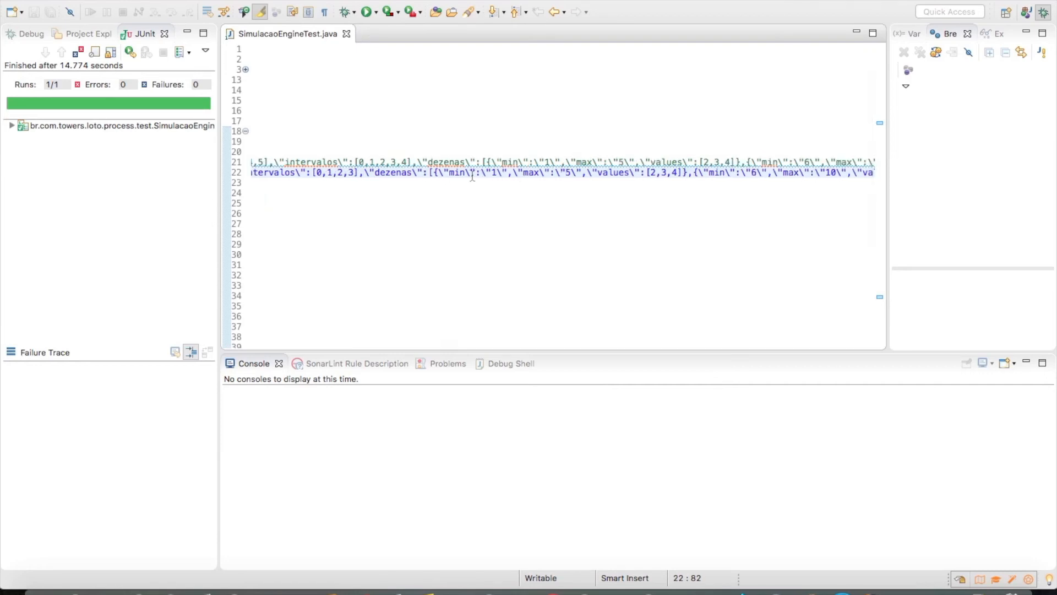
pyautogui.hscroll(6, 518, 176)
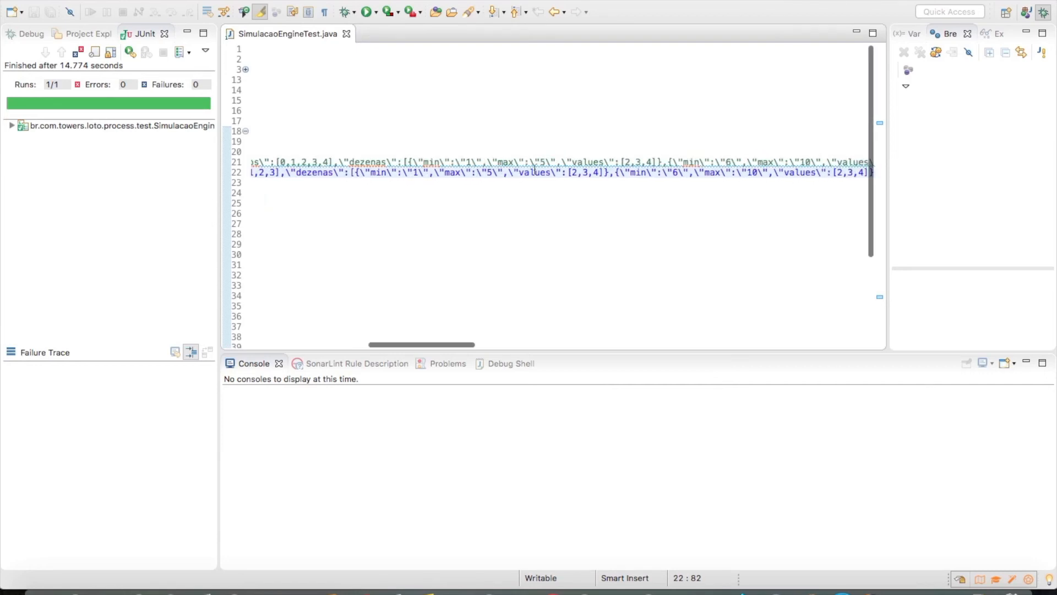
# - Examine the dezenas ranges, somas values and numerosVariaveis parameters further along the json string on line 22
pyautogui.hscroll(9, 606, 172)
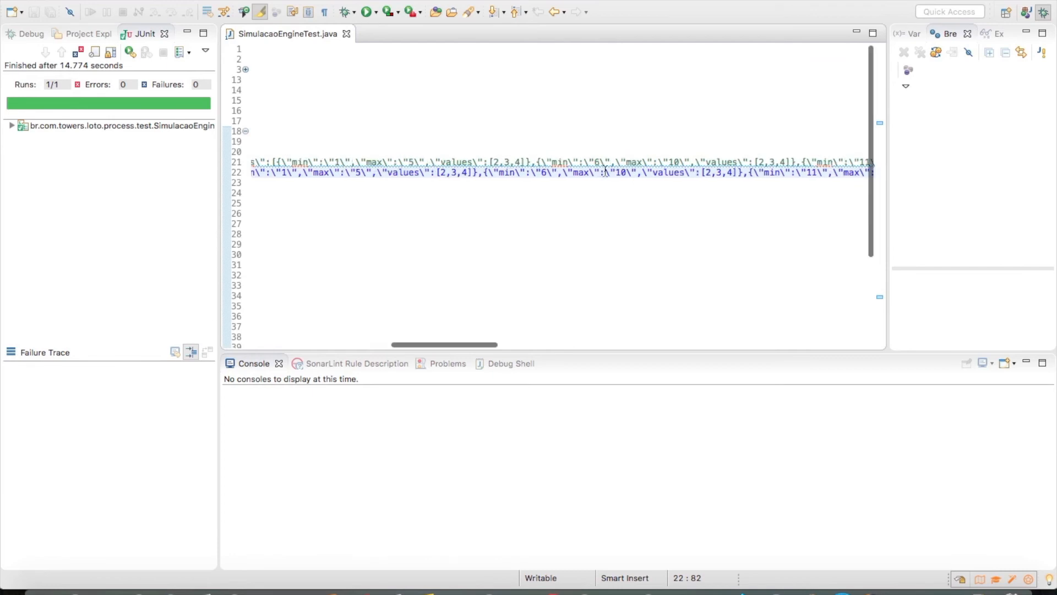
pyautogui.hscroll(20, 606, 173)
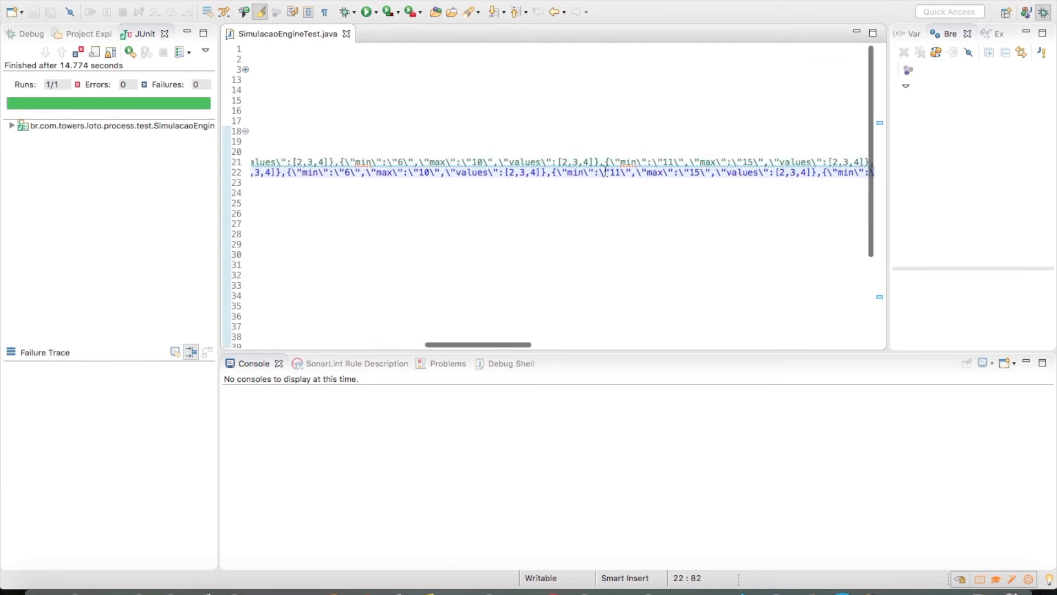
pyautogui.hscroll(20, 605, 172)
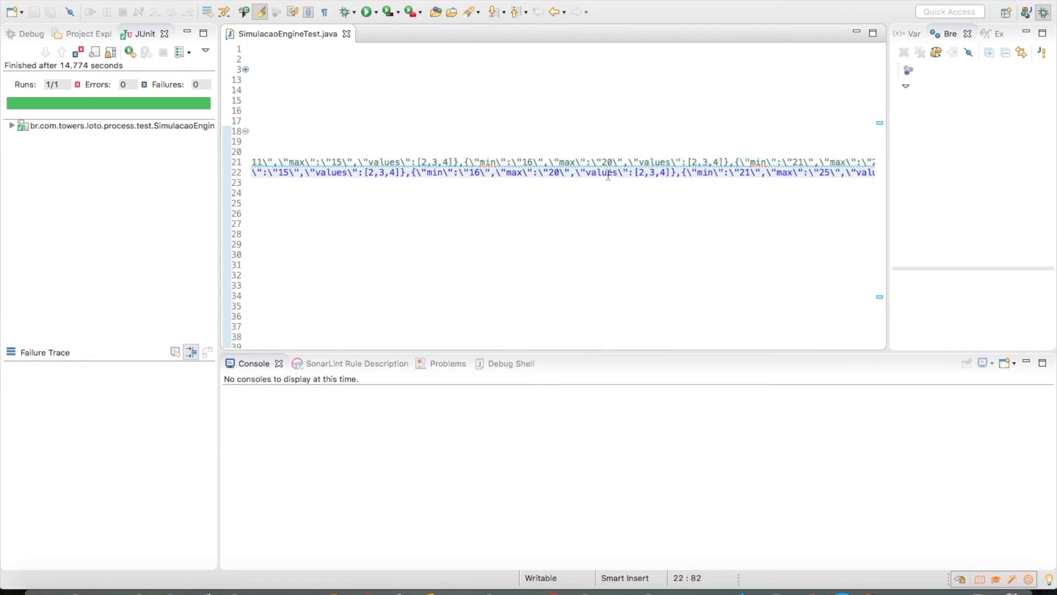
pyautogui.hscroll(20, 608, 175)
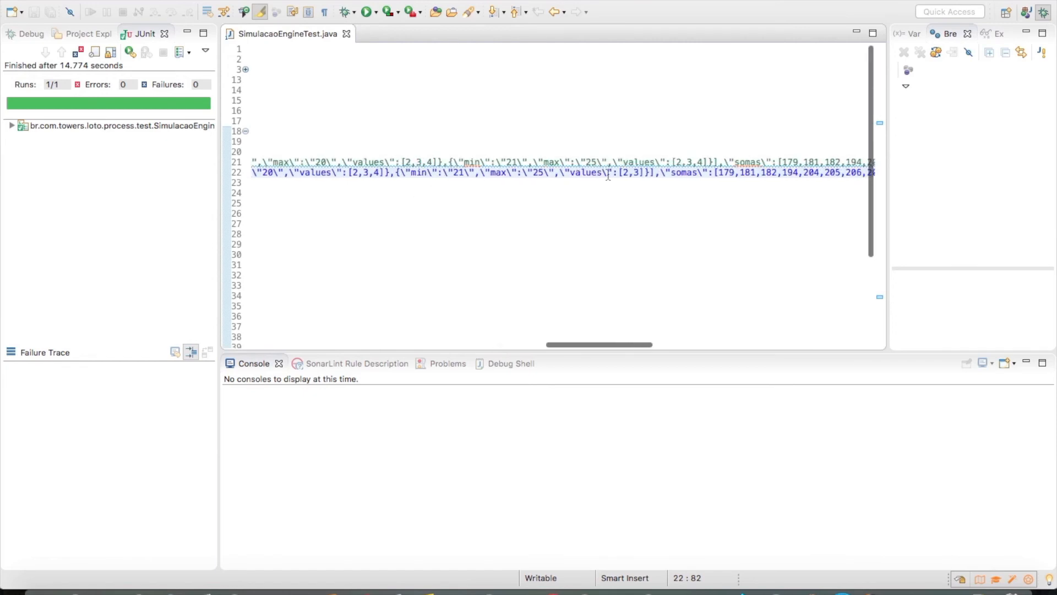
pyautogui.hscroll(3, 608, 175)
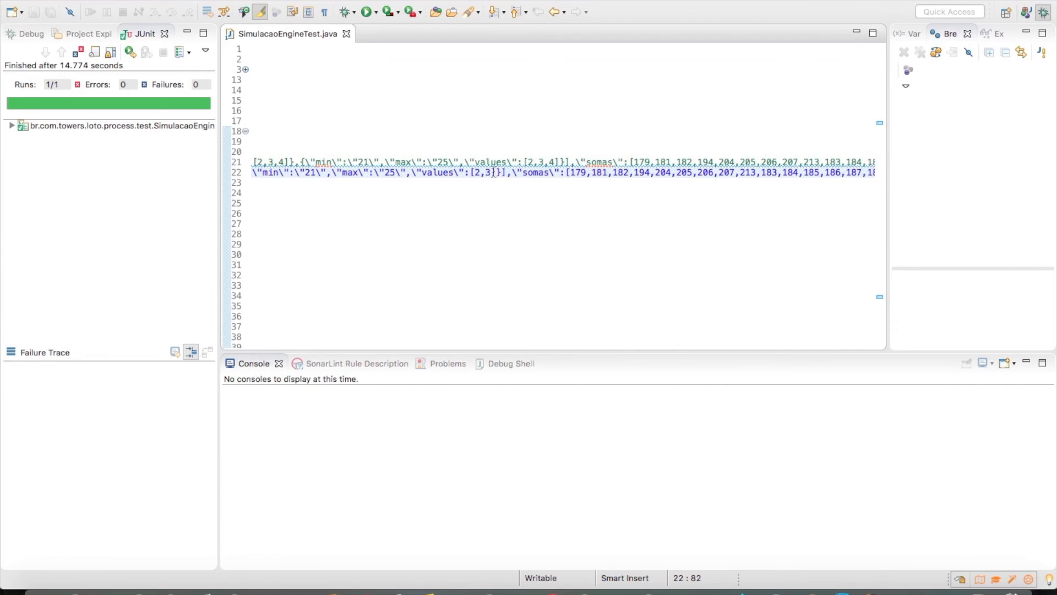
pyautogui.hscroll(3, 541, 175)
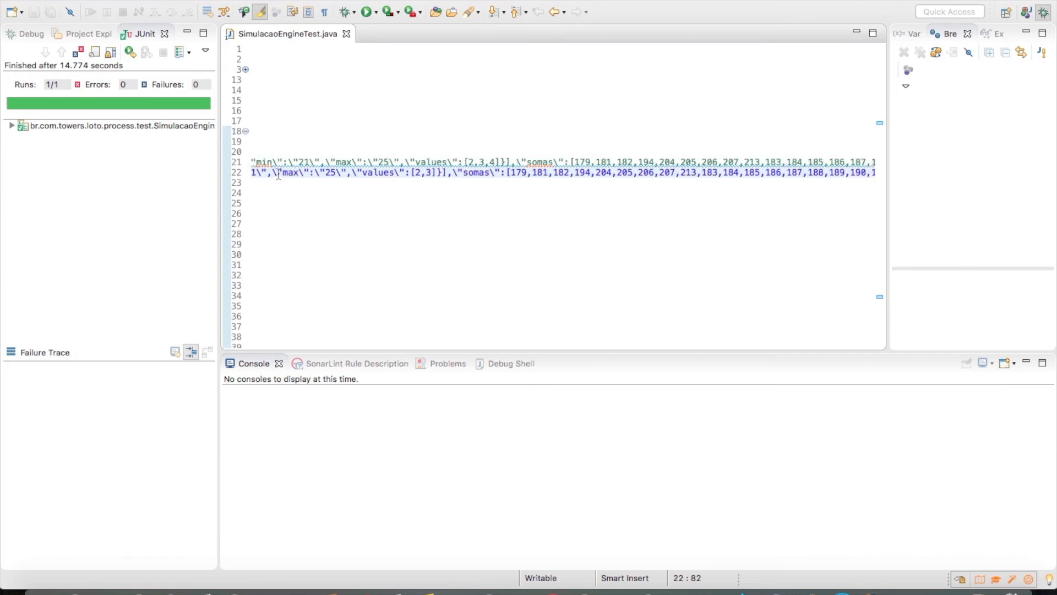
pyautogui.hscroll(3, 326, 155)
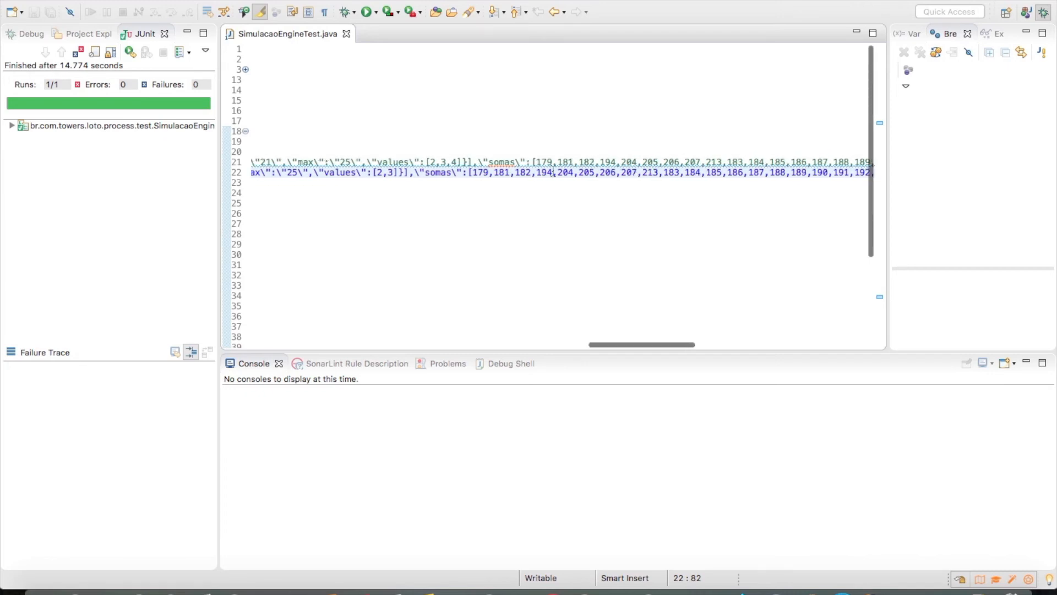
pyautogui.hscroll(10, 596, 176)
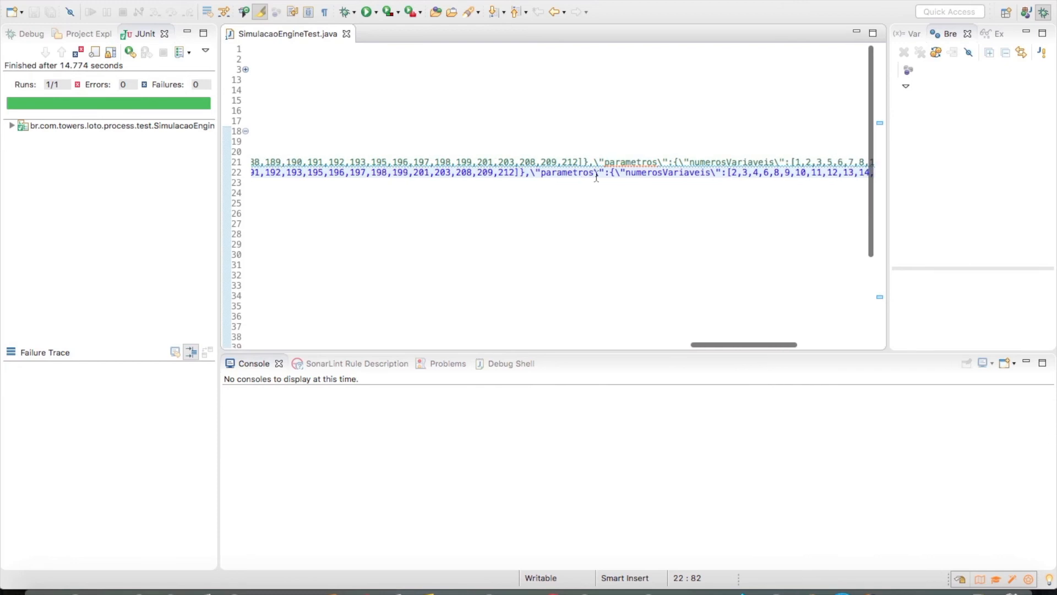
pyautogui.hscroll(10, 477, 177)
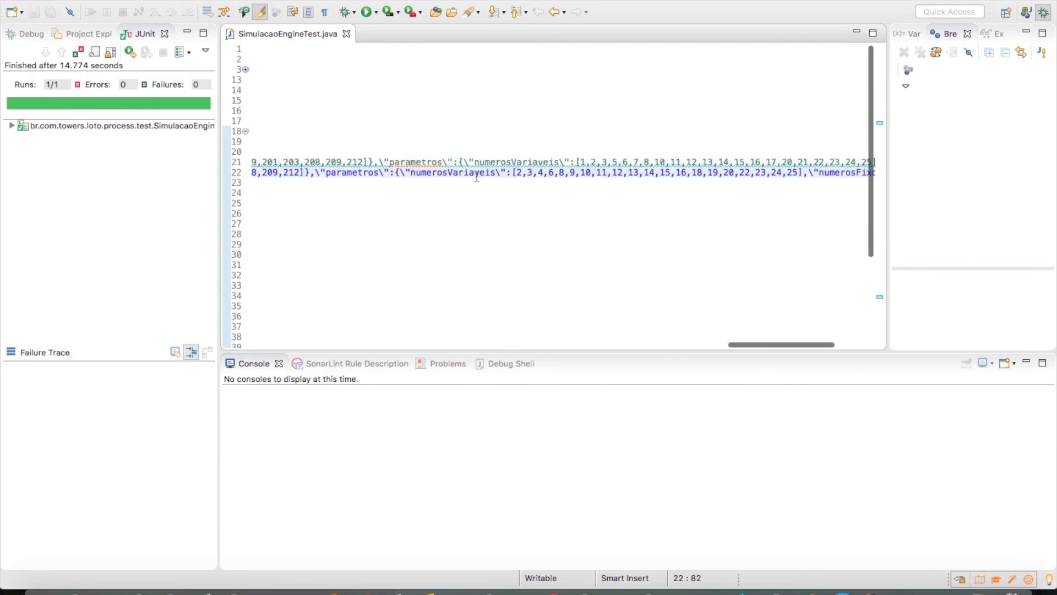
pyautogui.hscroll(3, 514, 175)
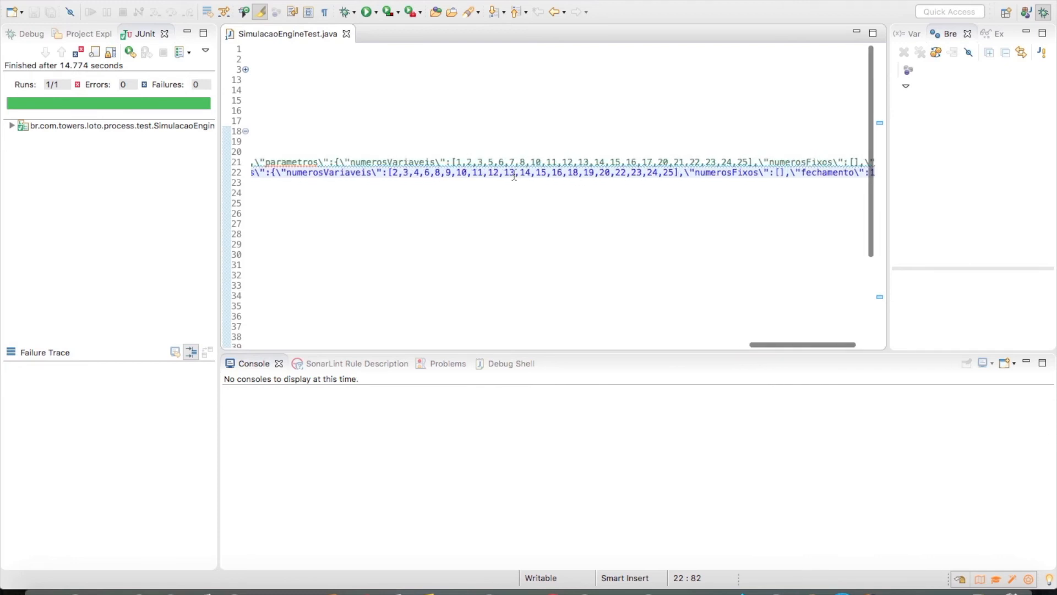
# - Compare numerosVariaveis on line 22 with the lower group in untitled text 15 and insert 5 between 4 and 6
pyautogui.press('super+Tab')
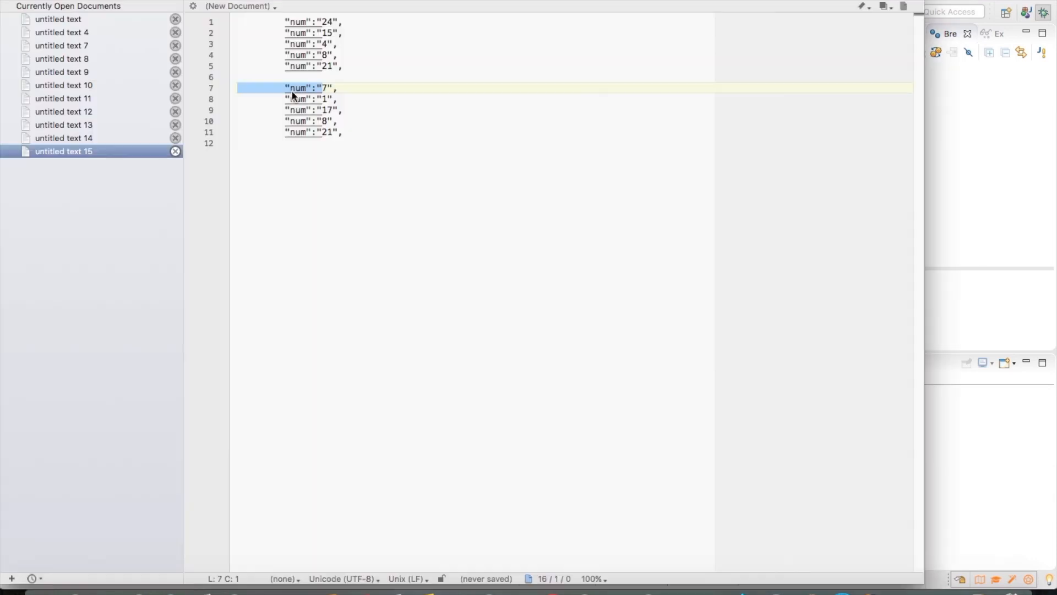
pyautogui.press('super+Tab')
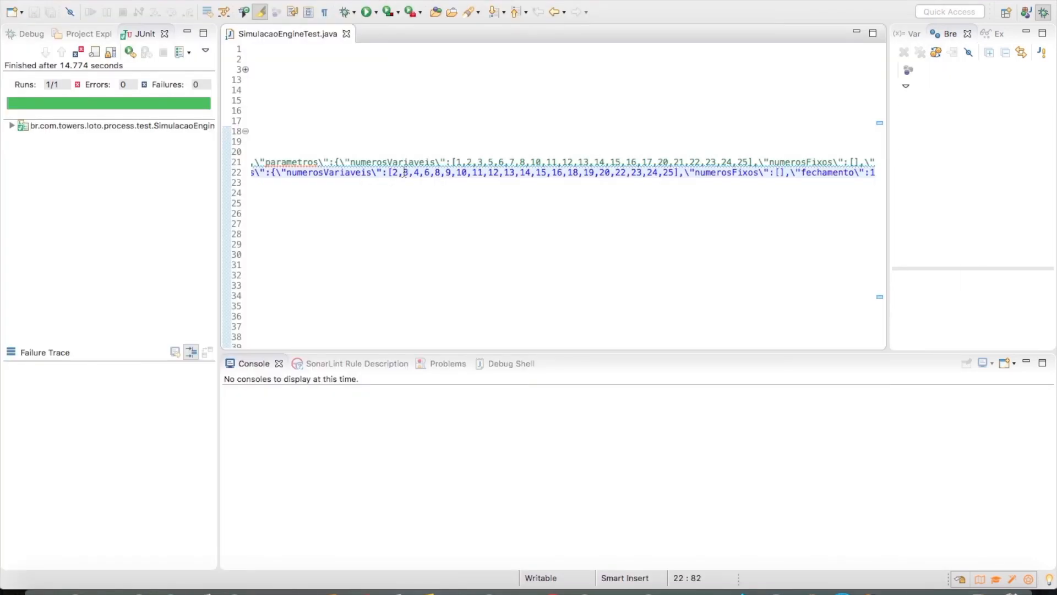
pyautogui.press('super+Tab')
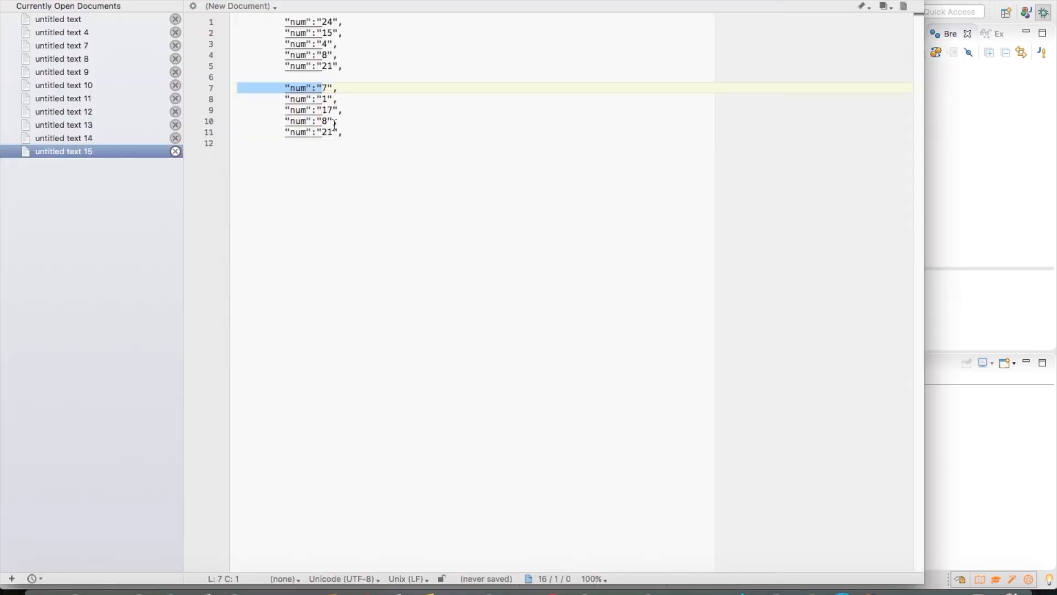
pyautogui.press('super+Tab')
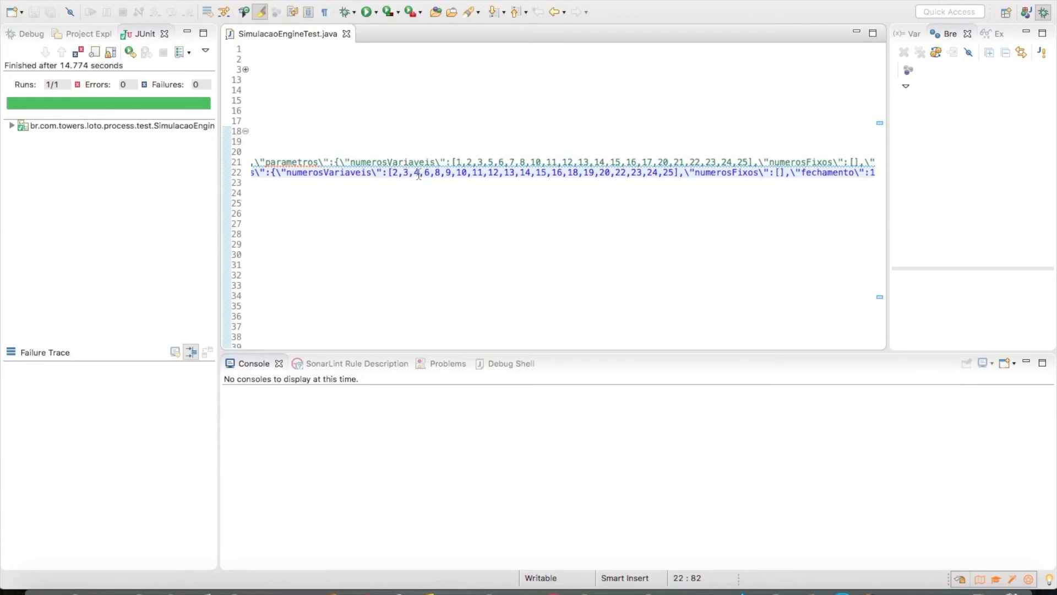
pyautogui.click(425, 172)
pyautogui.write(',6,')
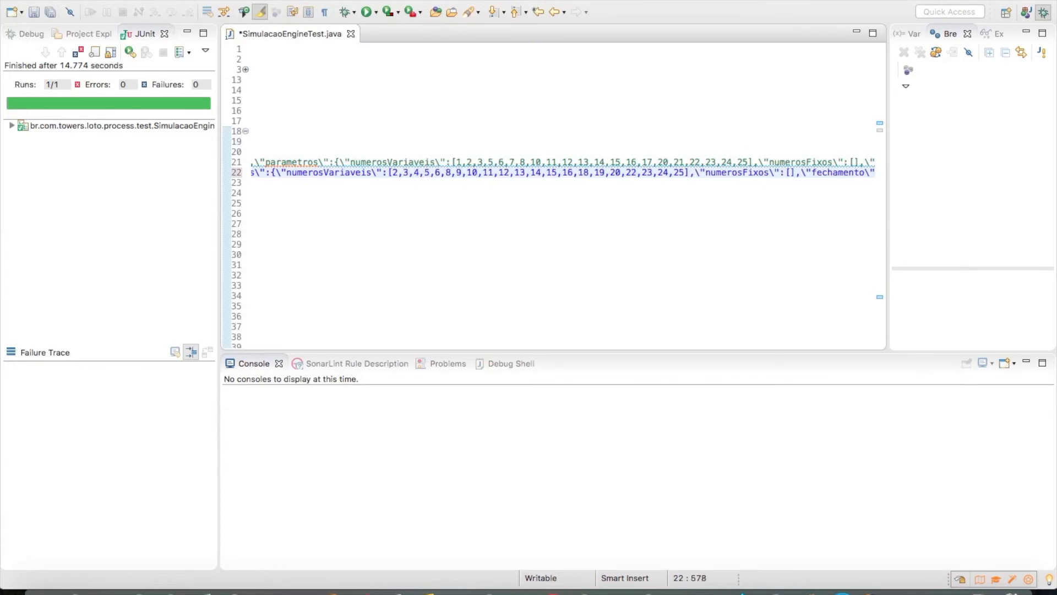
# - Remove 8 from the numerosVariaveis list on line 22, leaving 6 followed directly by 9
pyautogui.write('7,')
pyautogui.press('super+Tab')
pyautogui.press('super+Tab')
pyautogui.press('BackSpace')
pyautogui.hotkey('shift', 'Left')
pyautogui.hotkey('shift', 'Left')
# - Reorder the lower group in untitled text 15 ascending as 1, 7, 8, 17, 21
pyautogui.press('super+Tab')
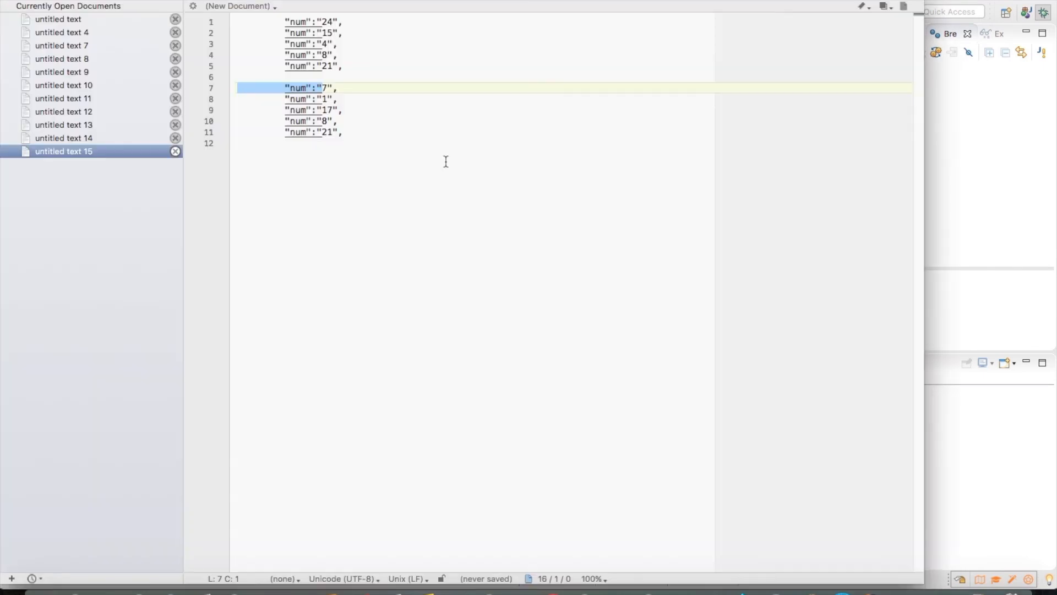
pyautogui.click(347, 99)
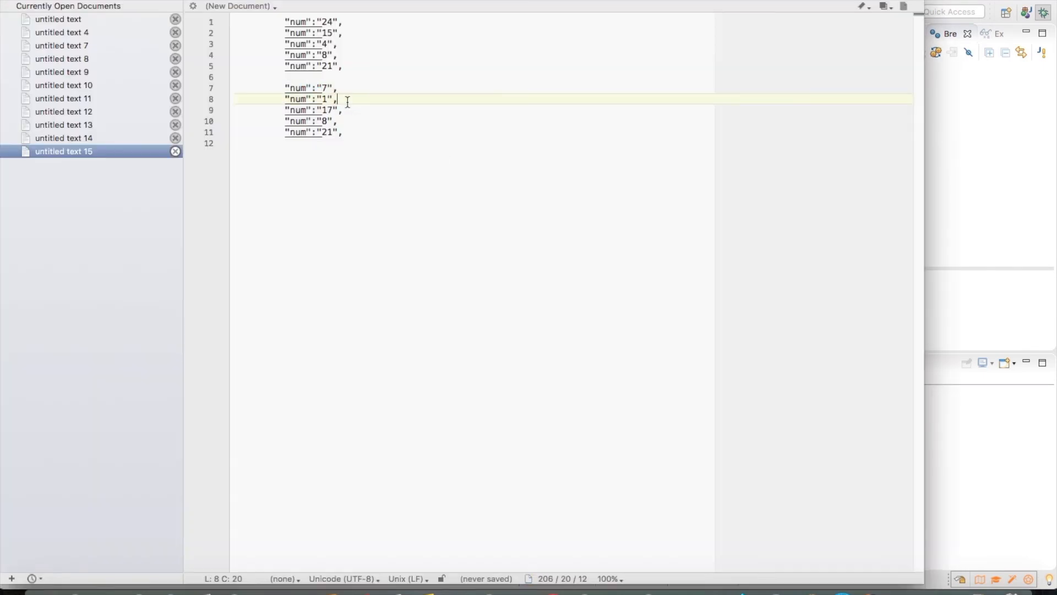
pyautogui.press('super+Left')
pyautogui.hotkey('shift', 'Down')
pyautogui.press('ctrl+super+Up')
pyautogui.press('Down')
pyautogui.press('Down')
pyautogui.press('Down')
pyautogui.hotkey('shift', 'Down')
pyautogui.press('ctrl+super+Up')
pyautogui.press('Up')
pyautogui.press('Down')
pyautogui.press('Down')
# - Check the numerosVariaveis list on line 22 in Eclipse against the sorted lower group in untitled text 15
pyautogui.press('super+Tab')
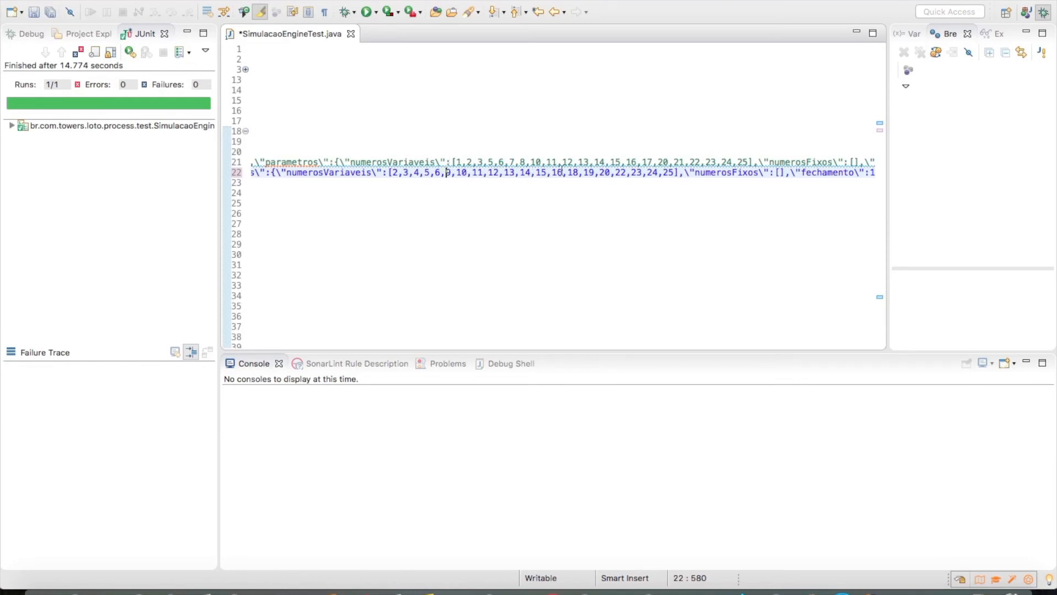
pyautogui.press('super+Tab')
pyautogui.press('super+Tab')
pyautogui.press('super+Tab')
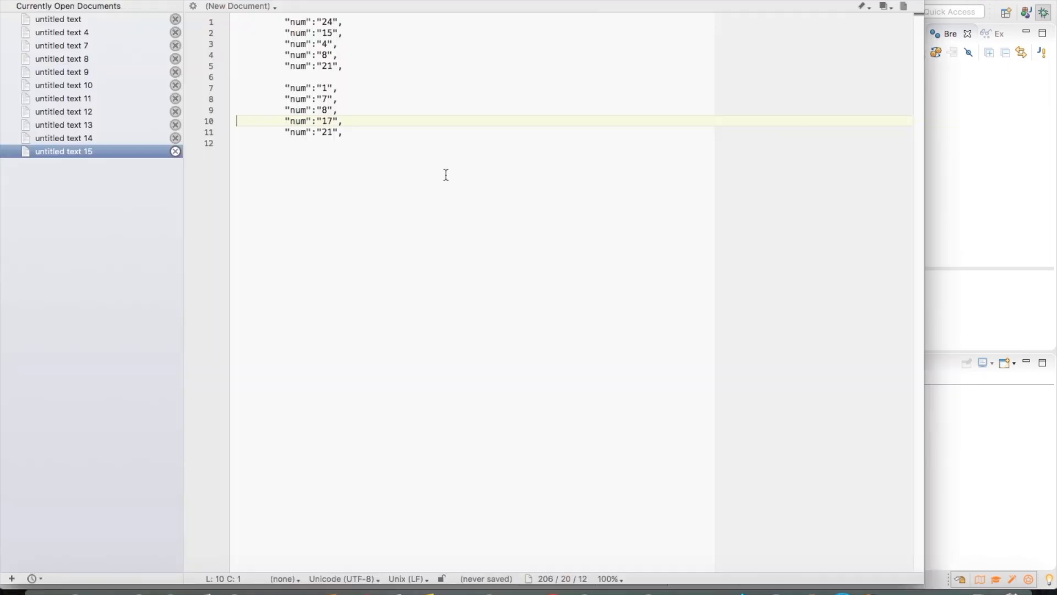
pyautogui.press('super+Tab')
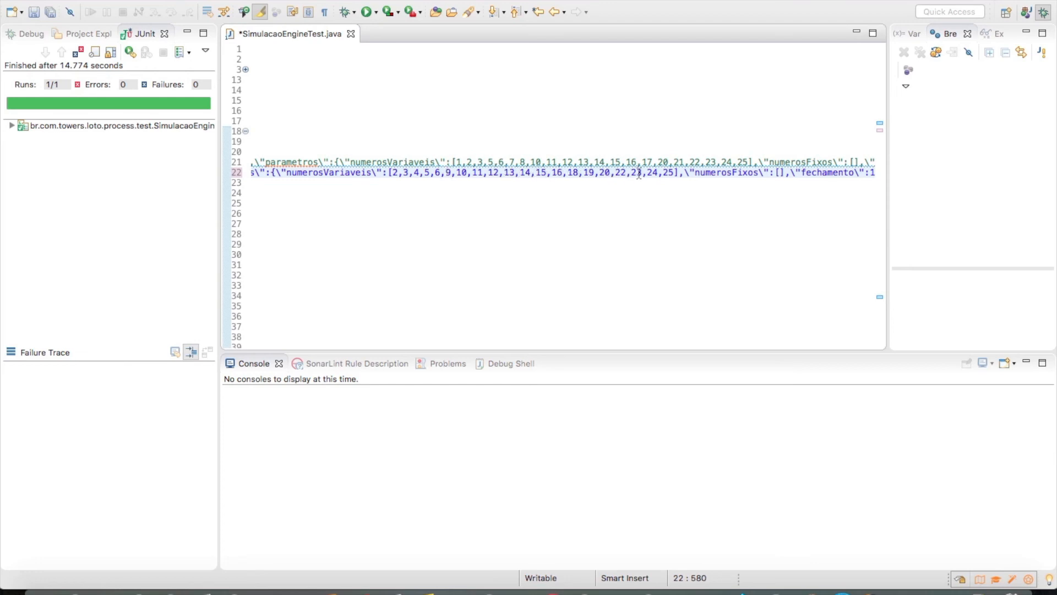
# - Try 13 as the fechamento value at the end of line 22 and set it back to 14
pyautogui.hscroll(5, 685, 178)
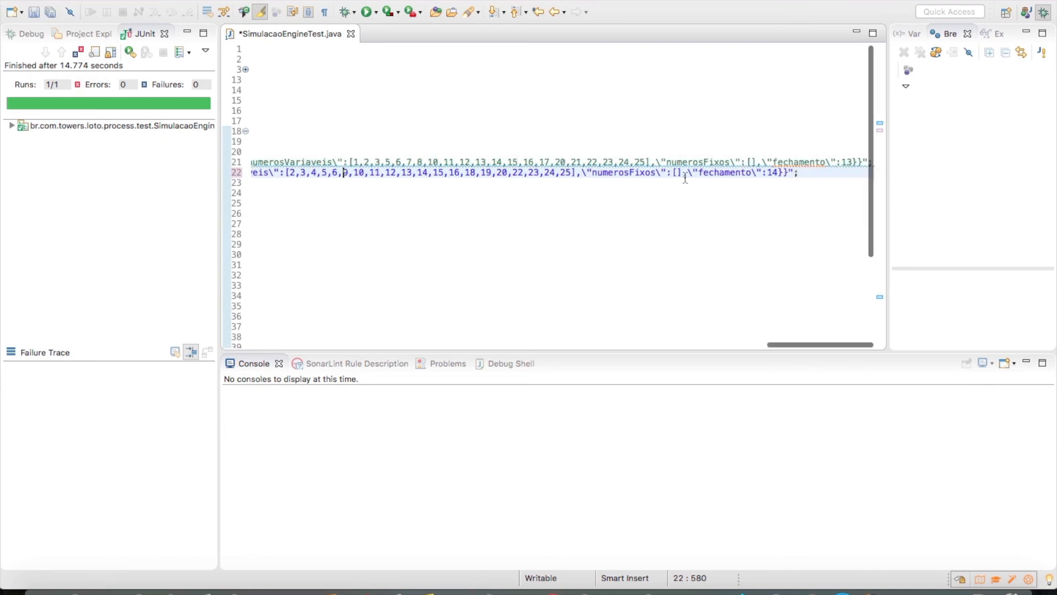
pyautogui.click(677, 172)
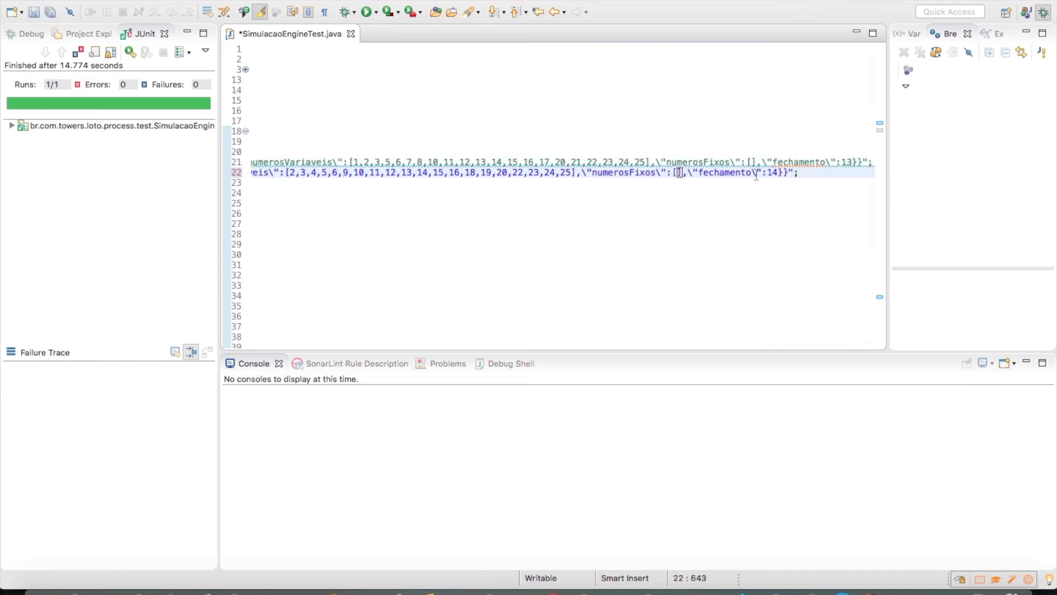
pyautogui.click(772, 172)
pyautogui.press('BackSpace')
pyautogui.write('3')
pyautogui.press('BackSpace')
pyautogui.write('4')
# - Save SimulacaoEngineTest.java and run the SimulacaoEngineTest JUnit configuration
pyautogui.click(580, 199)
pyautogui.press('super+s')
pyautogui.click(451, 211)
pyautogui.scroll(-1, 418, 165)
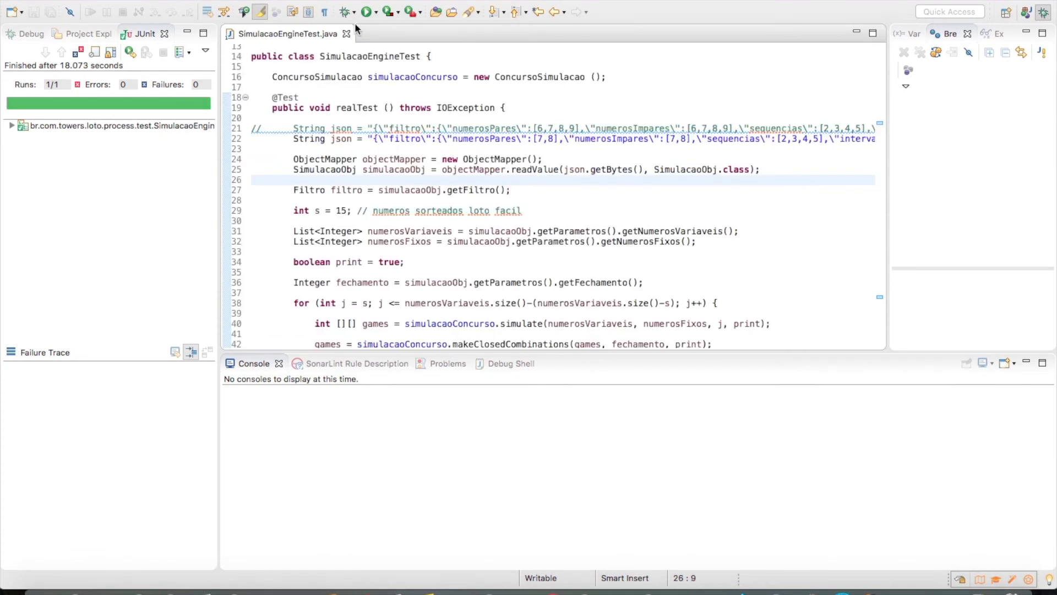
pyautogui.click(377, 14)
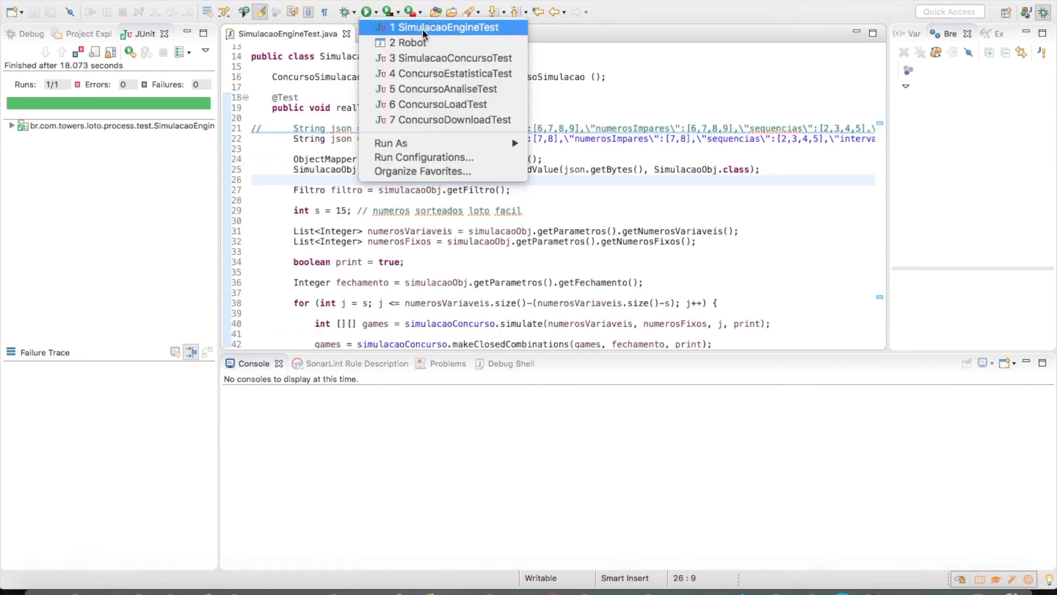
pyautogui.click(421, 28)
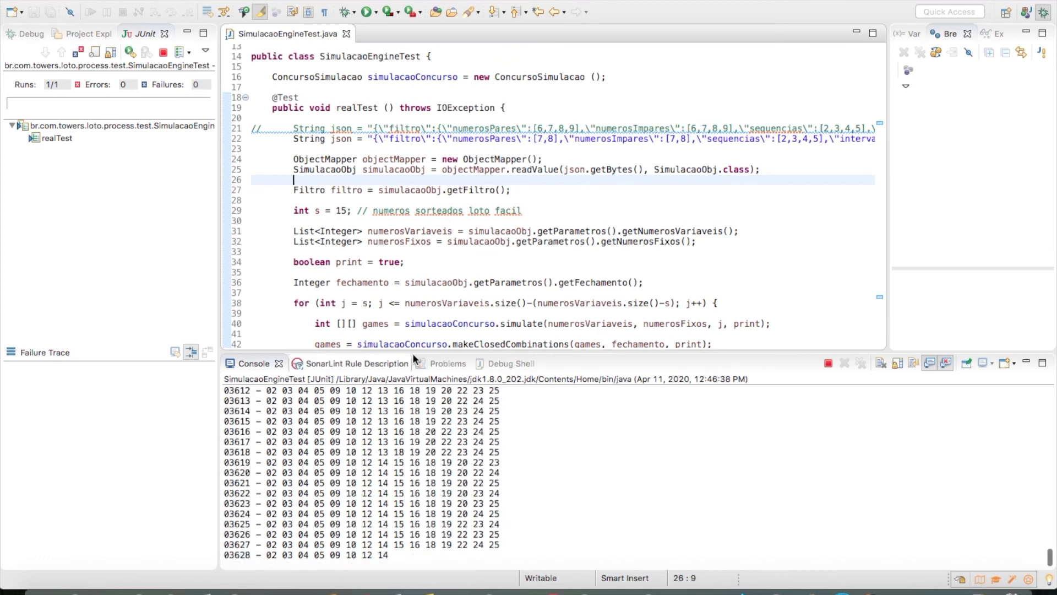
# - Maximize the Eclipse console and multiply the 15504 combinations by 2.5 in Calculator
pyautogui.click(262, 362)
pyautogui.doubleClick(262, 362)
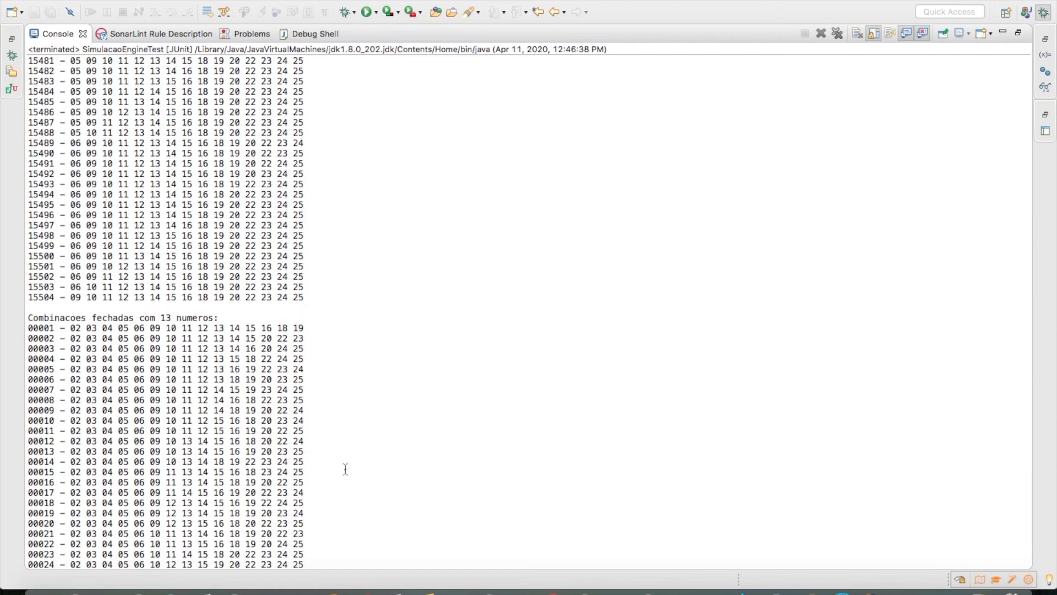
pyautogui.press('super+space')
pyautogui.write('calc')
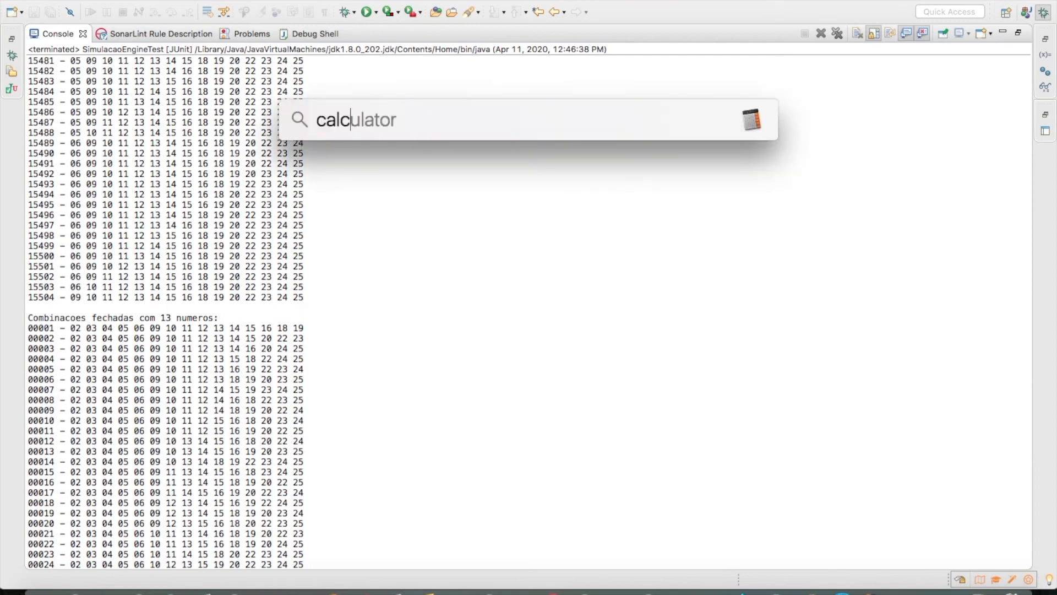
pyautogui.press('Return')
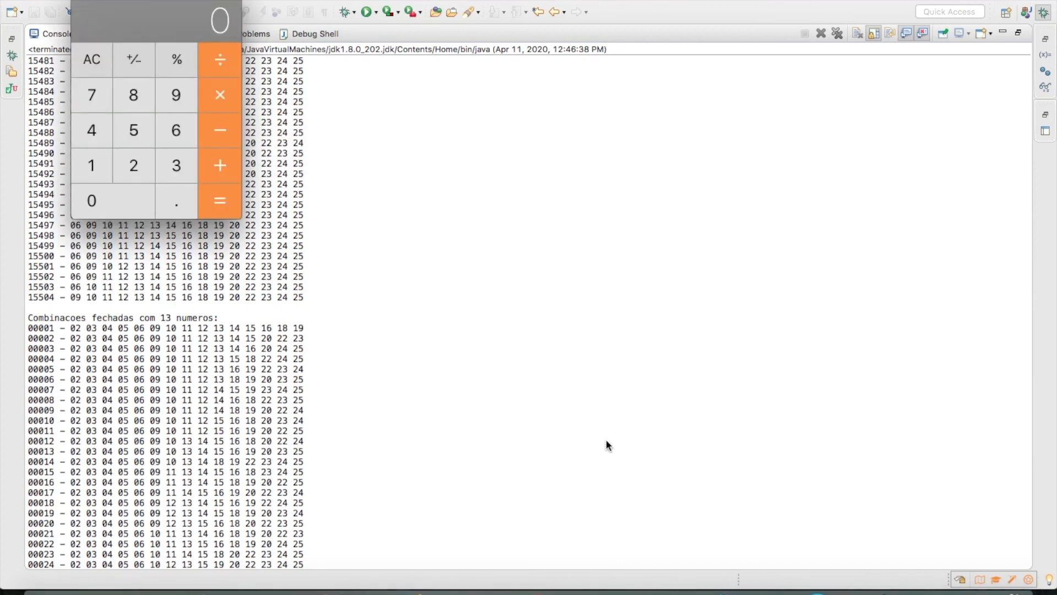
pyautogui.write('15504')
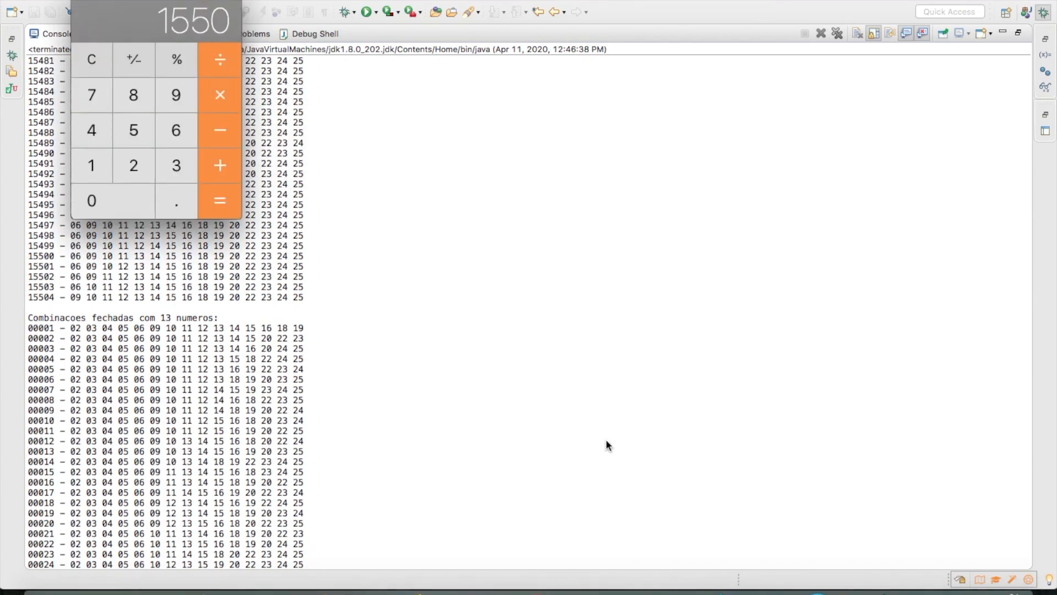
pyautogui.click(216, 109)
pyautogui.click(147, 170)
pyautogui.click(176, 196)
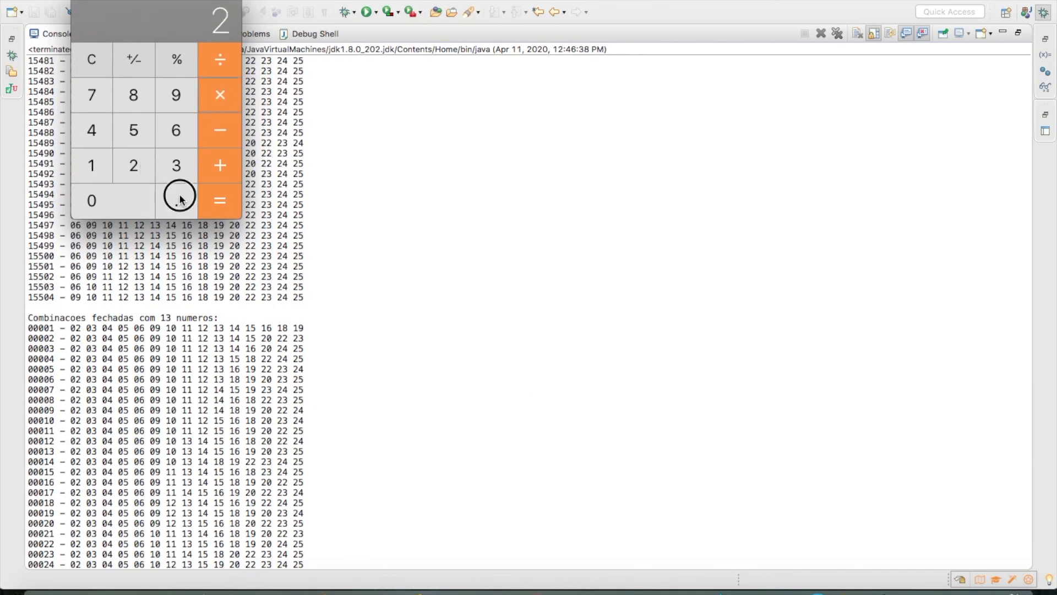
pyautogui.click(135, 131)
pyautogui.click(222, 196)
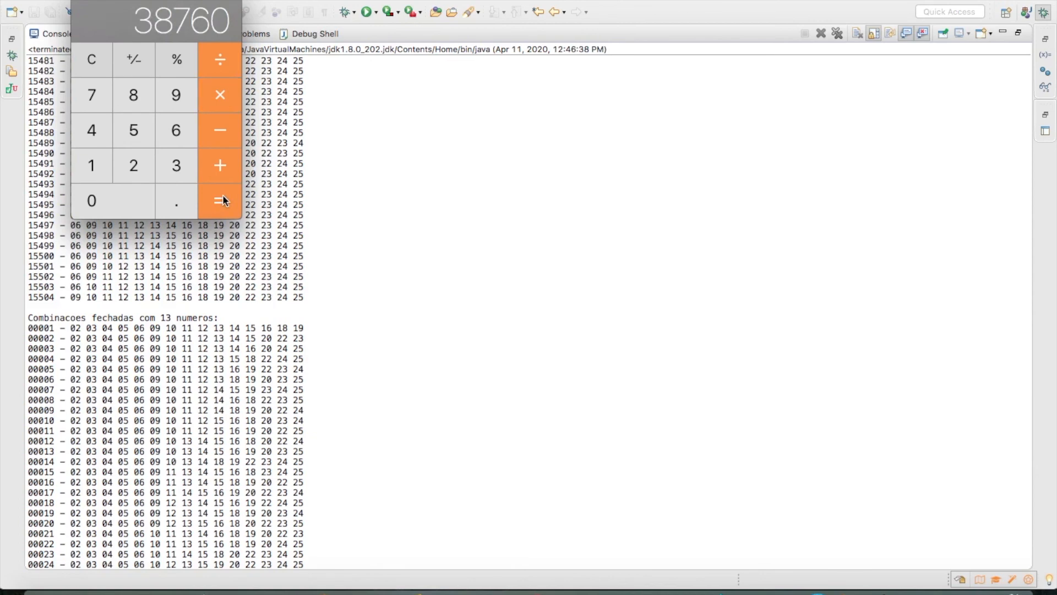
pyautogui.moveTo(164, 1); pyautogui.dragTo(621, 128)
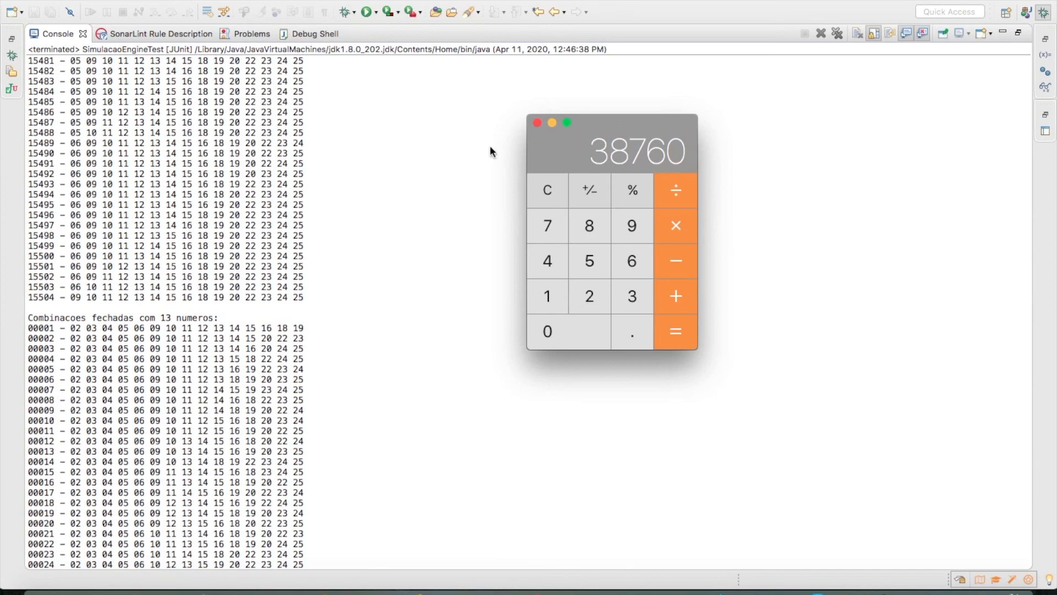
# - Find the last number of the 13-number closed combinations in the console and multiply 73 by 2.5 in Calculator
pyautogui.scroll(-4, 253, 292)
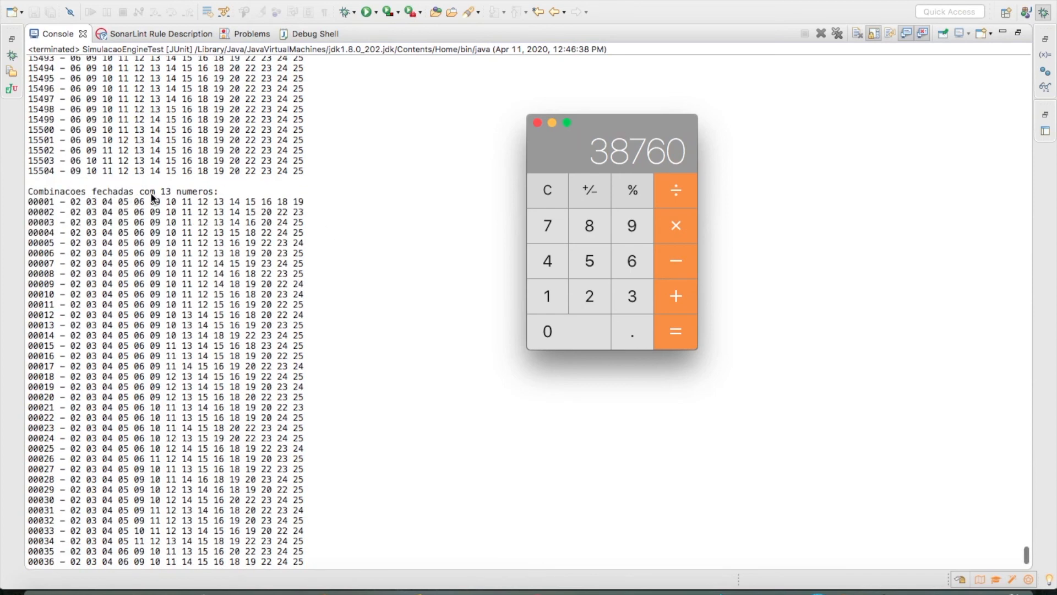
pyautogui.scroll(-2, 220, 201)
pyautogui.scroll(-15, 220, 202)
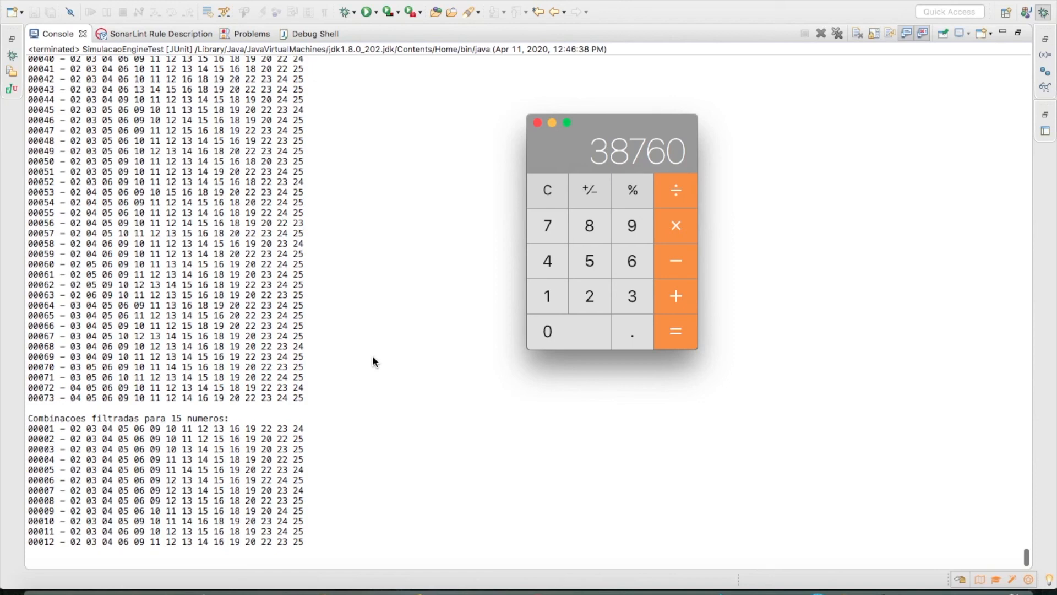
pyautogui.click(545, 194)
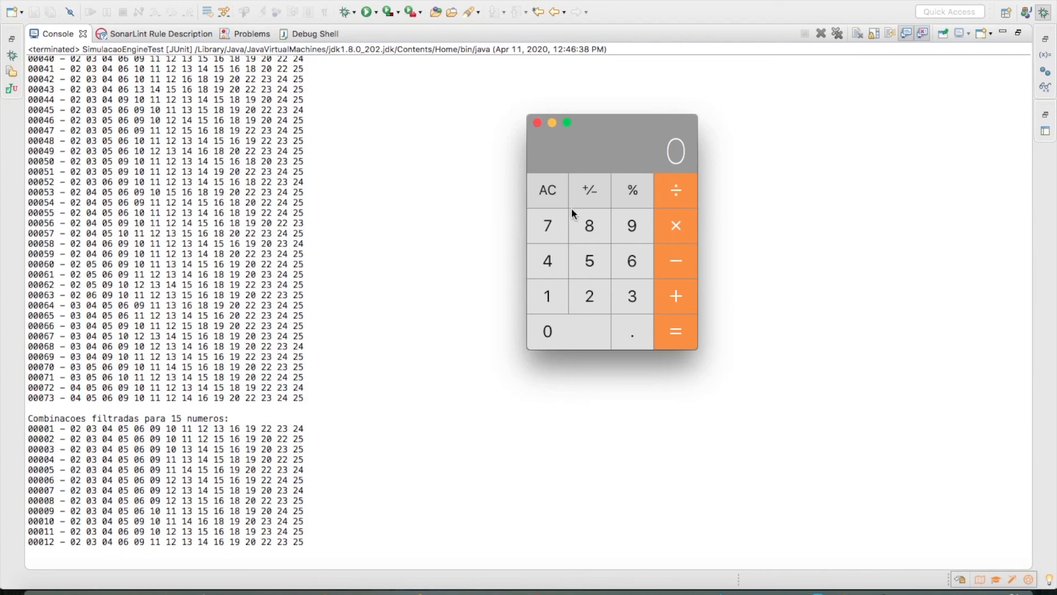
pyautogui.click(558, 223)
pyautogui.click(632, 300)
pyautogui.click(673, 219)
pyautogui.click(590, 288)
pyautogui.click(622, 319)
pyautogui.click(588, 274)
pyautogui.click(675, 332)
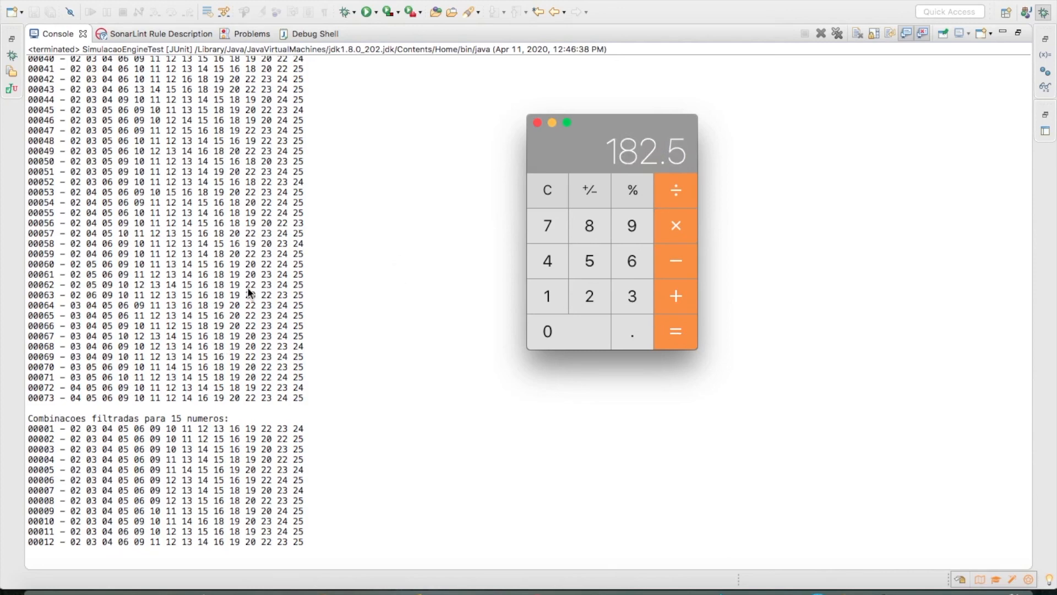
# - Highlight the filtered 15-number combinations in the console and multiply 12 by 2.5 in Calculator
pyautogui.click(174, 441)
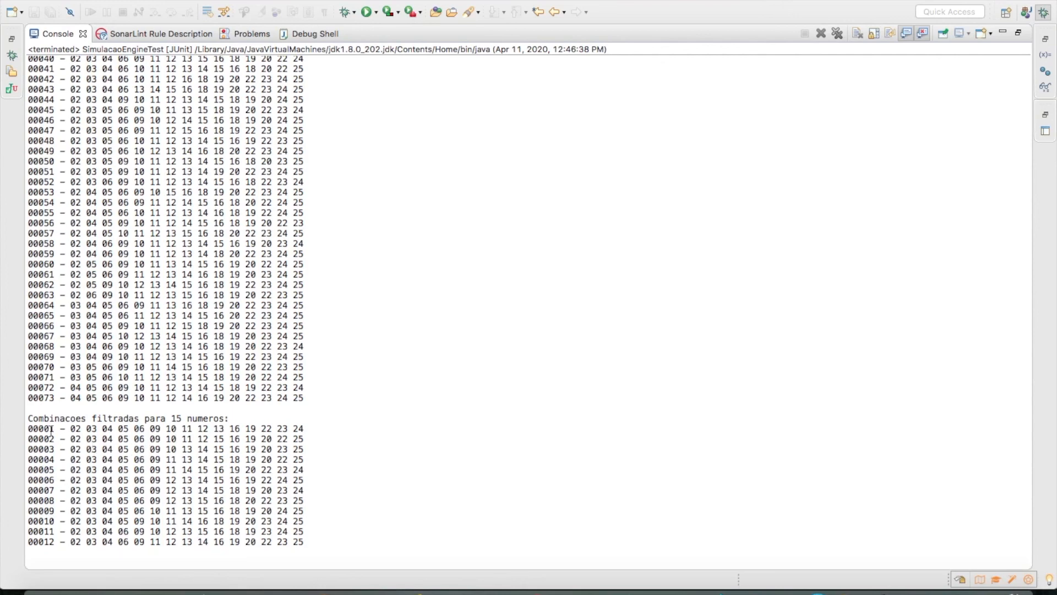
pyautogui.moveTo(70, 429); pyautogui.dragTo(256, 532)
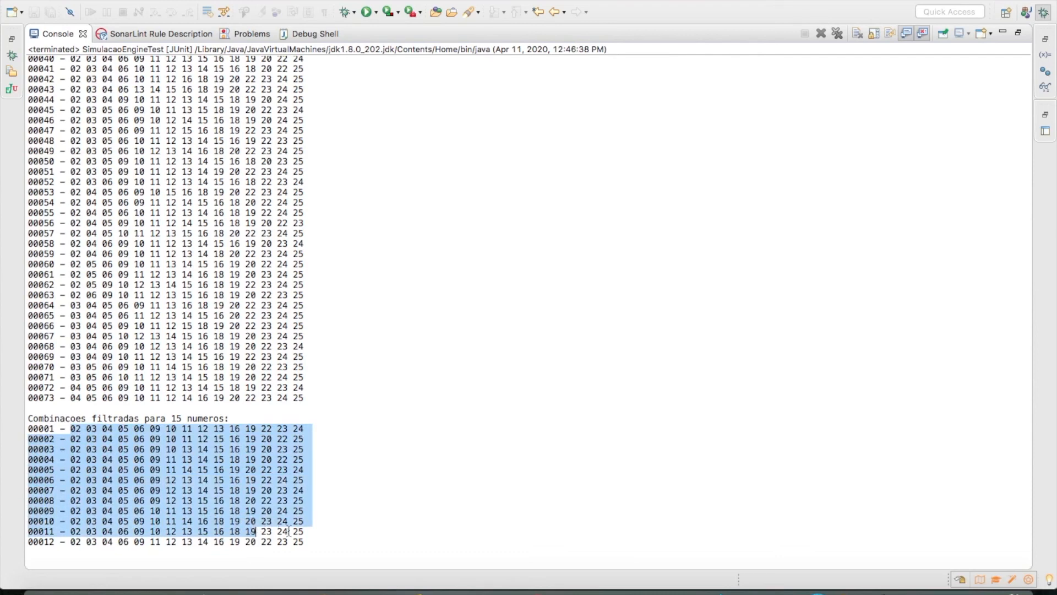
pyautogui.press('super+Tab')
pyautogui.click(544, 202)
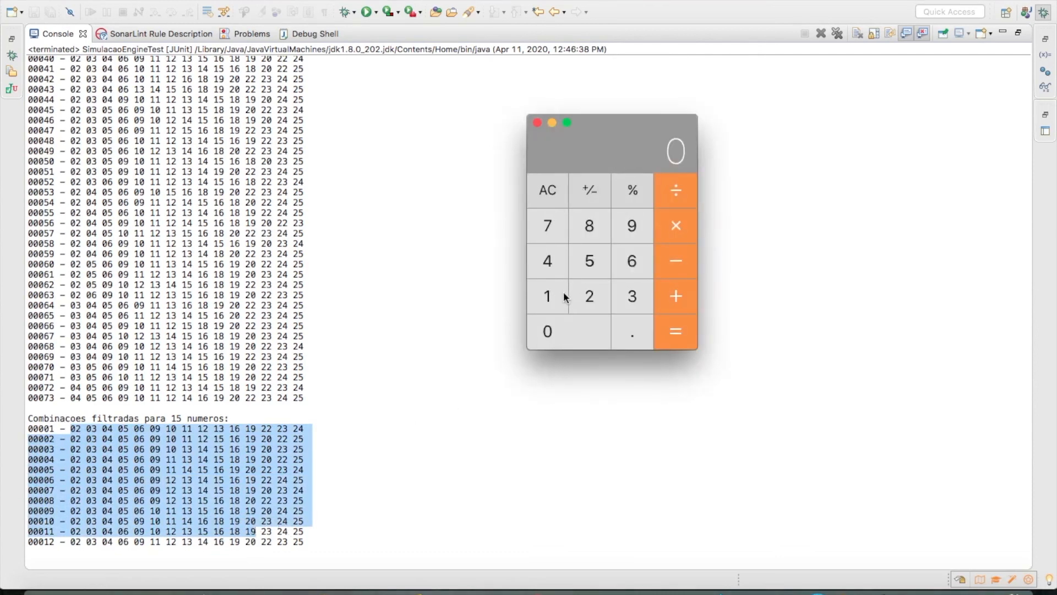
pyautogui.click(558, 296)
pyautogui.click(588, 302)
pyautogui.click(665, 224)
pyautogui.click(595, 299)
pyautogui.click(631, 330)
pyautogui.click(594, 265)
pyautogui.click(674, 331)
# - Return to Eclipse, restore the console to its normal size and narrow the JUnit pane to widen the editor
pyautogui.click(429, 179)
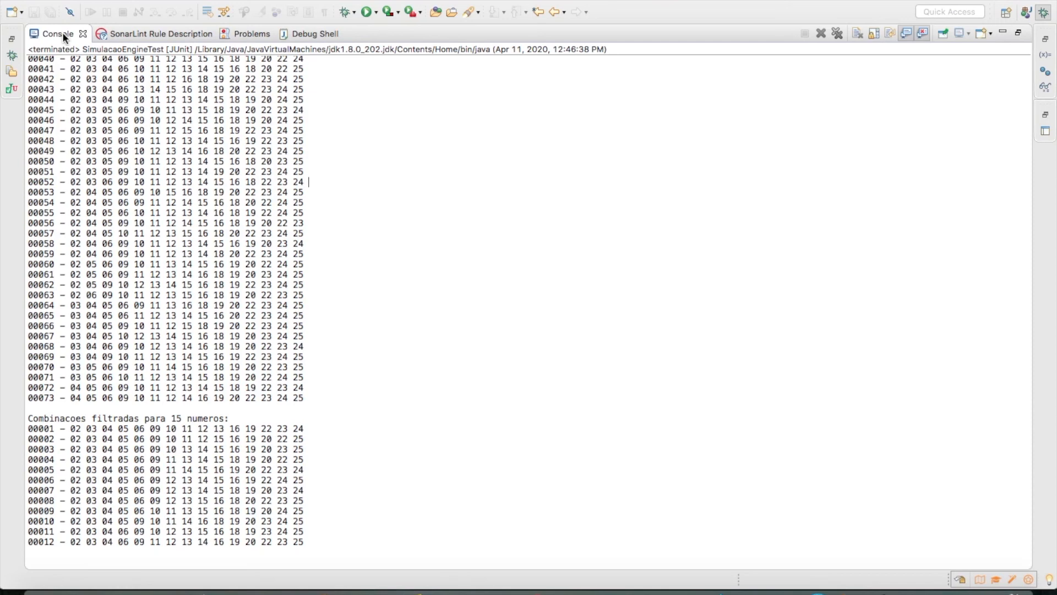
pyautogui.hotkey('ctrl', 'm')
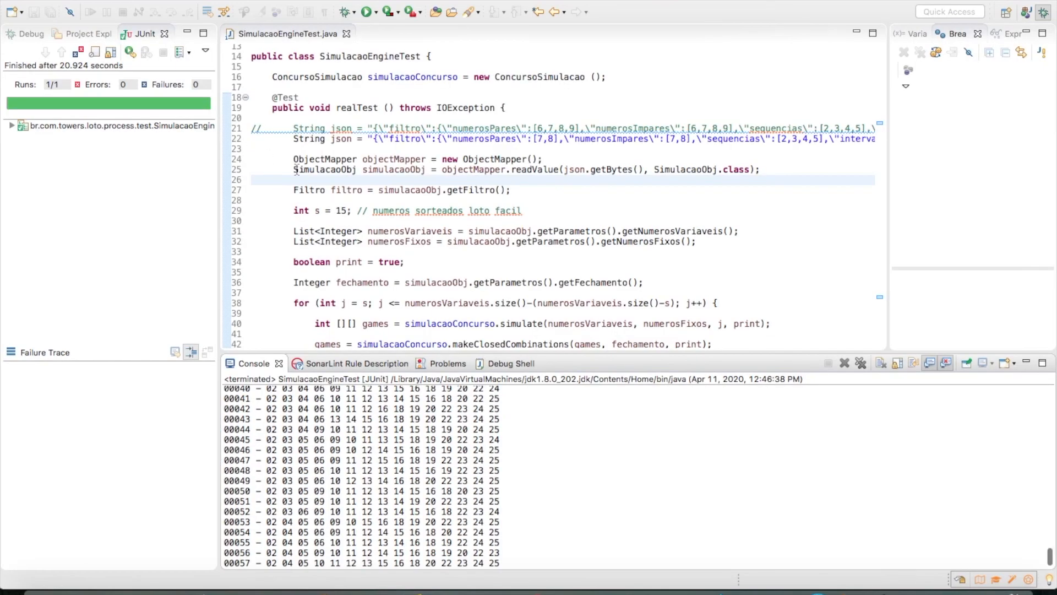
pyautogui.scroll(-1, 394, 204)
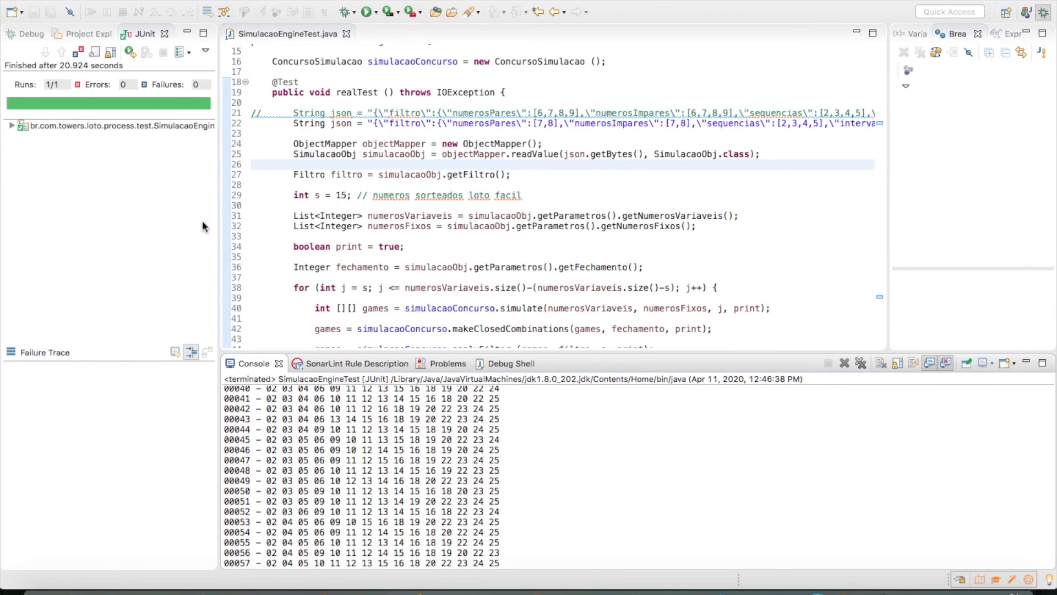
pyautogui.moveTo(219, 230); pyautogui.dragTo(122, 230)
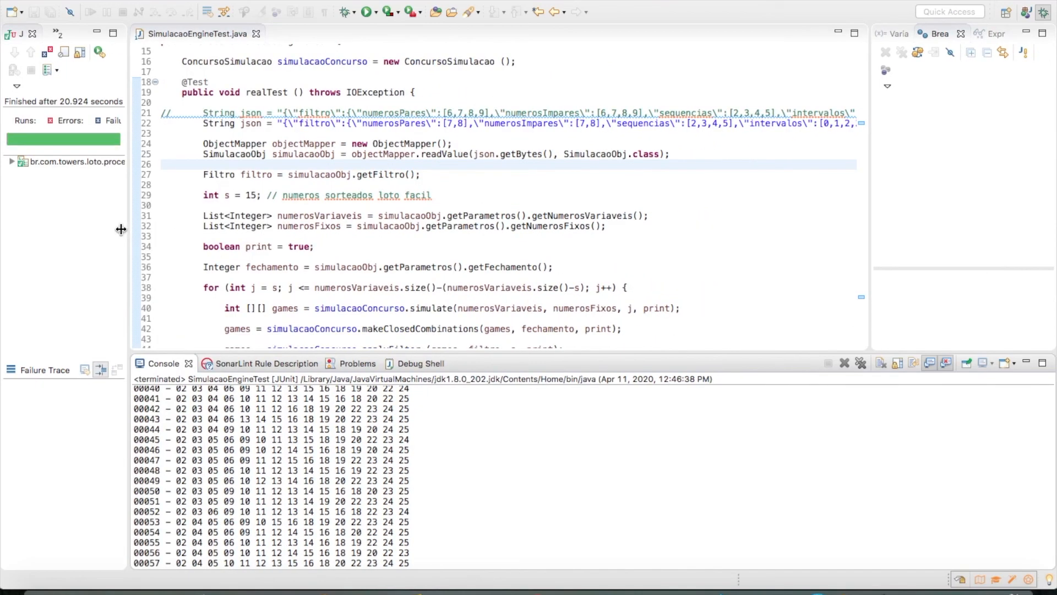
# - Set the fechamento value at the end of line 22 to 14 and save SimulacaoEngineTest.java
pyautogui.hscroll(15, 622, 184)
pyautogui.hscroll(15, 621, 184)
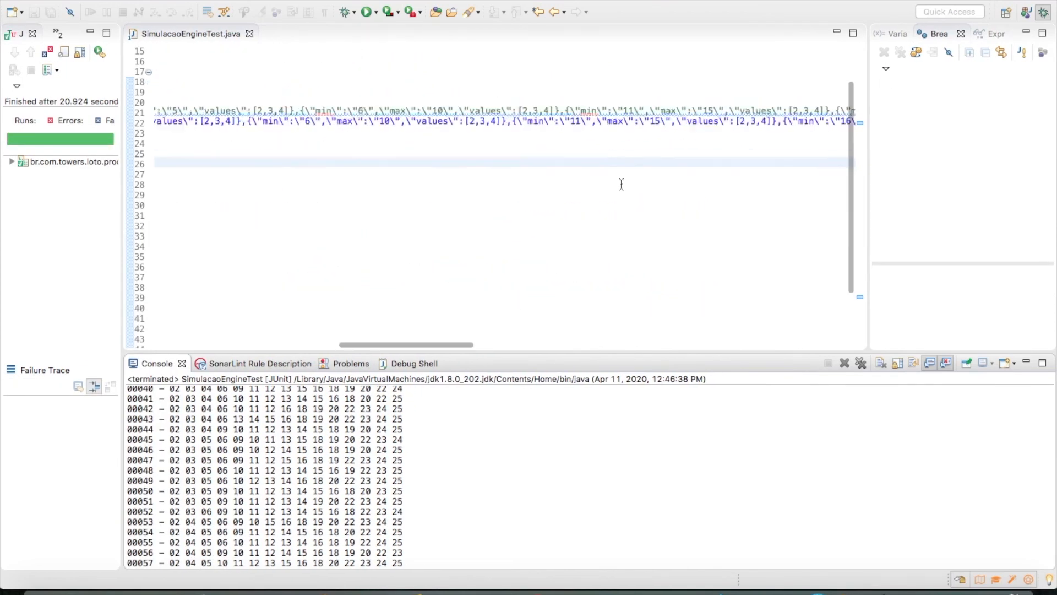
pyautogui.scroll(1, 621, 184)
pyautogui.hscroll(15, 621, 184)
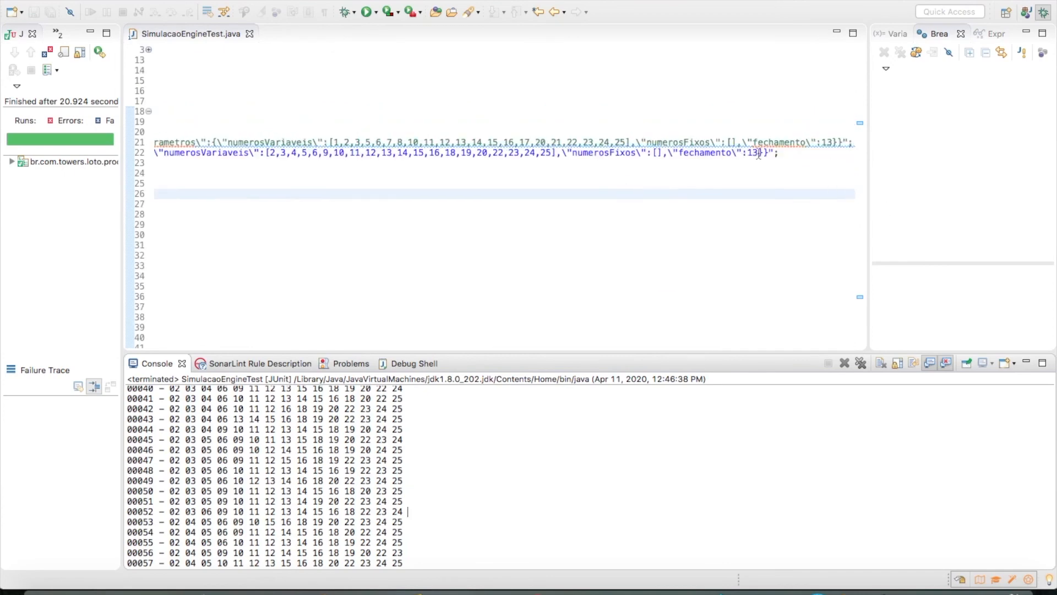
pyautogui.click(758, 153)
pyautogui.press('BackSpace')
pyautogui.write('4')
pyautogui.hotkey('ctrl', 's')
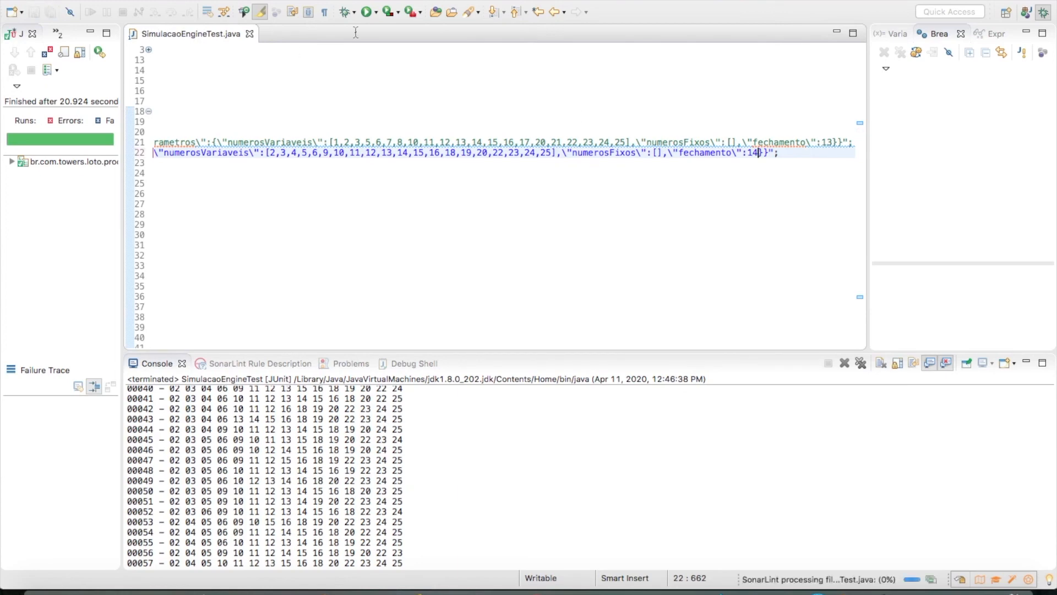
# - Rerun SimulacaoEngineTest and locate the last closed combination's number in the maximized console
pyautogui.click(369, 12)
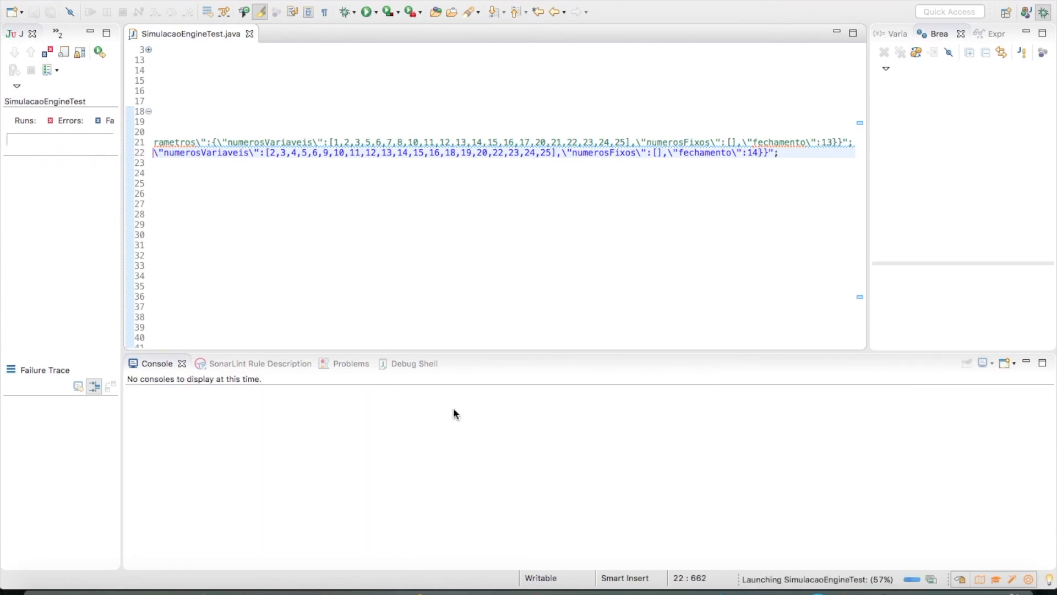
pyautogui.doubleClick(182, 361)
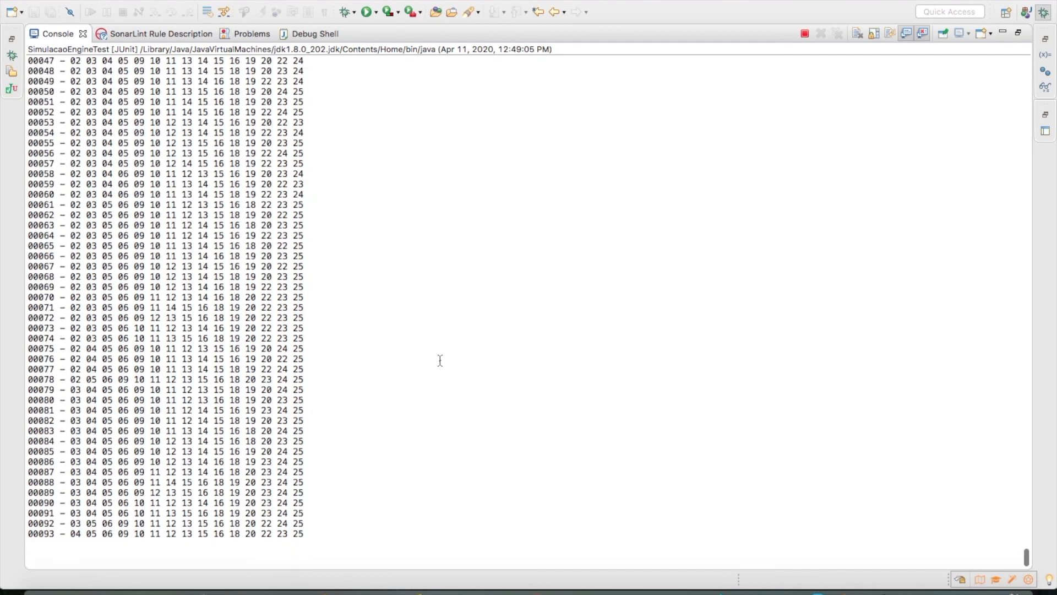
pyautogui.scroll(5, 256, 268)
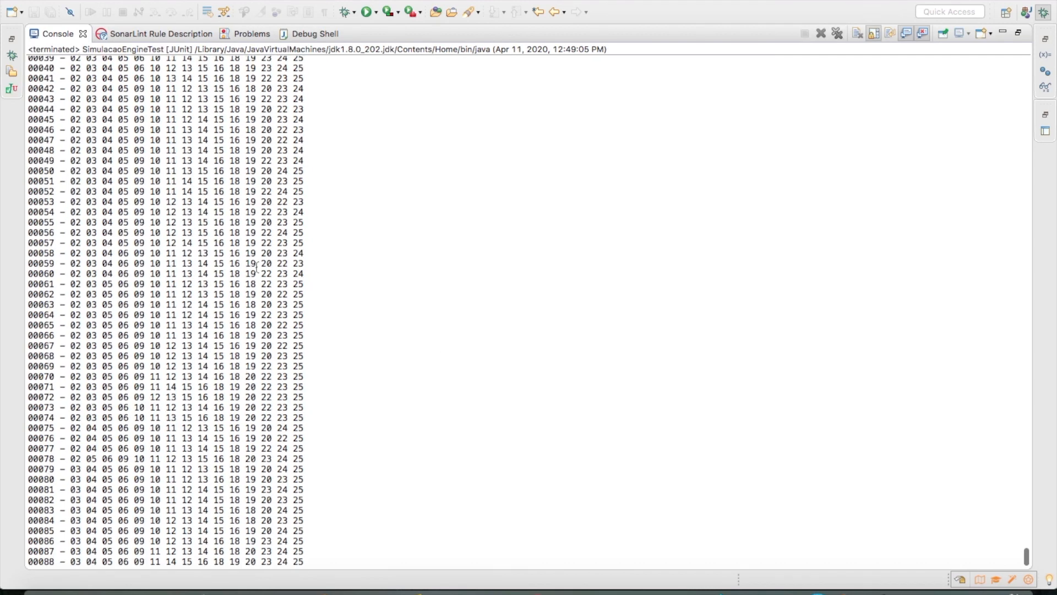
pyautogui.scroll(6, 256, 268)
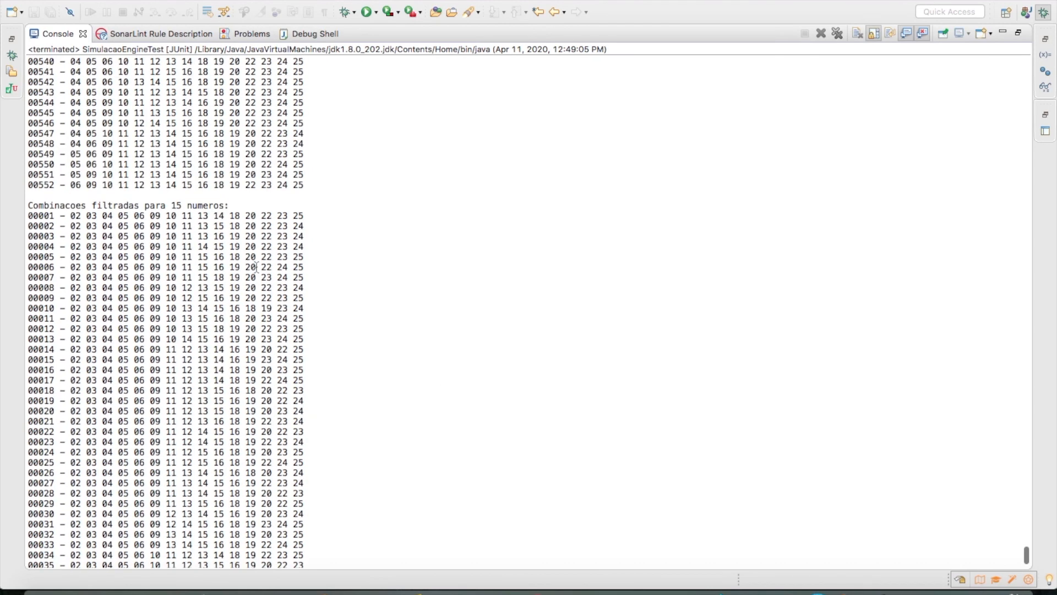
pyautogui.doubleClick(49, 185)
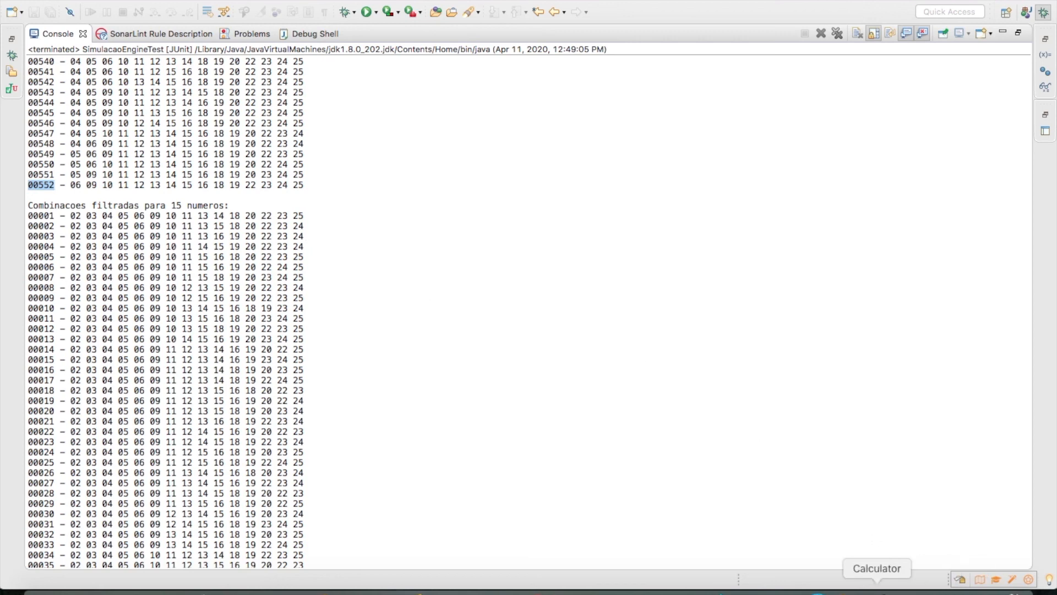
# - Multiply the 552 closed combinations by 2.5 in Calculator
pyautogui.click(877, 588)
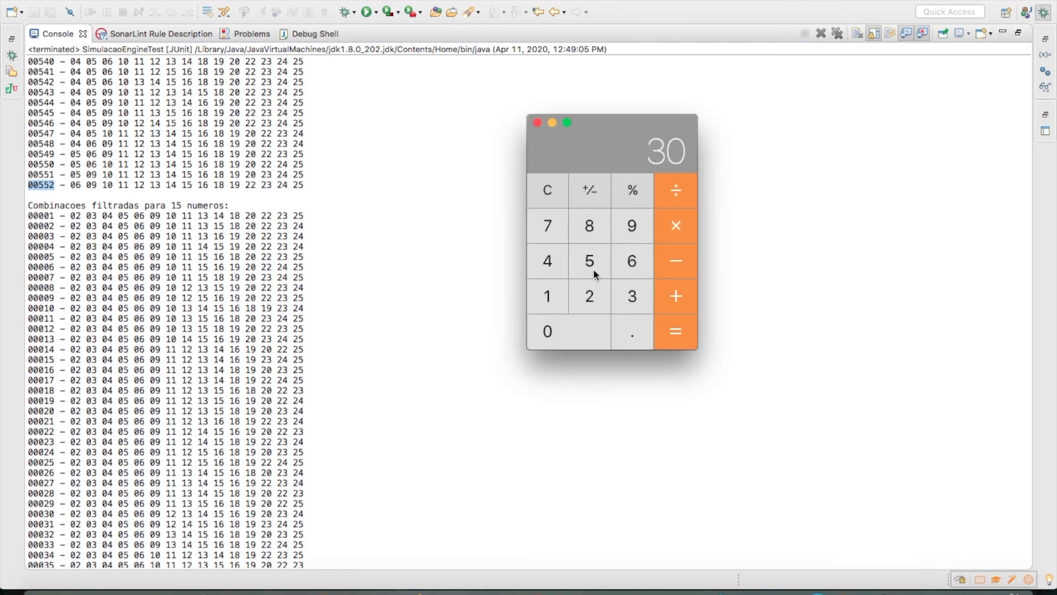
pyautogui.click(552, 187)
pyautogui.click(592, 260)
pyautogui.click(591, 265)
pyautogui.click(593, 297)
pyautogui.click(676, 227)
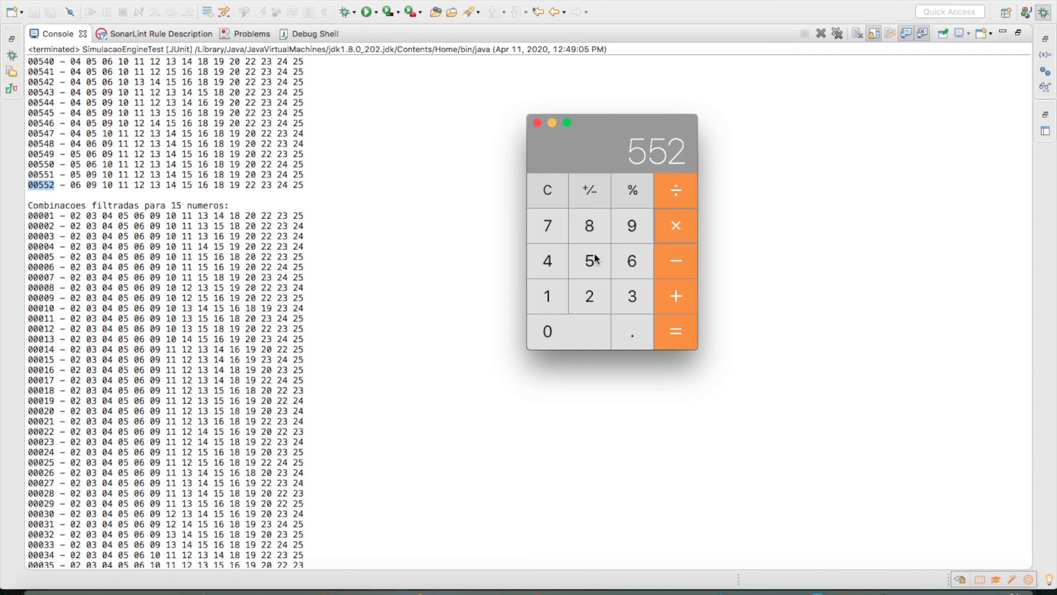
pyautogui.click(596, 292)
pyautogui.click(631, 338)
pyautogui.click(593, 269)
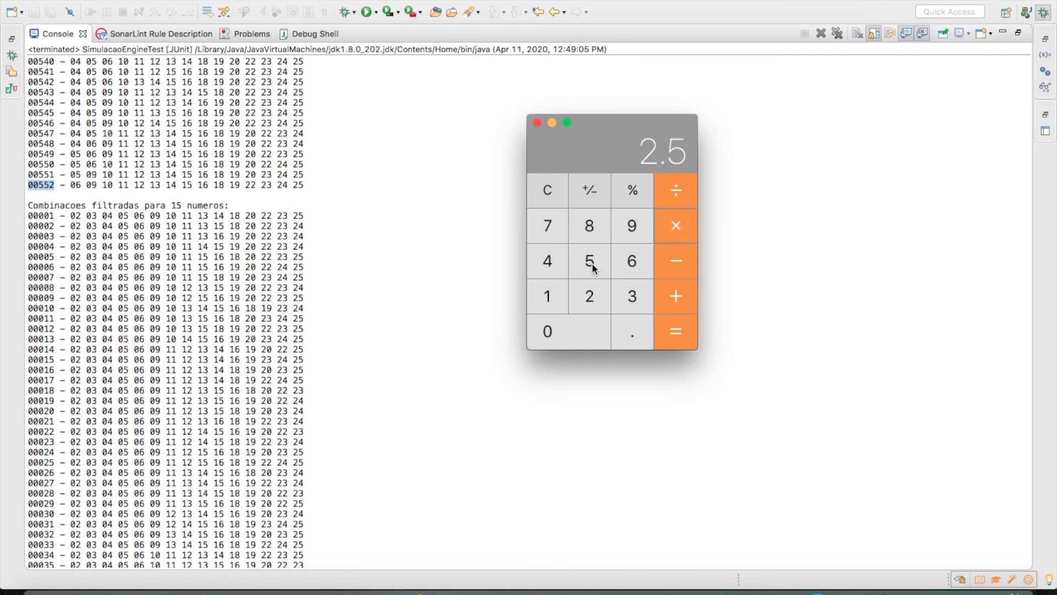
pyautogui.click(681, 331)
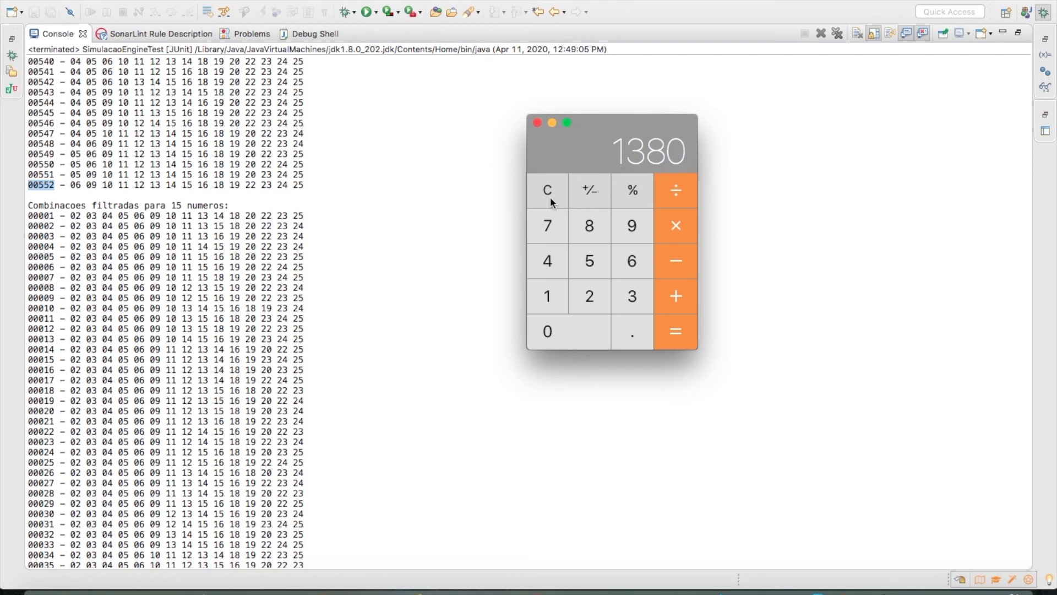
# - Find the last filtered combination in the console and multiply 93 by 2.5 in Calculator
pyautogui.scroll(-12, 254, 393)
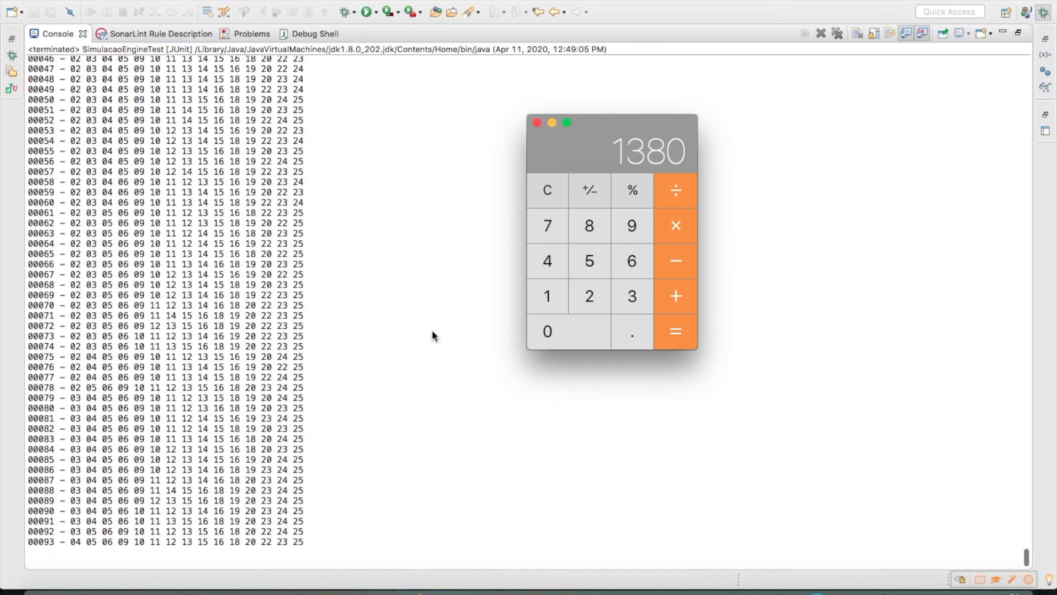
pyautogui.click(547, 200)
pyautogui.click(631, 239)
pyautogui.click(632, 298)
pyautogui.click(677, 232)
pyautogui.click(589, 296)
pyautogui.click(630, 329)
pyautogui.click(594, 263)
pyautogui.click(672, 331)
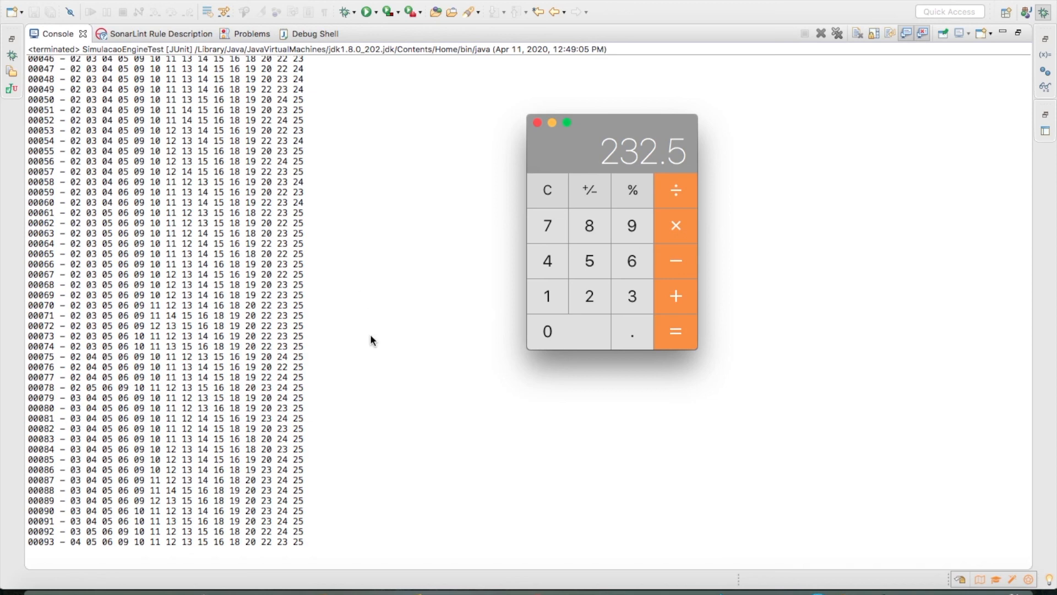
# - Review the closed and filtered combination lists in the console, then restore the console to its normal size
pyautogui.scroll(4, 385, 244)
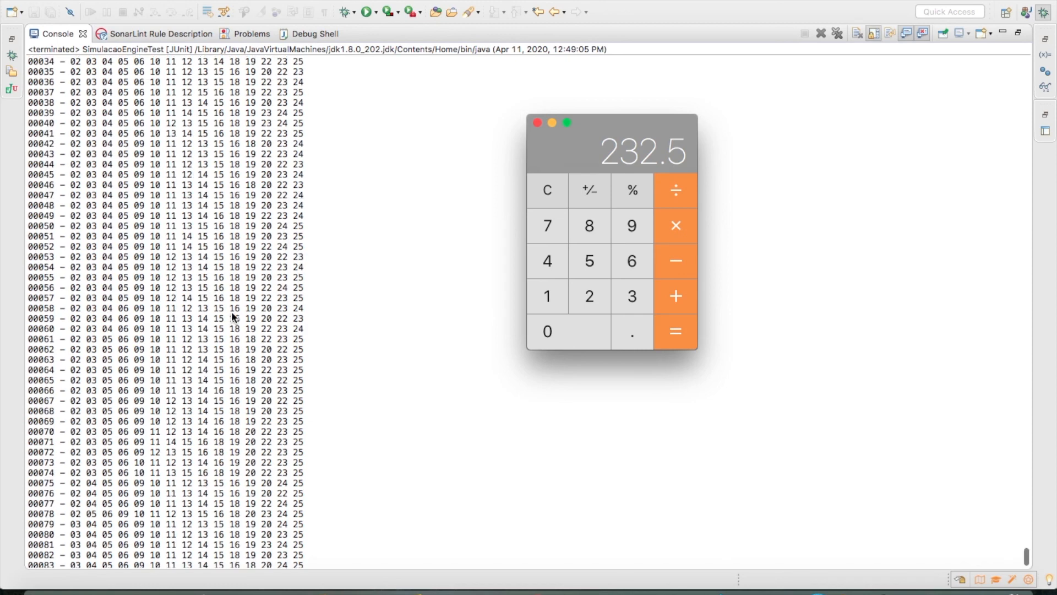
pyautogui.scroll(-20, 232, 316)
pyautogui.scroll(10, 232, 316)
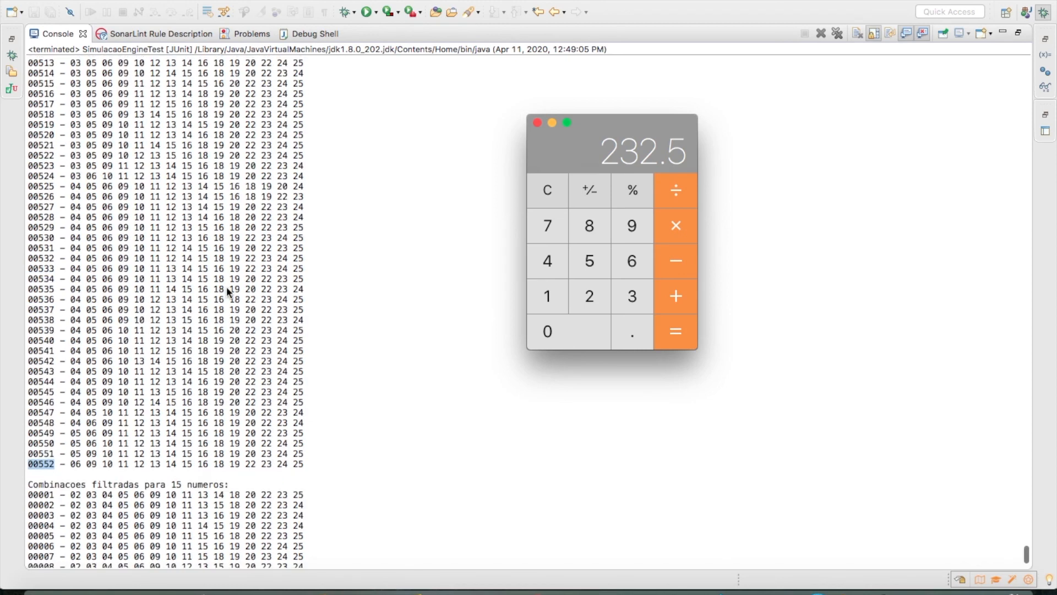
pyautogui.click(68, 35)
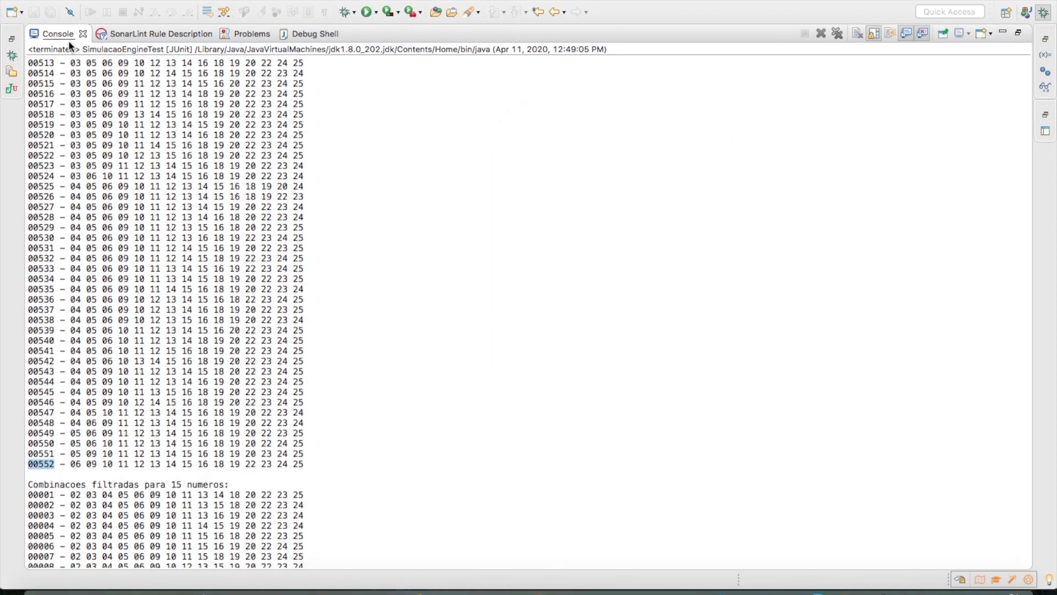
pyautogui.doubleClick(68, 41)
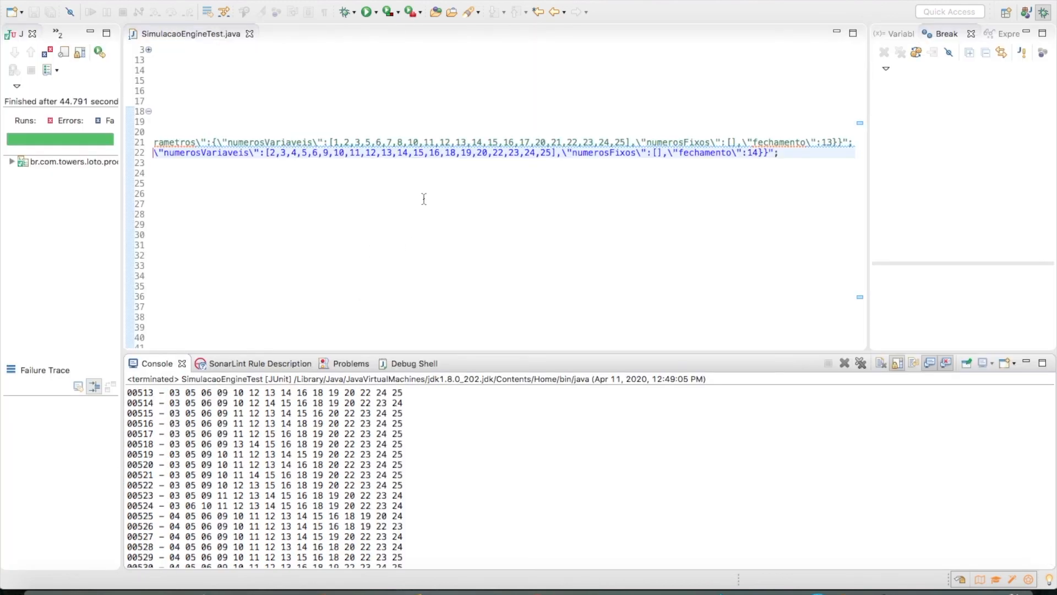
# - Examine the filter values preceding parametros in the line 22 JSON string and the closed combinations in the console
pyautogui.hscroll(-5, 338, 200)
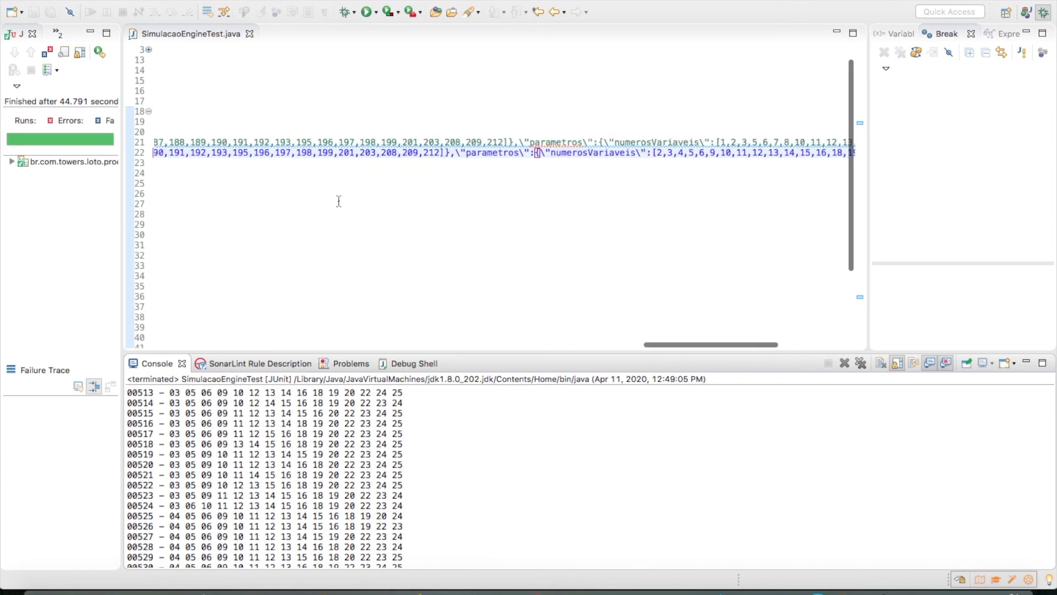
pyautogui.hscroll(-5, 358, 165)
pyautogui.scroll(-3, 358, 170)
pyautogui.scroll(3, 359, 182)
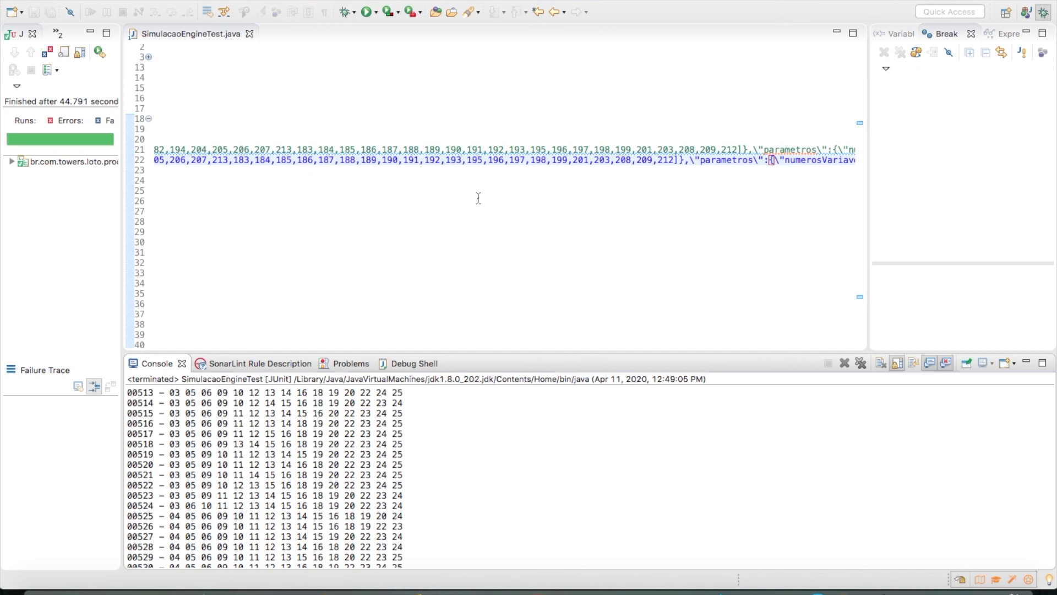
pyautogui.hscroll(-3, 566, 232)
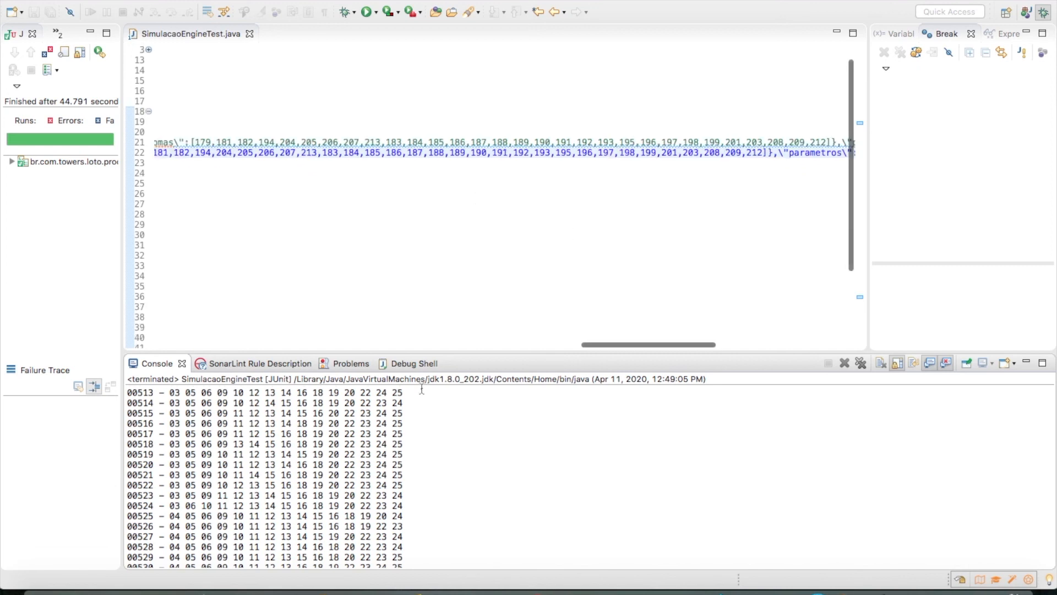
pyautogui.scroll(2, 418, 402)
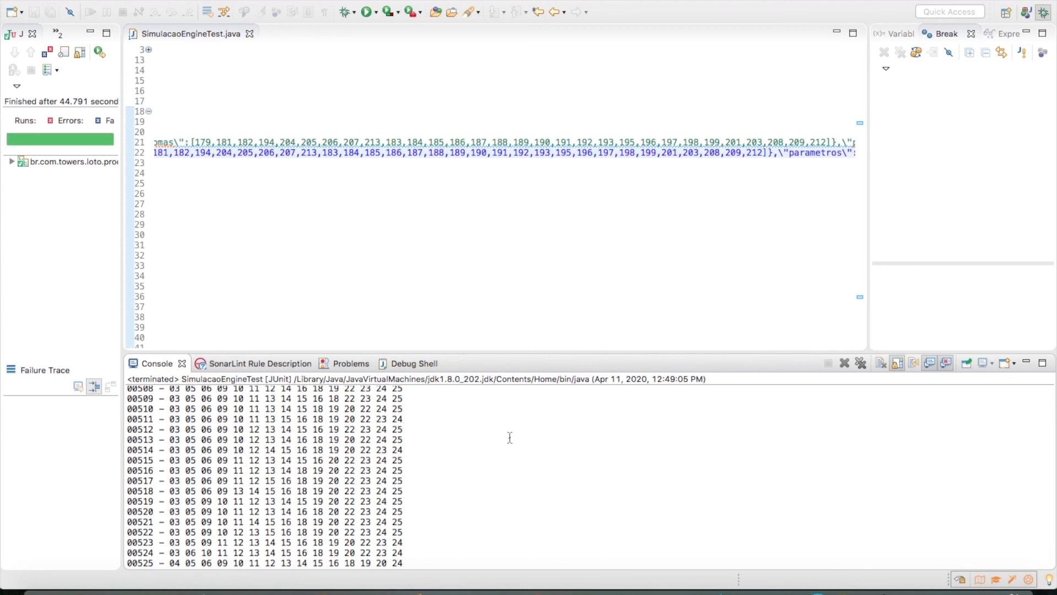